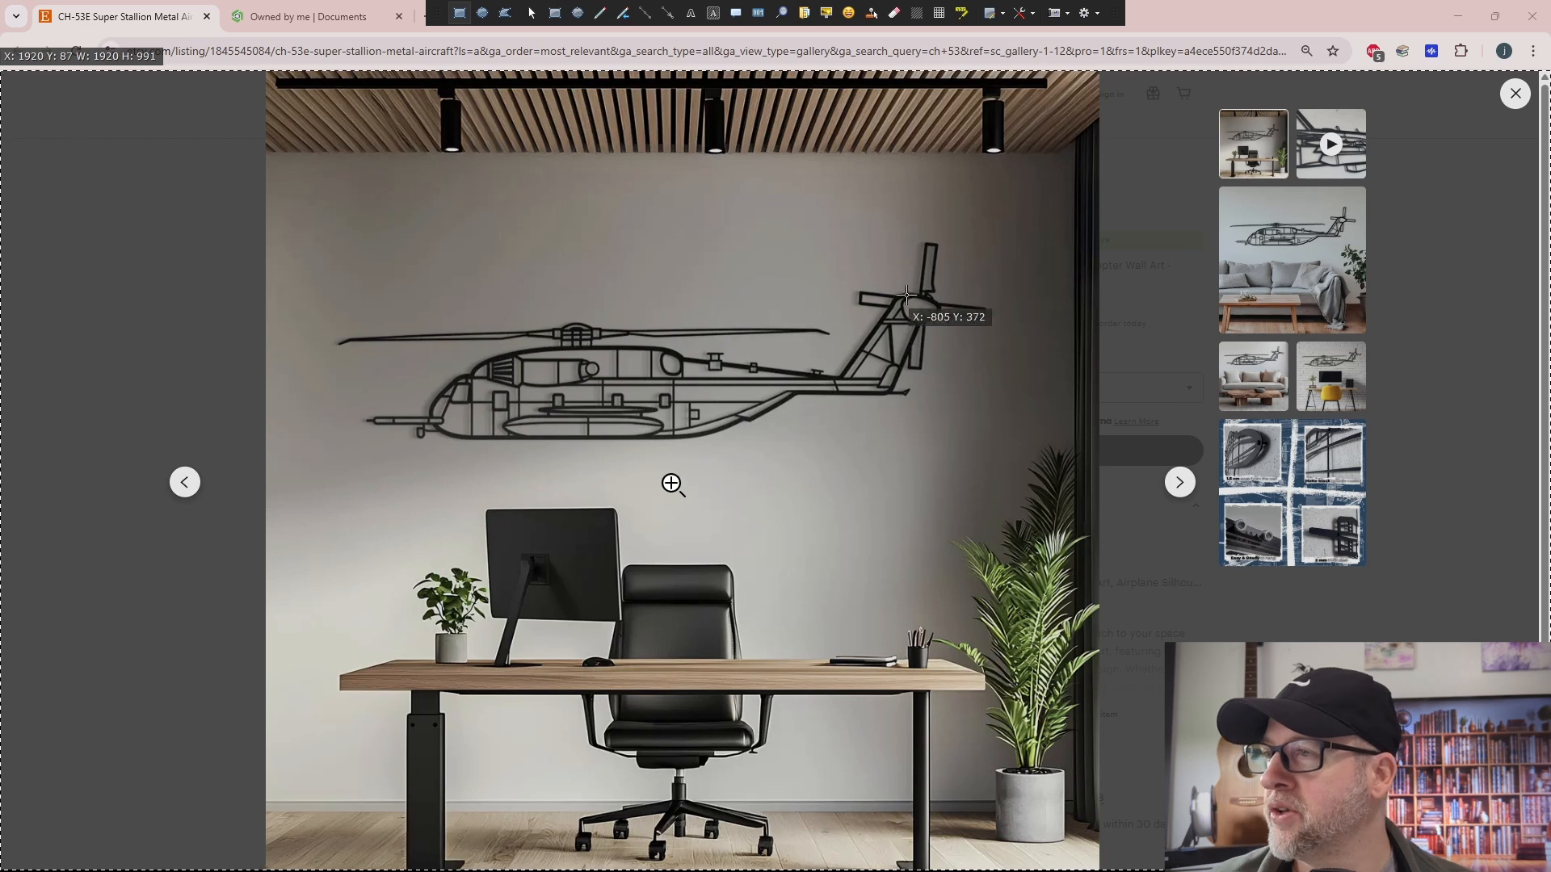
- Capture a screenshot of just the helicopter wall art in the listing photo, check the saved image and close it
mouse_move(1005, 236)
left_mouse_down()
mouse_move(525, 404)
mouse_move(289, 459)
mouse_move(327, 459)
left_mouse_up()
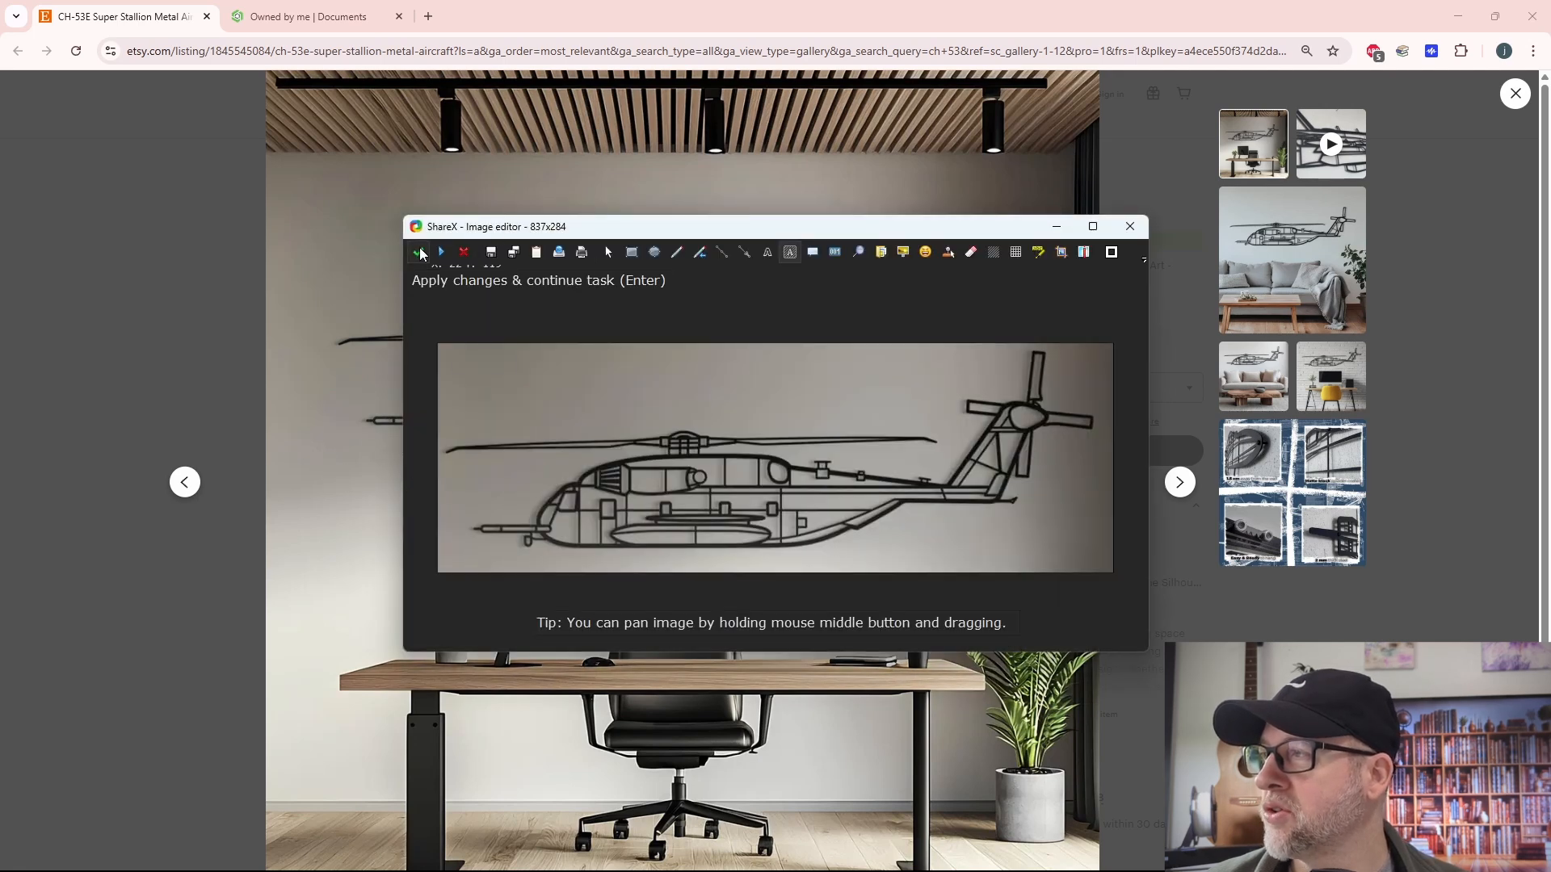
left_click(419, 254)
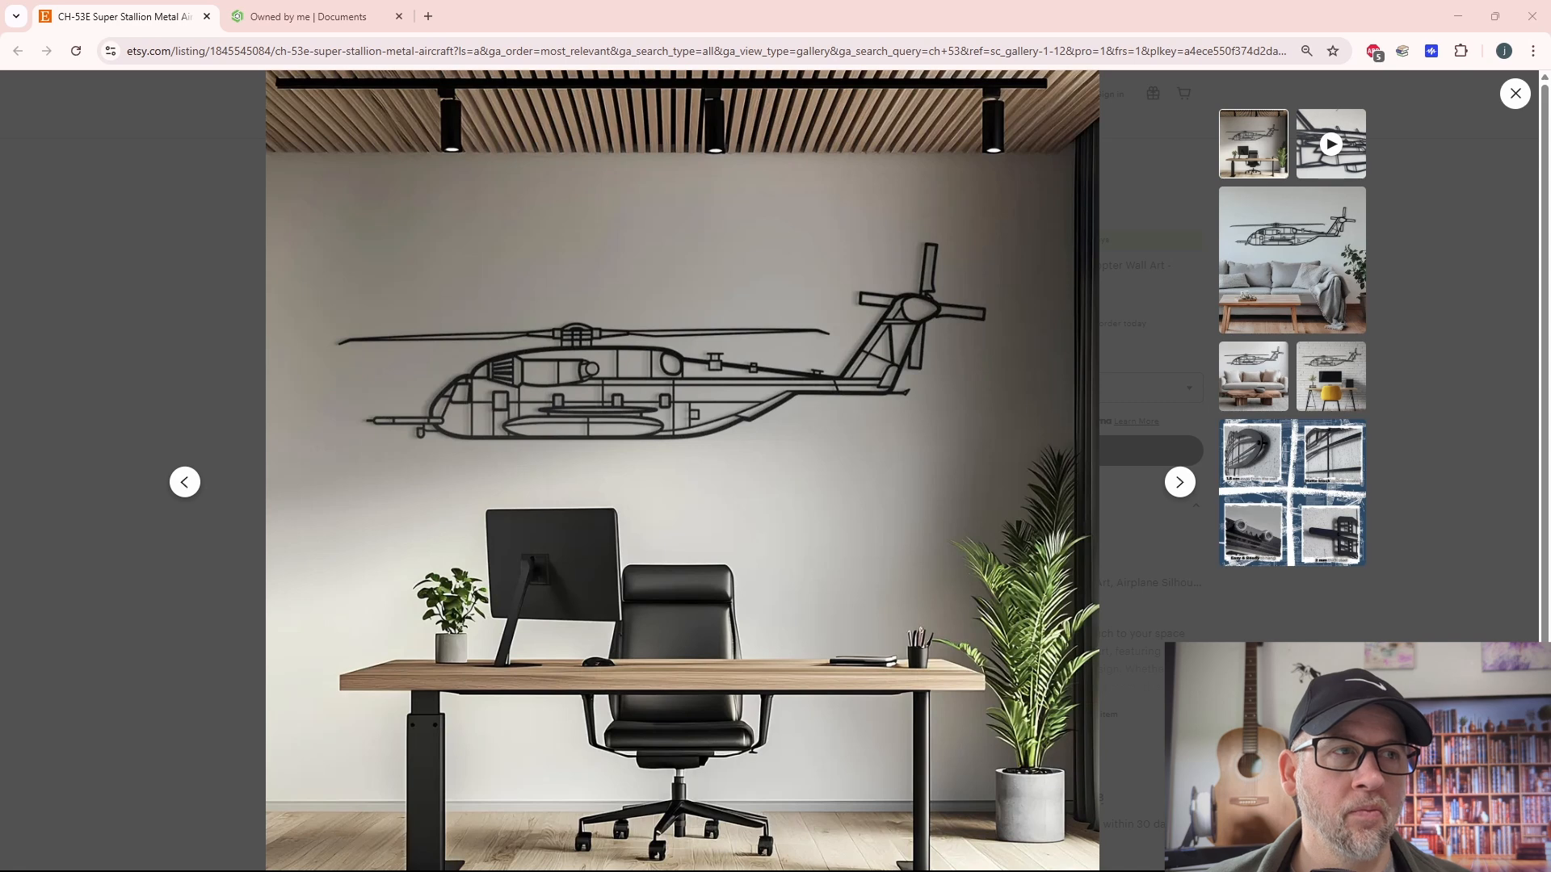
left_click_drag(1550, 171, 1126, 174)
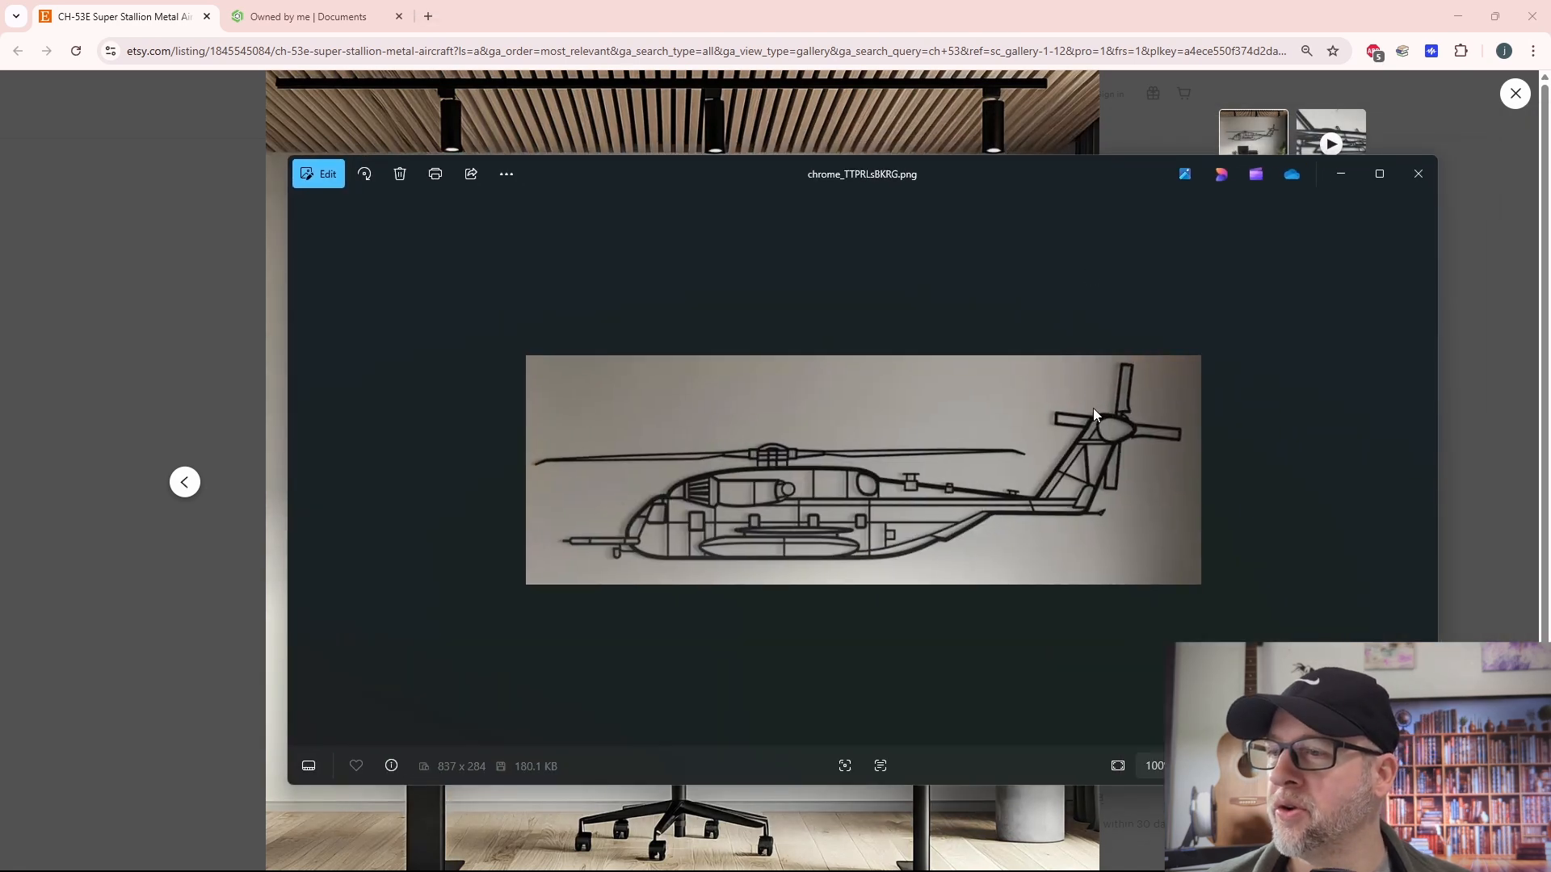
left_click(1417, 174)
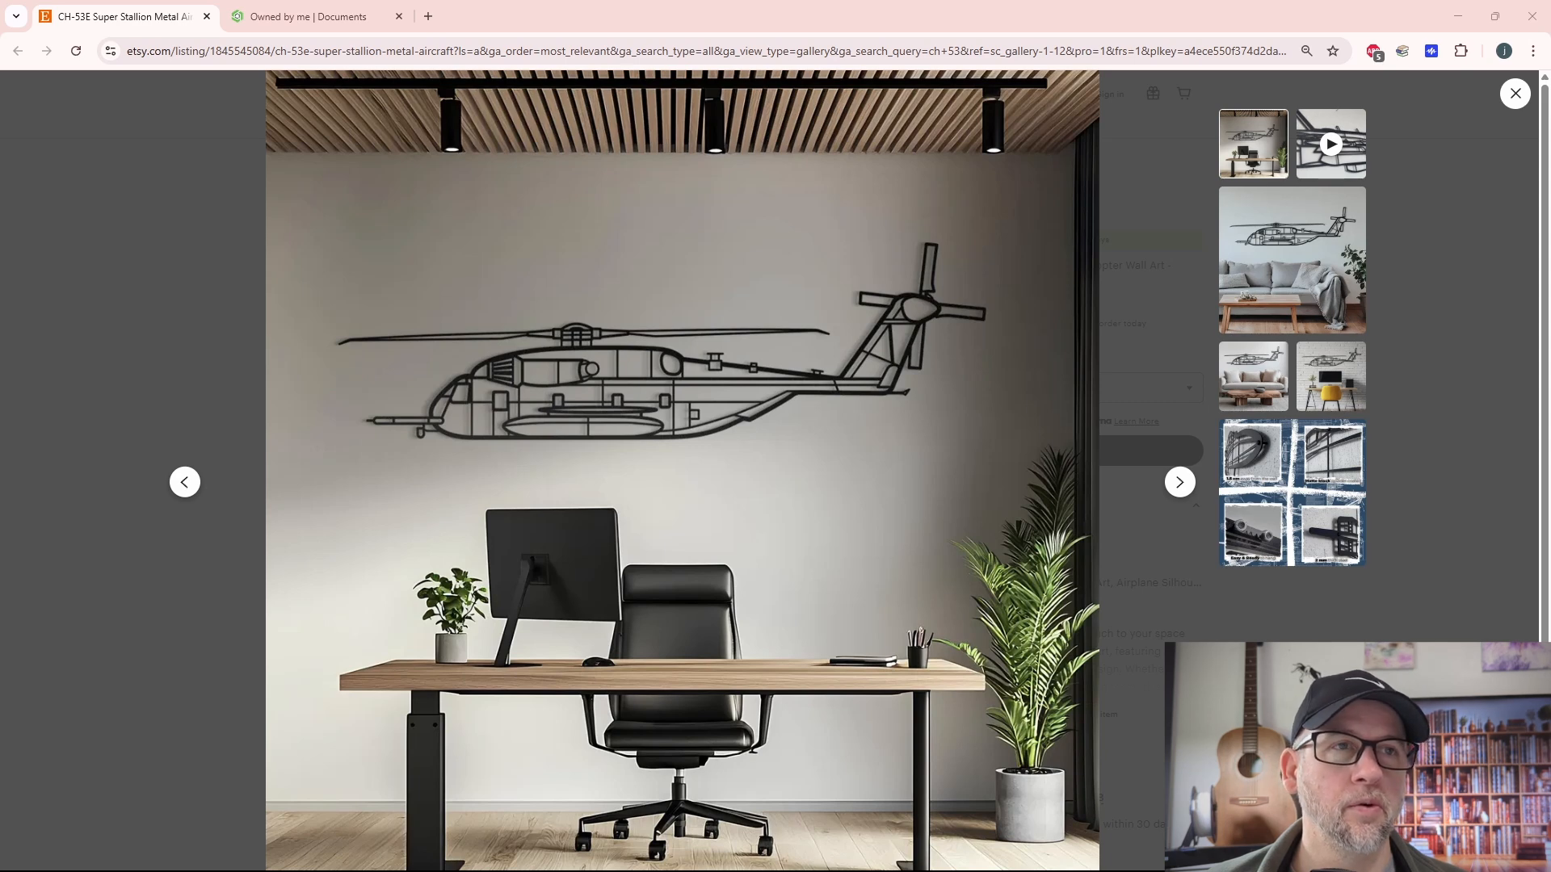
- Switch to Inkscape and open the mh53.3 PNG from Downloads as an embedded image with smooth rendering
left_click_drag(1413, 29, 1040, 36)
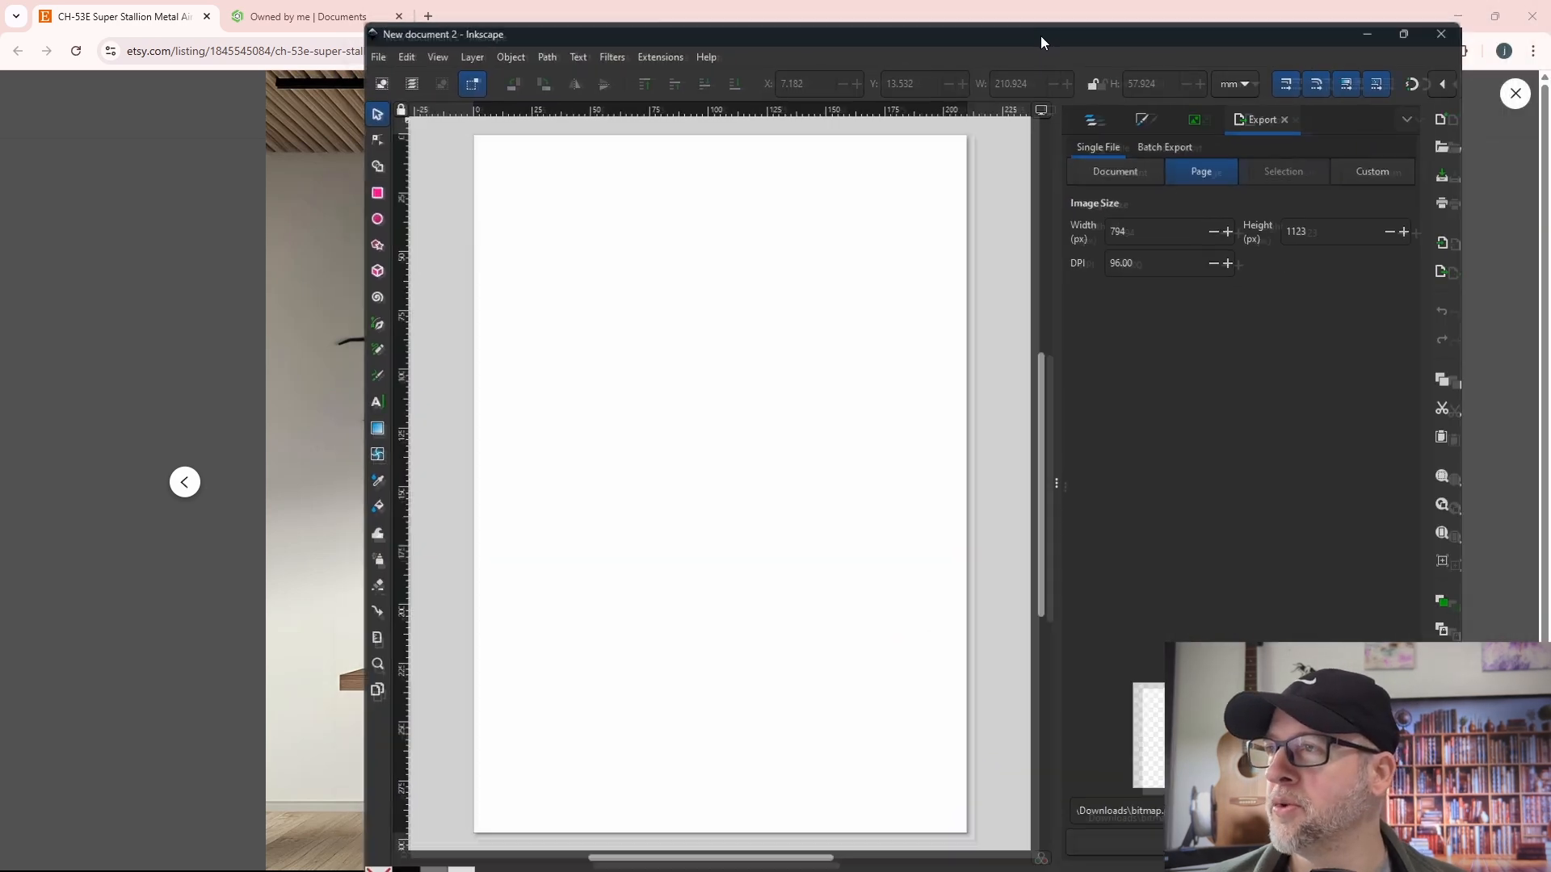
double_click(1040, 35)
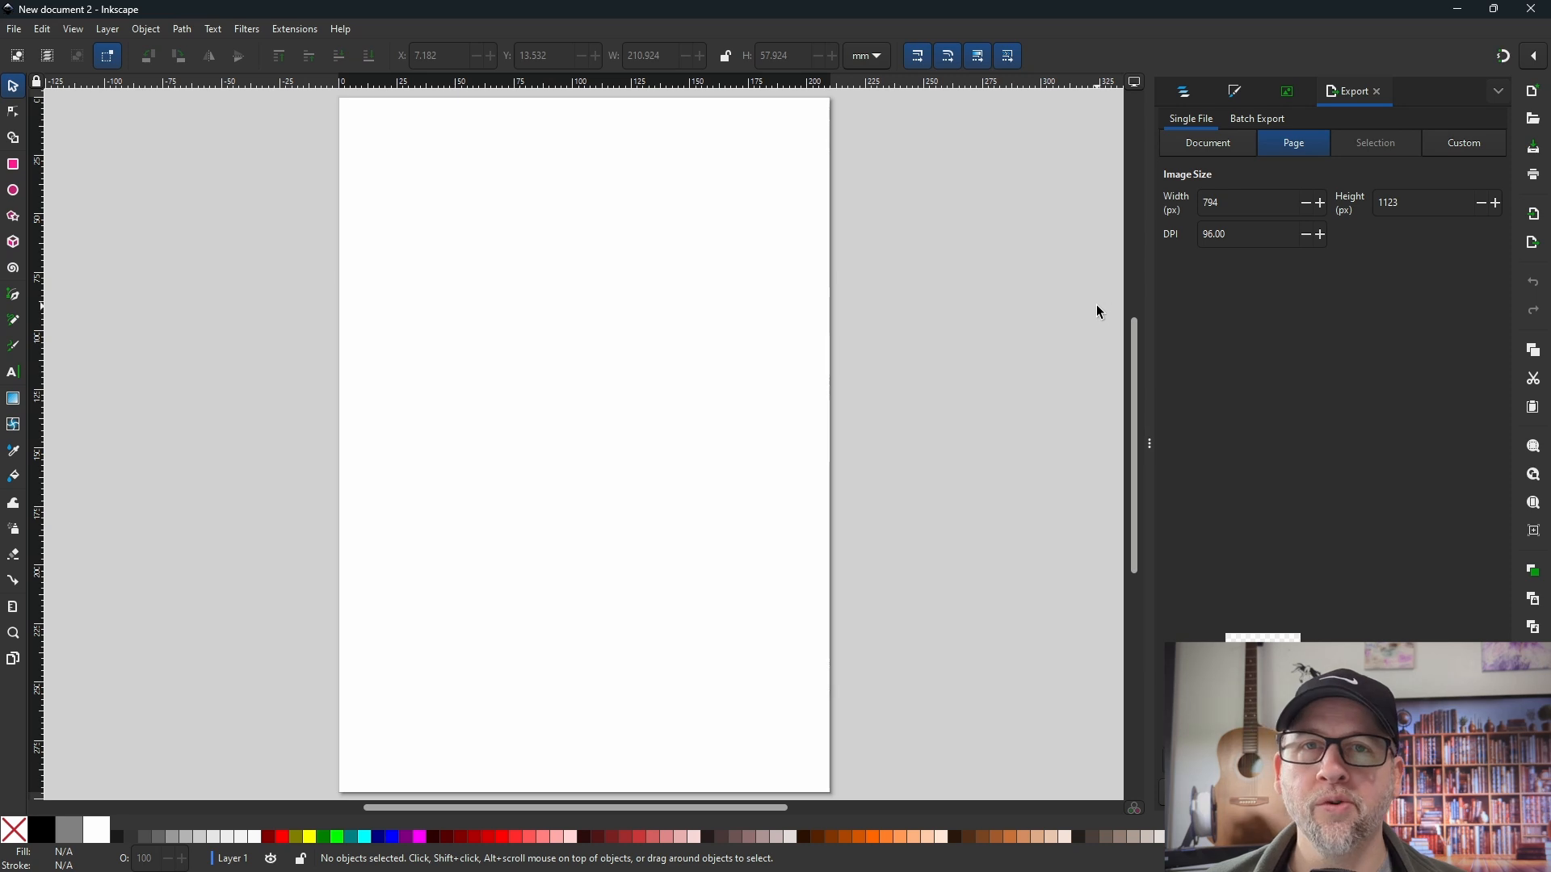
left_click(19, 33)
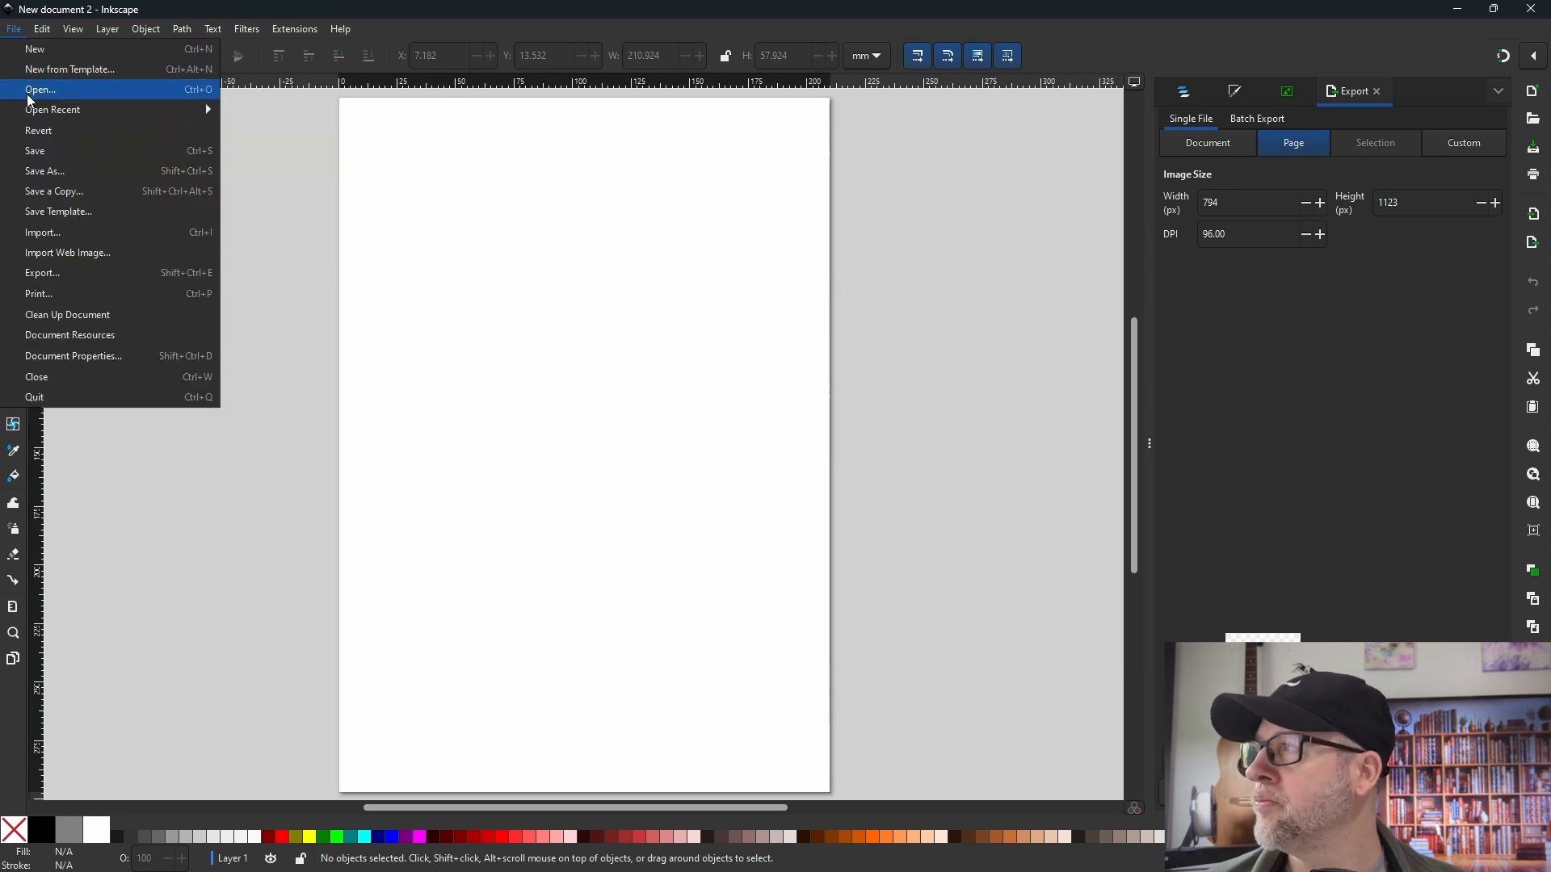
left_click(33, 89)
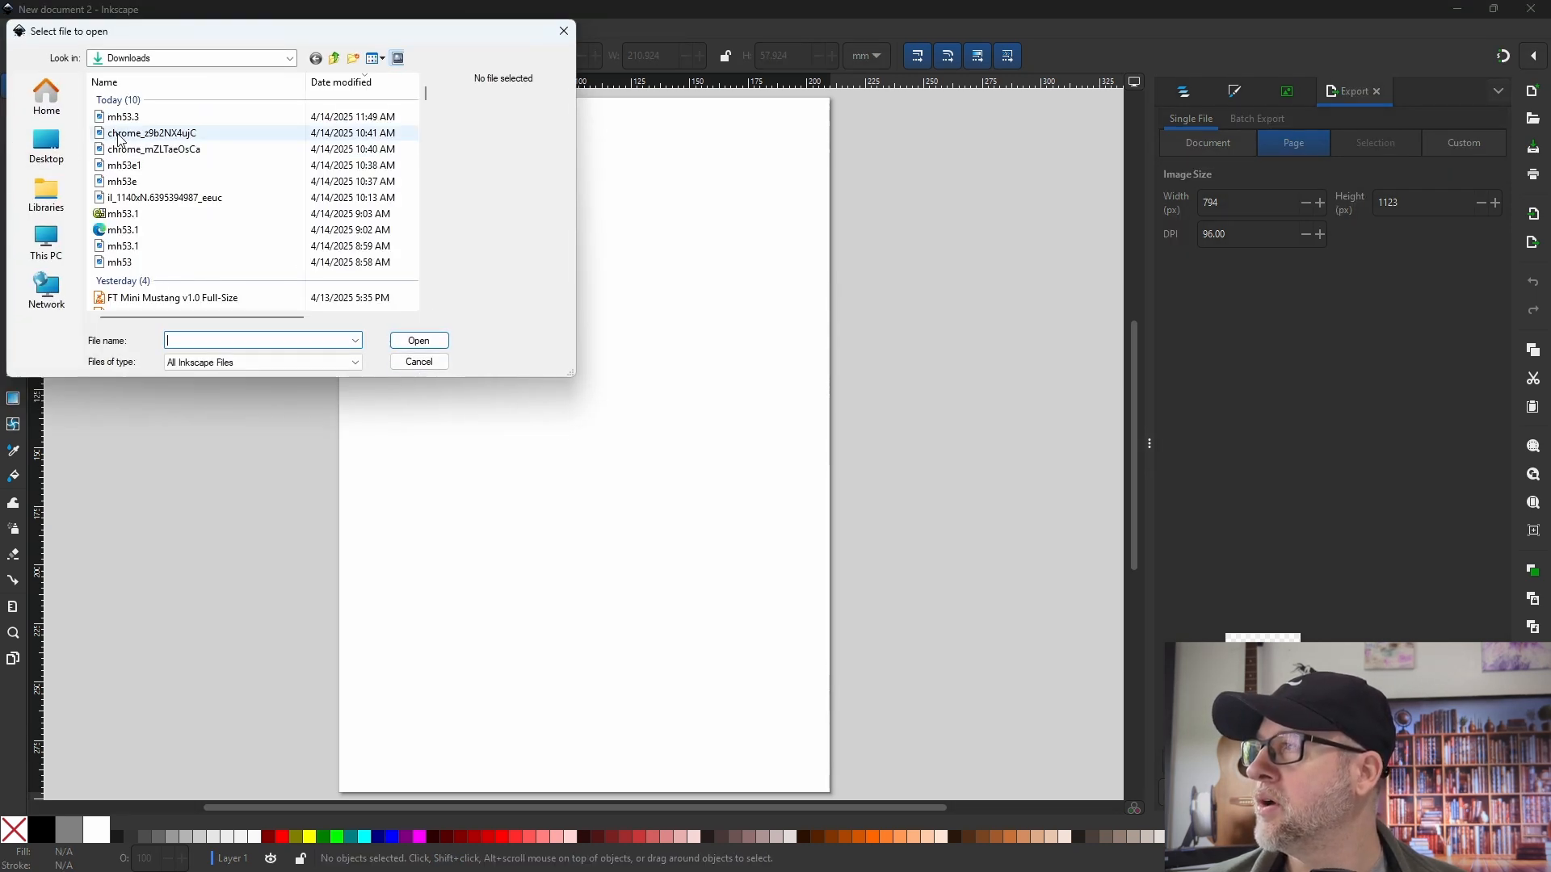
left_click_drag(215, 382, 215, 358)
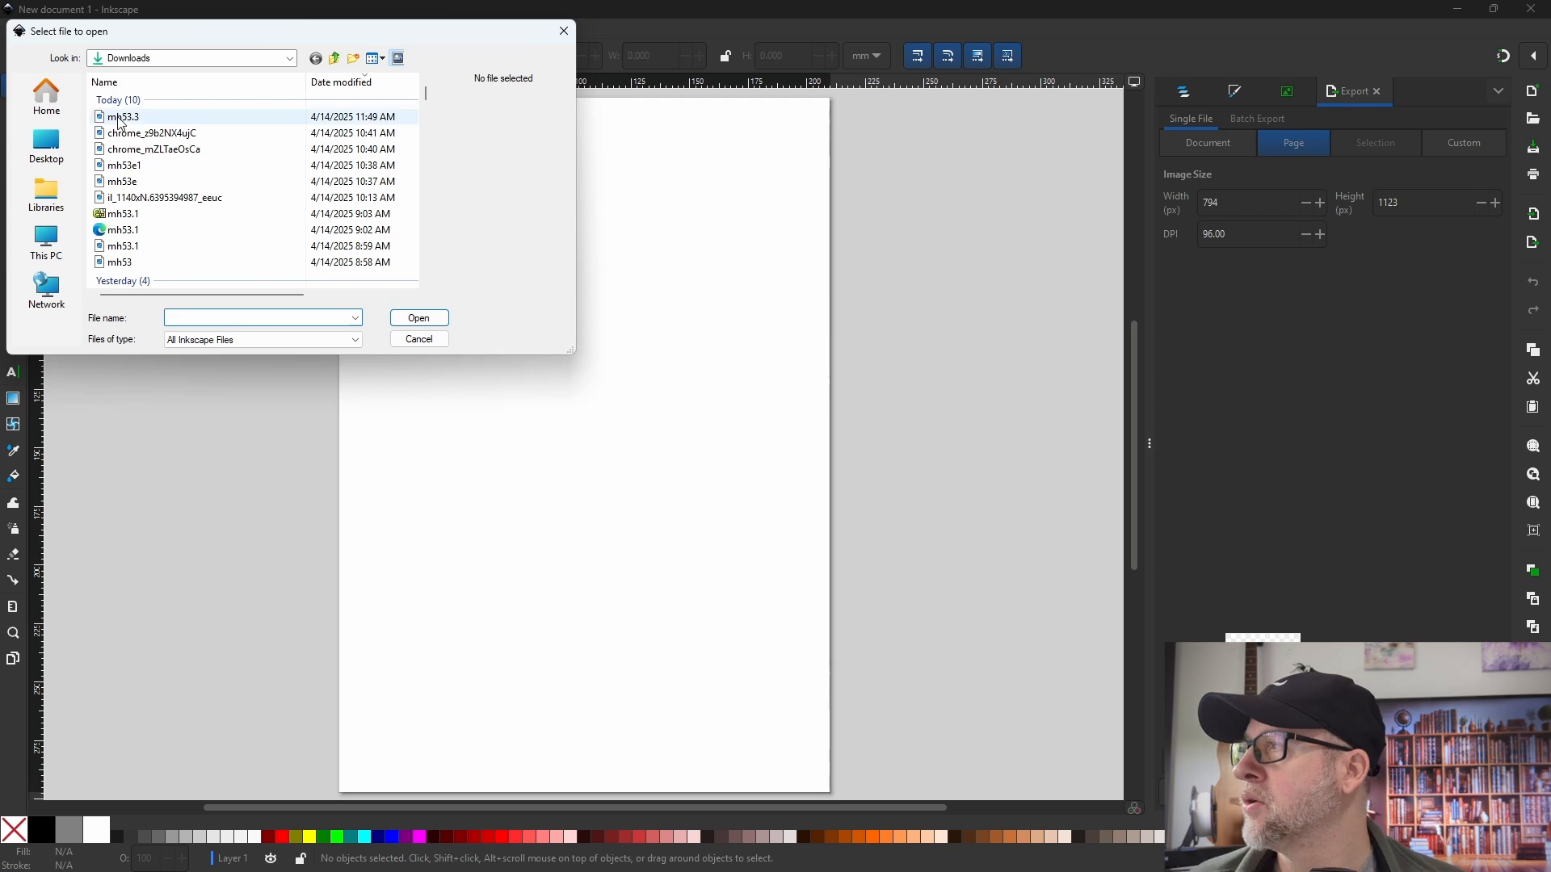
left_click(126, 117)
left_click(418, 322)
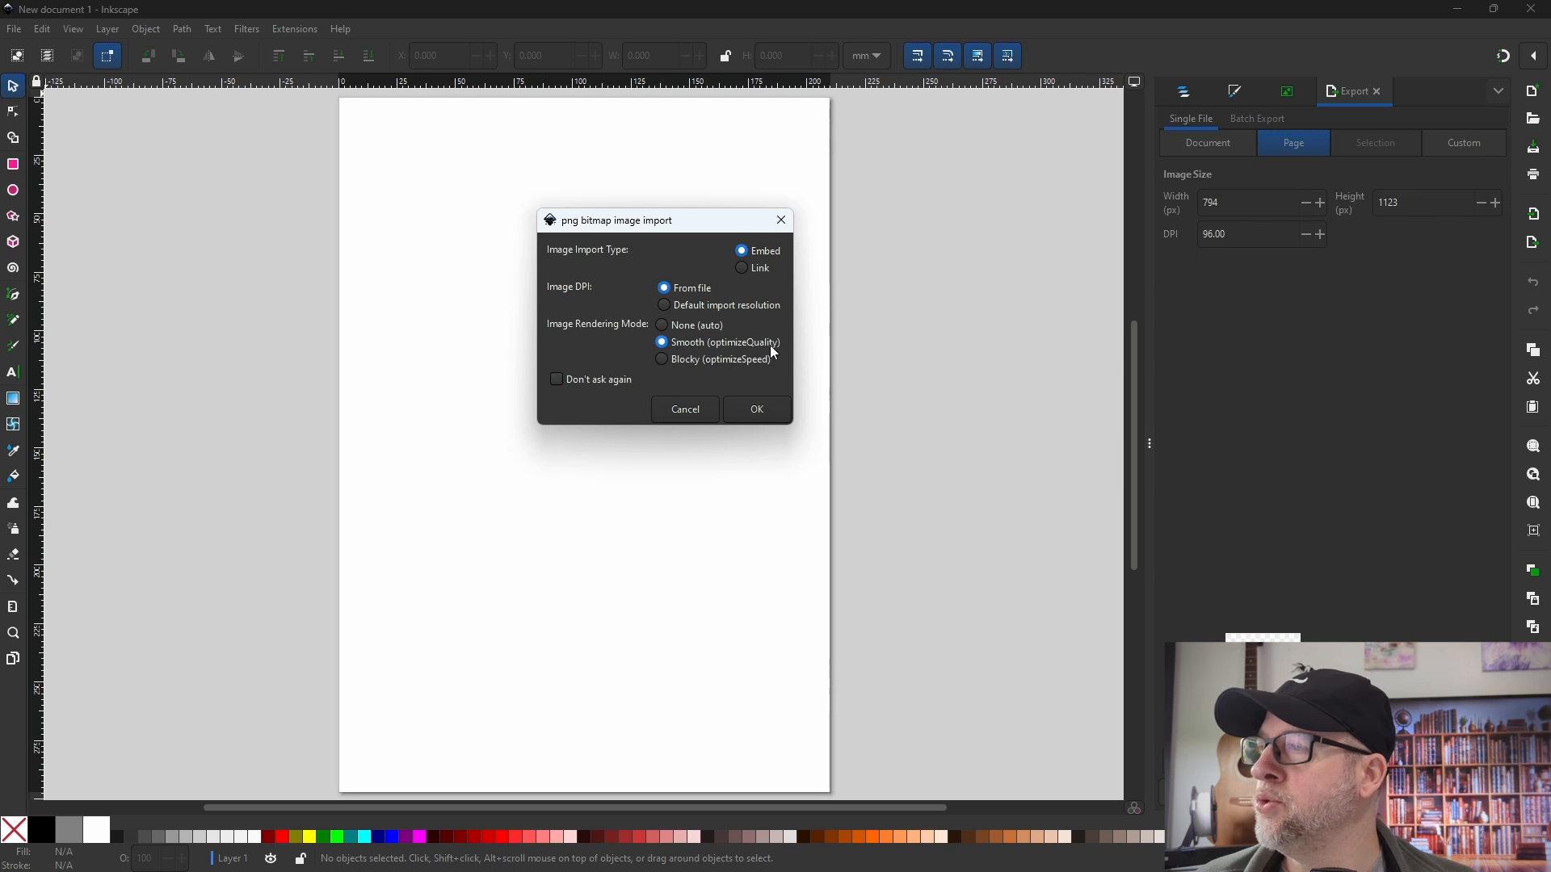
left_click(748, 404)
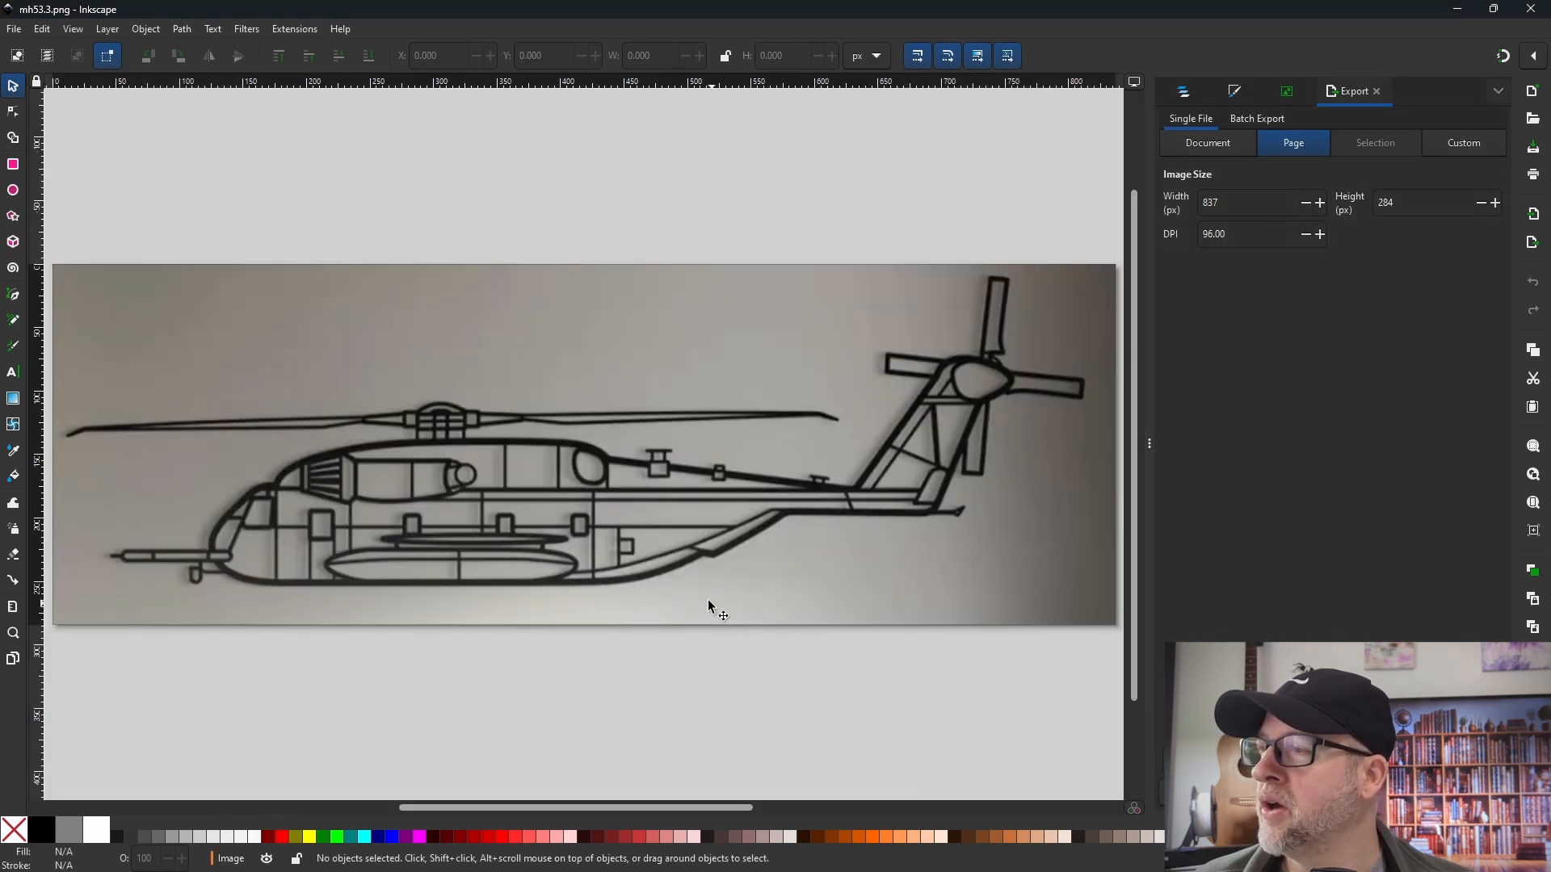
- Trace the helicopter image with Trace Bitmap, using a single-scan brightness cutoff and a threshold of 0.277
left_click(1498, 94)
left_click(1472, 301)
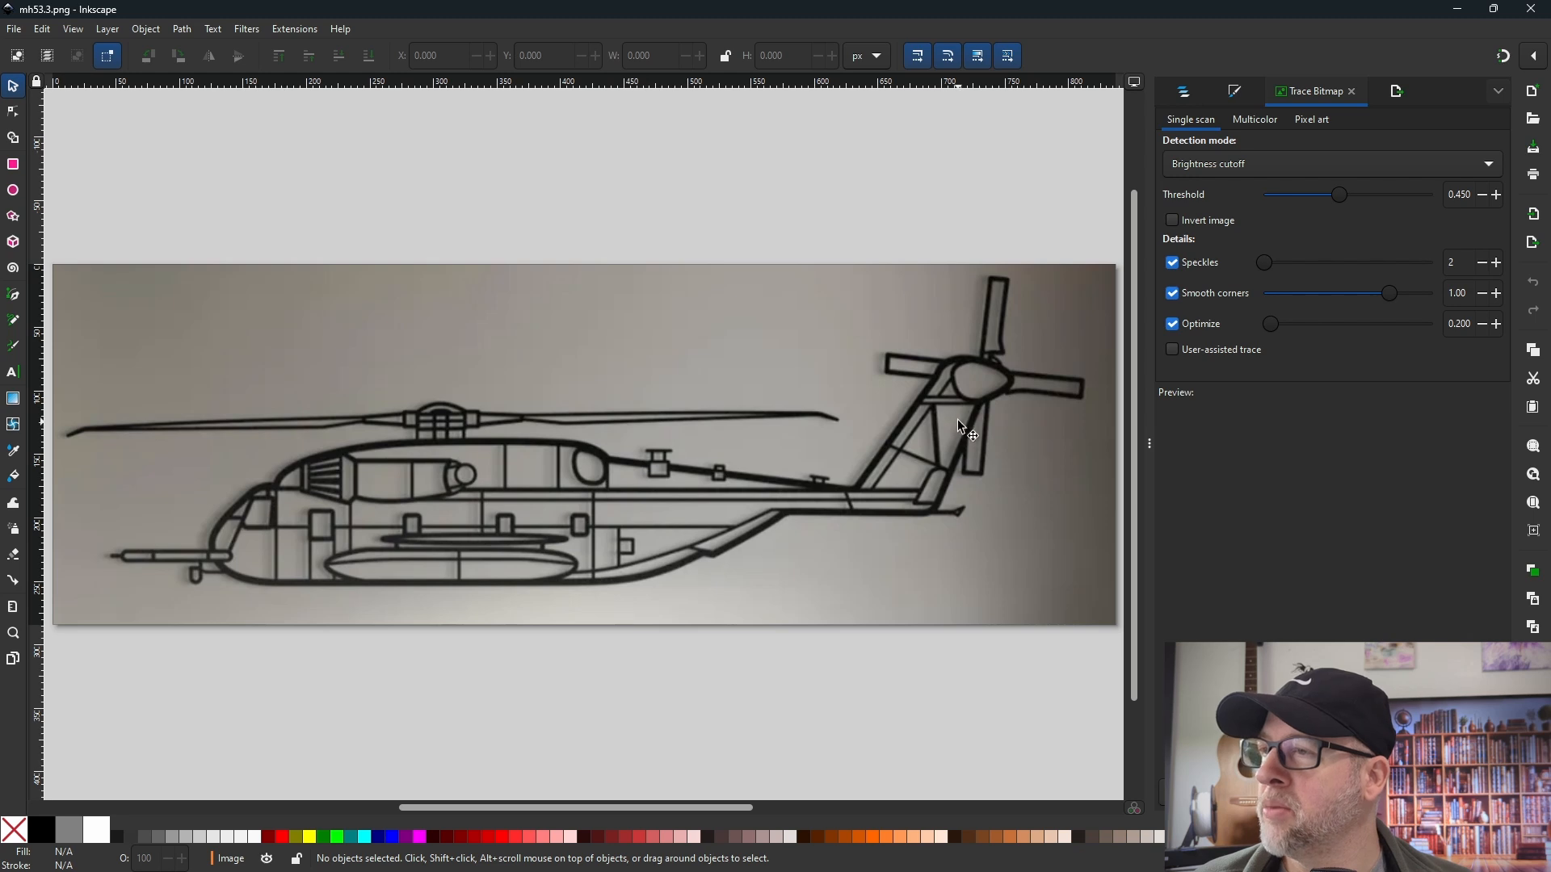
left_click(943, 367)
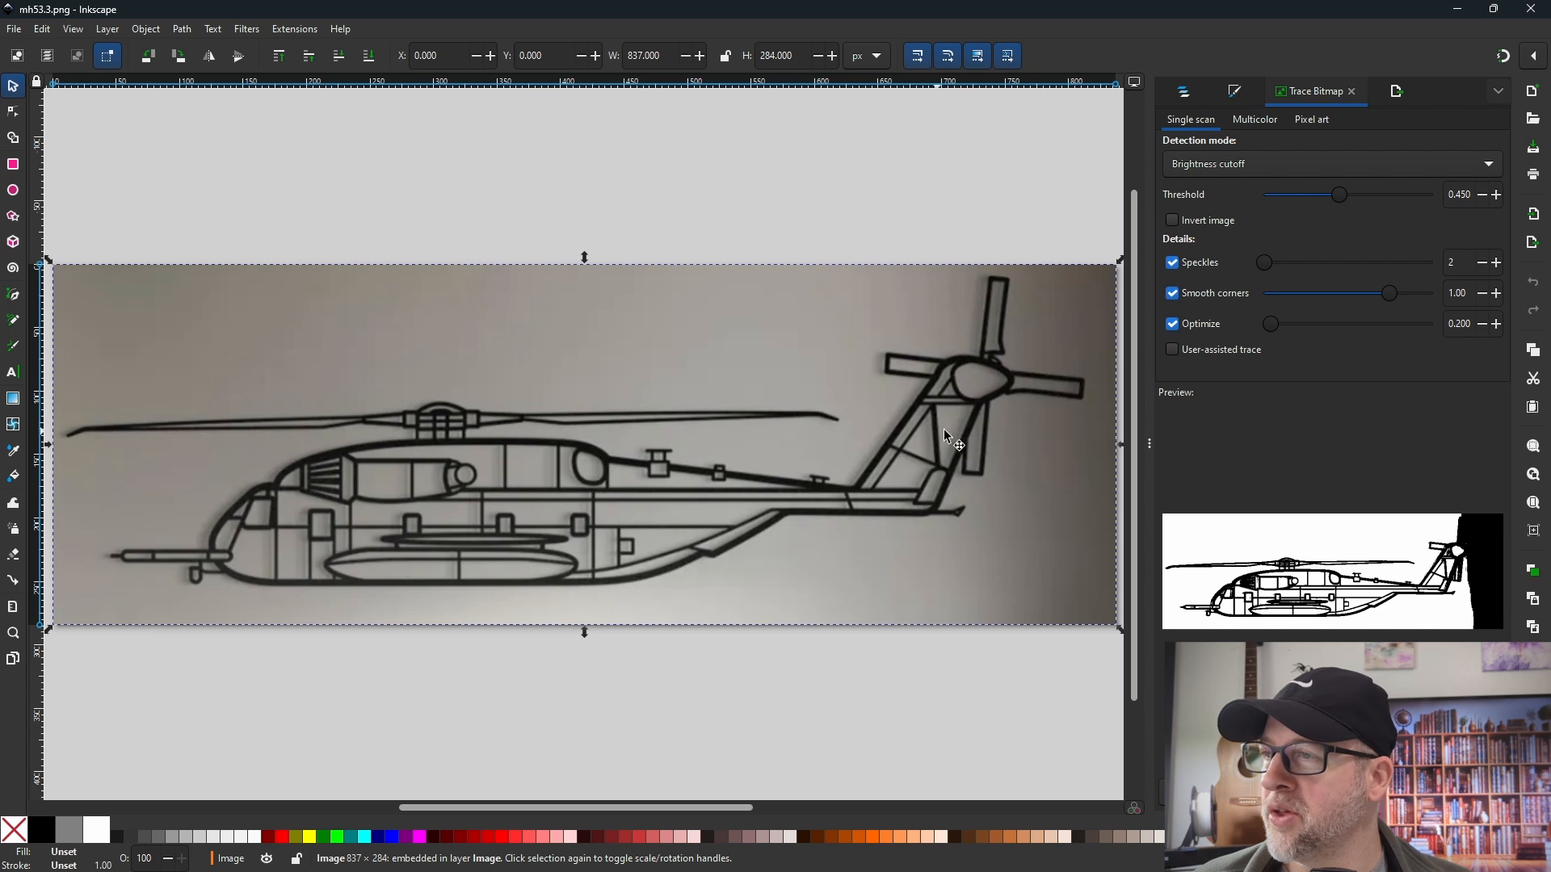
left_click_drag(1342, 195, 1311, 197)
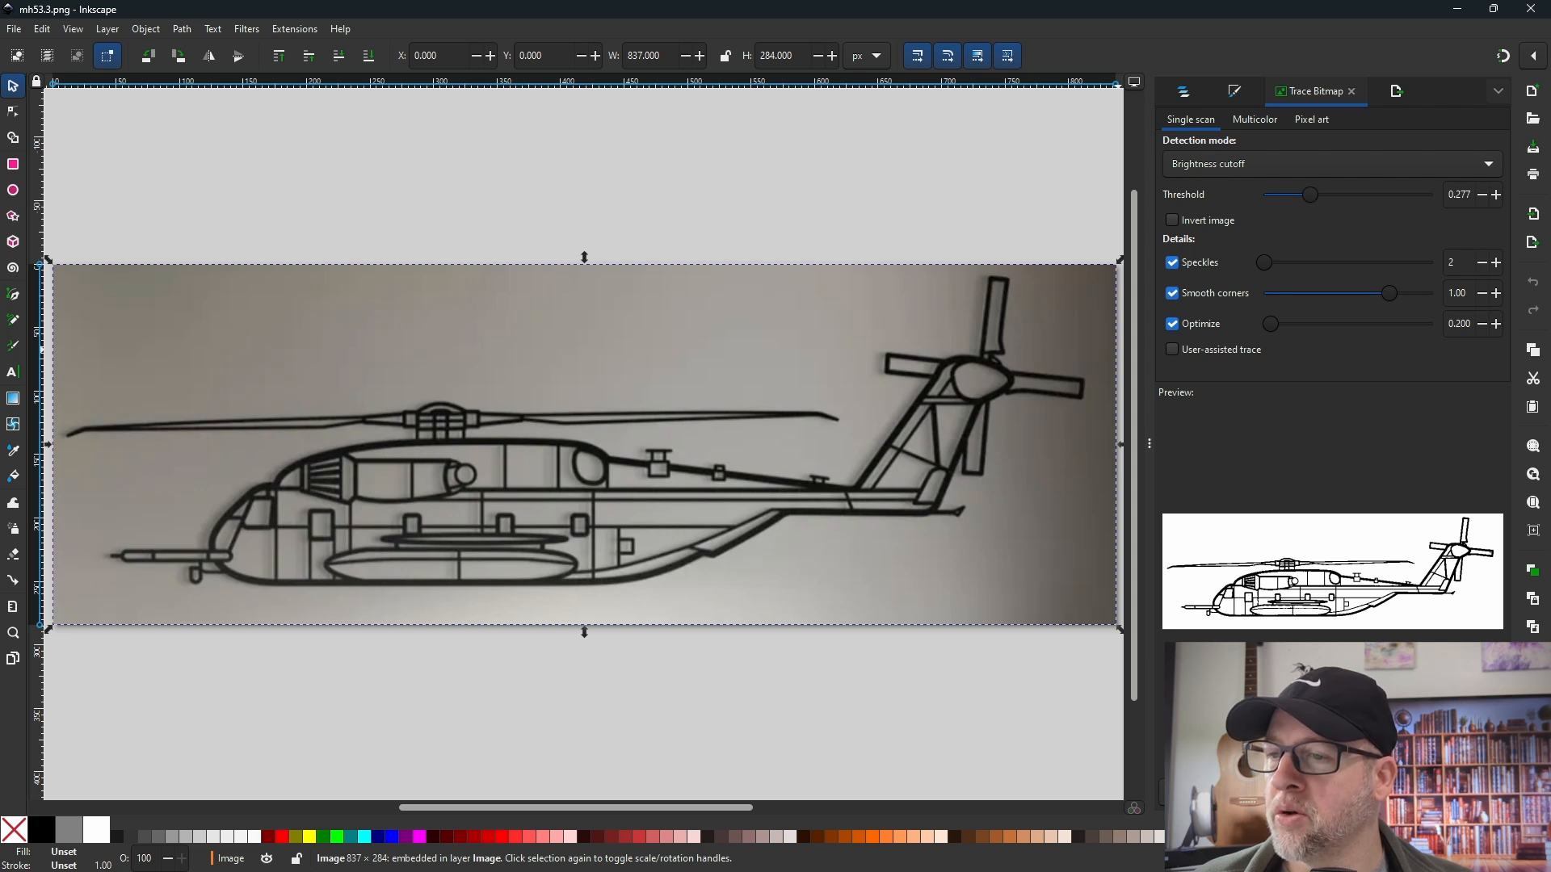
left_click(1471, 792)
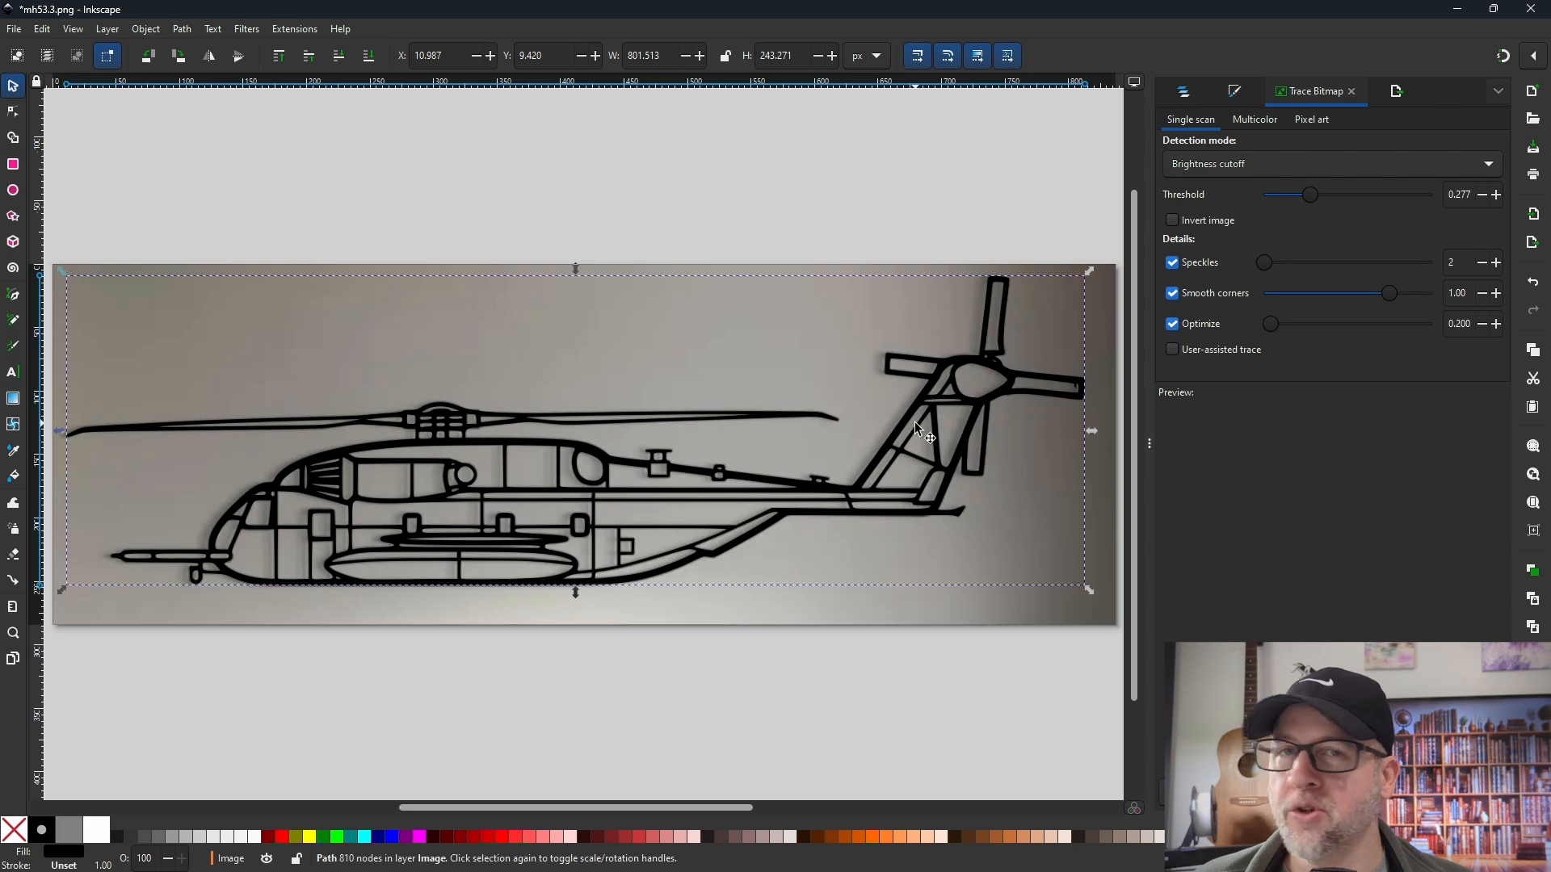
- Move the traced path off the photo, delete the original bitmap, and place the trace back within the page
left_click_drag(906, 428, 825, 624)
left_click(884, 343)
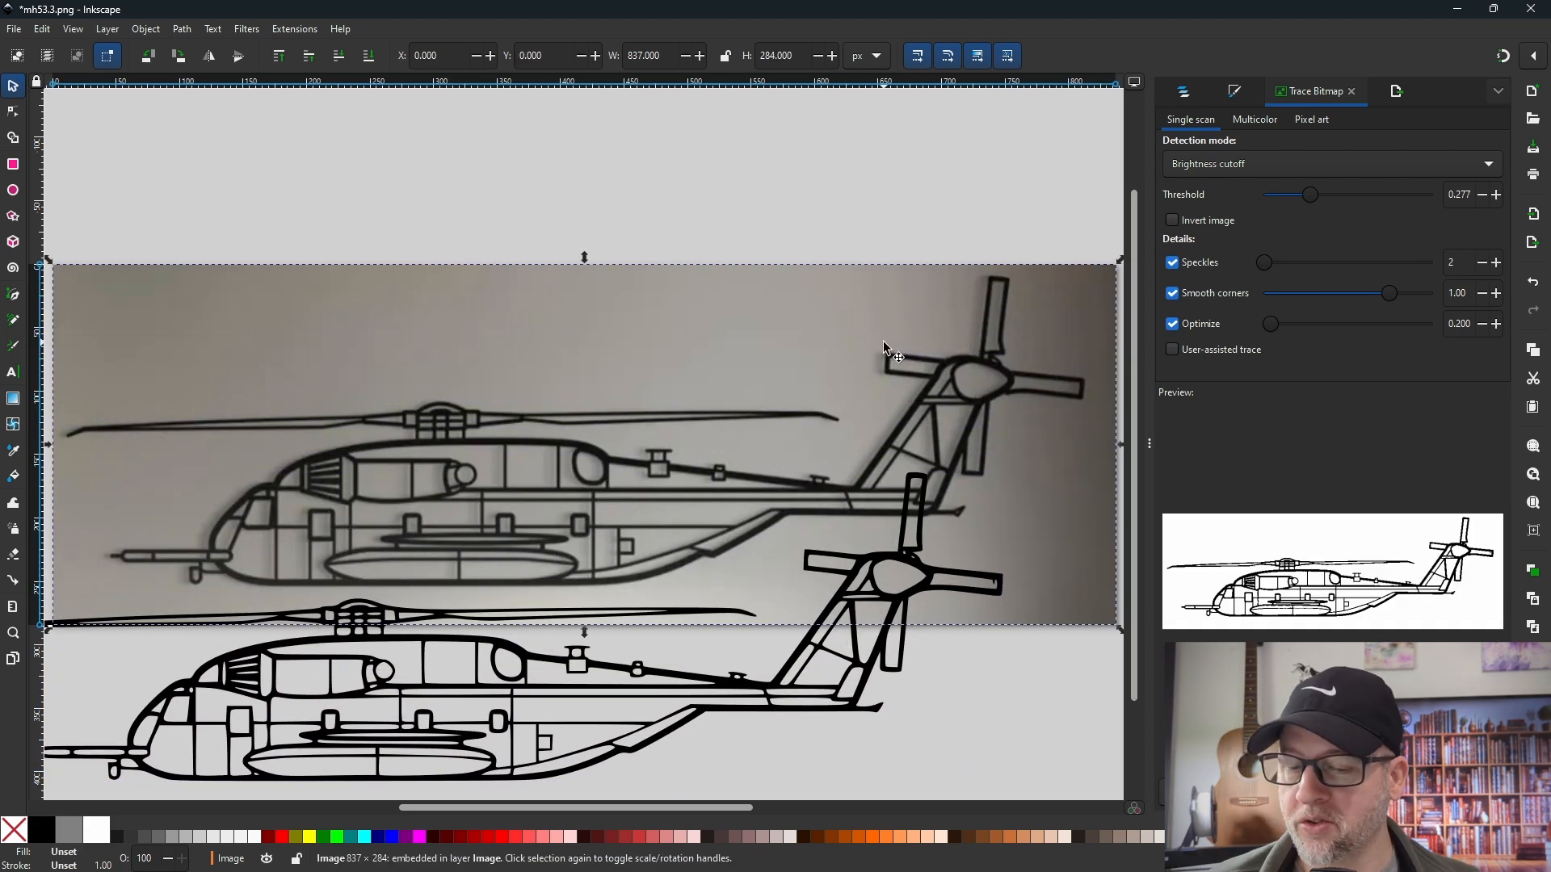
key("Delete")
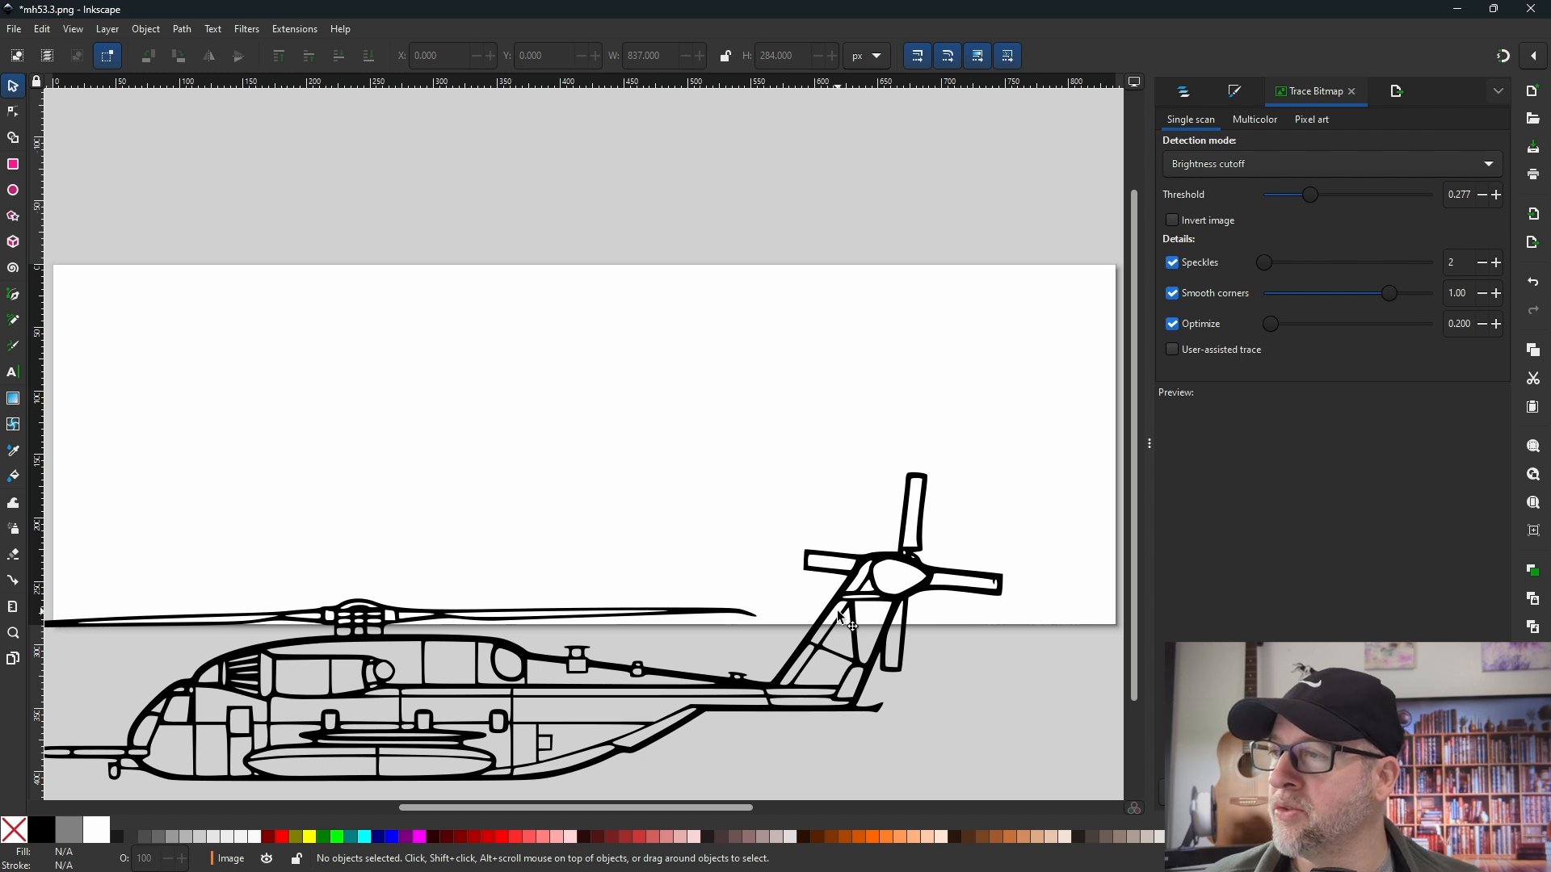
mouse_move(845, 610)
left_mouse_down()
mouse_move(936, 398)
mouse_move(898, 442)
mouse_move(905, 416)
left_mouse_up()
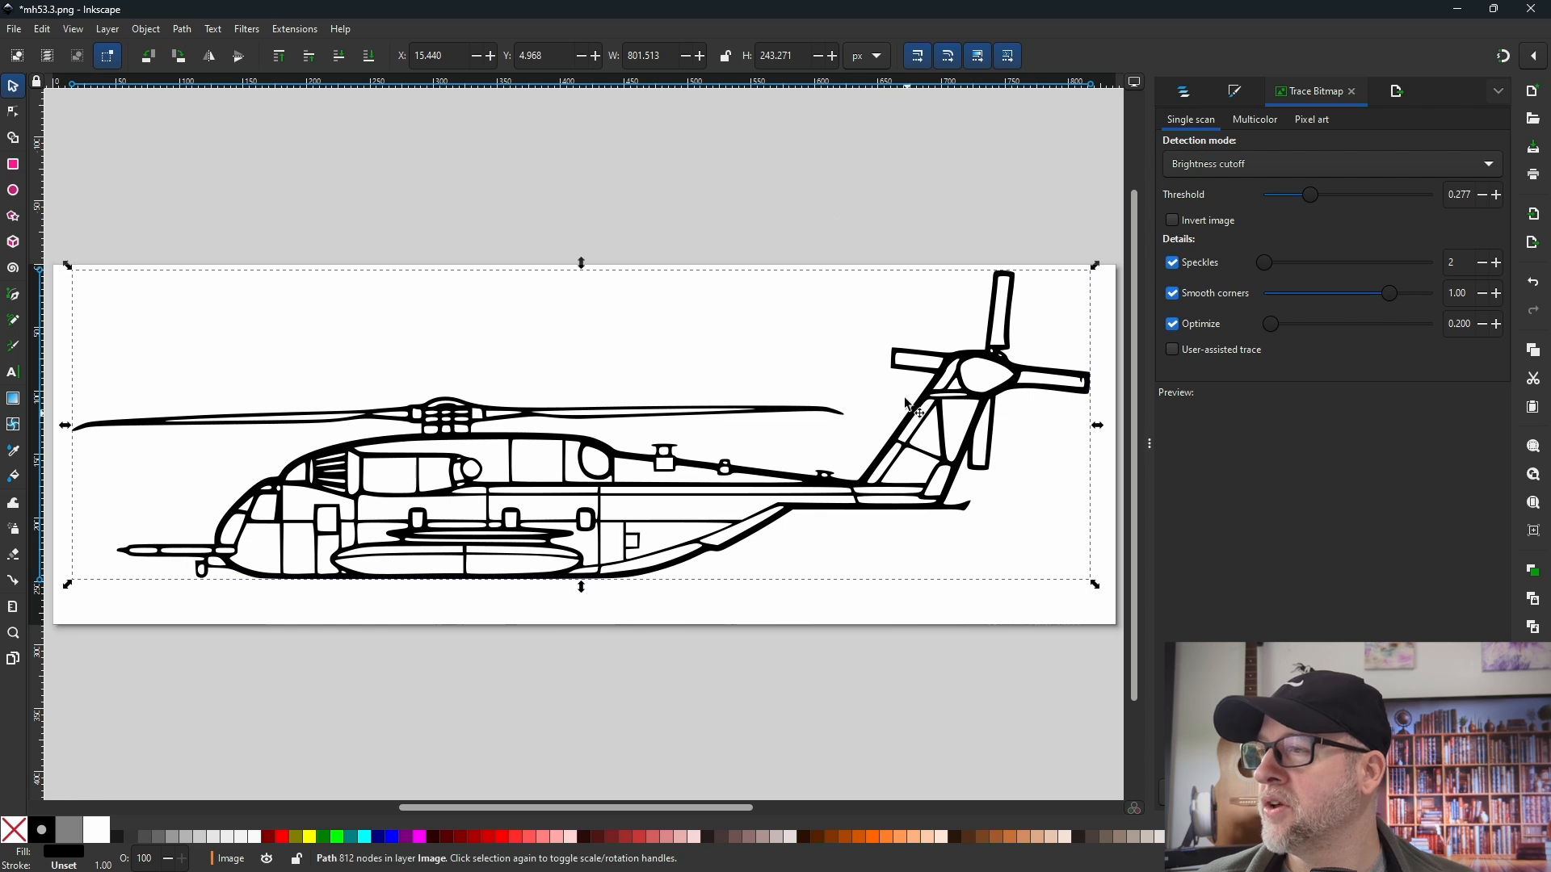
left_click(812, 164)
- Save the trace to Downloads as mh53.3 in AutoCAD DXF R14 format, with LWPOLYLINE output and the document unit as base unit
key("ctrl+shift+e")
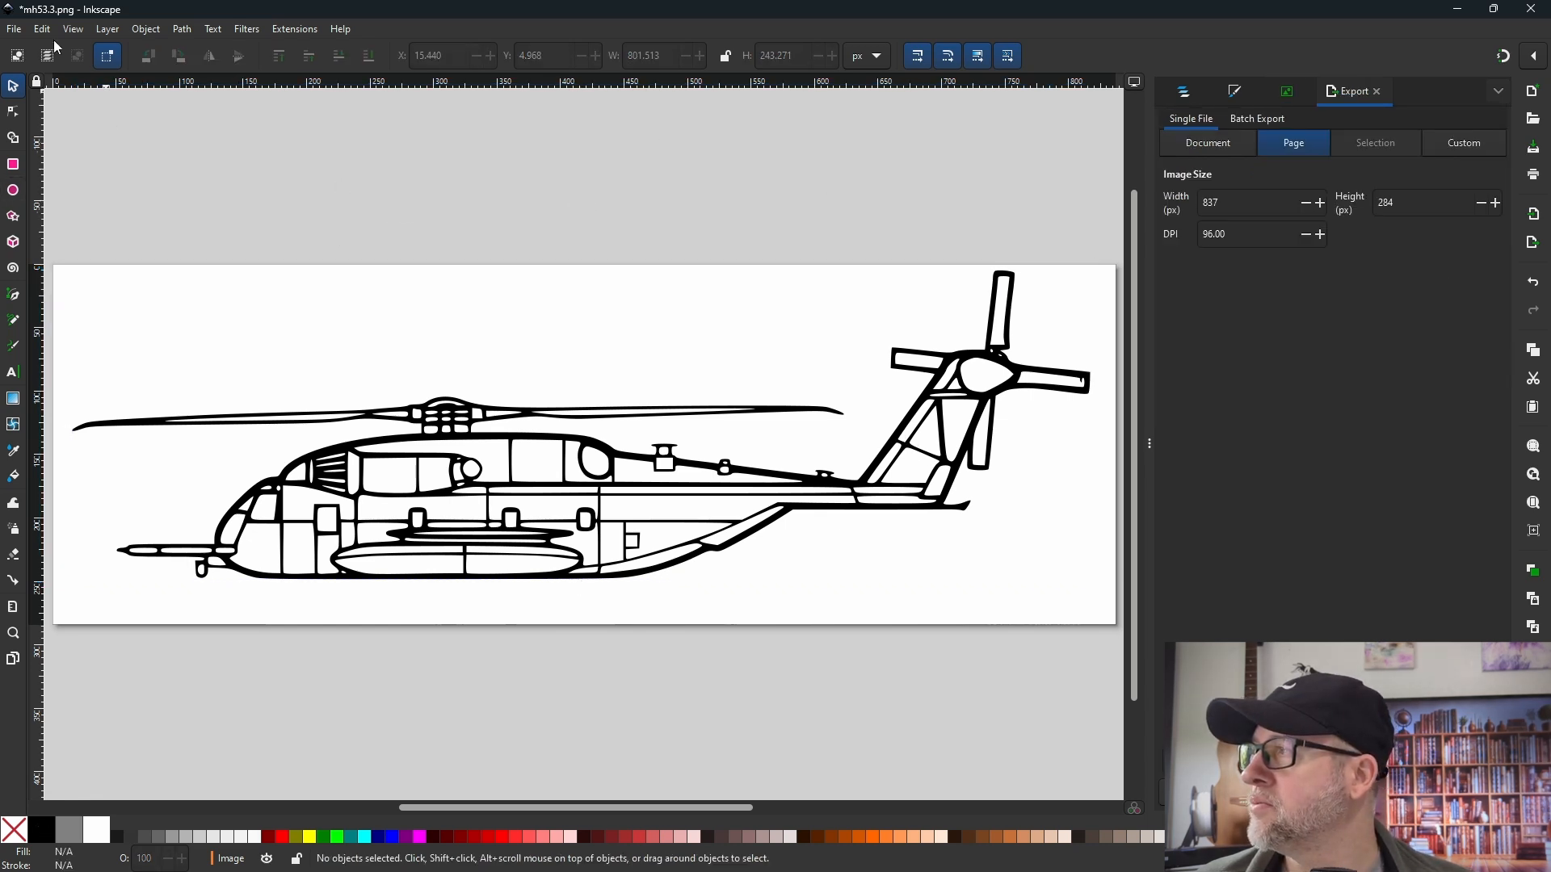
left_click(14, 29)
left_click(43, 170)
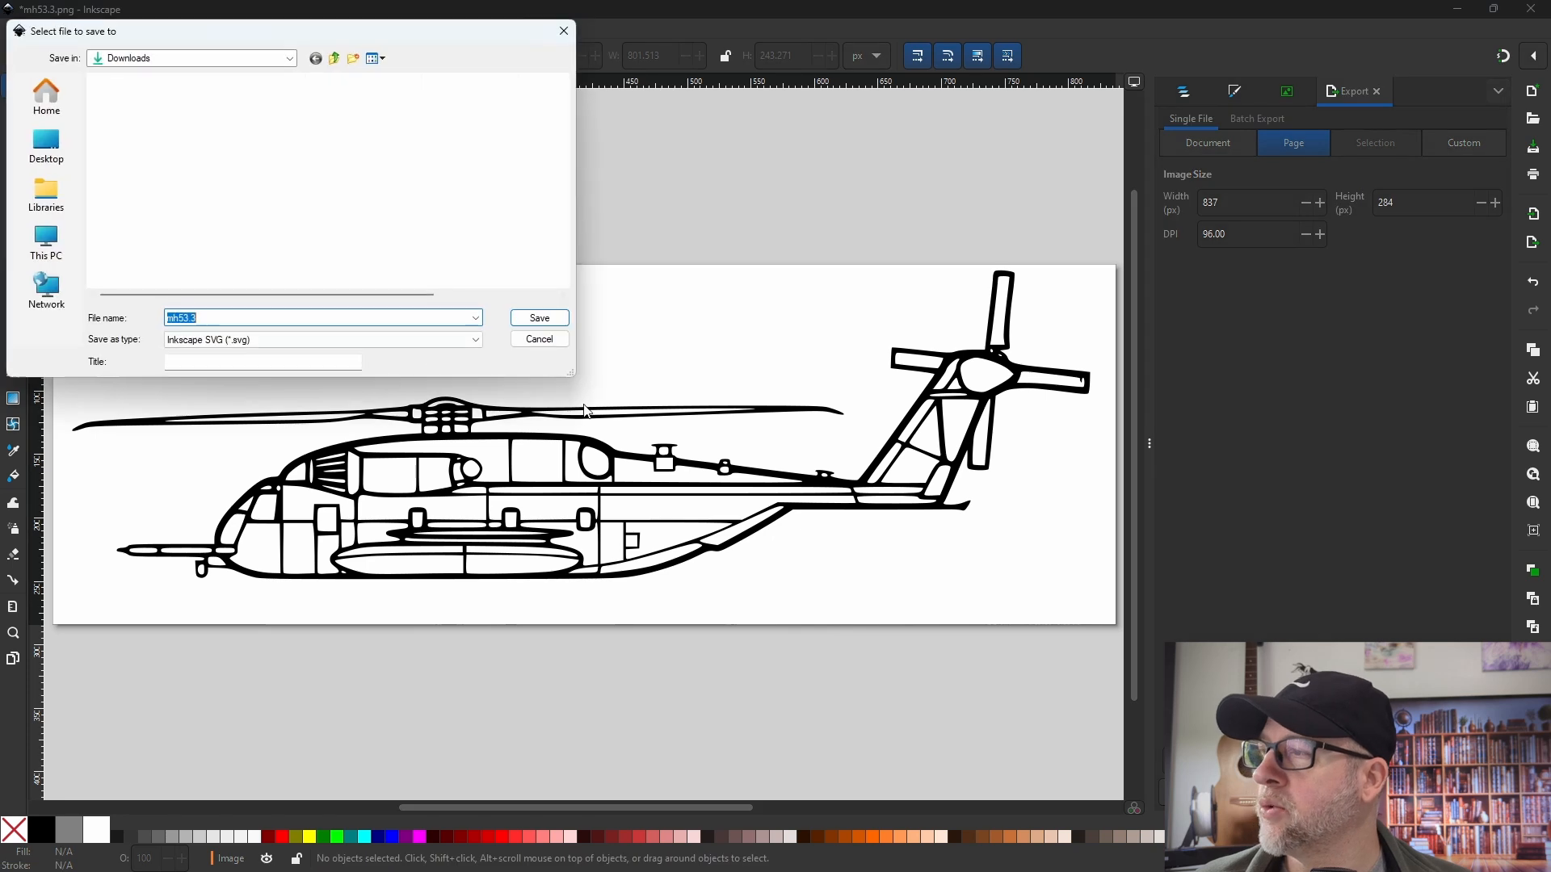
left_click(247, 340)
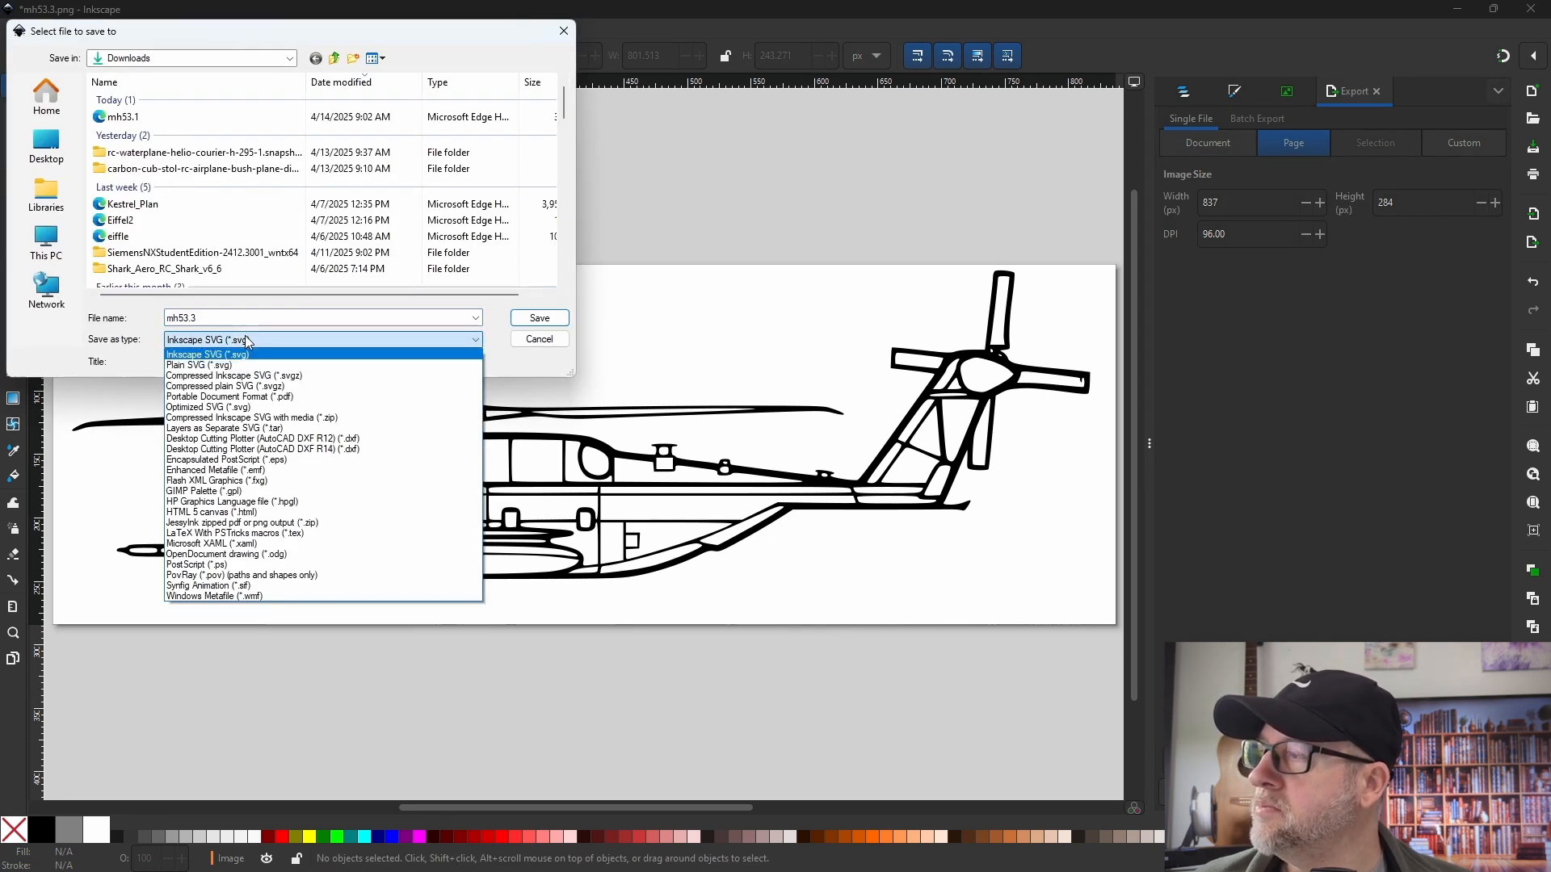
left_click(343, 450)
left_click(540, 319)
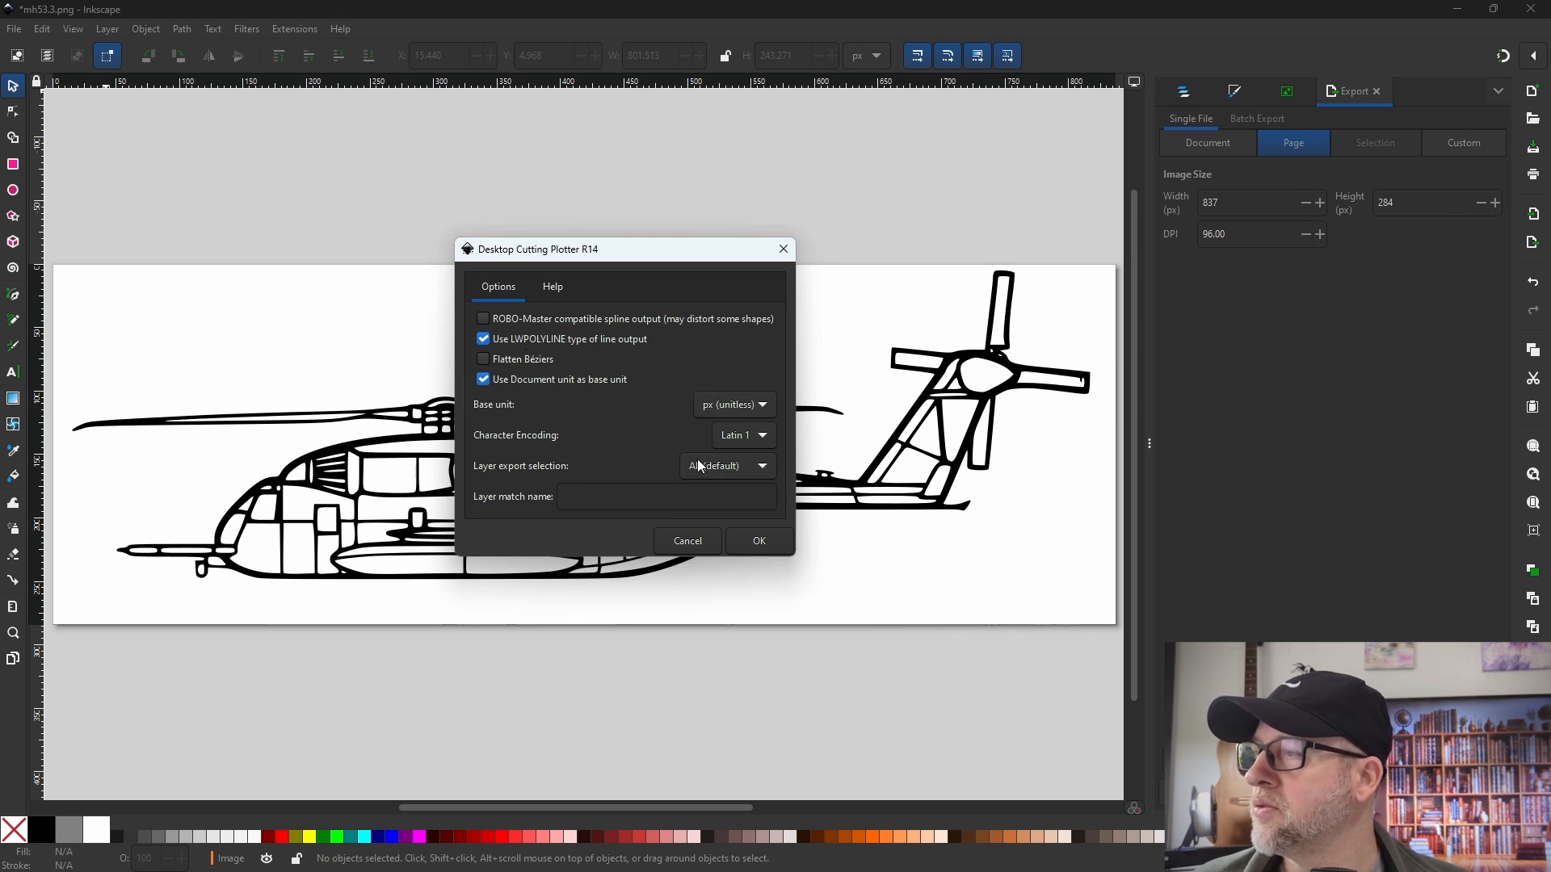
left_click(768, 541)
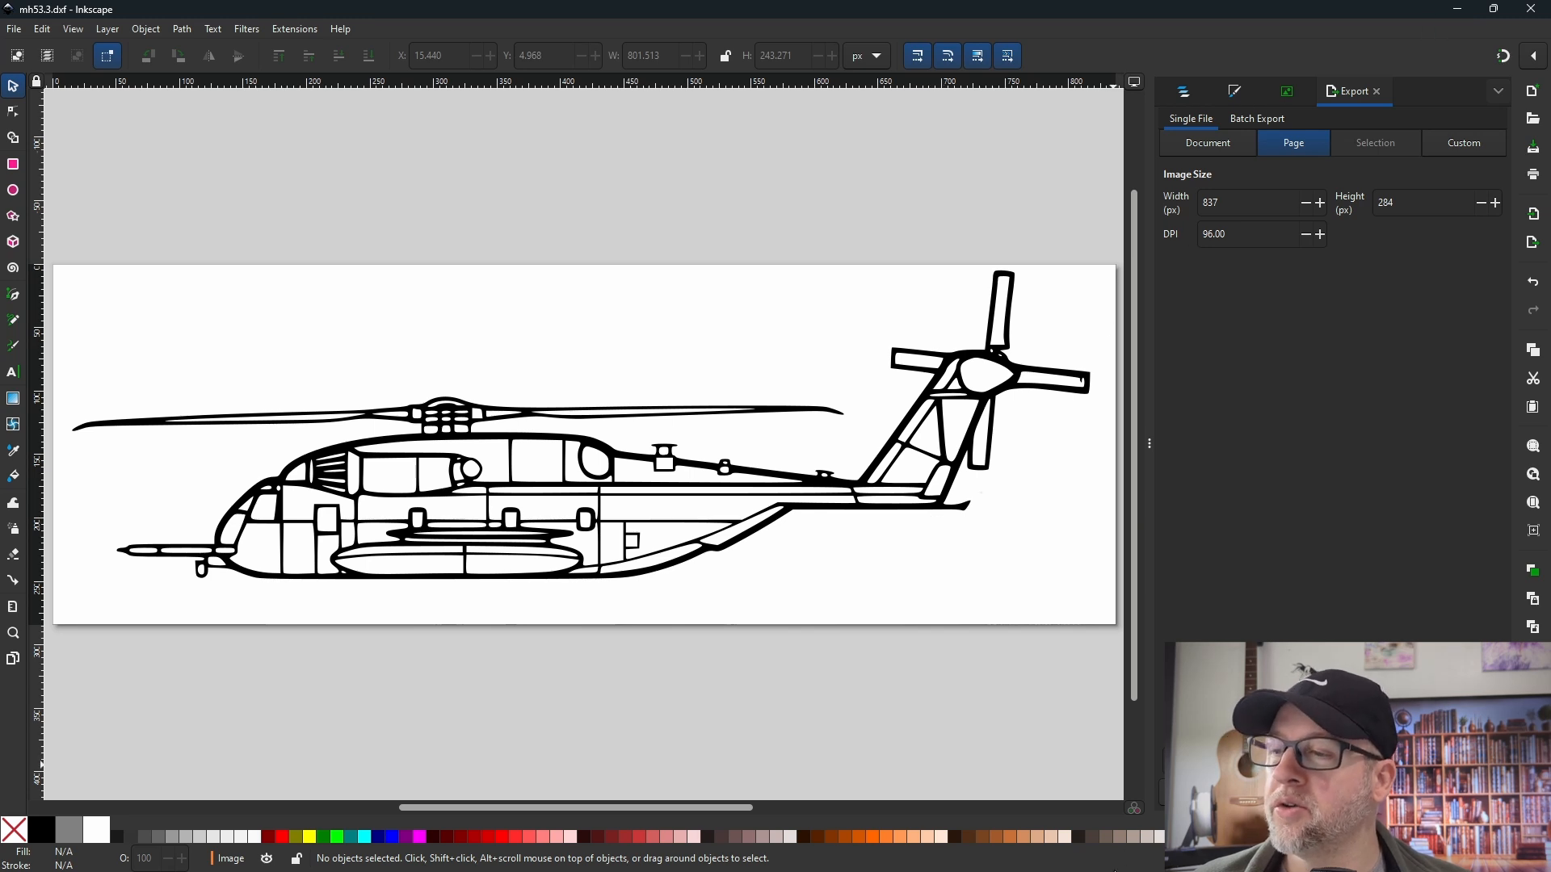
- Switch to Onshape in the browser and create a public document named MH53e.3
key("alt+Tab")
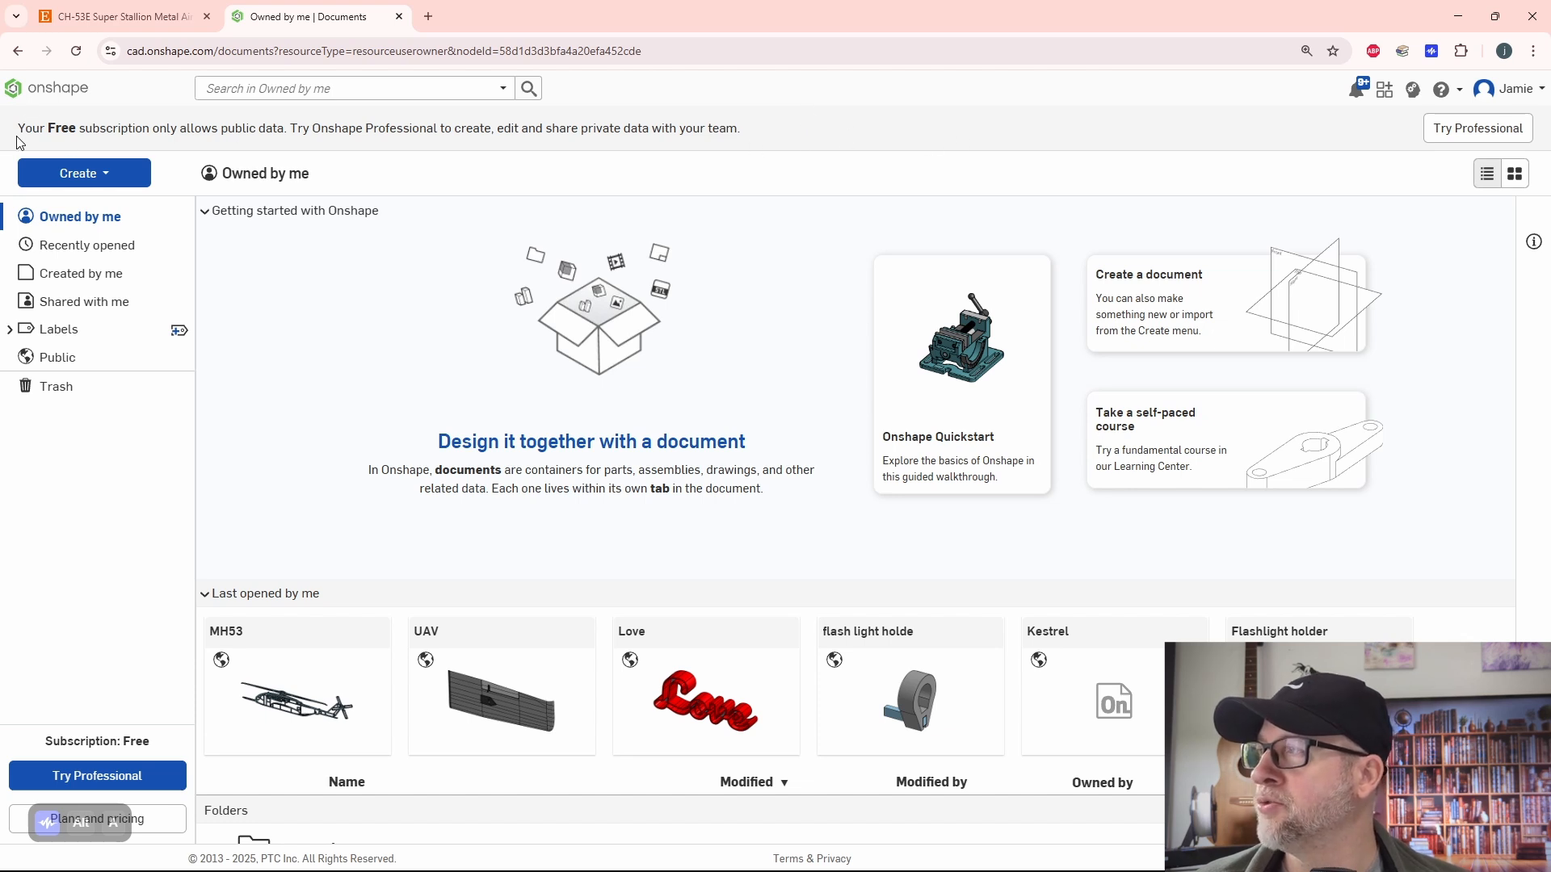
left_click_drag(17, 127, 258, 129)
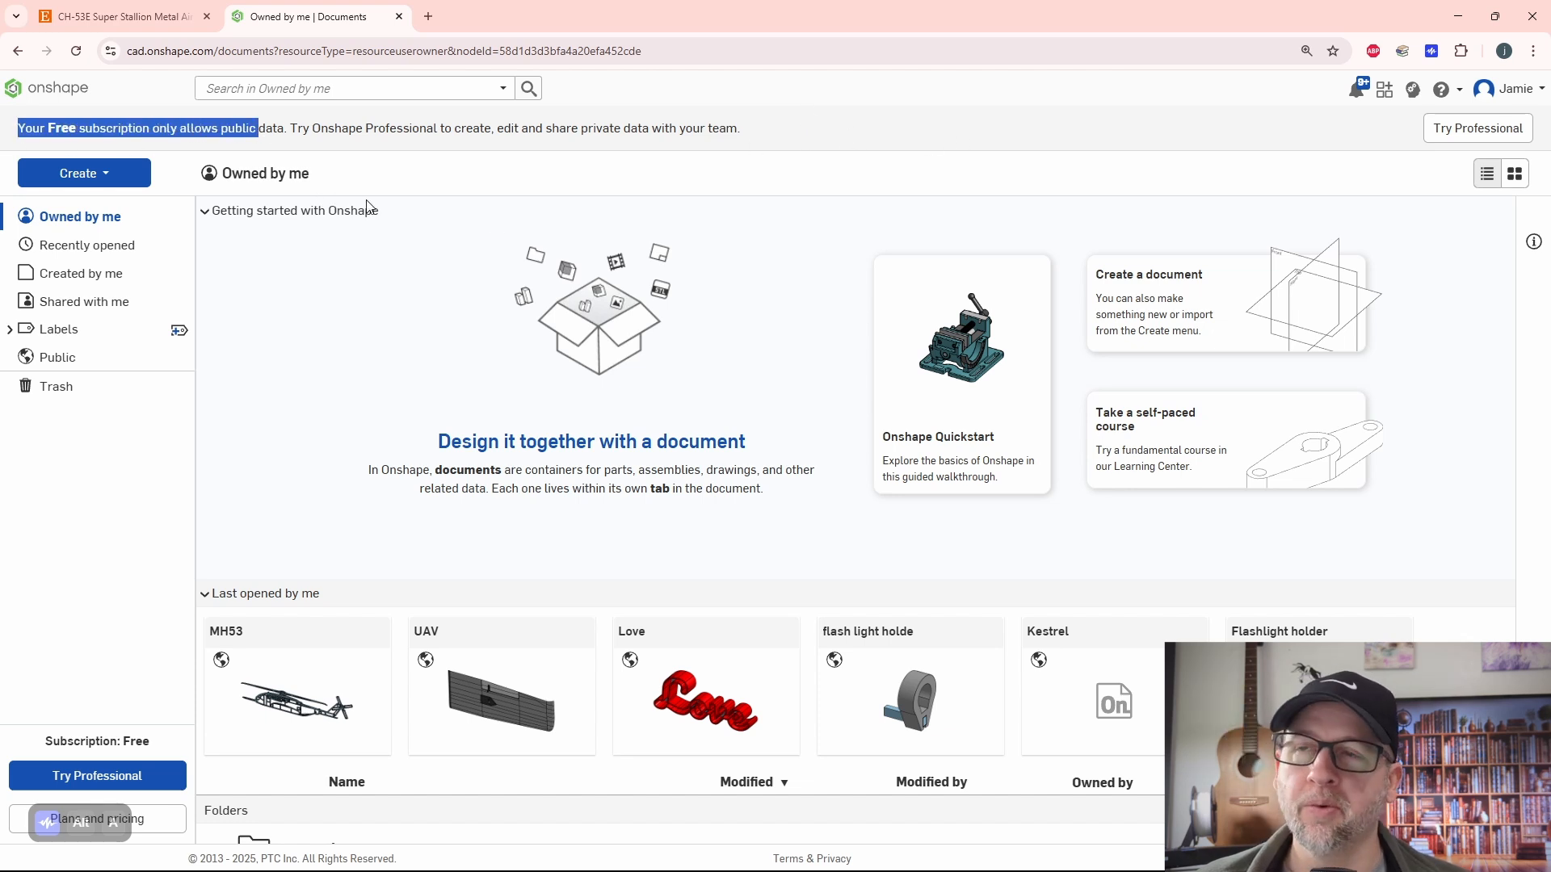
left_click(807, 147)
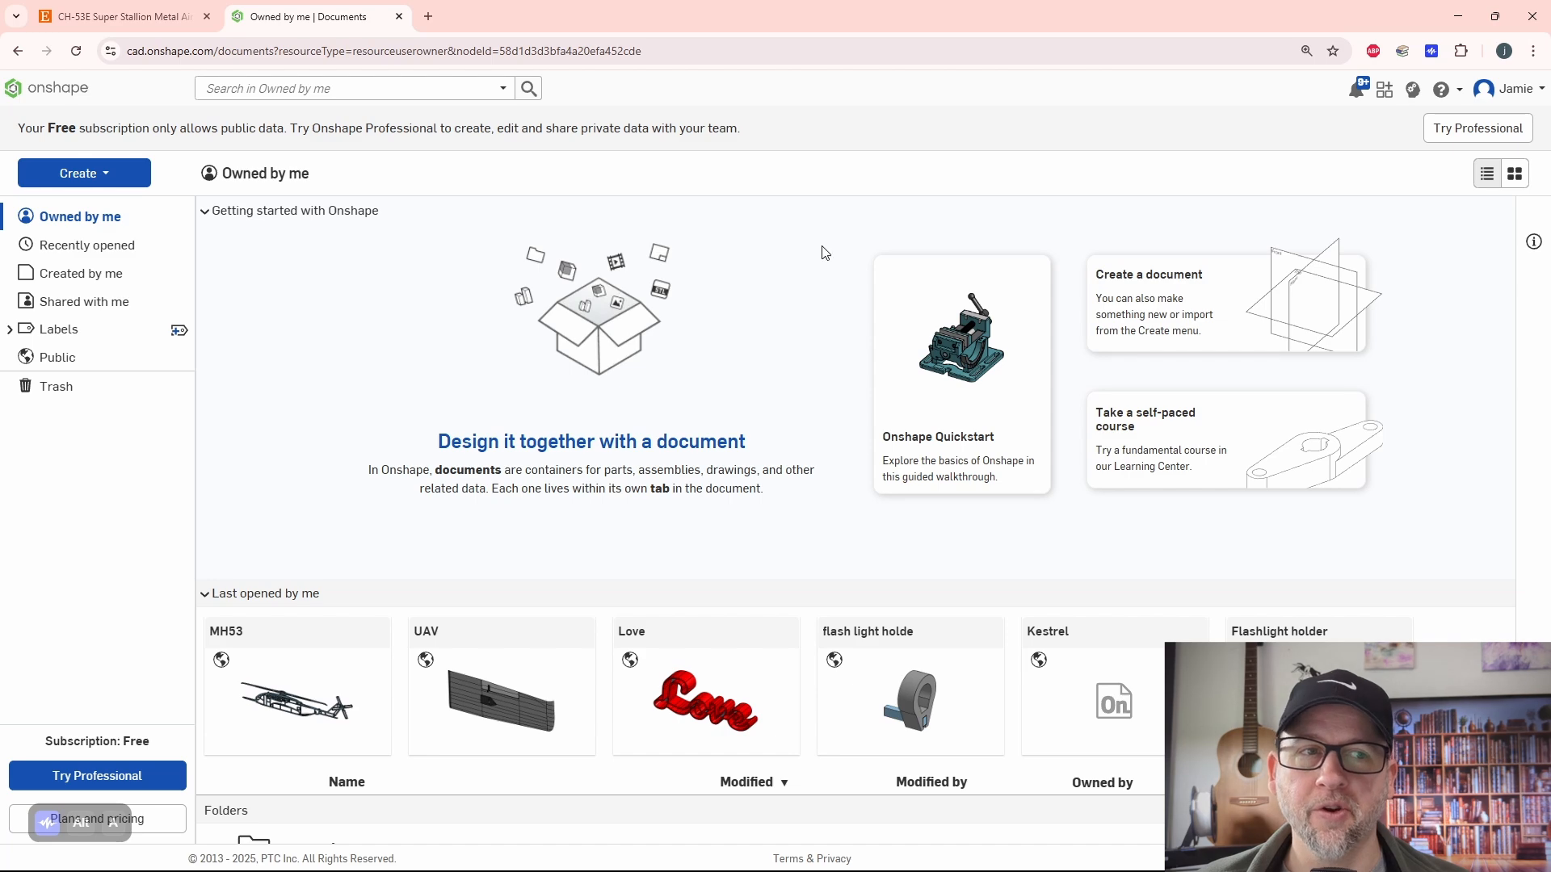
left_click(95, 176)
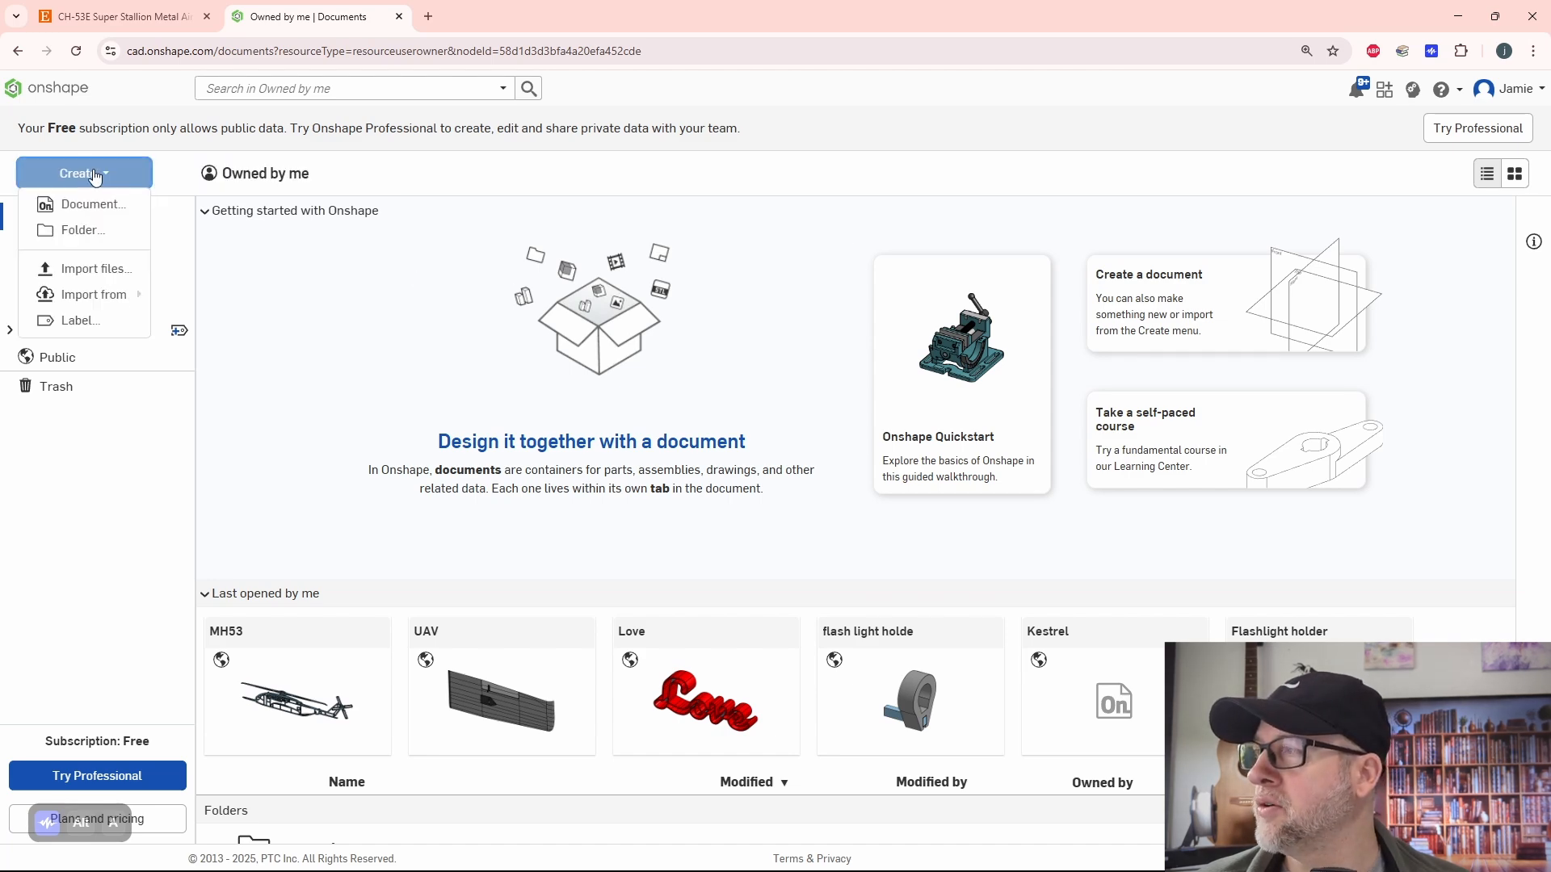
left_click(85, 204)
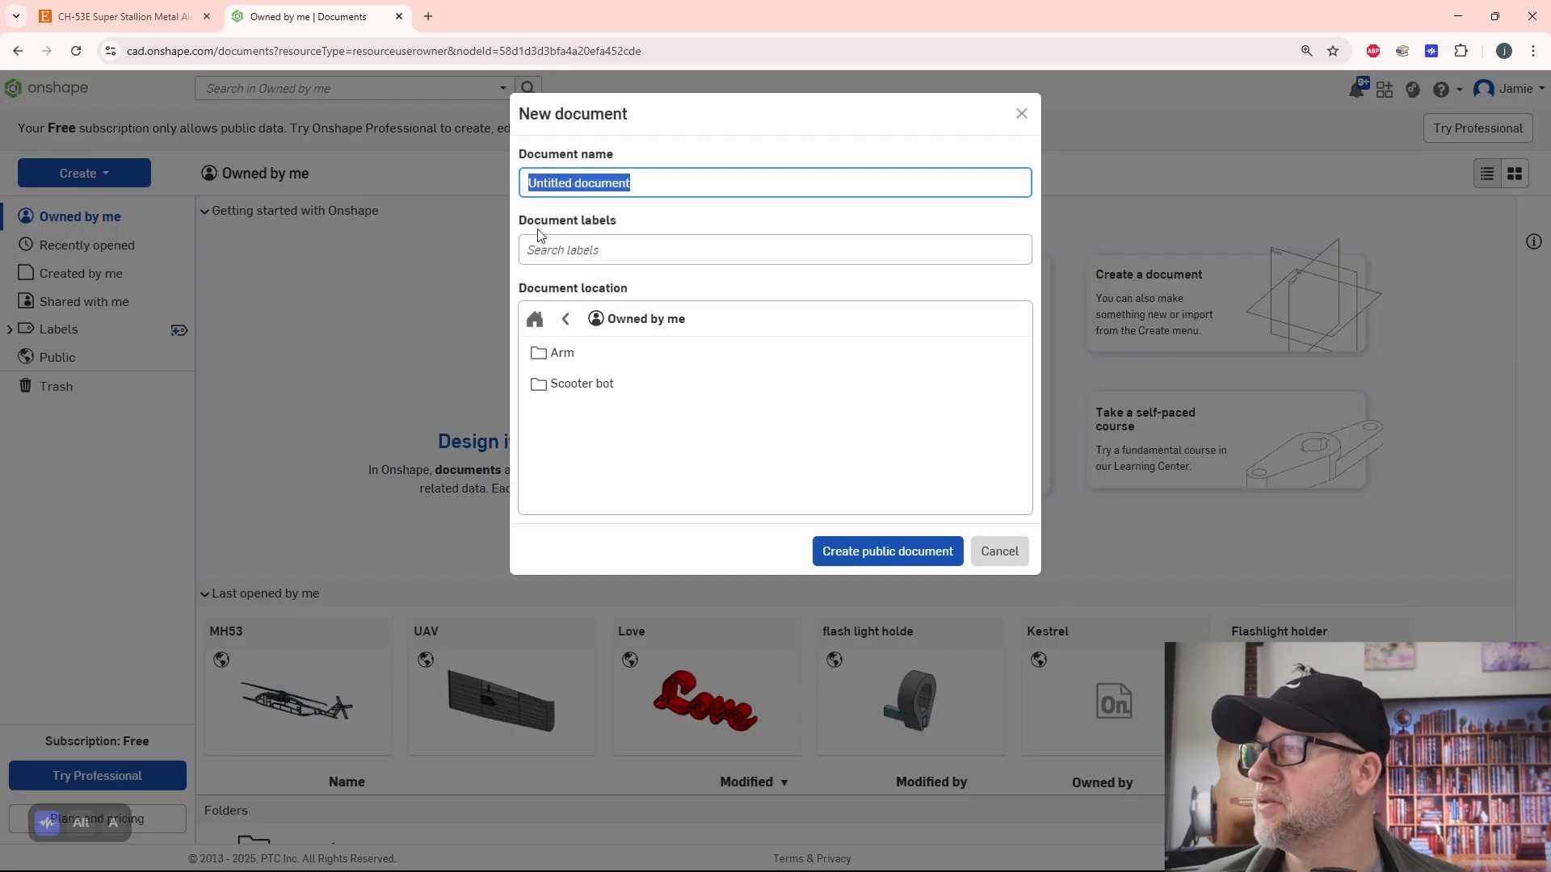
type("MH")
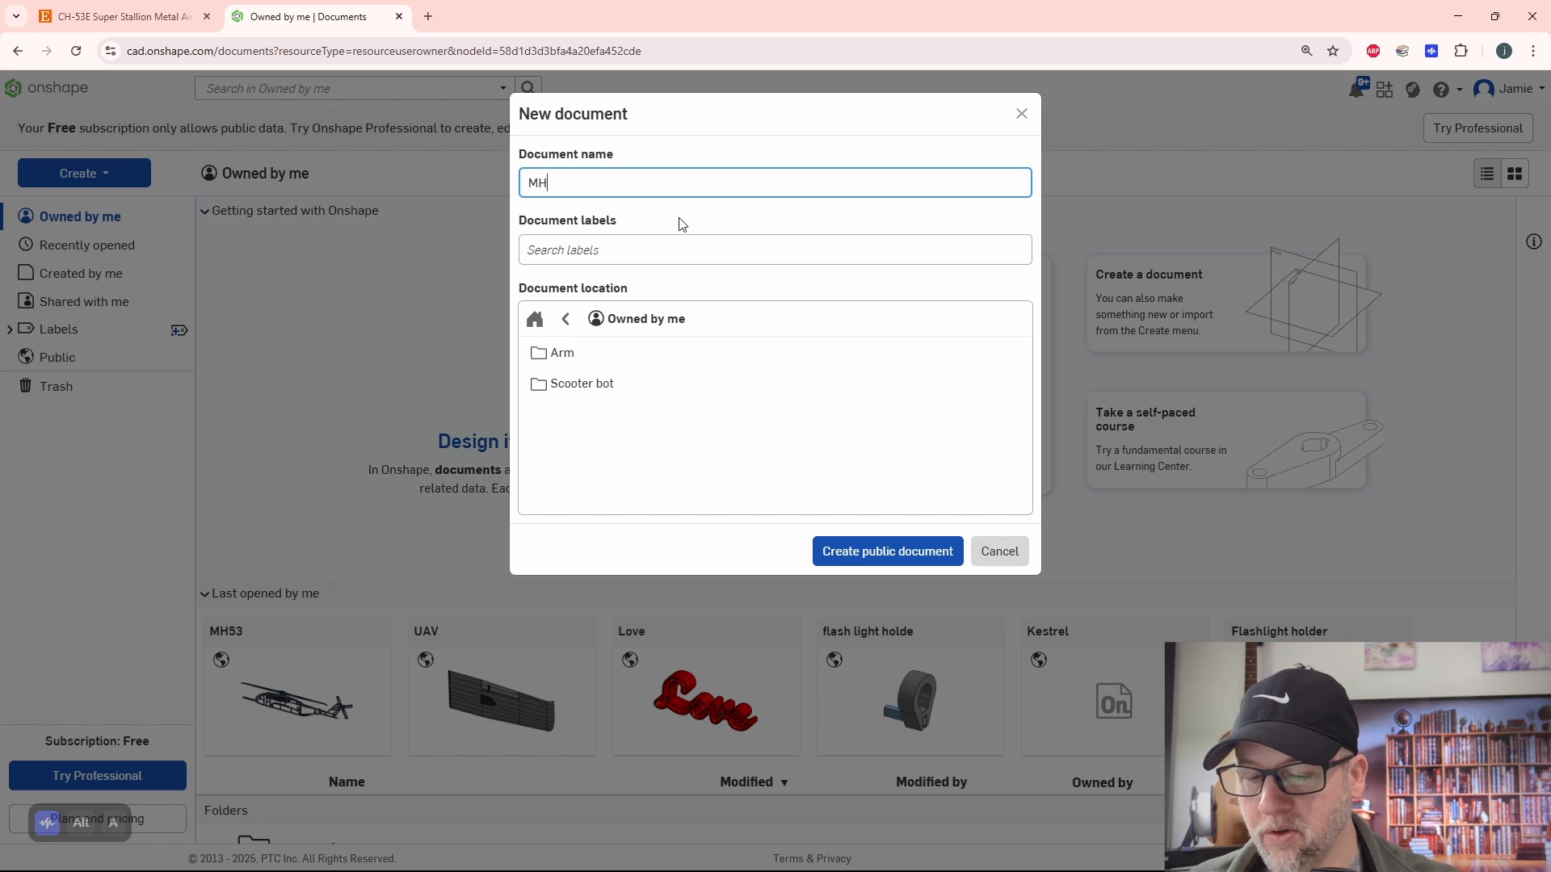
type("53e.3")
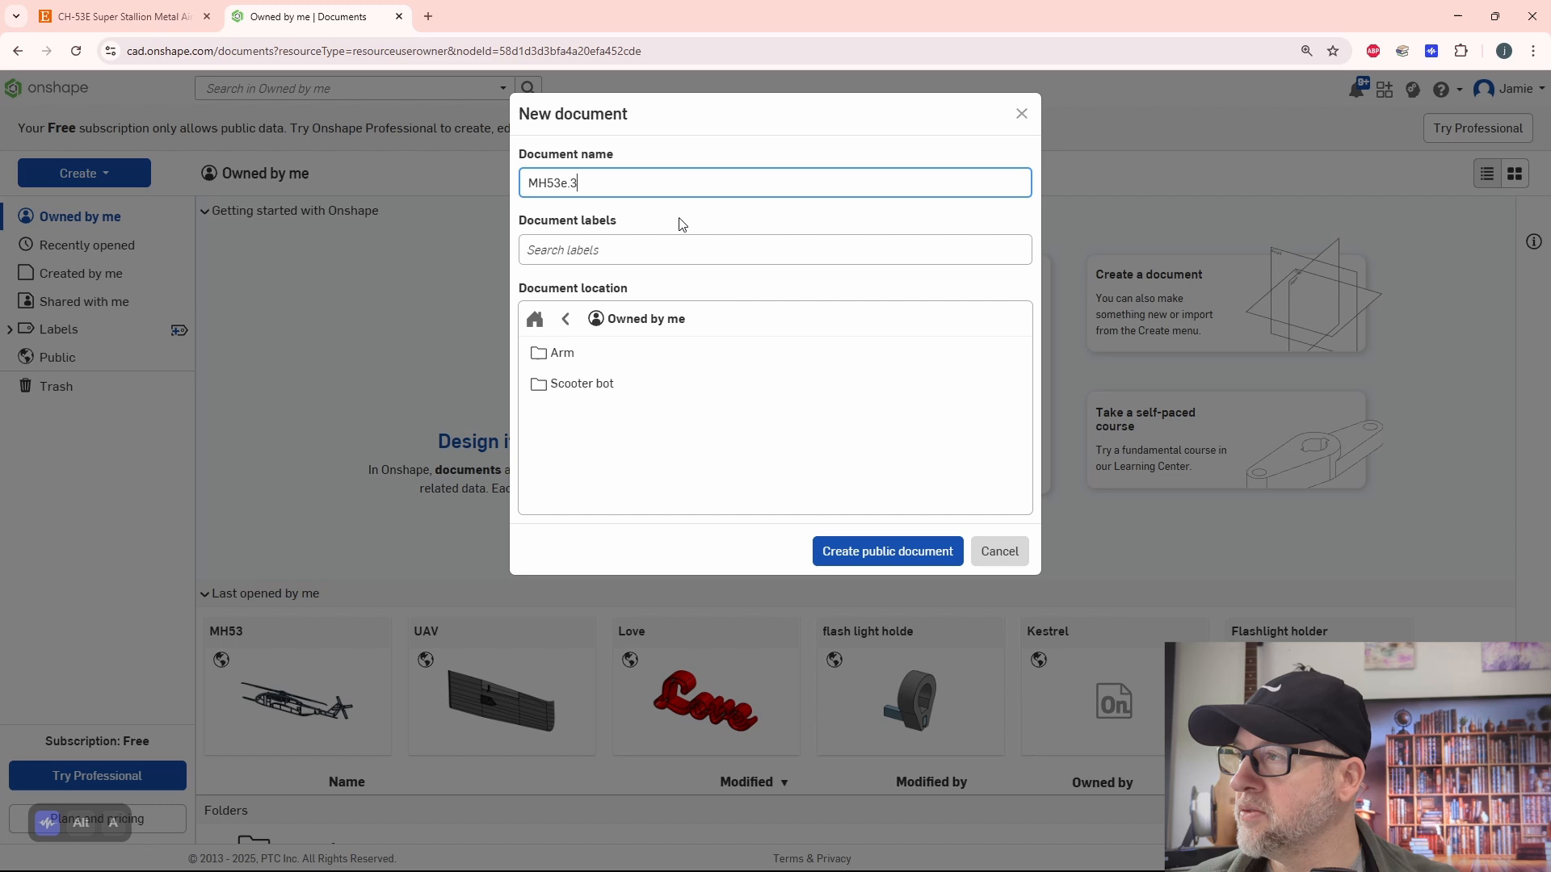
key("Return")
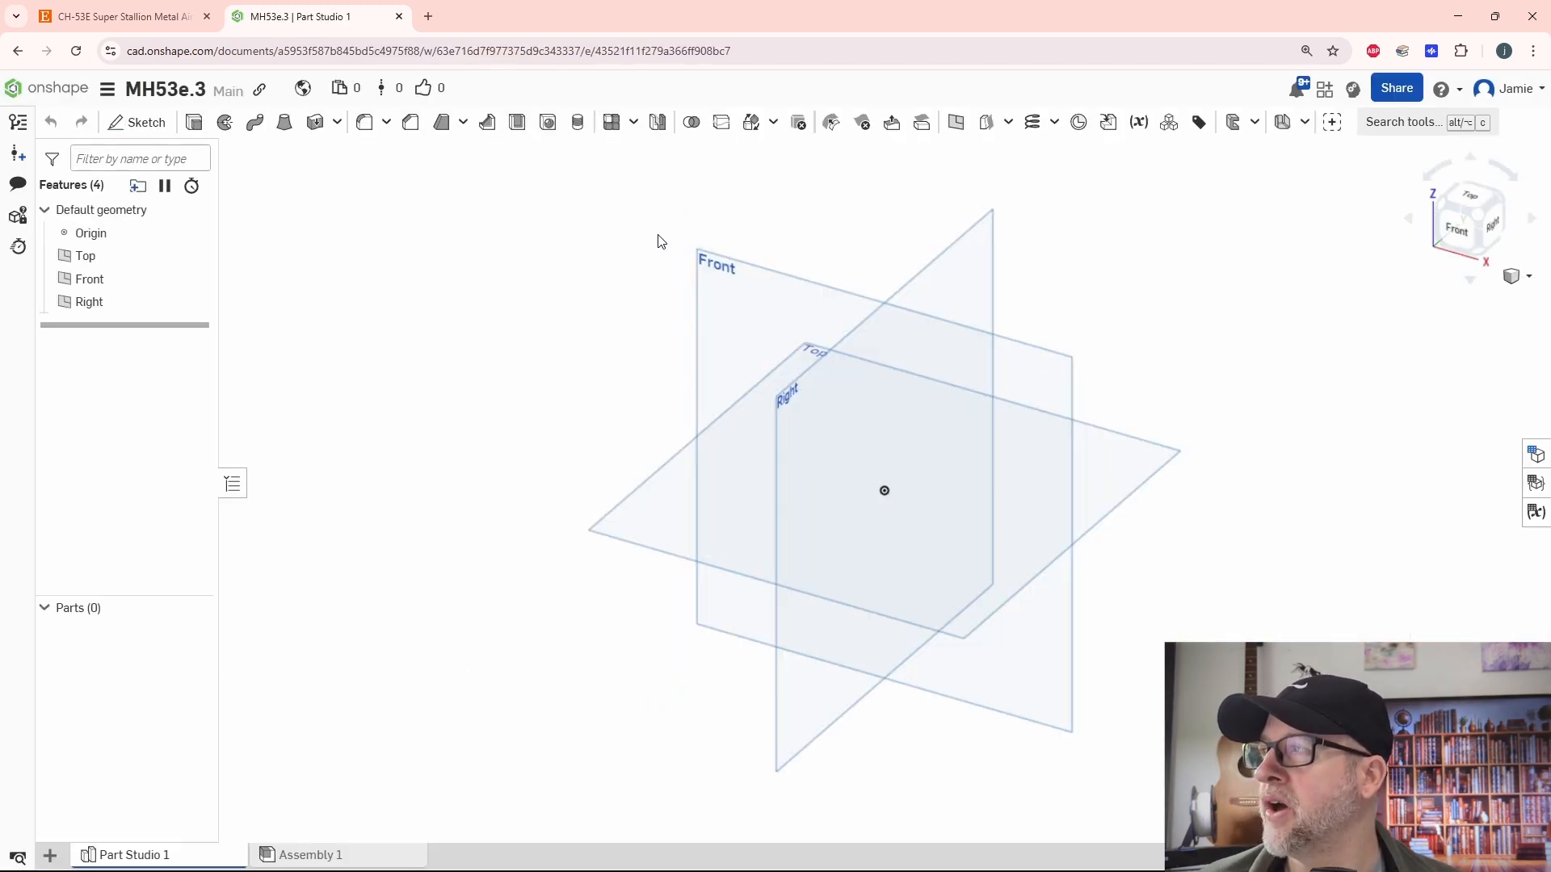
- Start a sketch on the Front plane and import the mh53.3 DXF file from Downloads into the document
left_click(137, 122)
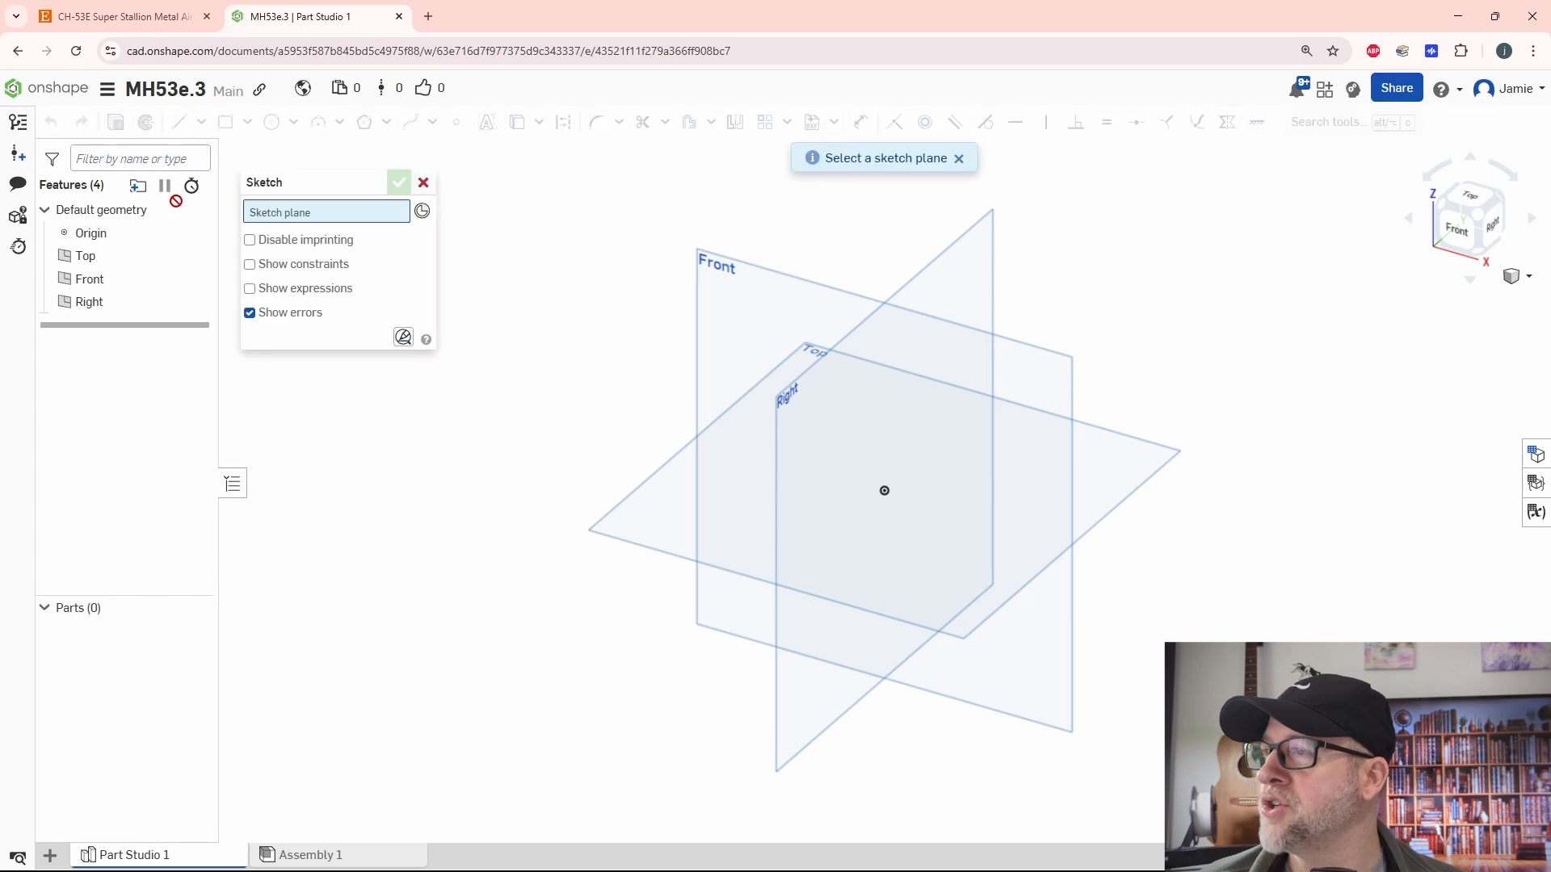
left_click(696, 355)
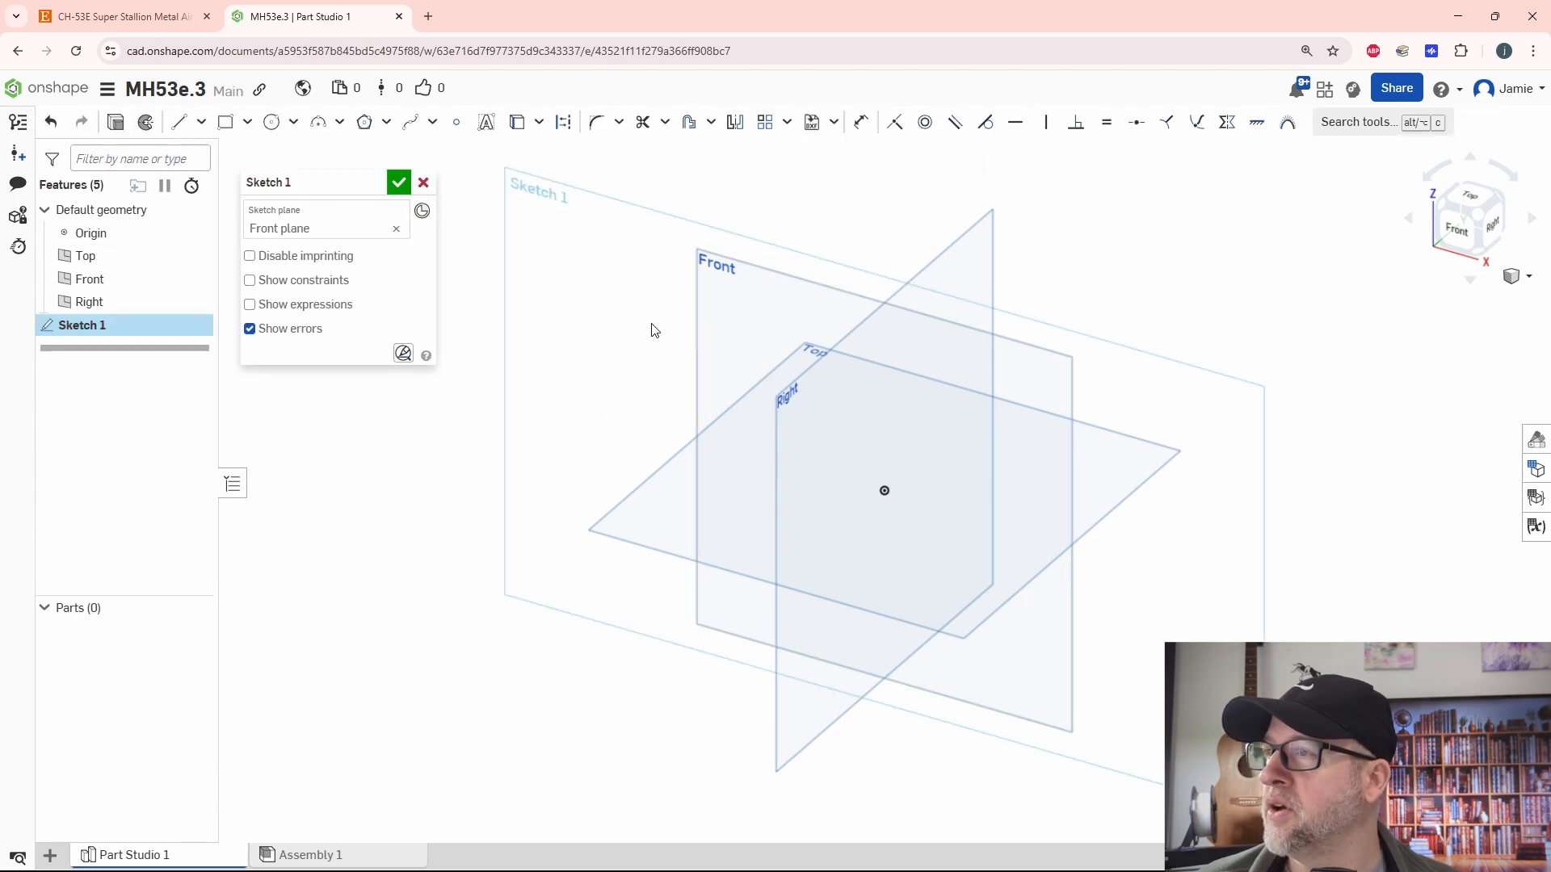
left_click(833, 123)
left_click(877, 153)
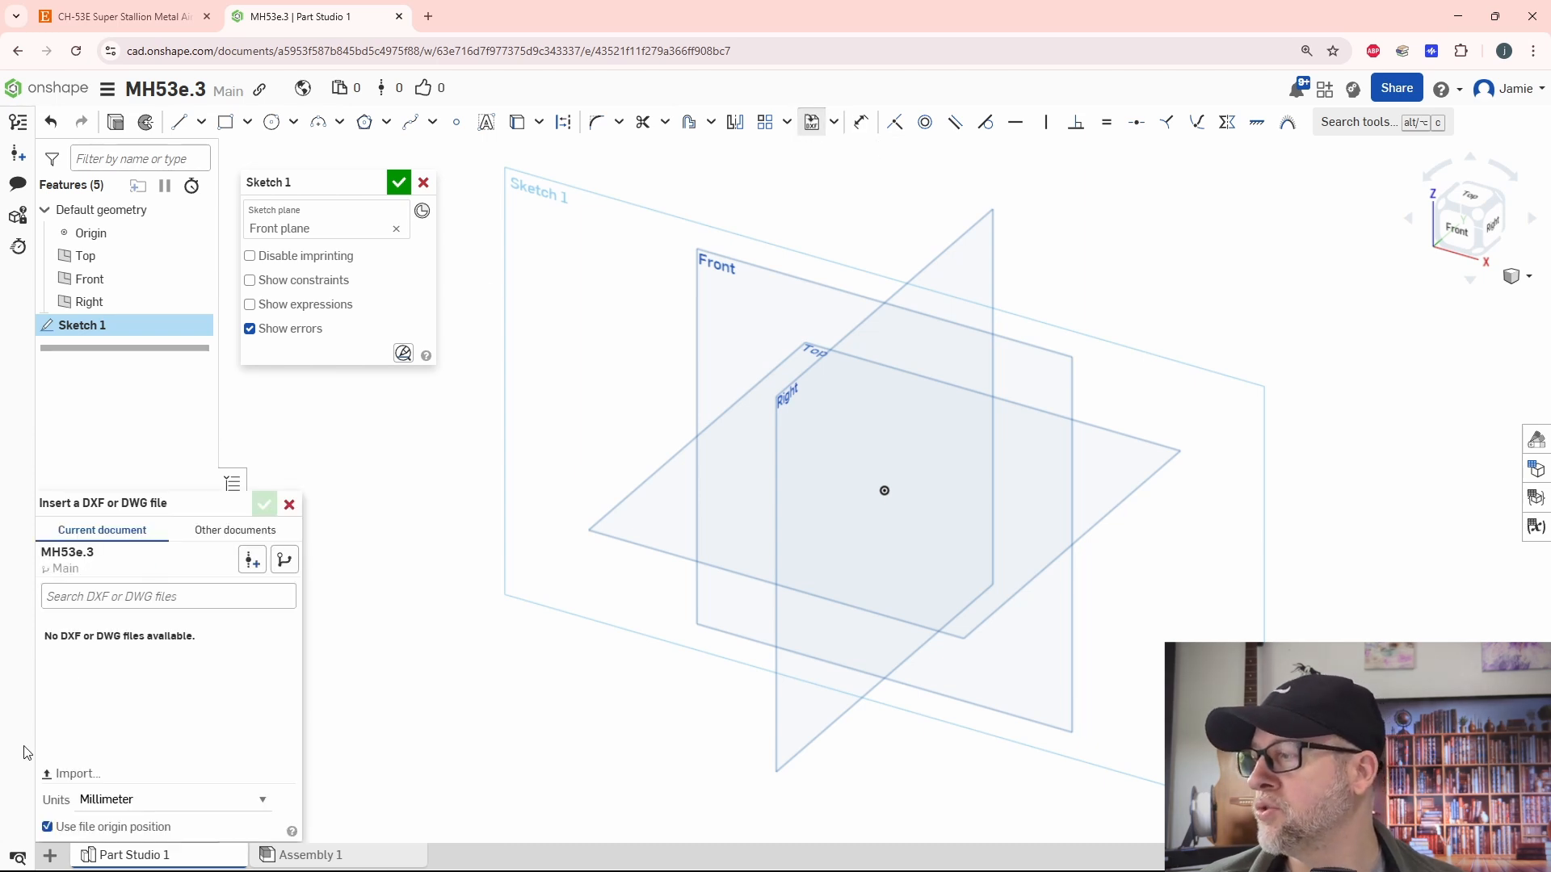
left_click(85, 771)
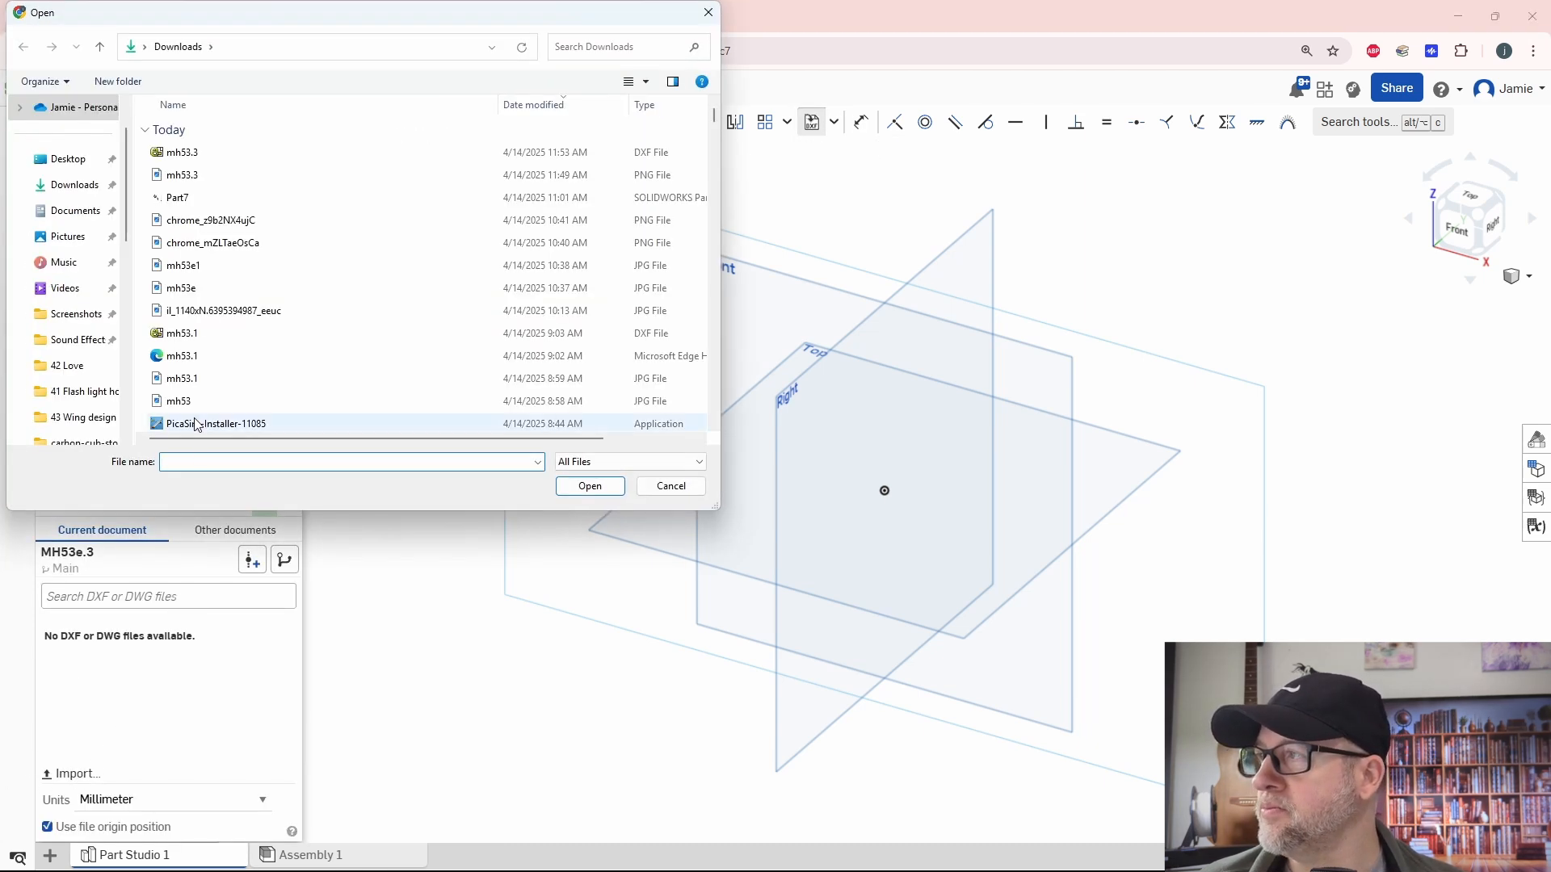
left_click(172, 153)
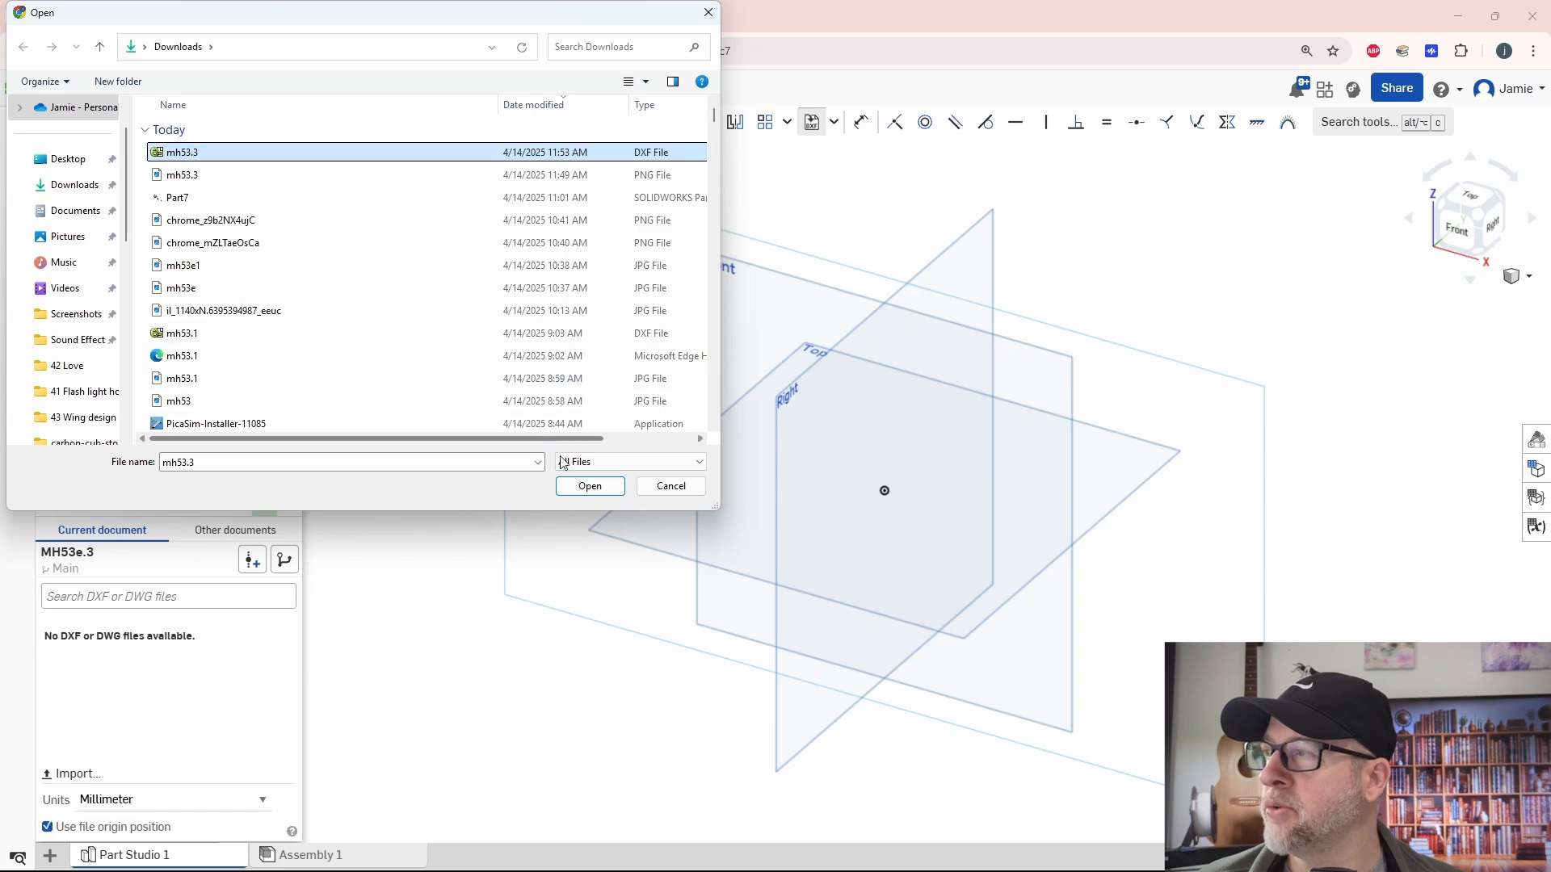
left_click(589, 487)
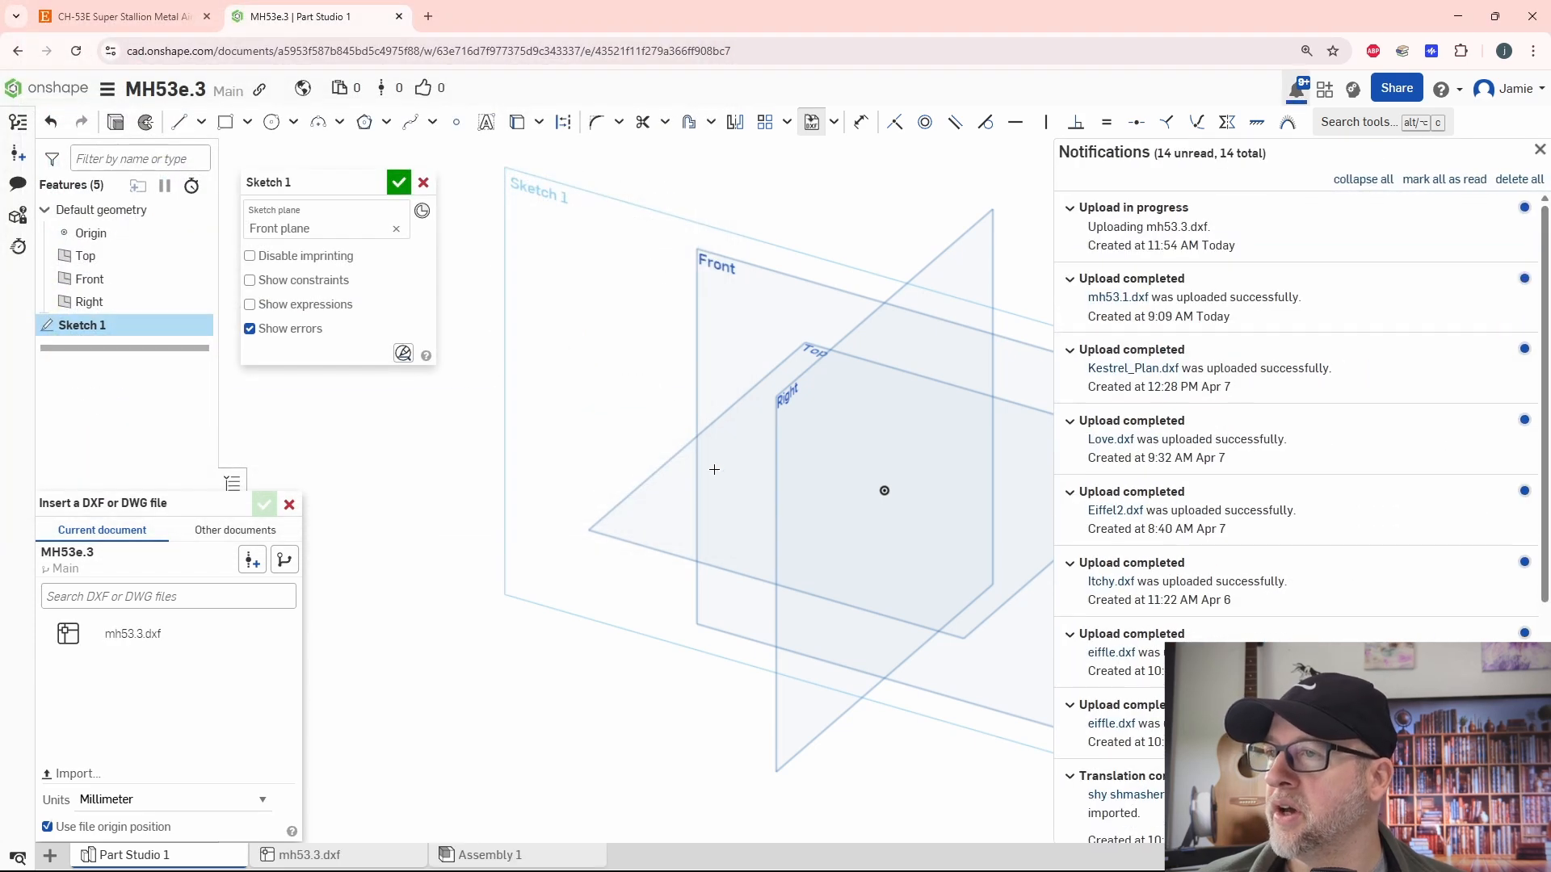
- Insert mh53.3.dxf into the sketch in millimetres at its file origin position, and face the sketch from the front
left_click(121, 635)
left_click(263, 510)
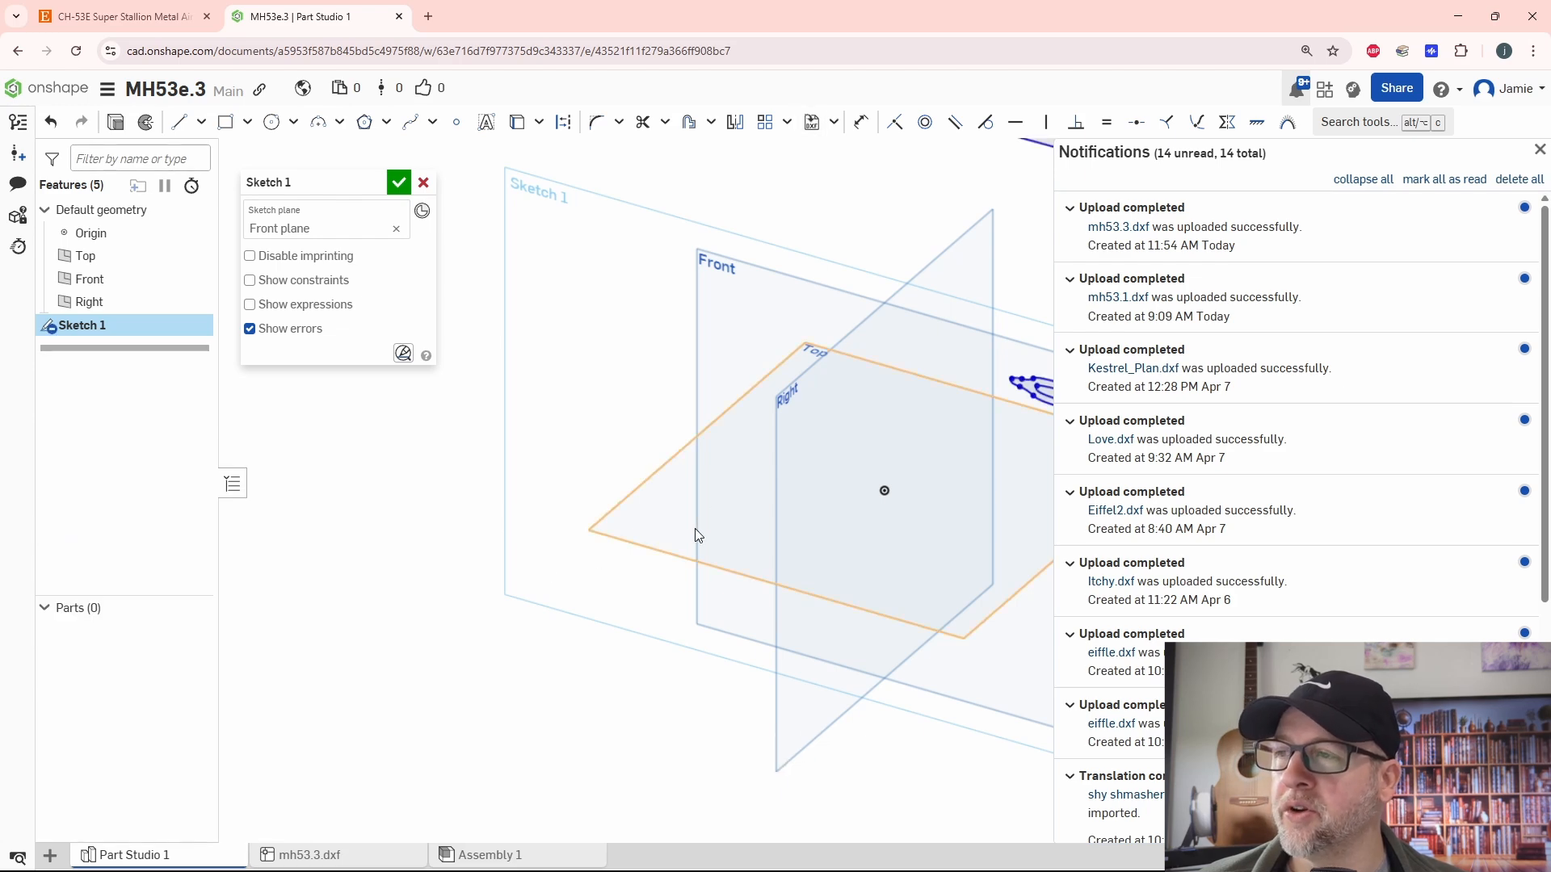
left_click(1539, 150)
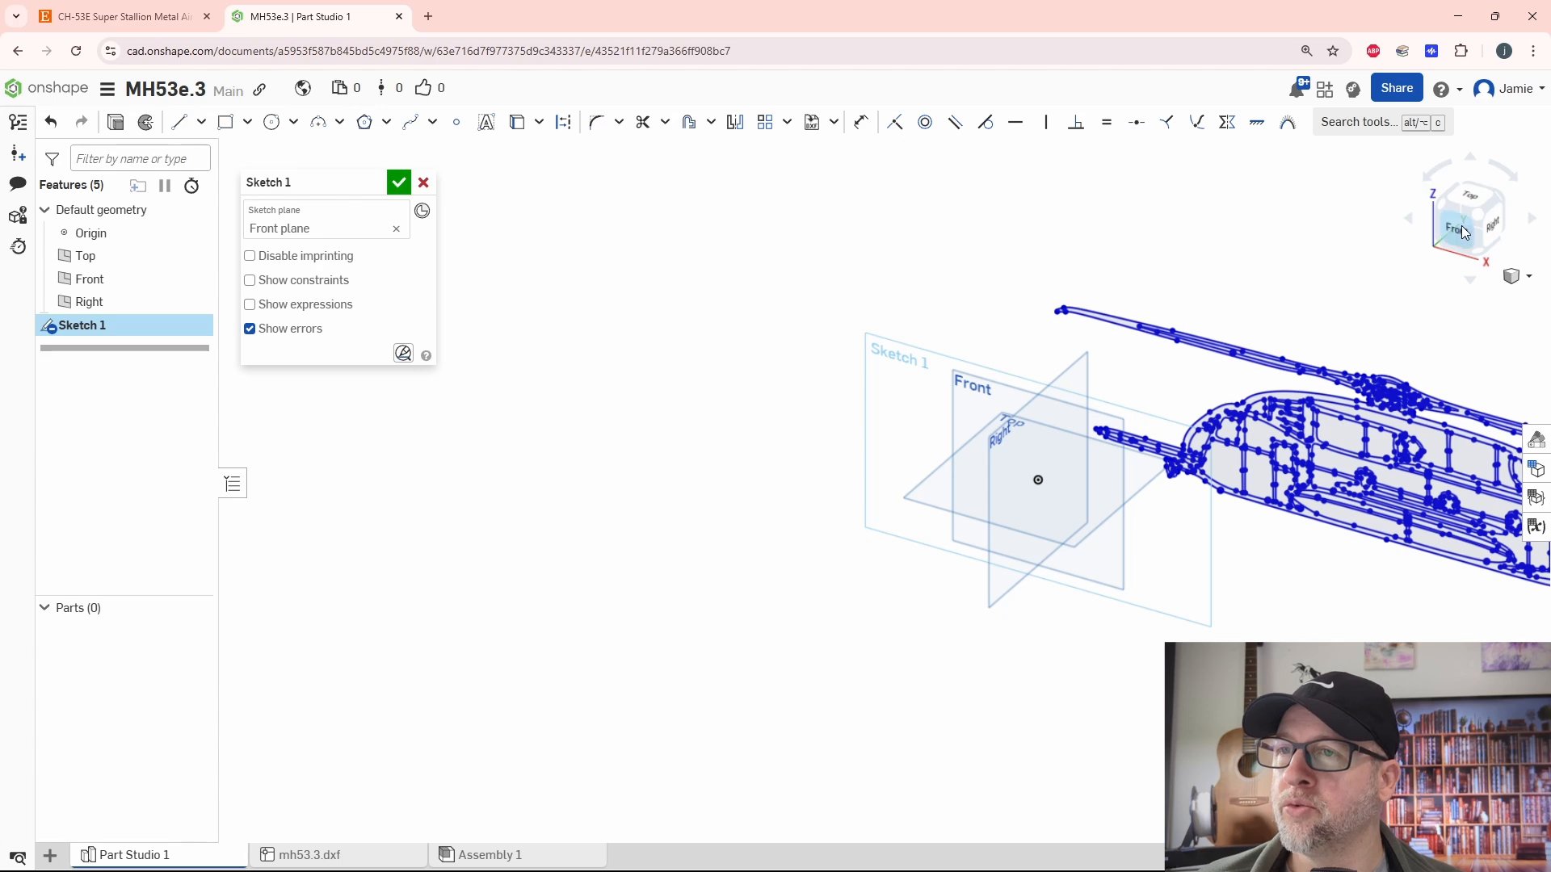
left_click(1462, 226)
scroll(965, 569, "down", 2)
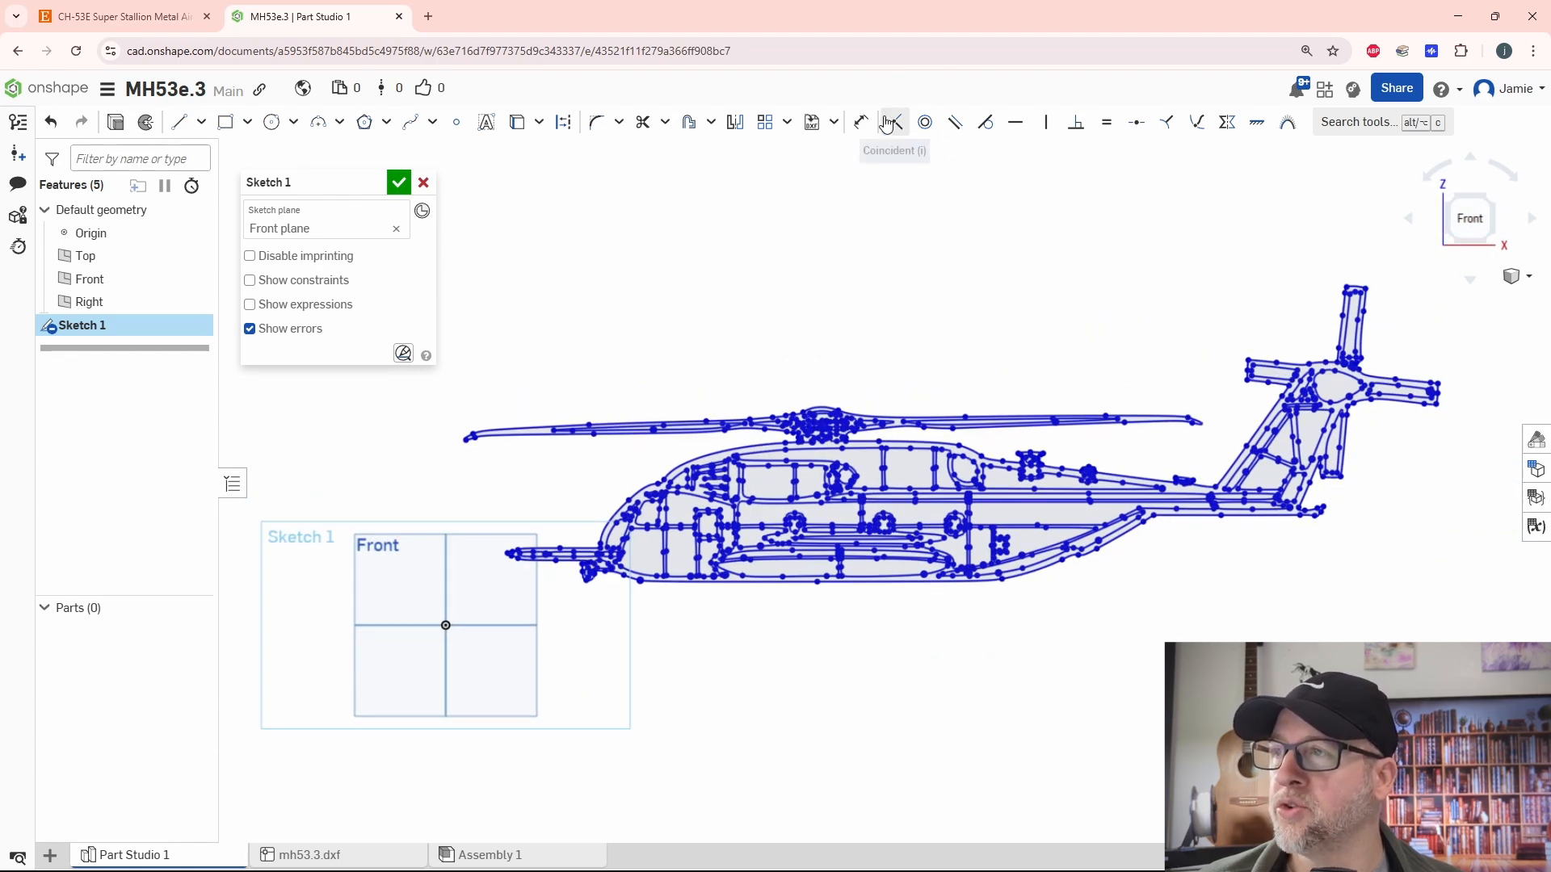
- Sketch a vertical line about 58.7 mm long upward from the front tip of the main rotor blade
left_click(861, 122)
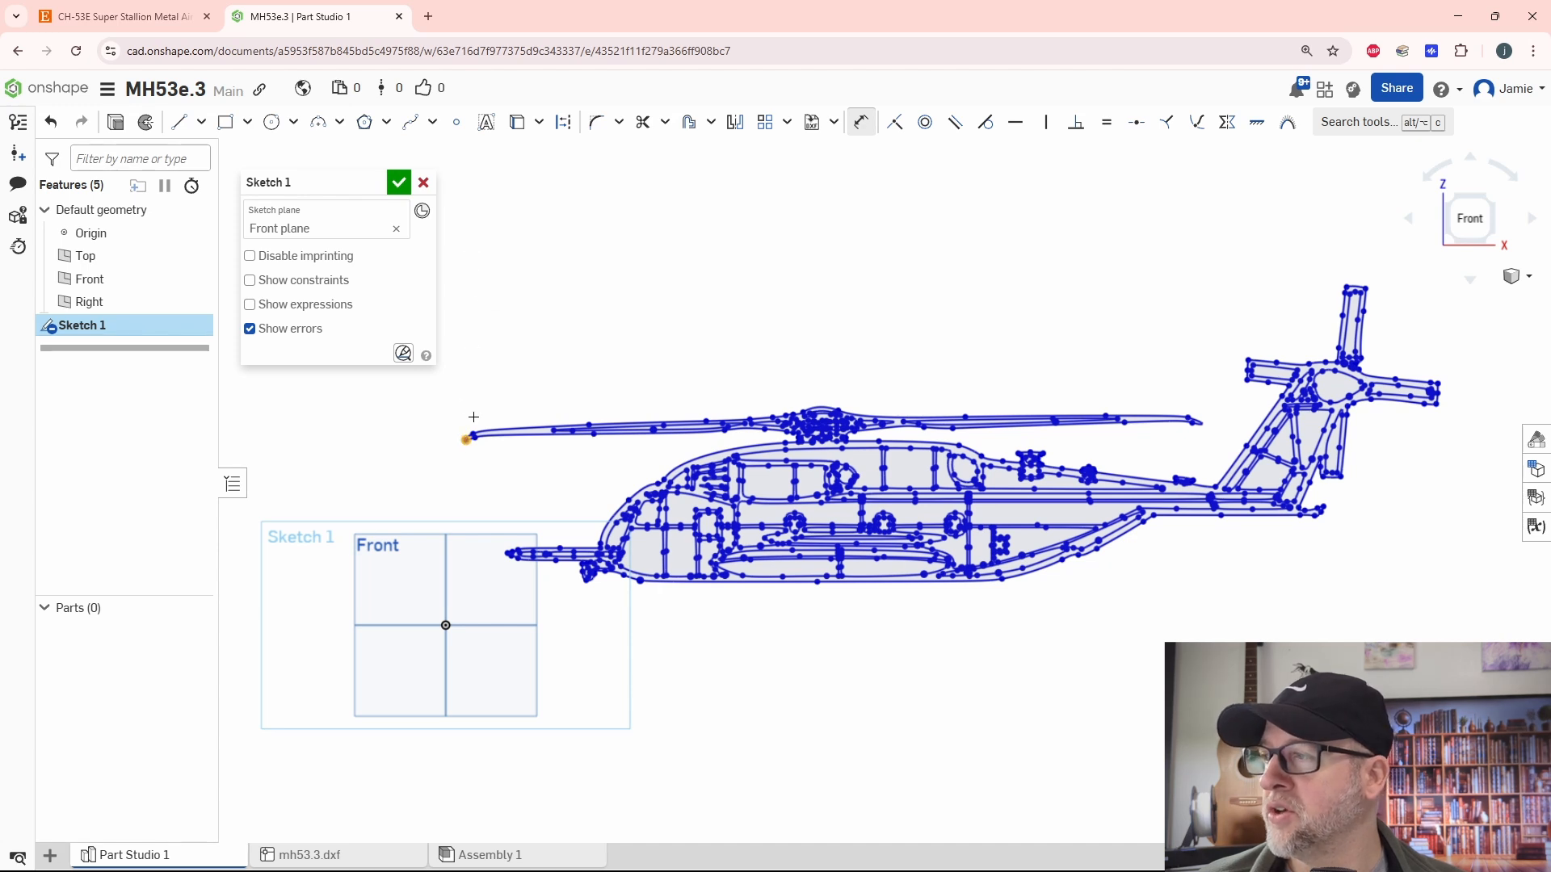
key("Escape")
left_click(179, 122)
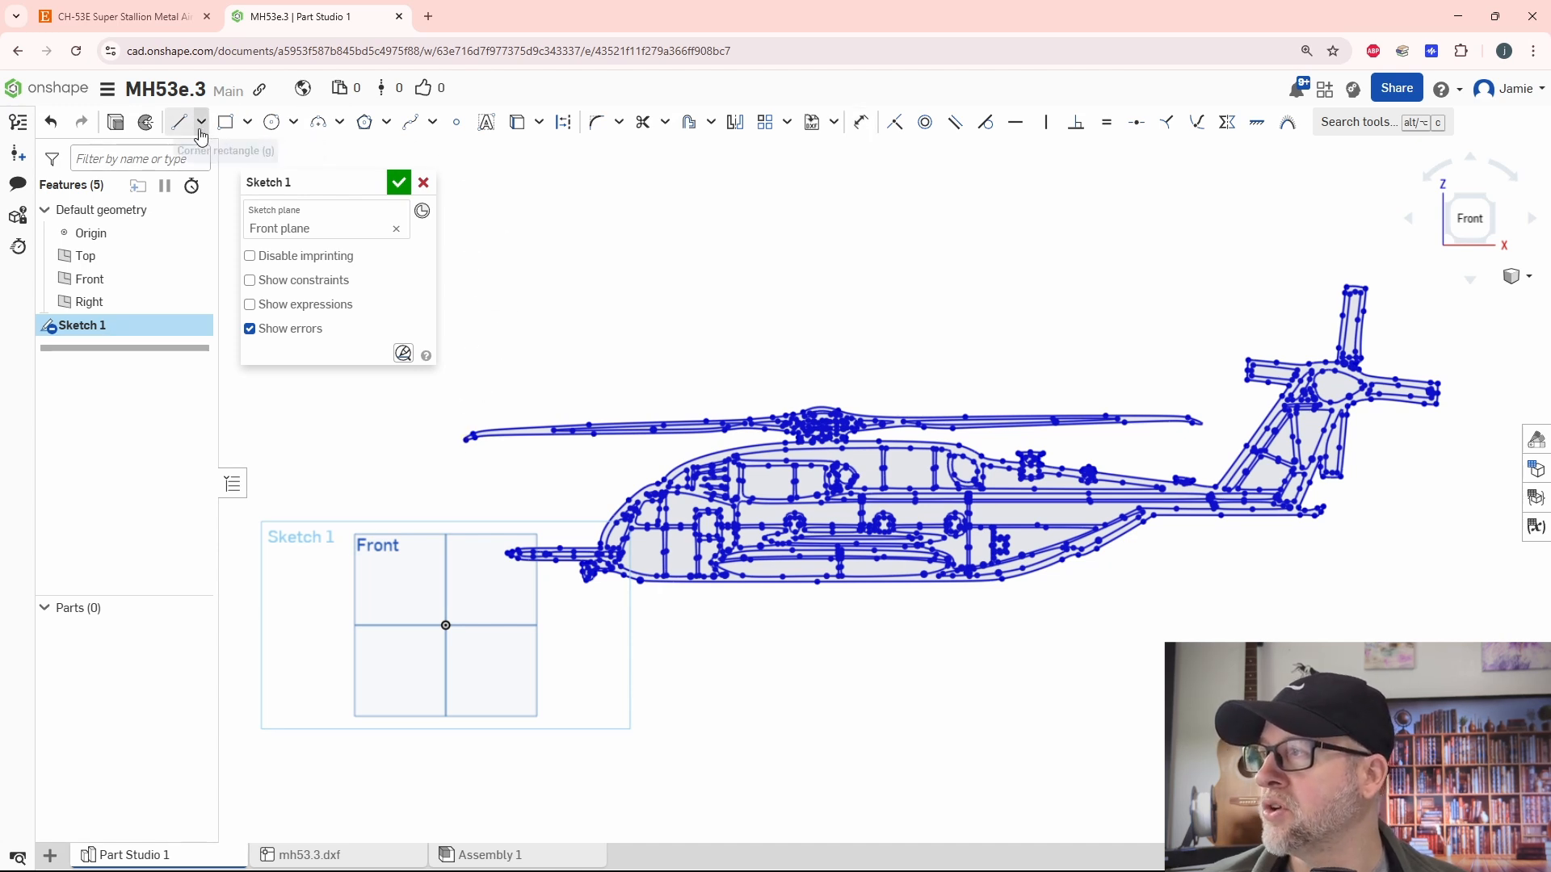
left_click(467, 437)
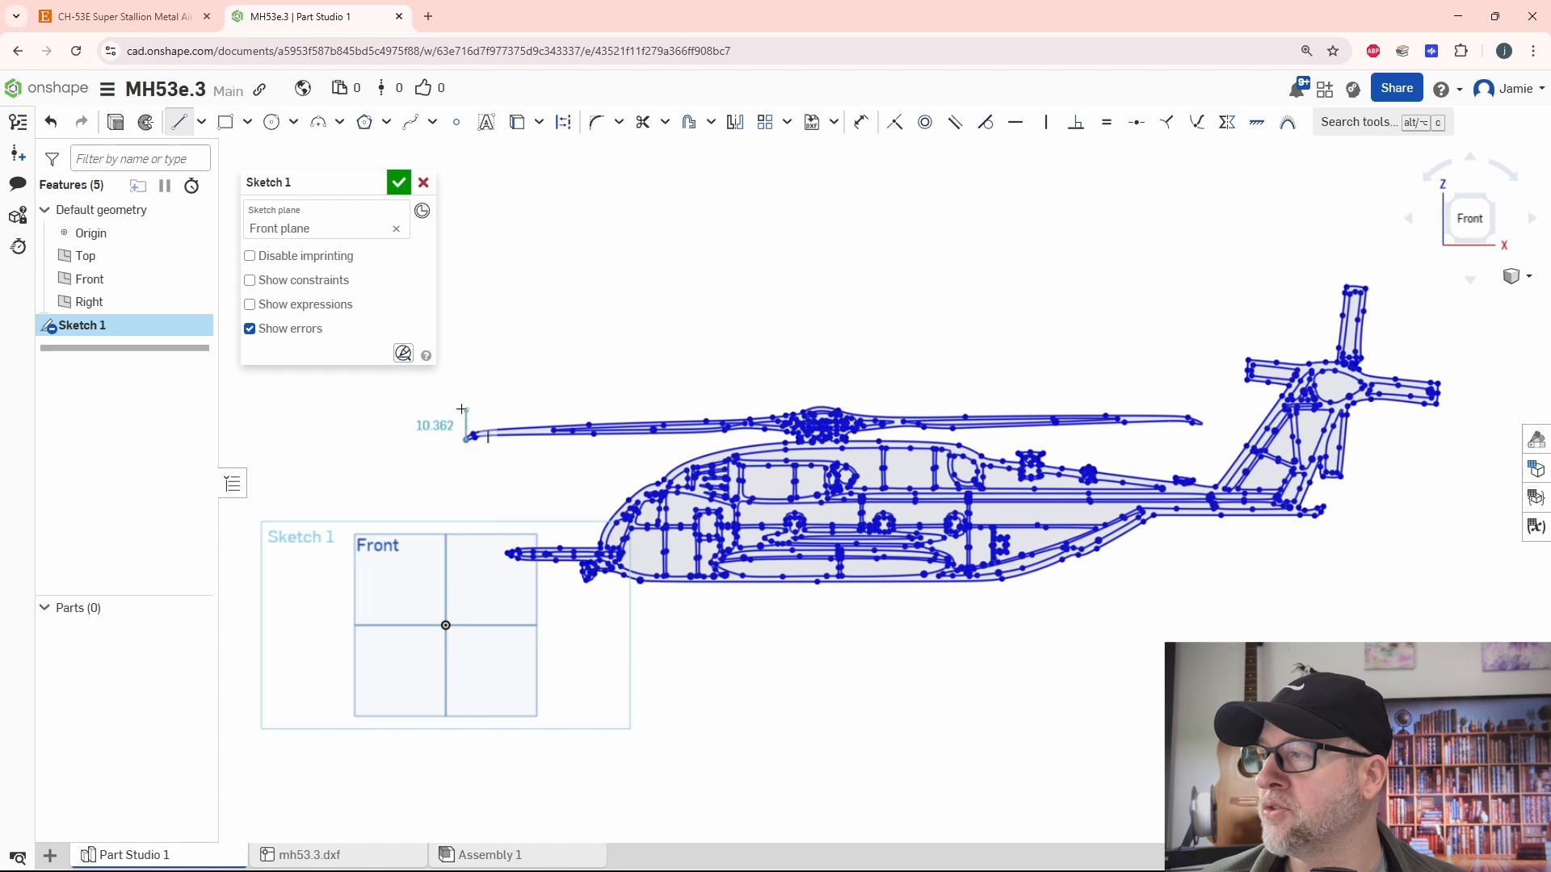
left_click(467, 369)
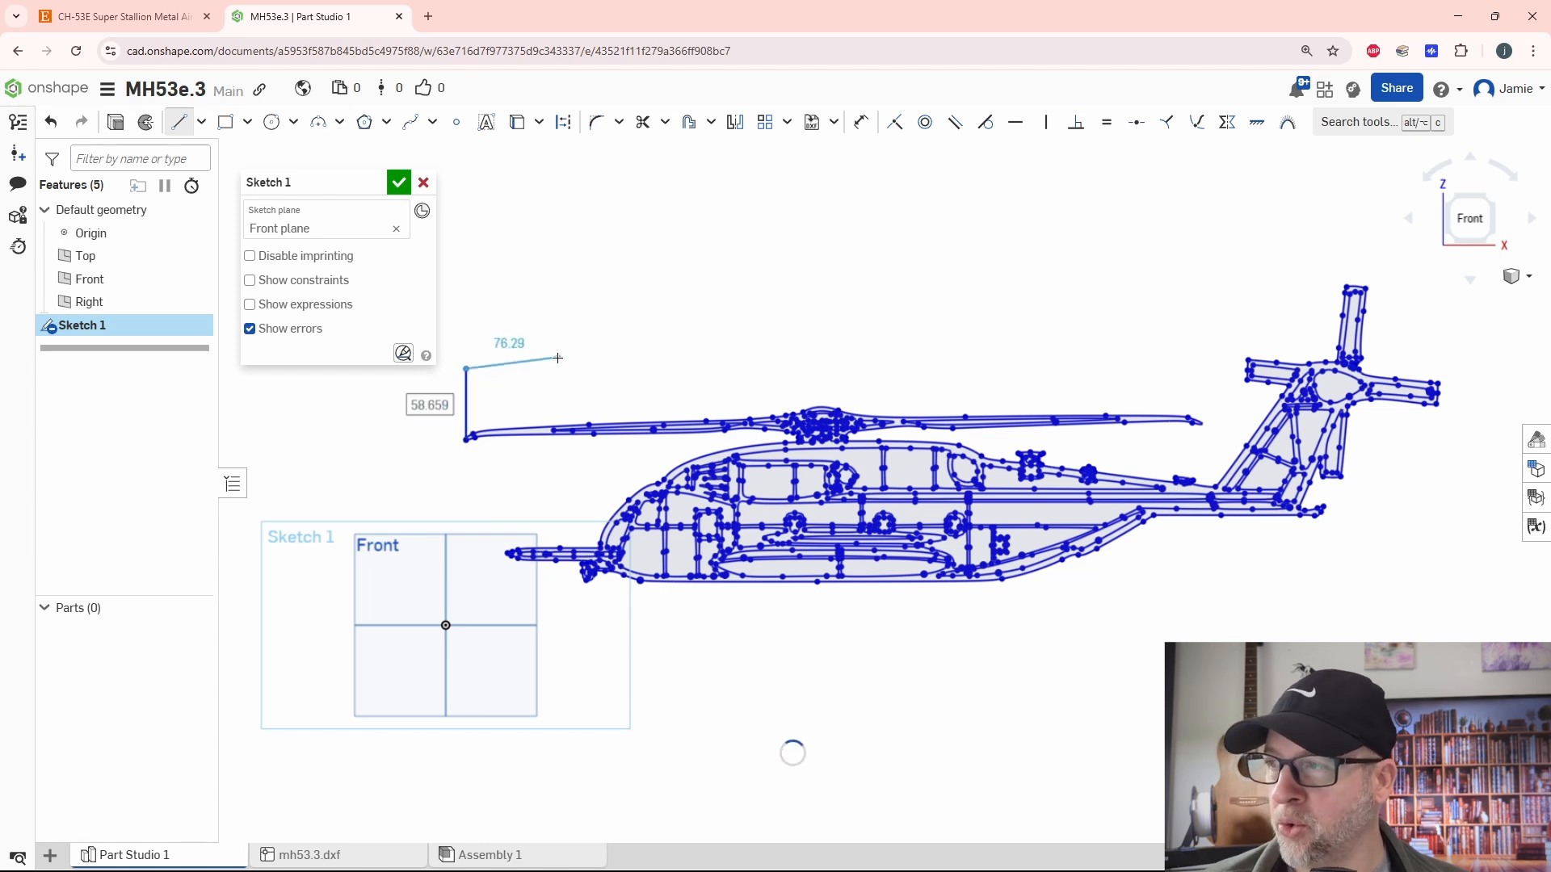
key("Escape")
- Sketch a second vertical line about 103.7 mm long upward from the rearmost tip of the tail rotor
key("l")
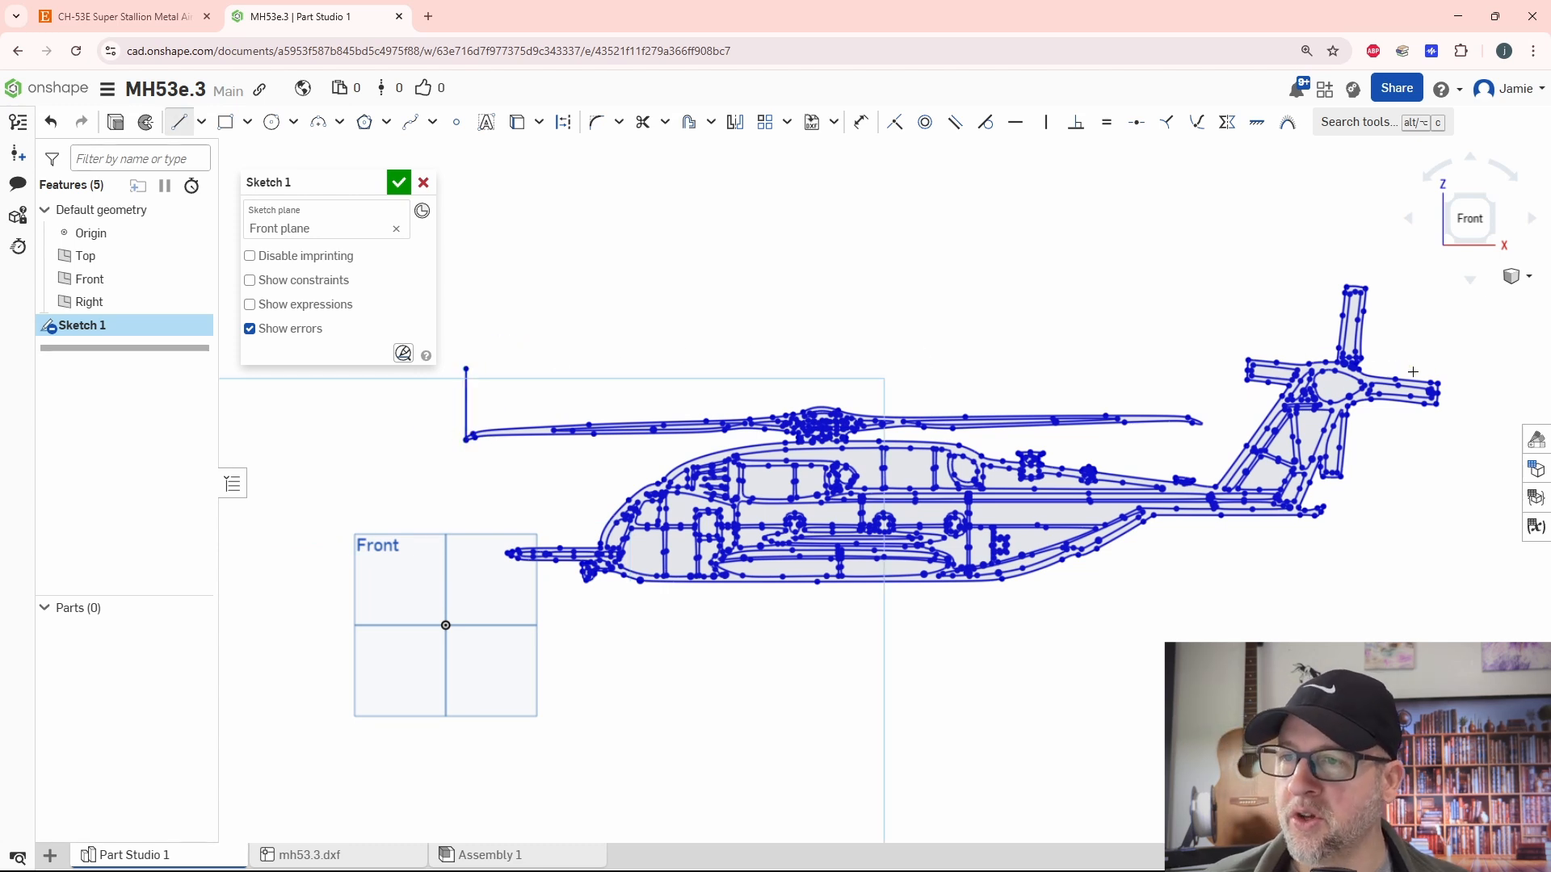
left_click(1439, 387)
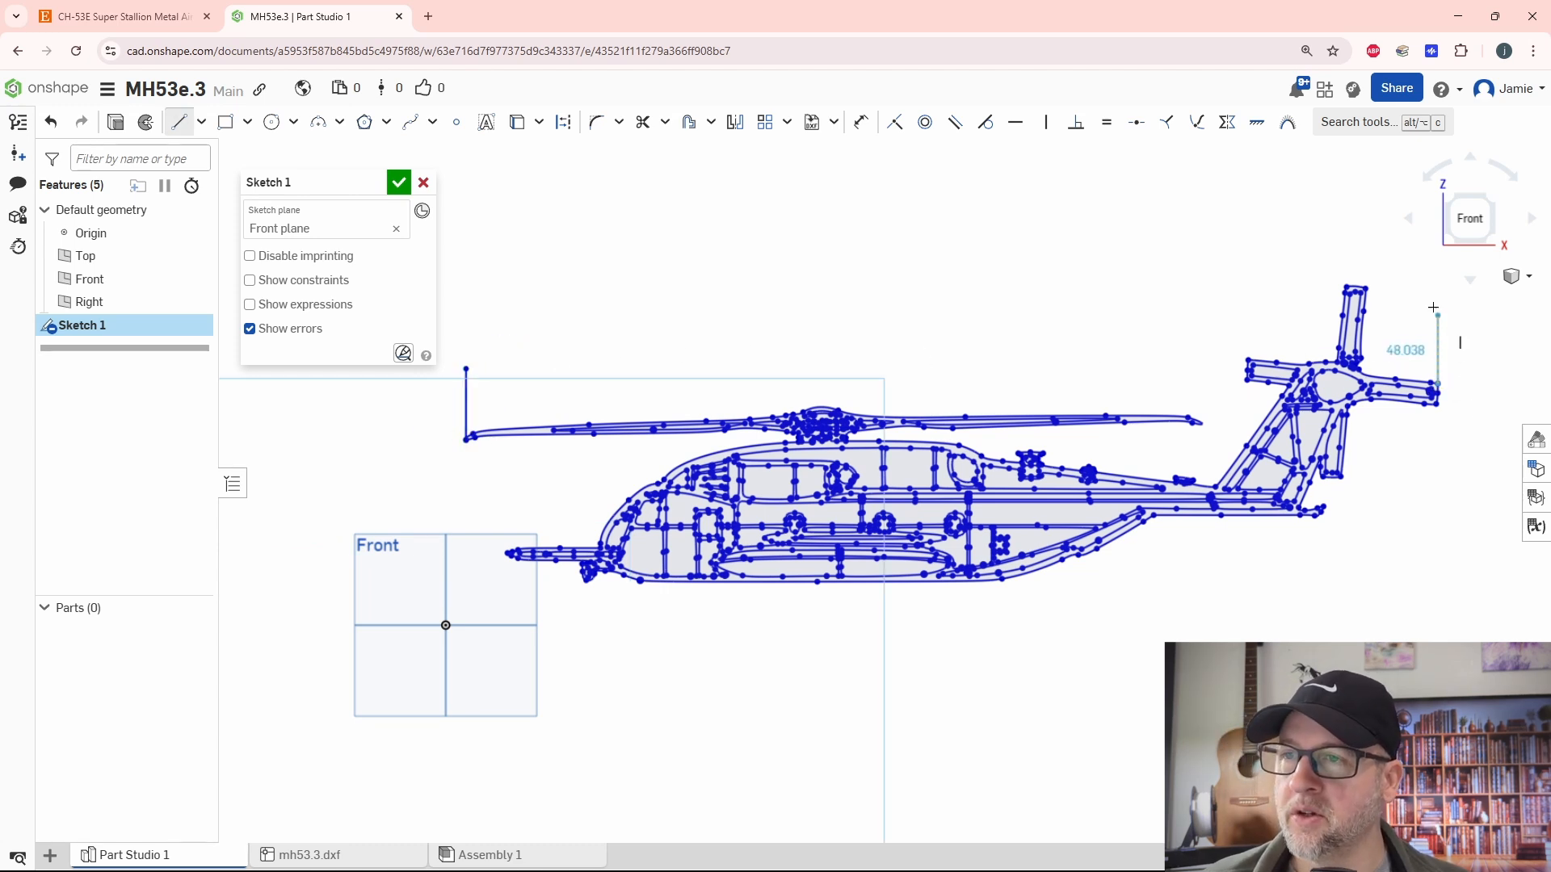
left_click(1437, 259)
key("Escape")
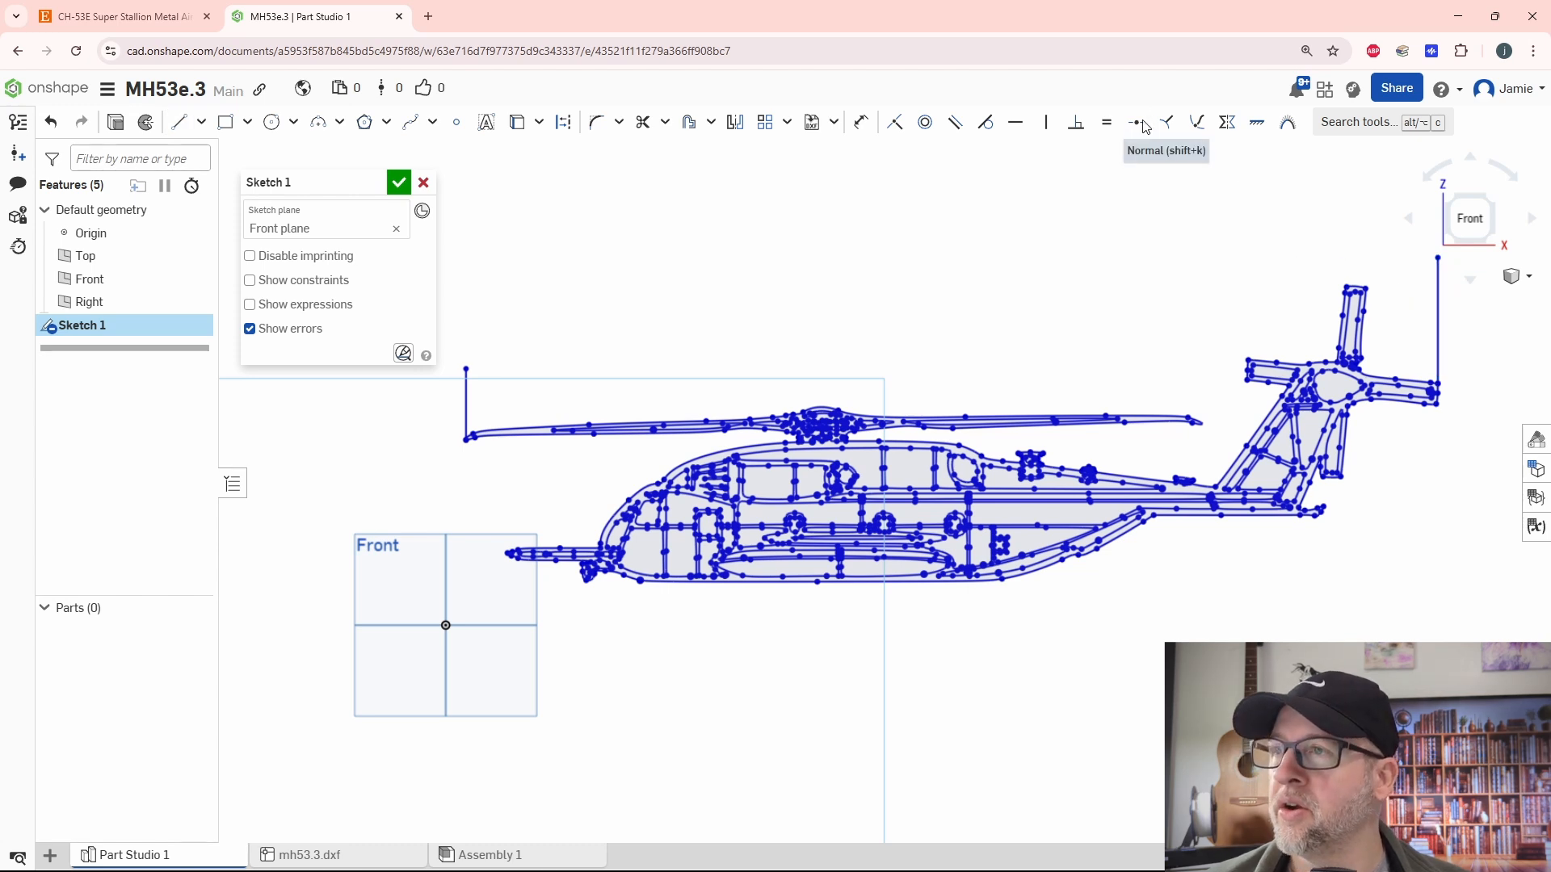
- Dimension the horizontal distance between the two vertical lines and set it to 300 mm to scale the trace
left_click(861, 123)
left_click(467, 388)
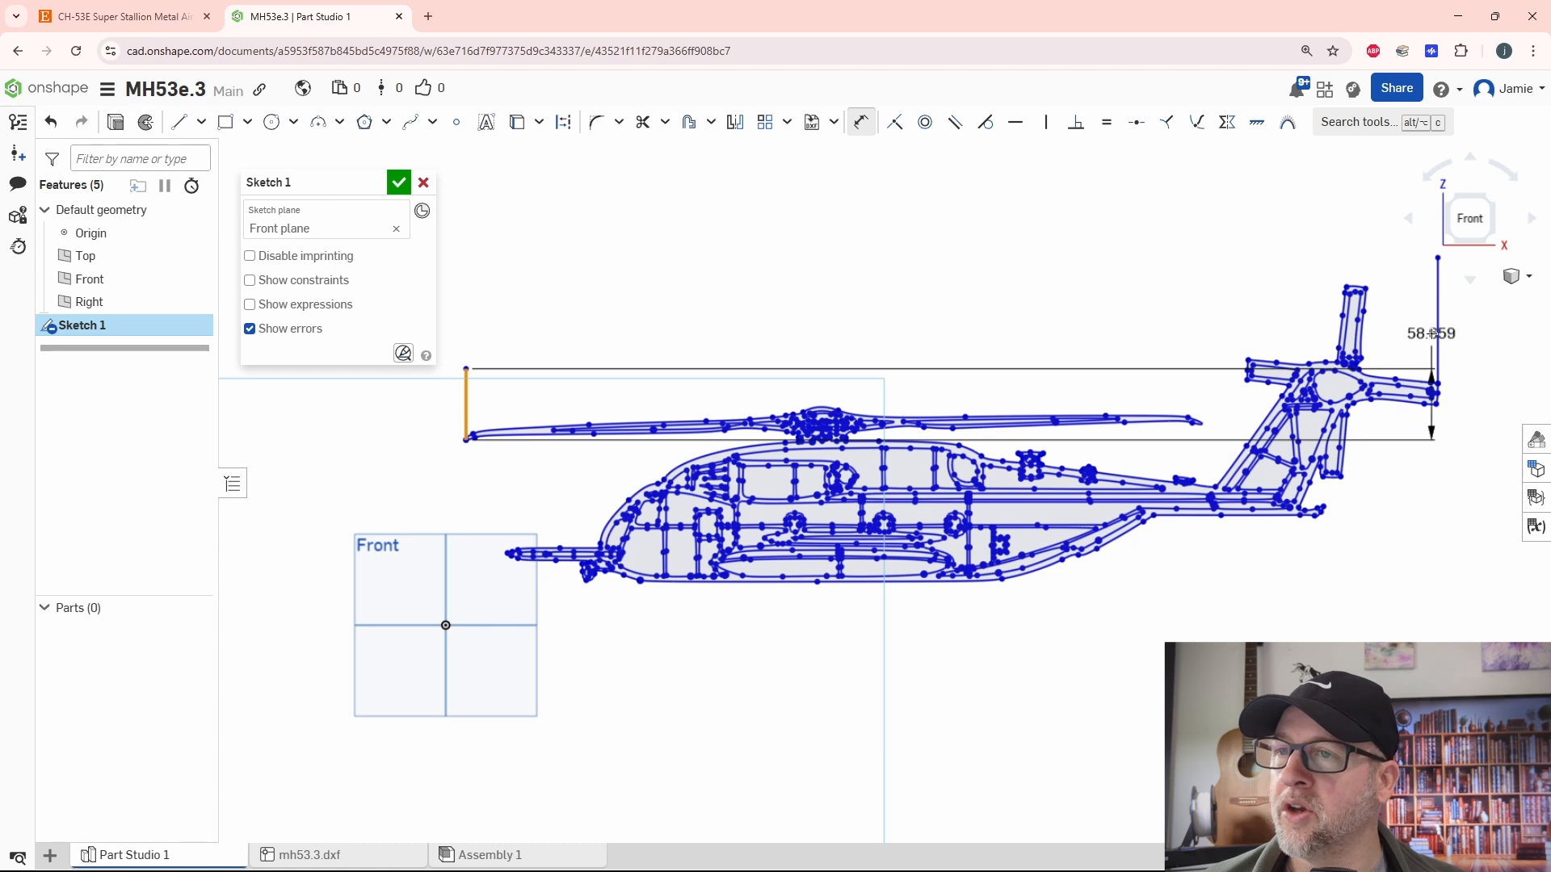
left_click(1437, 339)
left_click(989, 282)
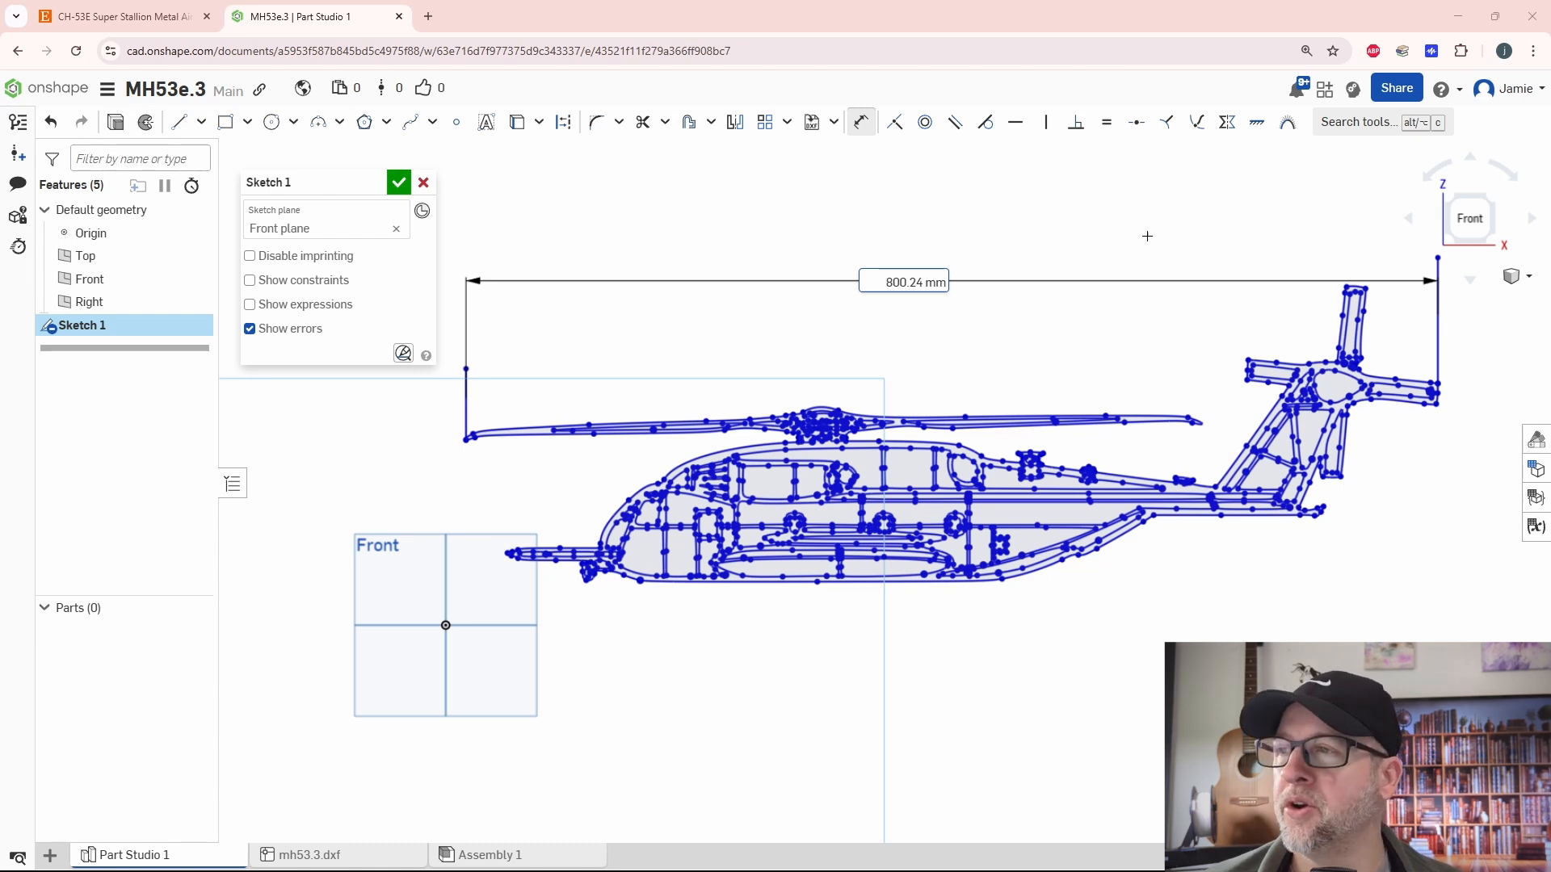
double_click(883, 283)
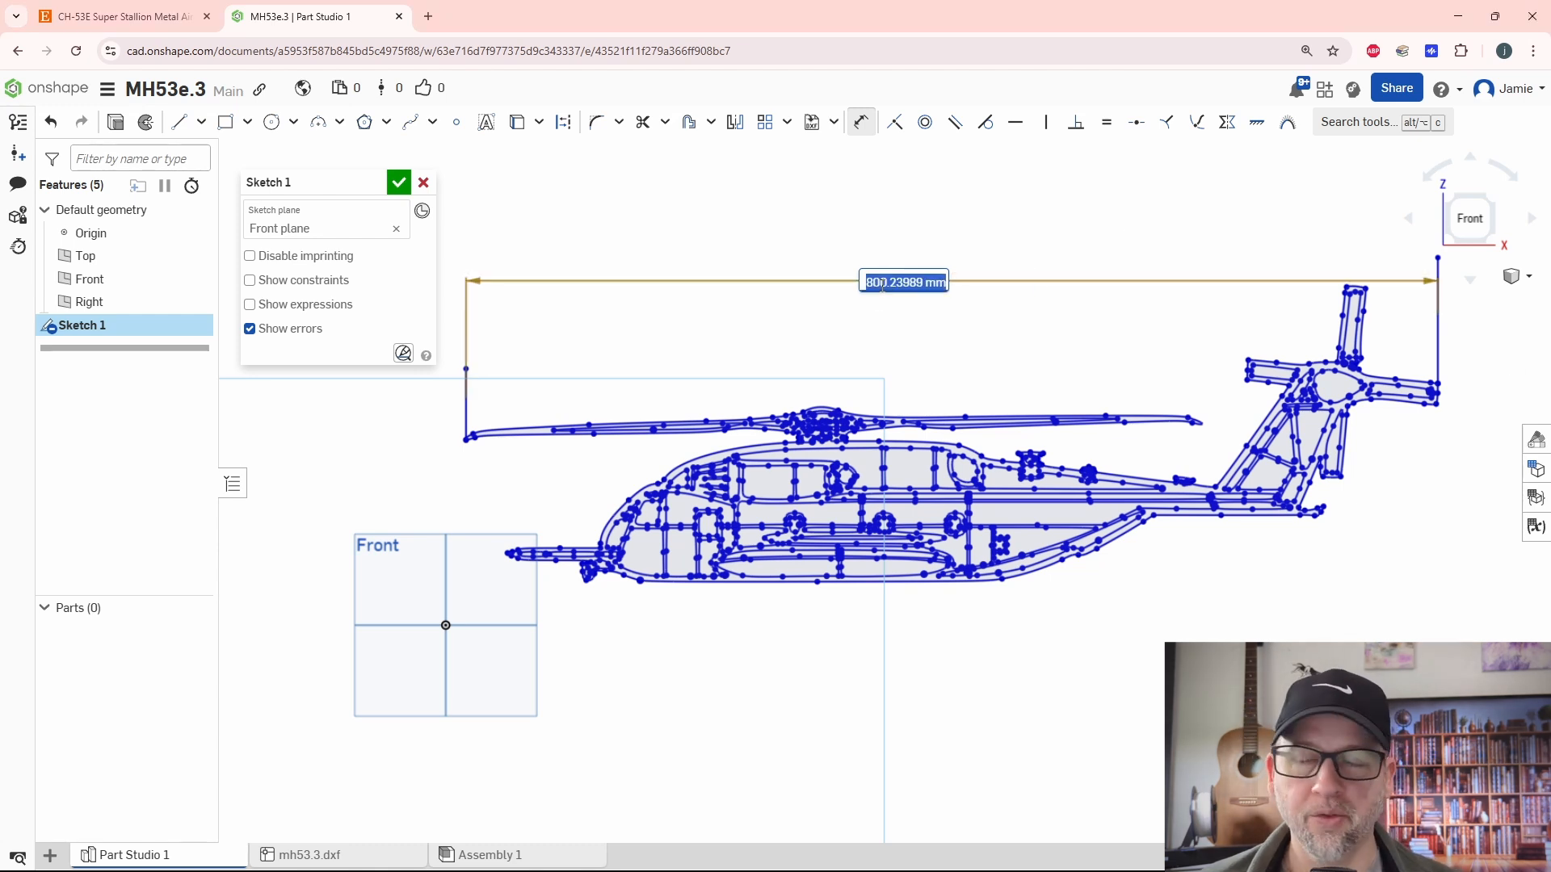
type("600")
key("Return")
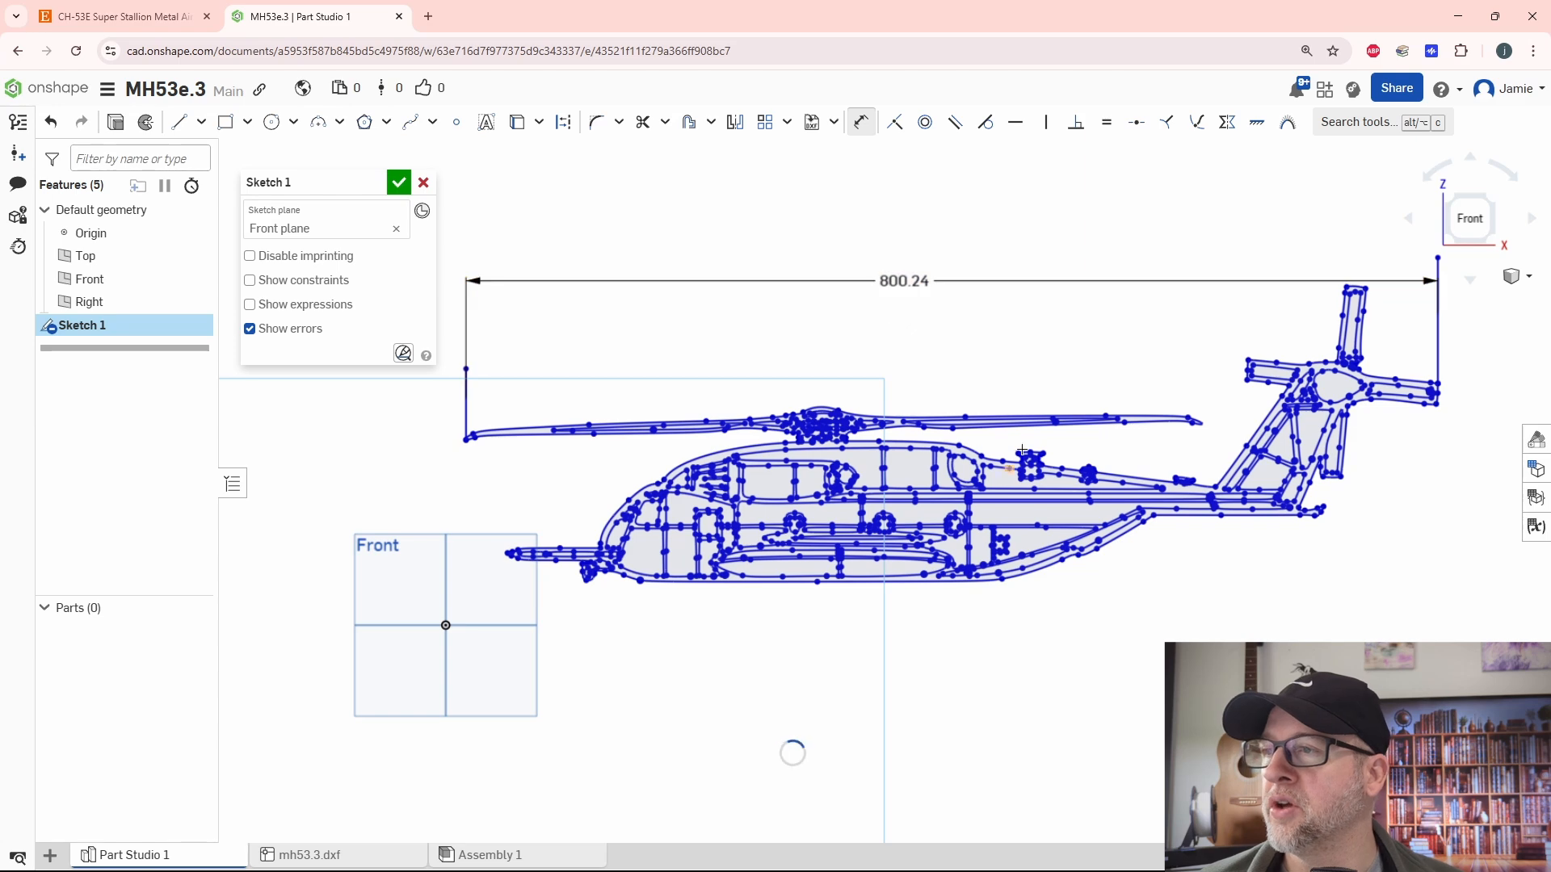
- Examine the scaled helicopter outline up close along the fuselage, windows and tail for distorted geometry
scroll(953, 380, "up", 3)
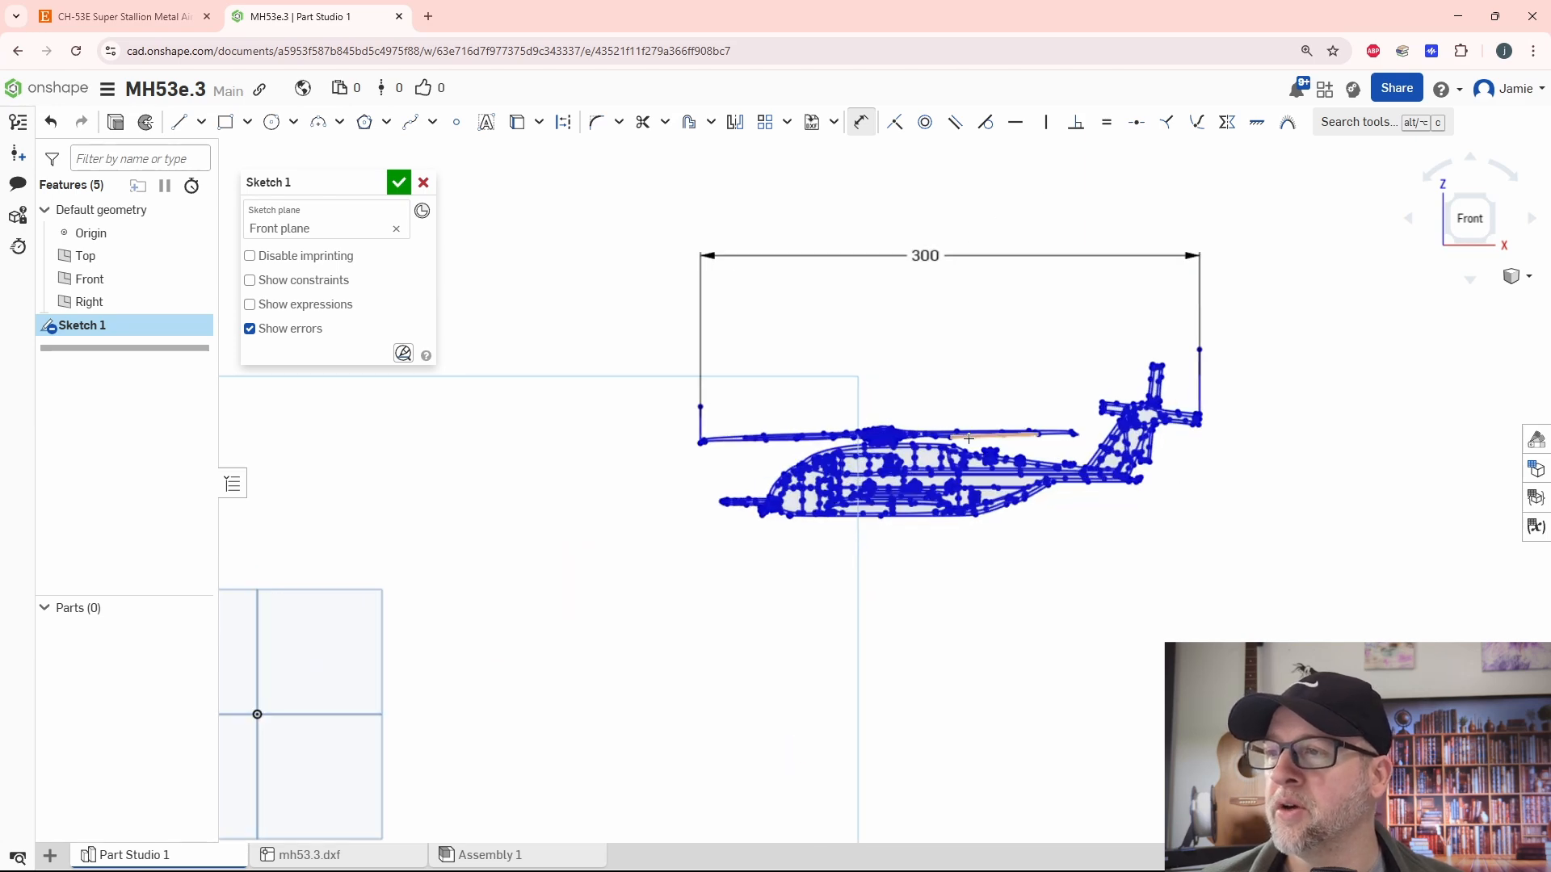
scroll(968, 439, "up", 3)
scroll(1254, 555, "up", 3)
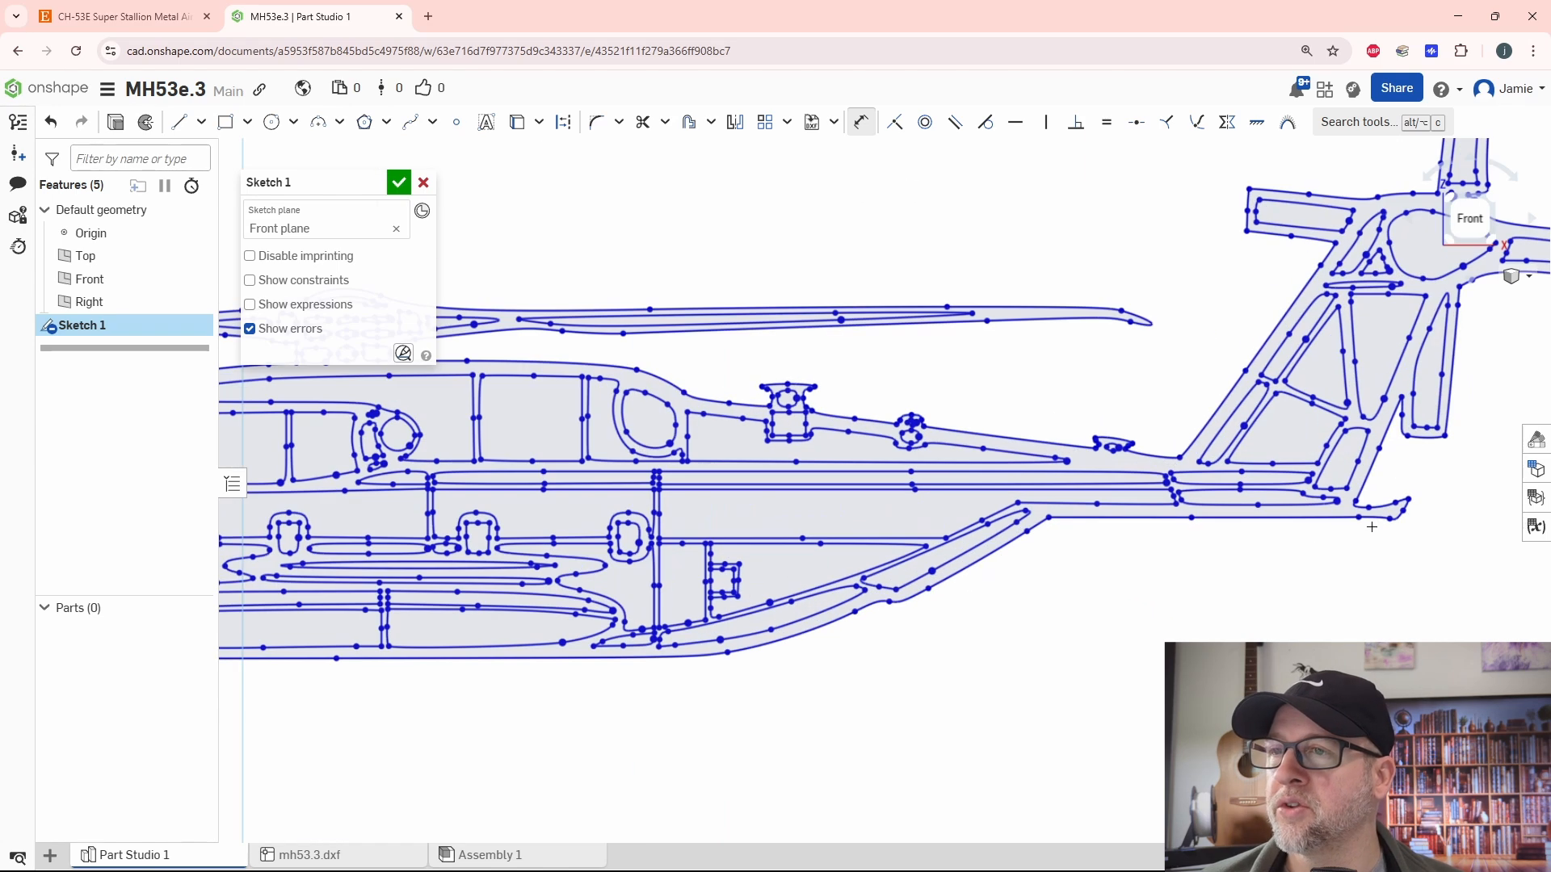
scroll(1082, 588, "down", 2)
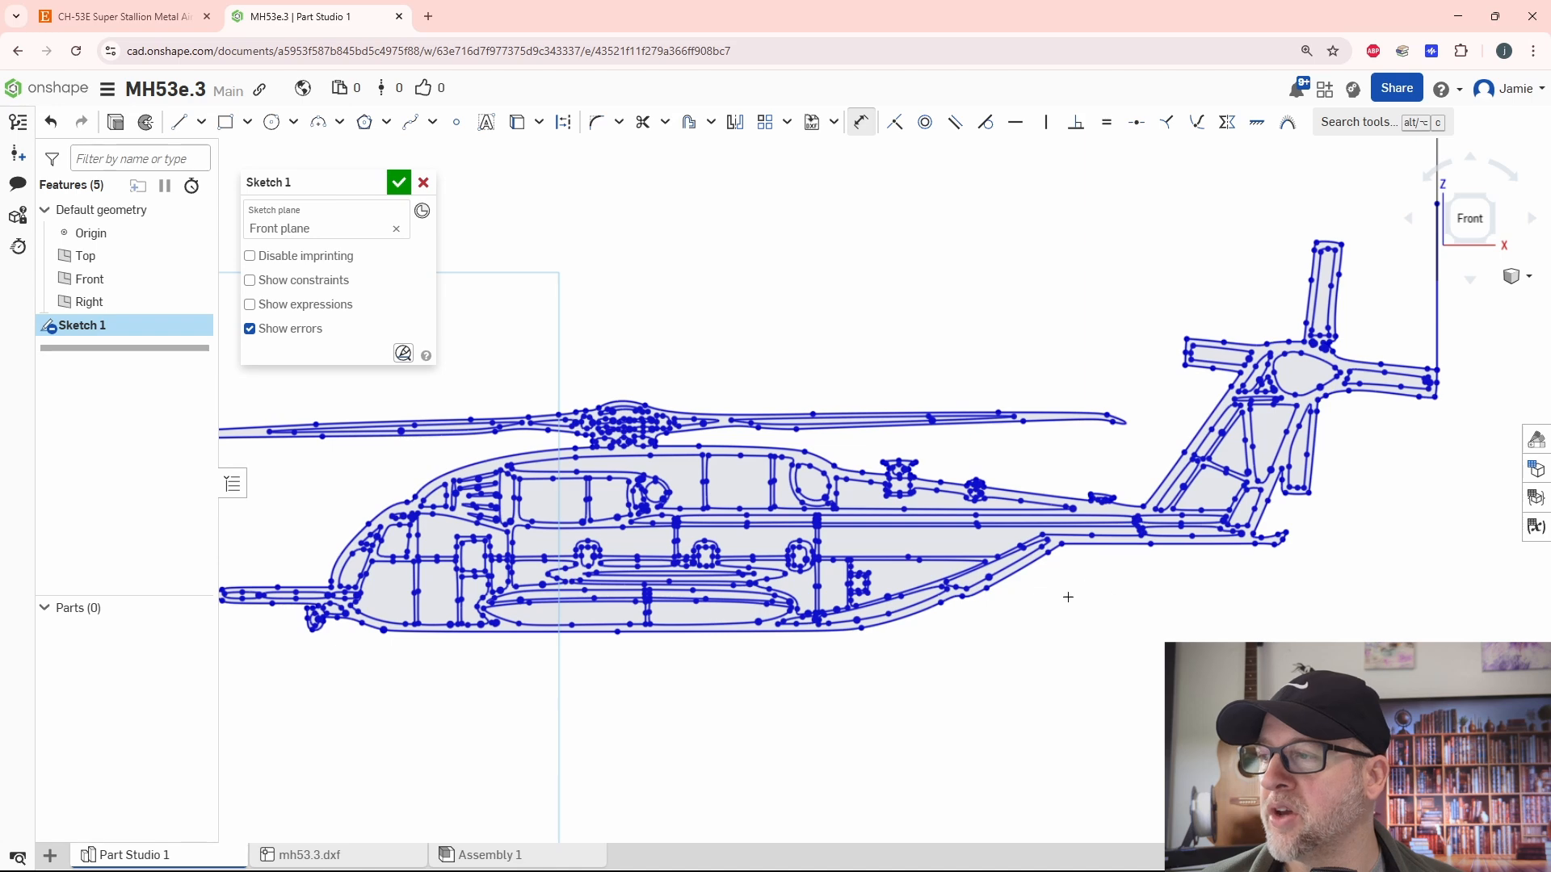
scroll(938, 614, "down", 2)
scroll(797, 611, "up", 5)
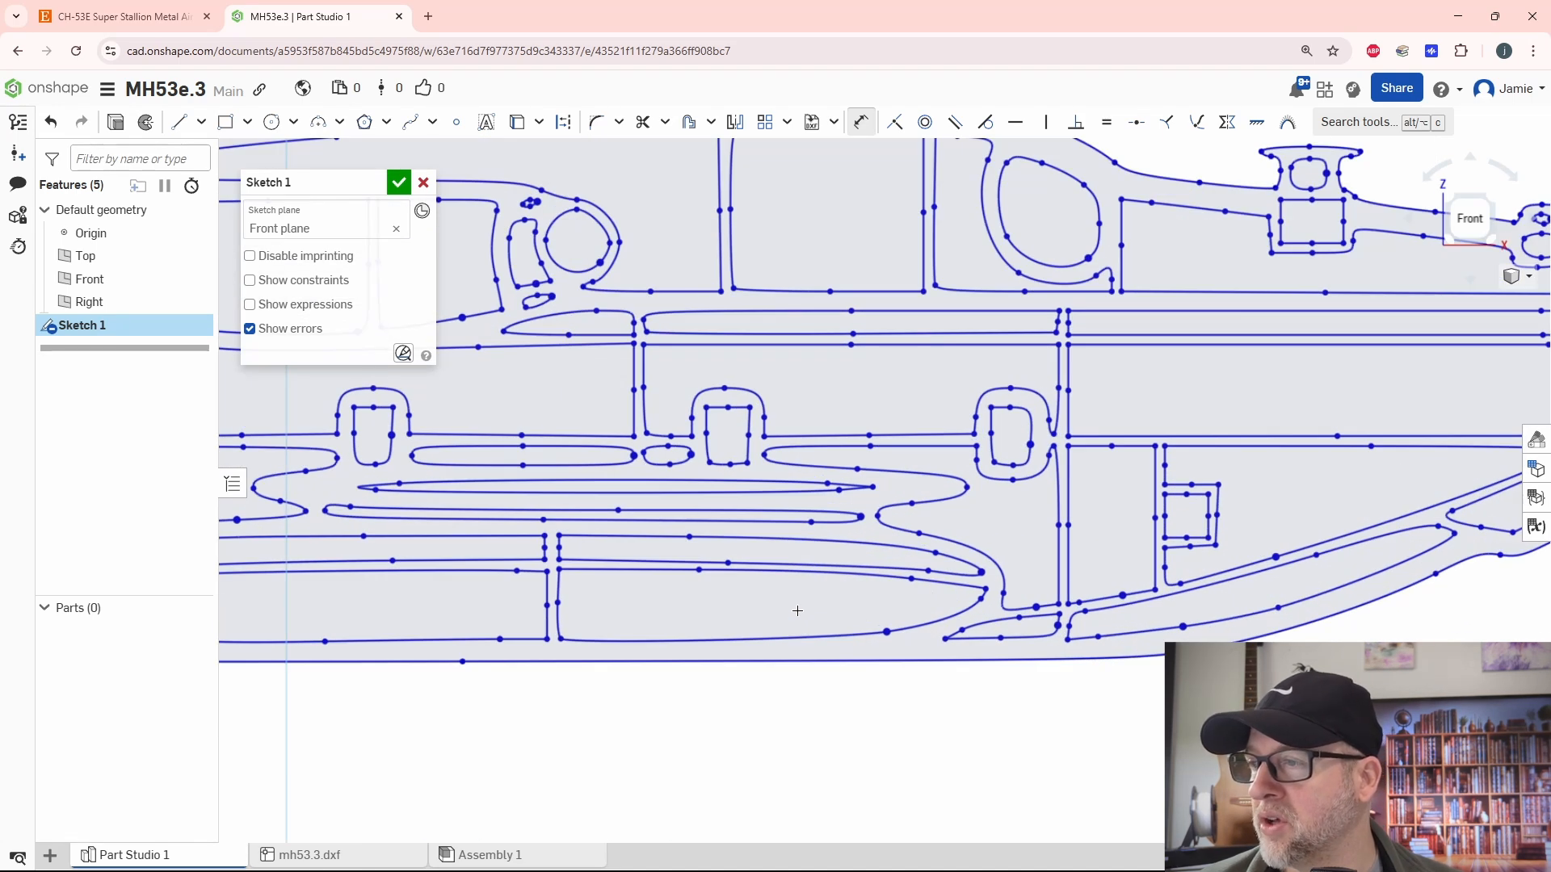
scroll(797, 610, "down", 5)
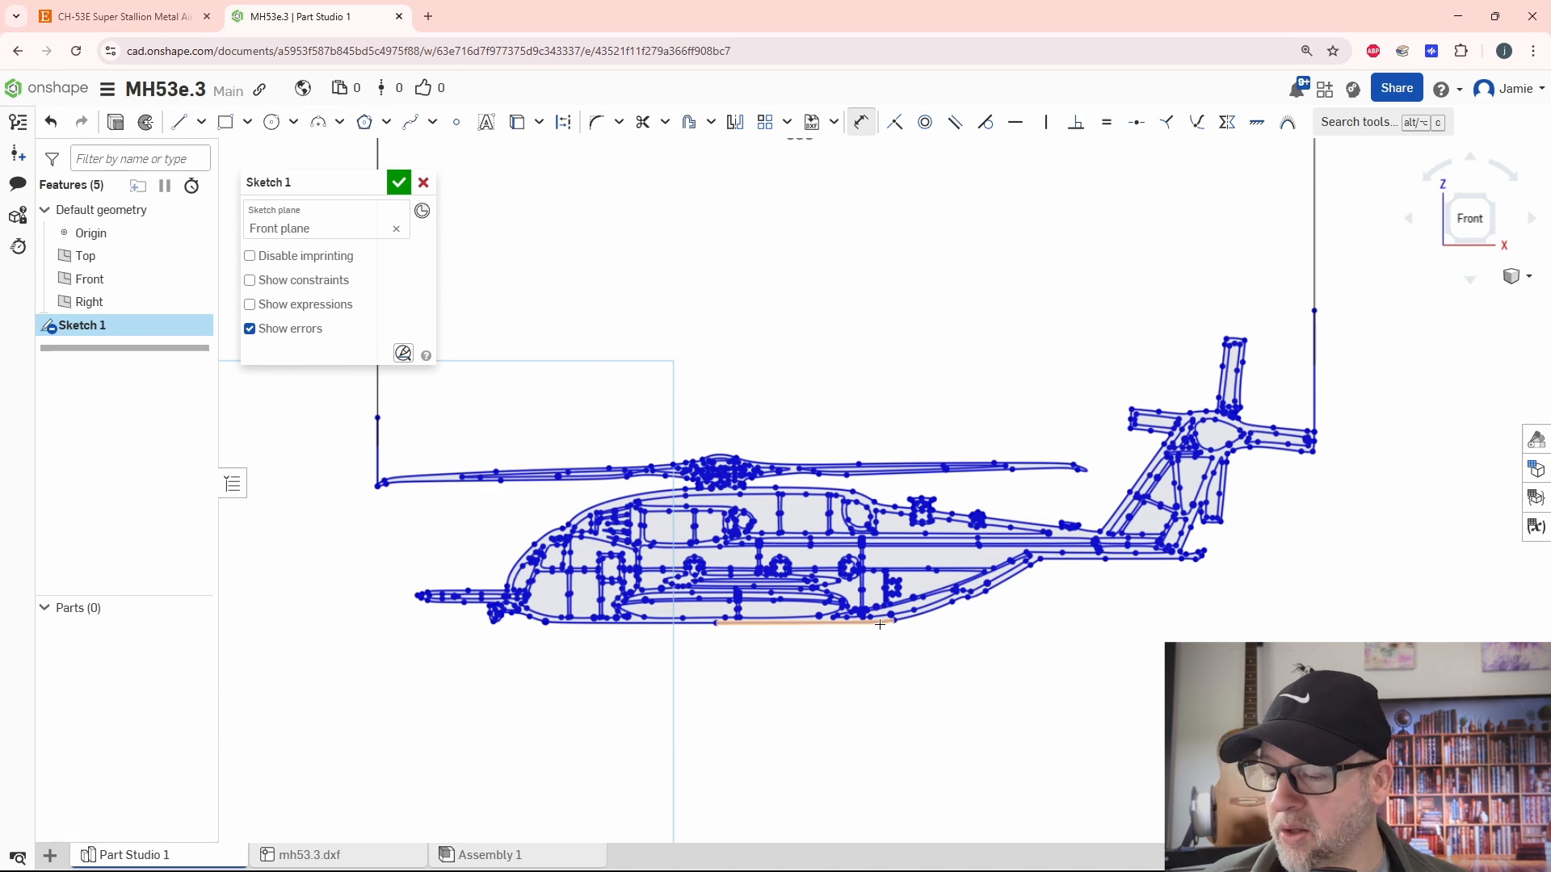
- Undo the 300 mm scaling to compare the trace at its original size, and redo it
key("ctrl+z")
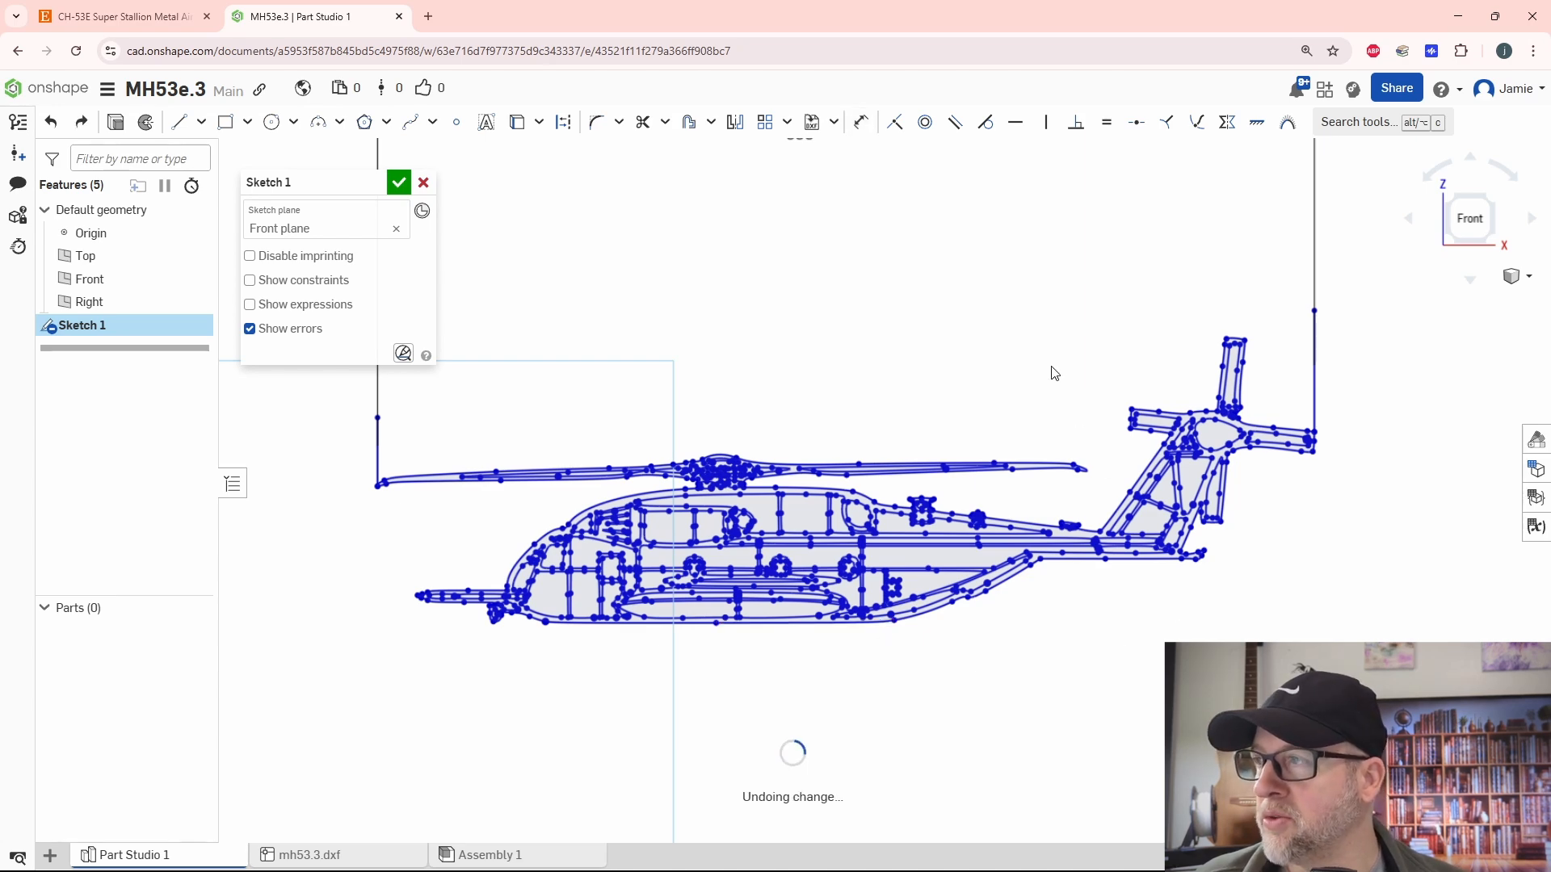
scroll(1030, 652, "up", 5)
scroll(962, 706, "down", 5)
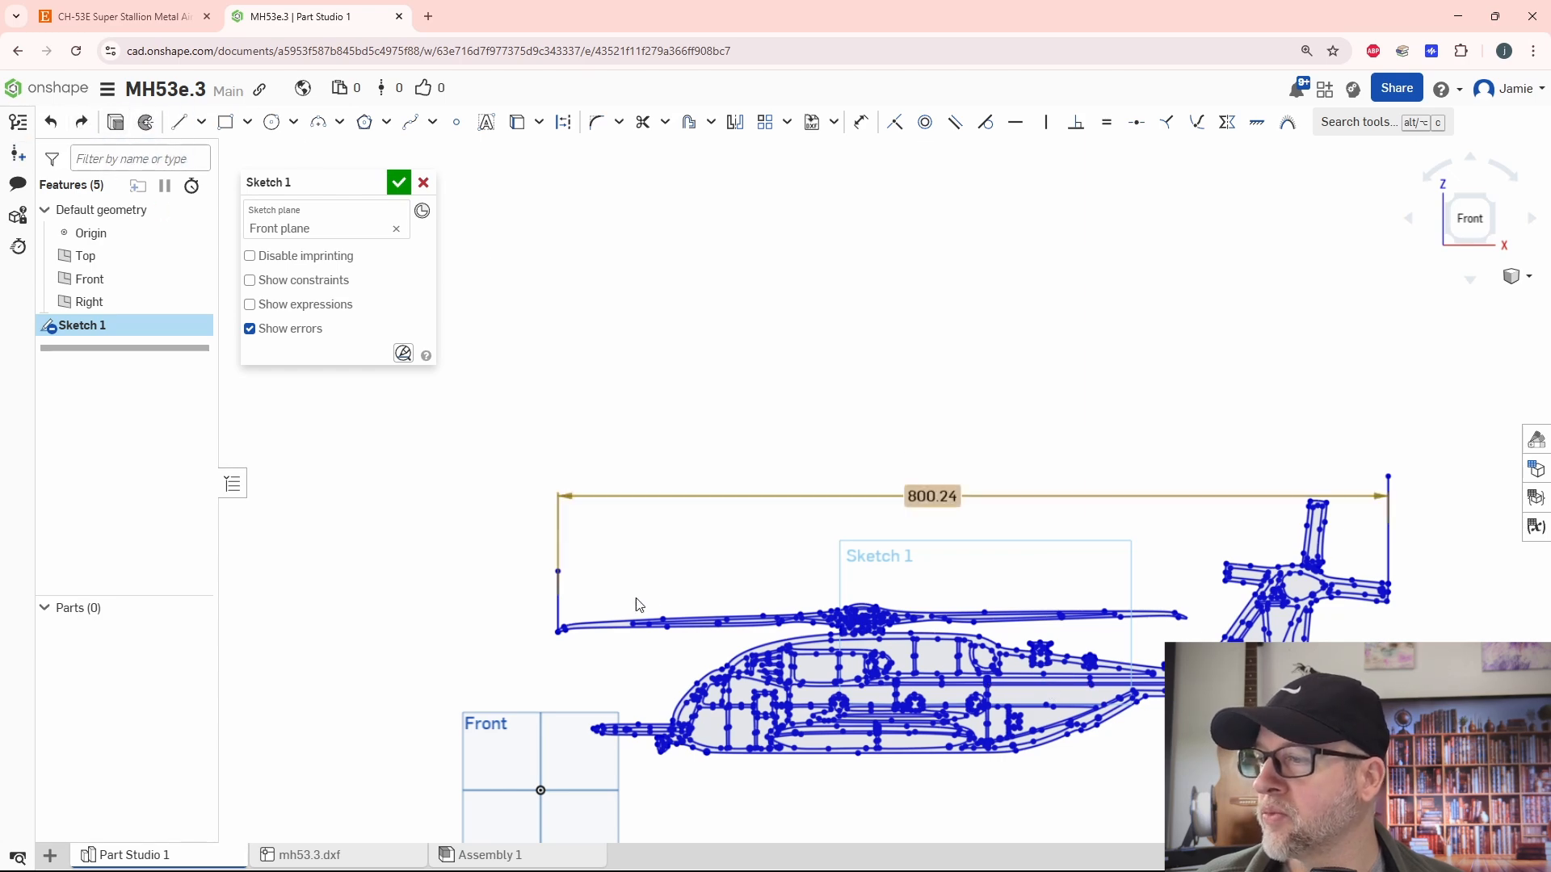
scroll(963, 657, "up", 10)
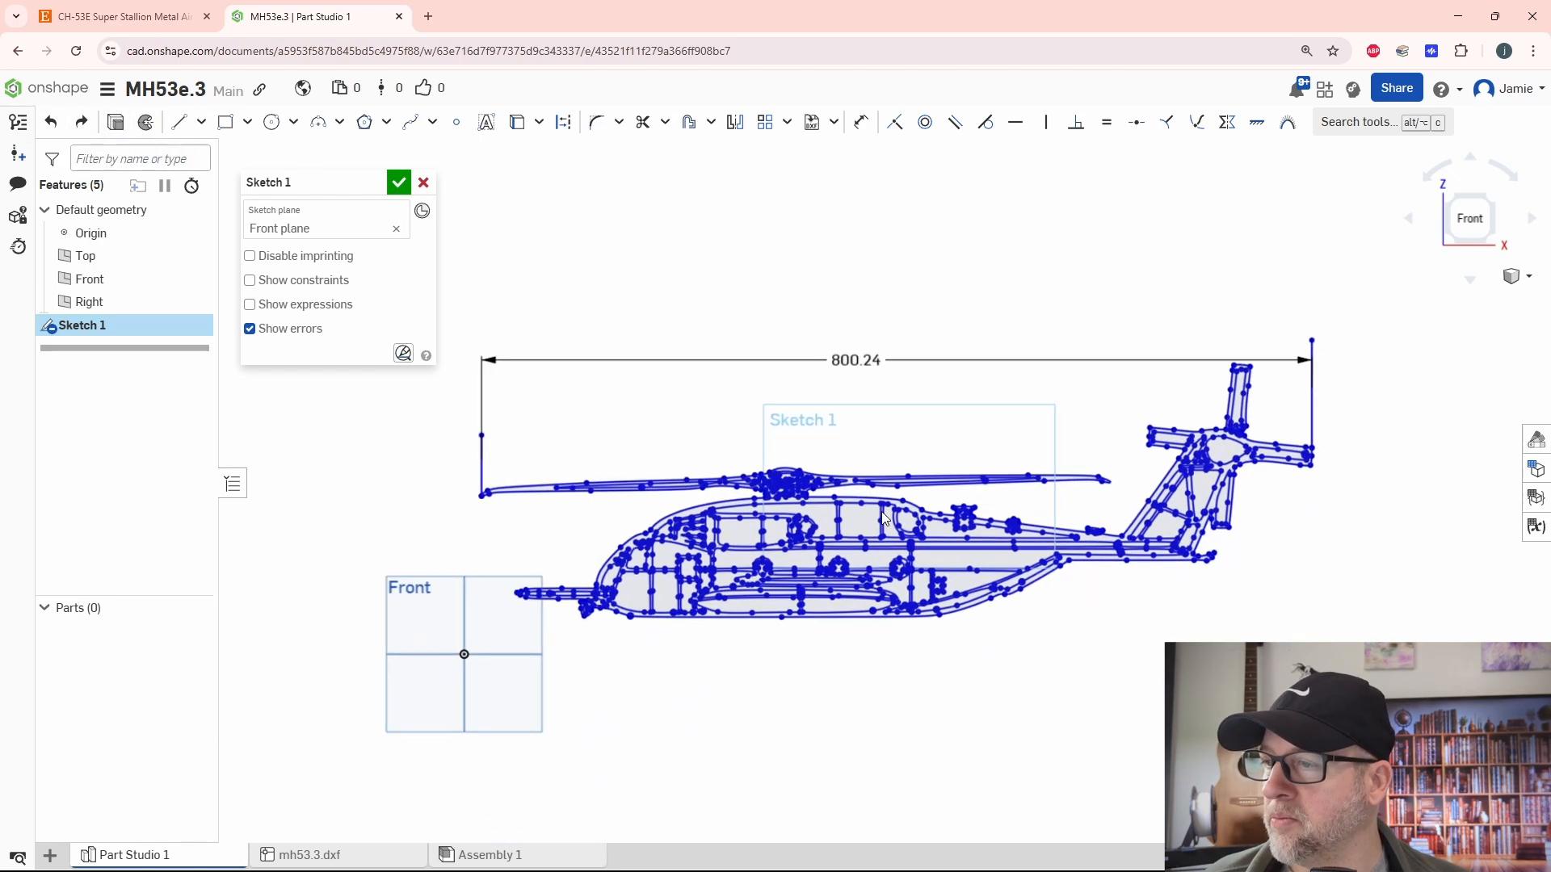
scroll(953, 675, "down", 3)
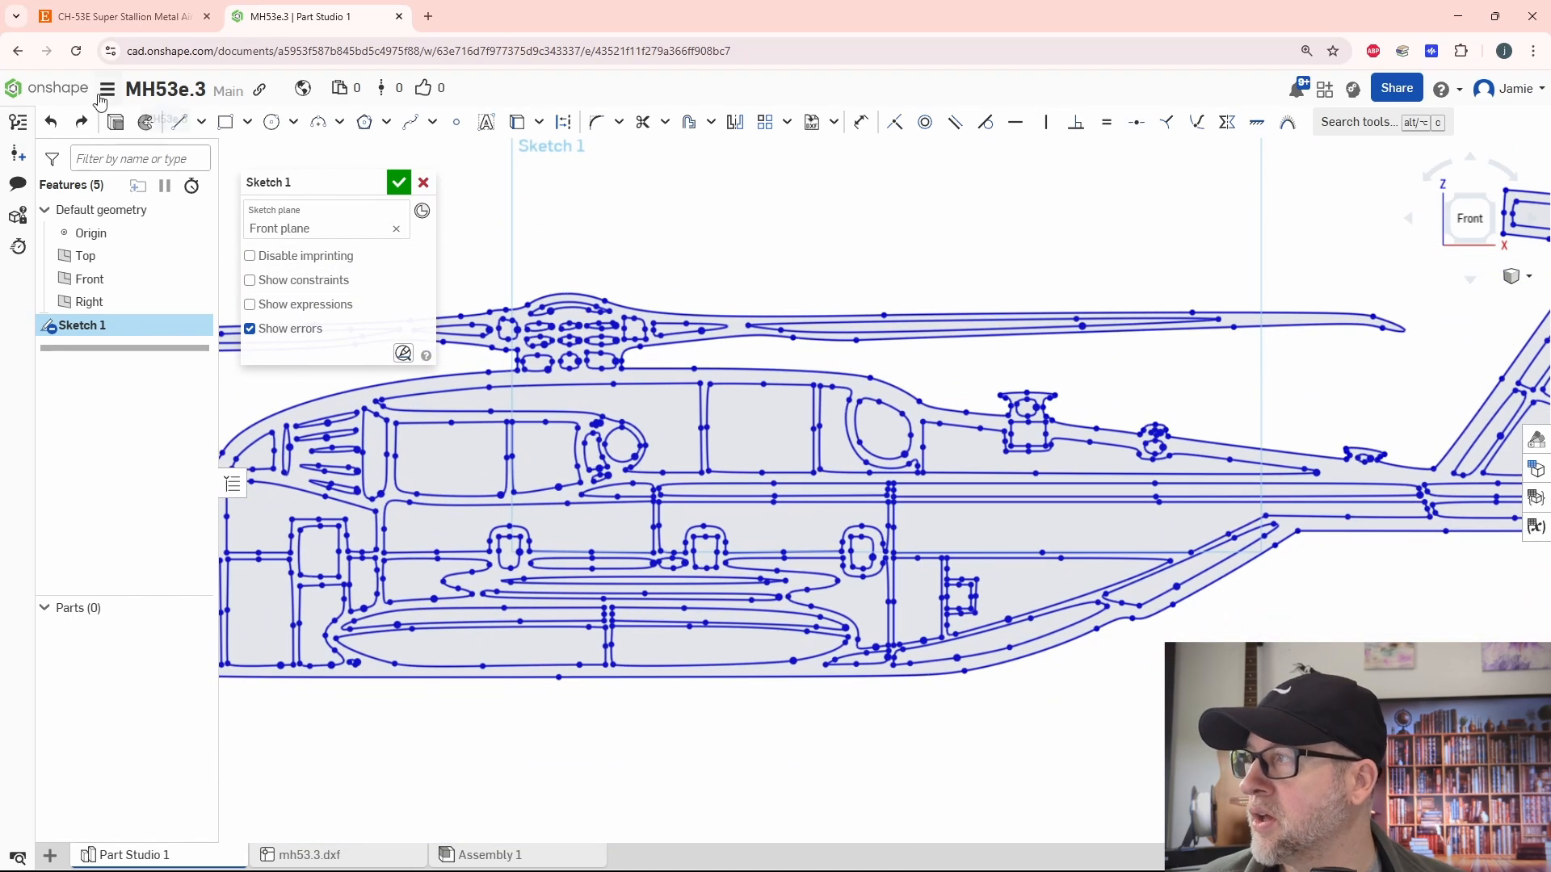
left_click(81, 121)
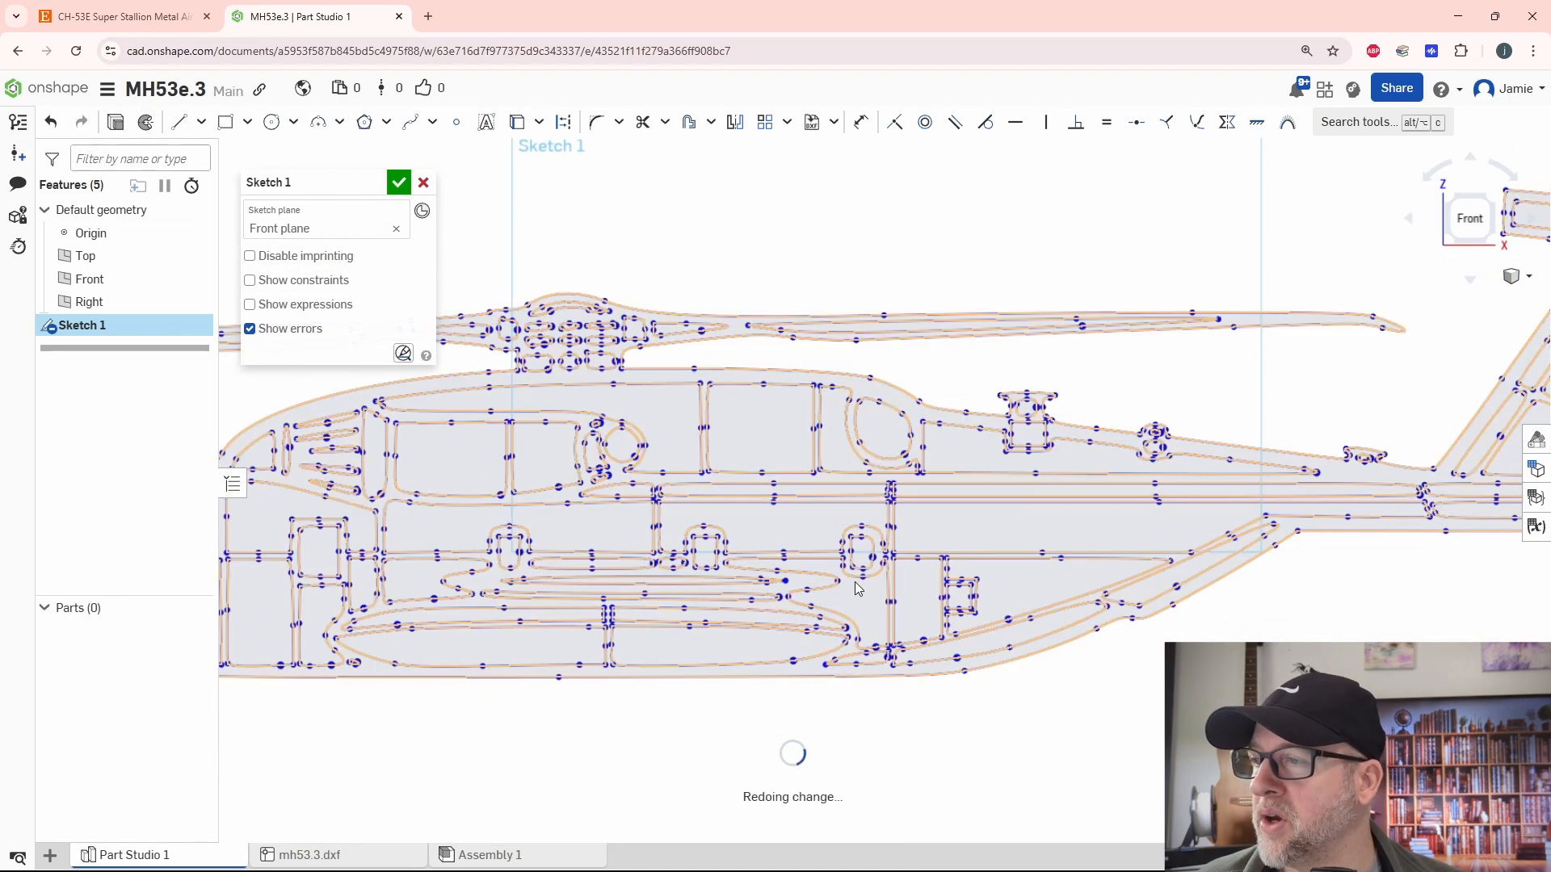
key("f")
scroll(817, 380, "up", 8)
key("f")
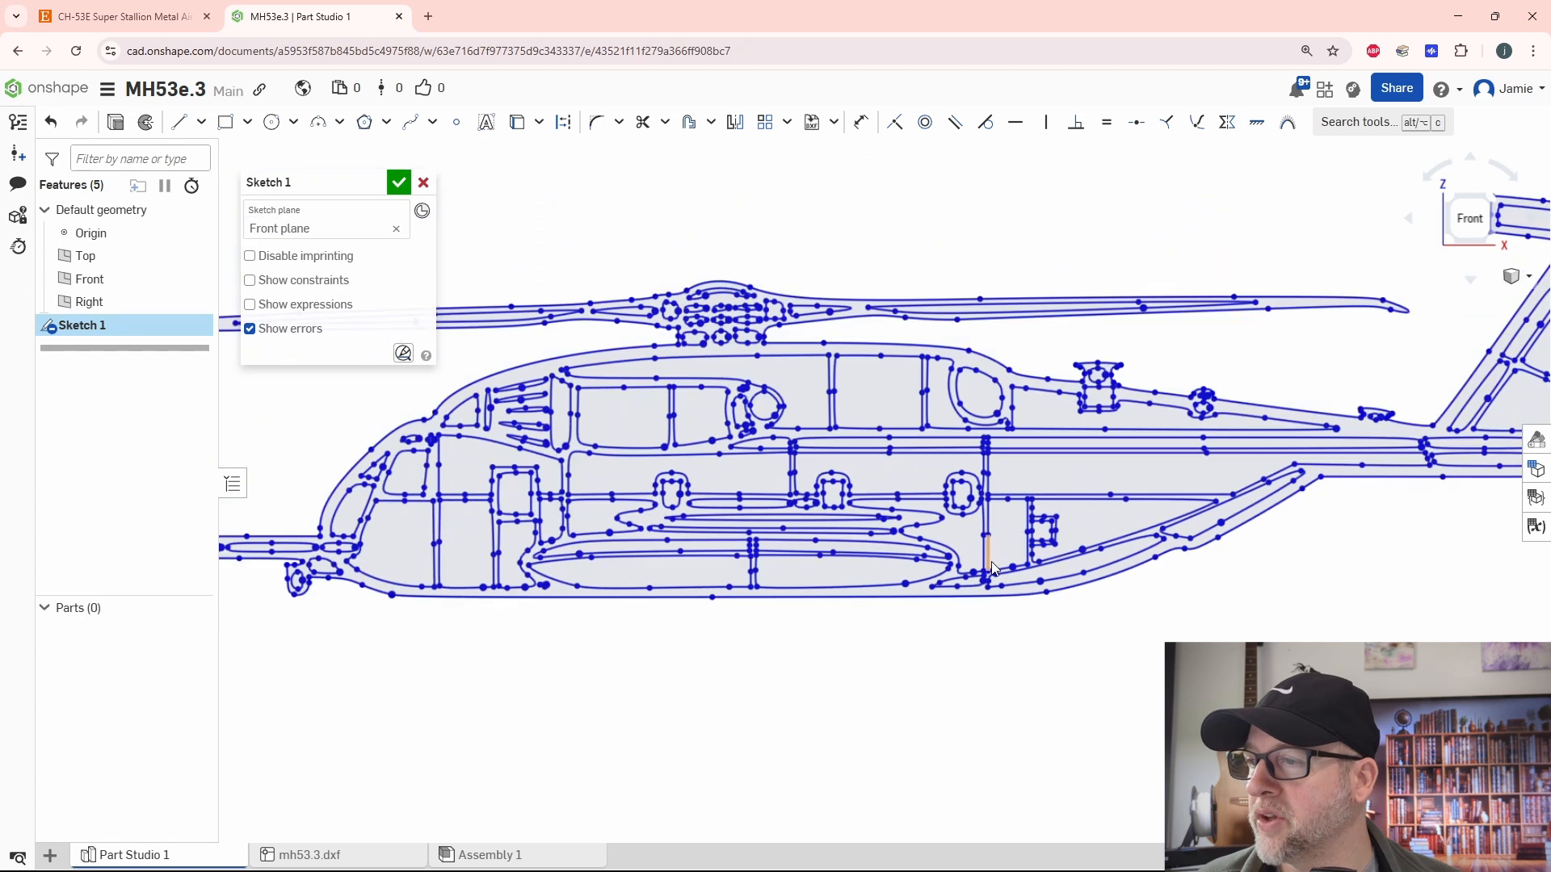
scroll(1123, 603, "down", 2)
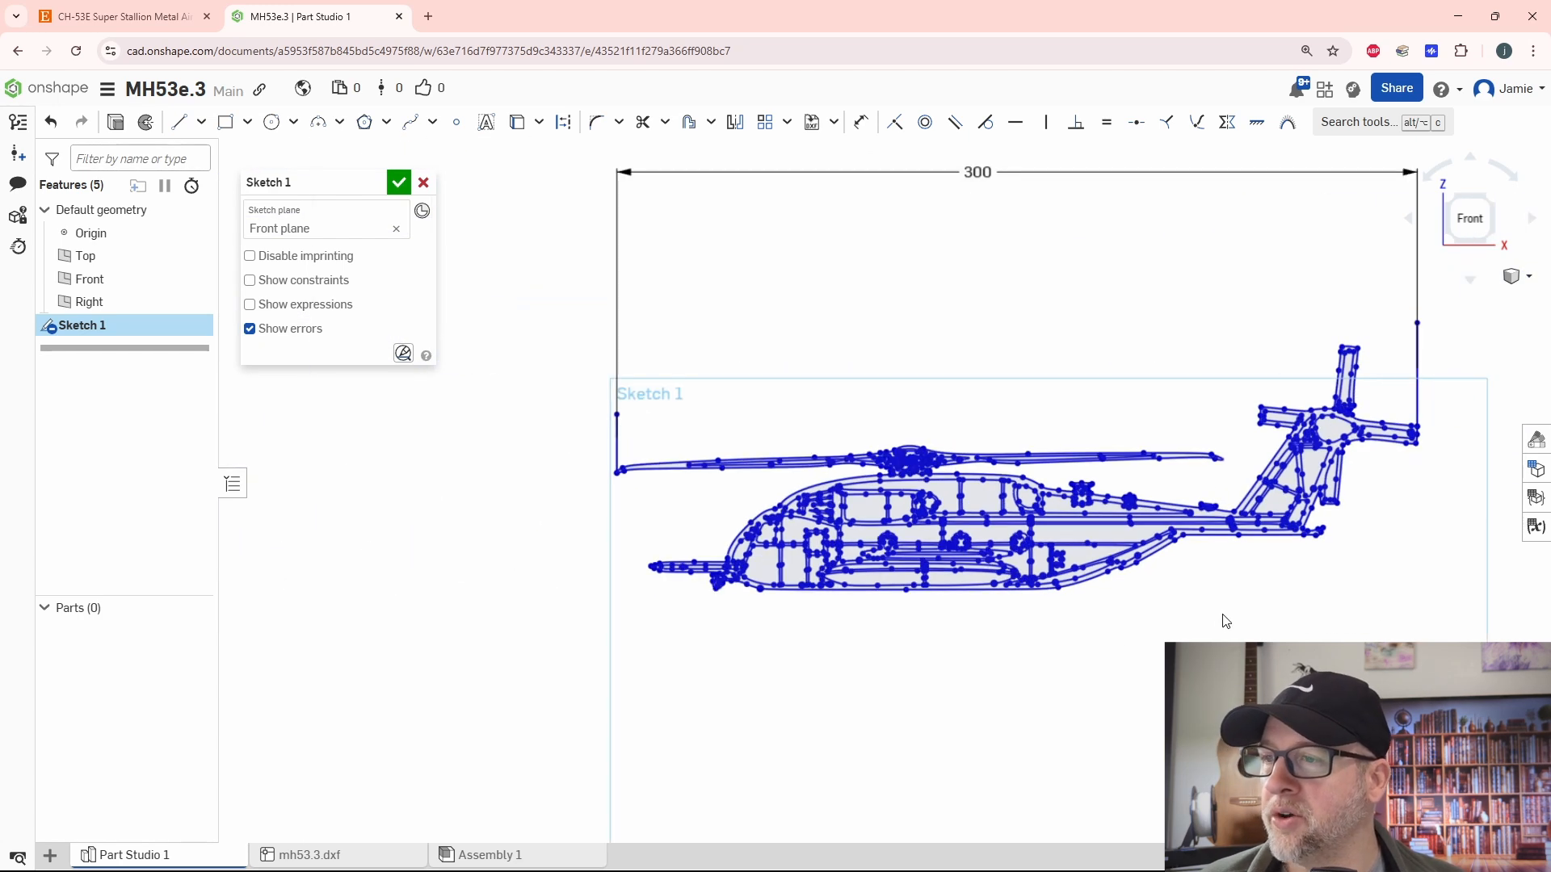
- Finish the scaled sketch and extrude the helicopter outline region 3 mm as a new solid
left_click(399, 183)
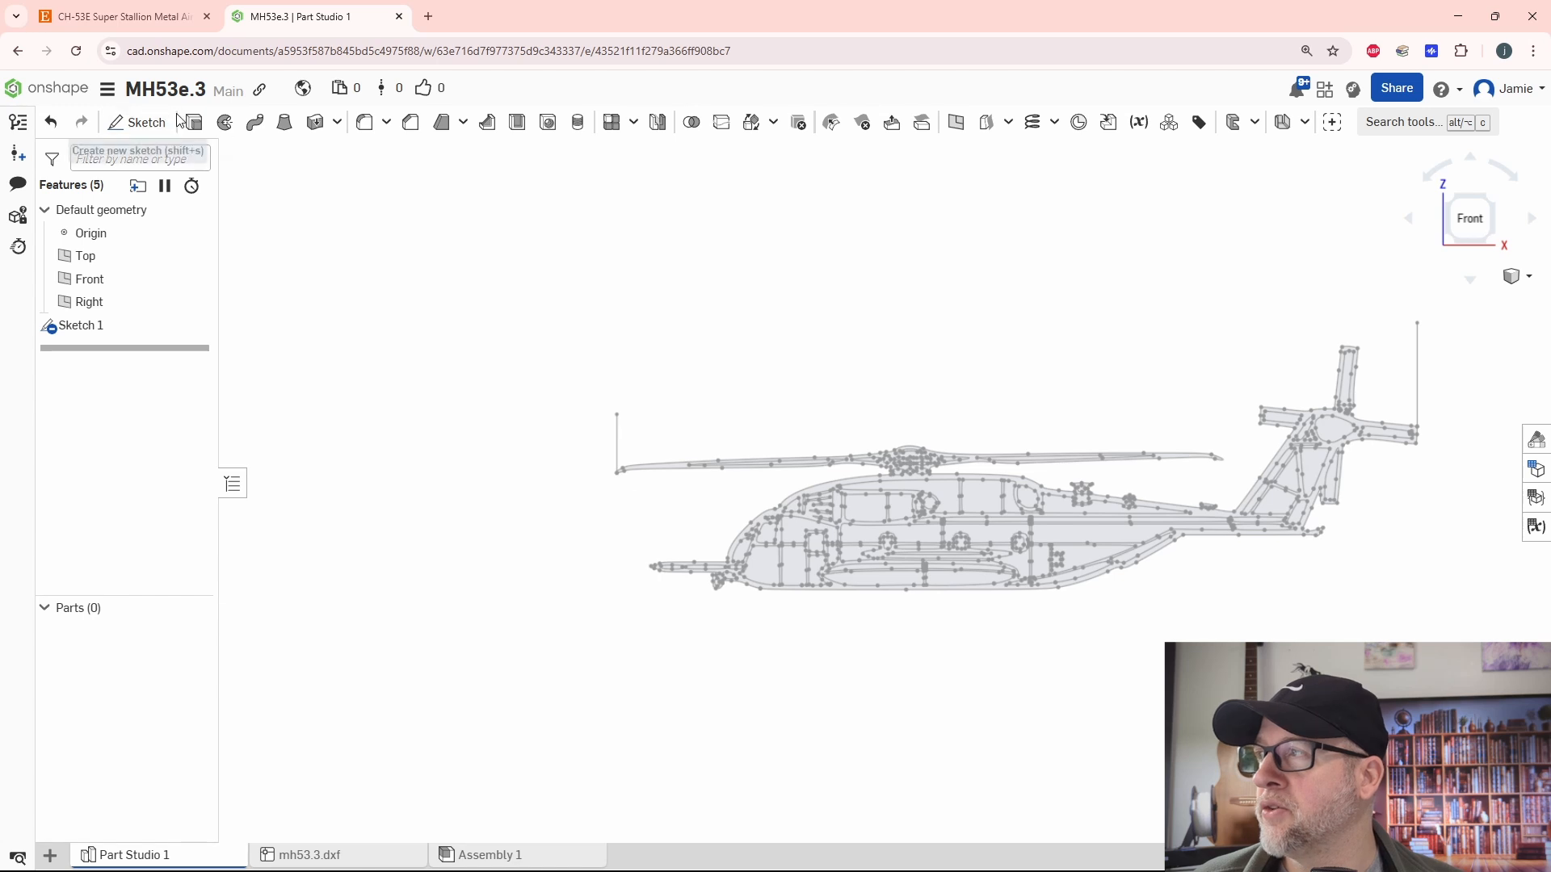
left_click(194, 122)
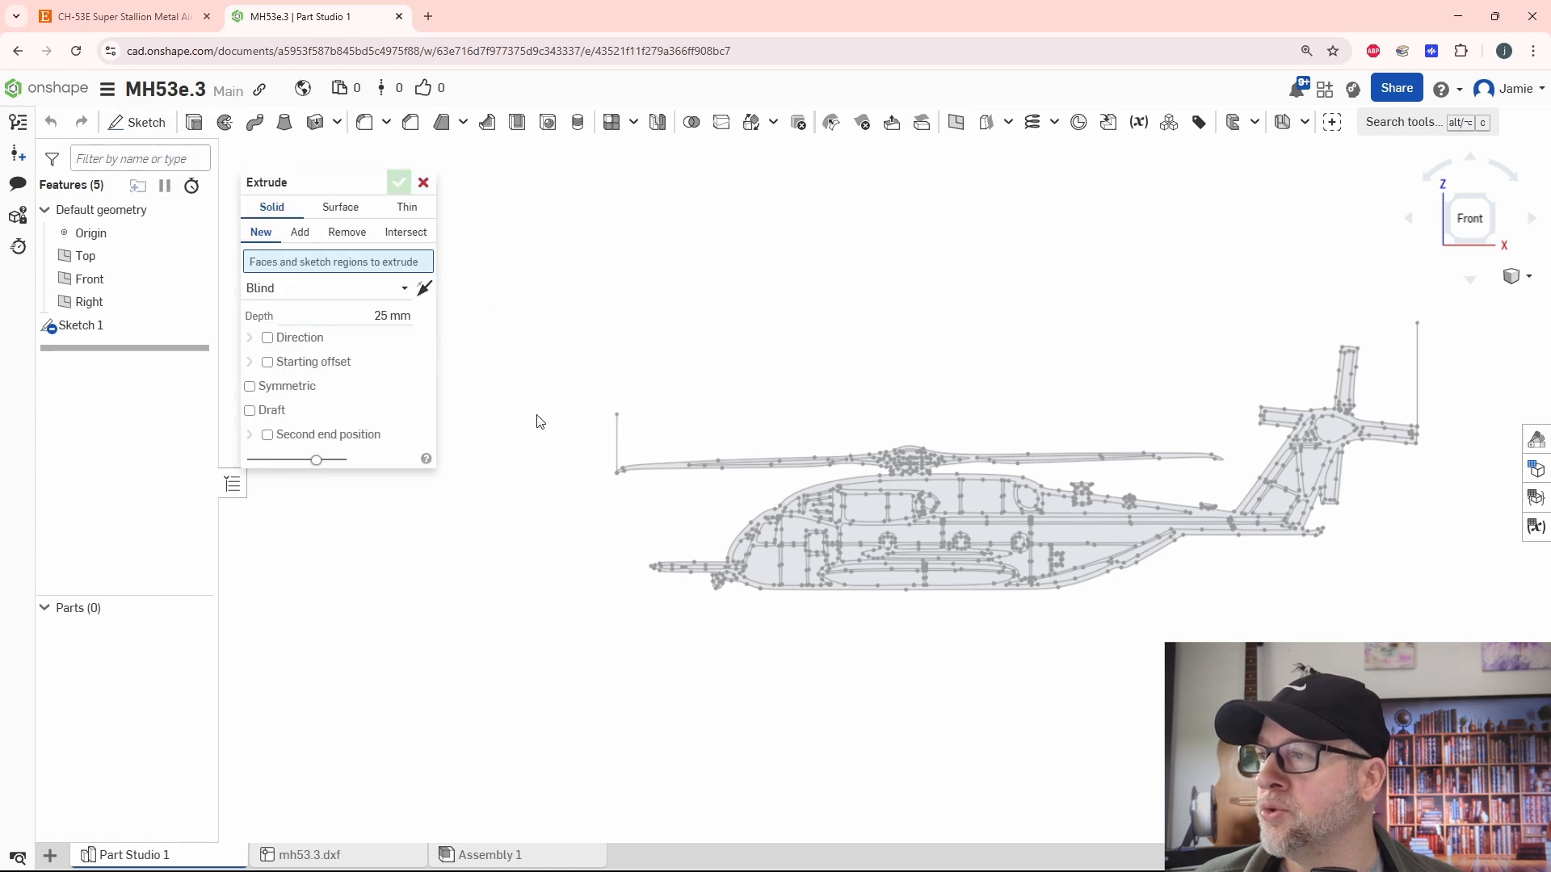
left_click(661, 475)
left_click(357, 327)
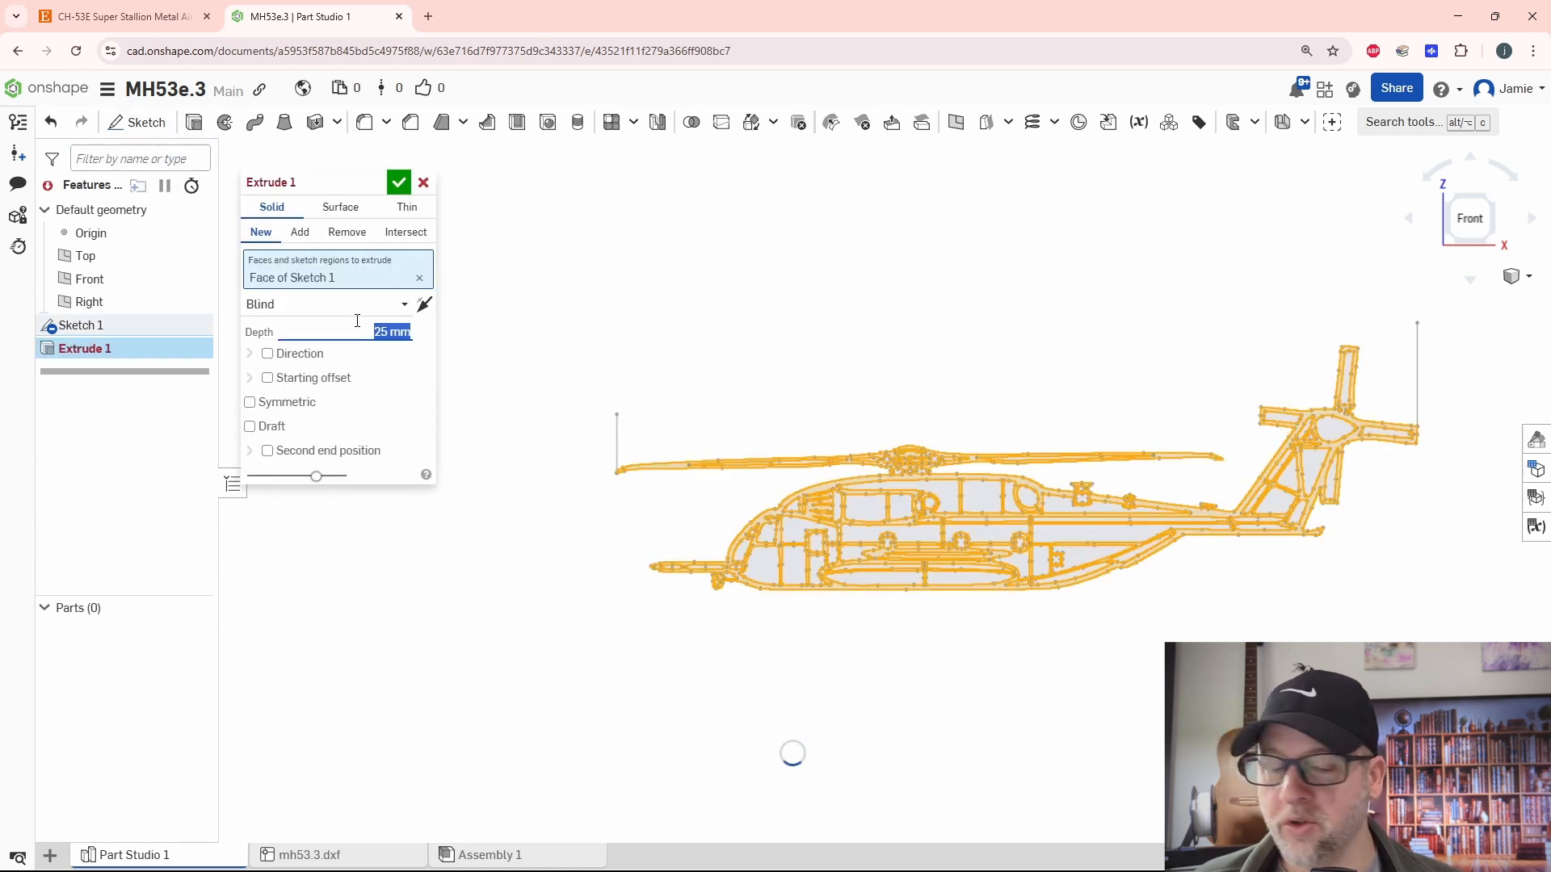
type("3")
key("Return")
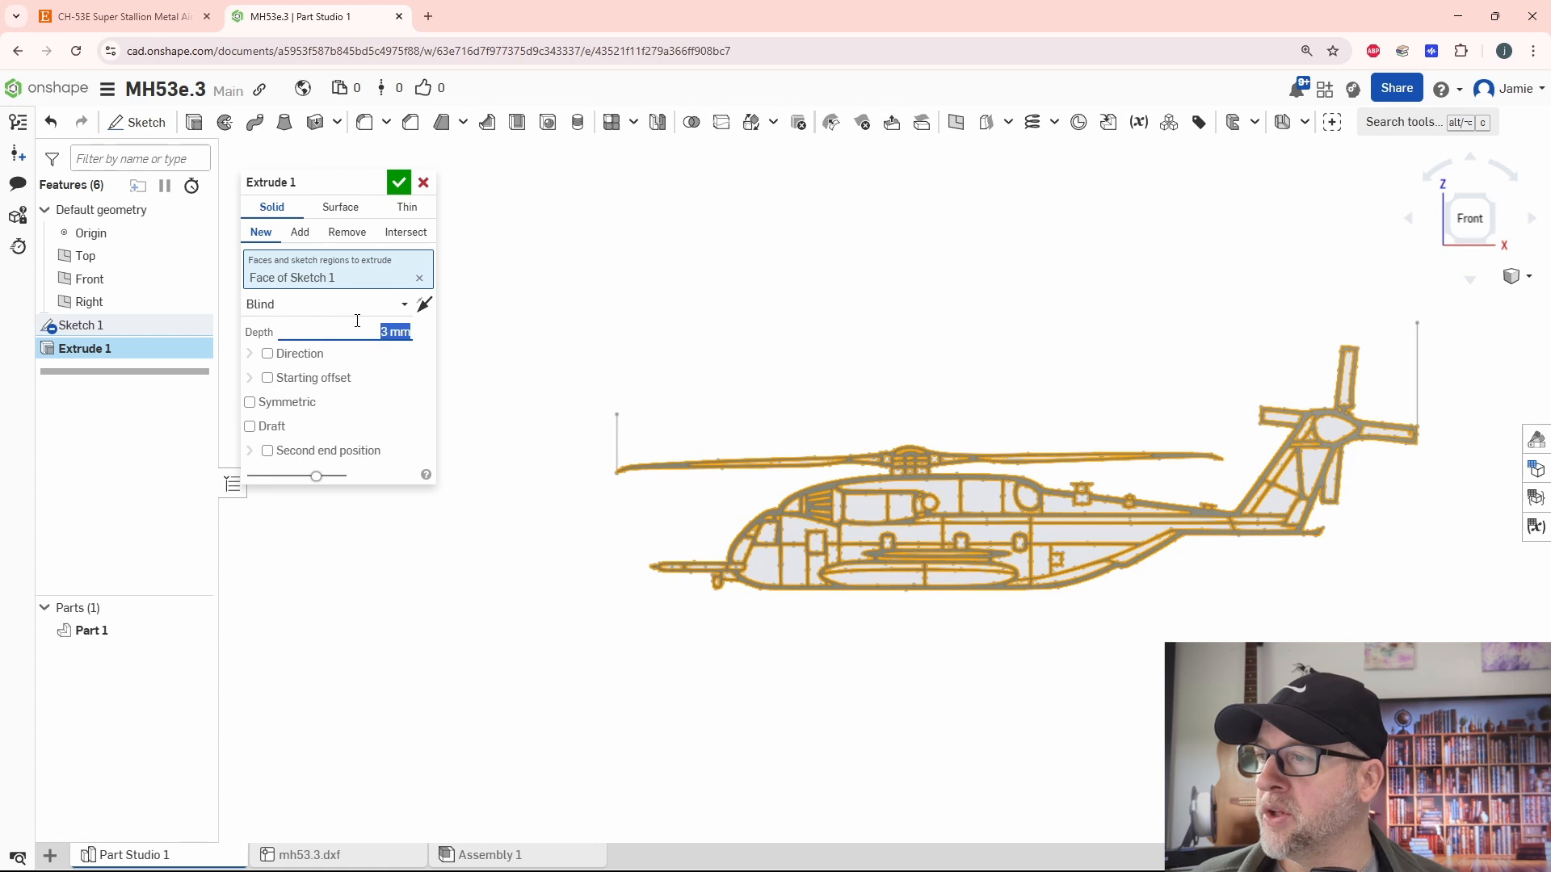
left_click(397, 186)
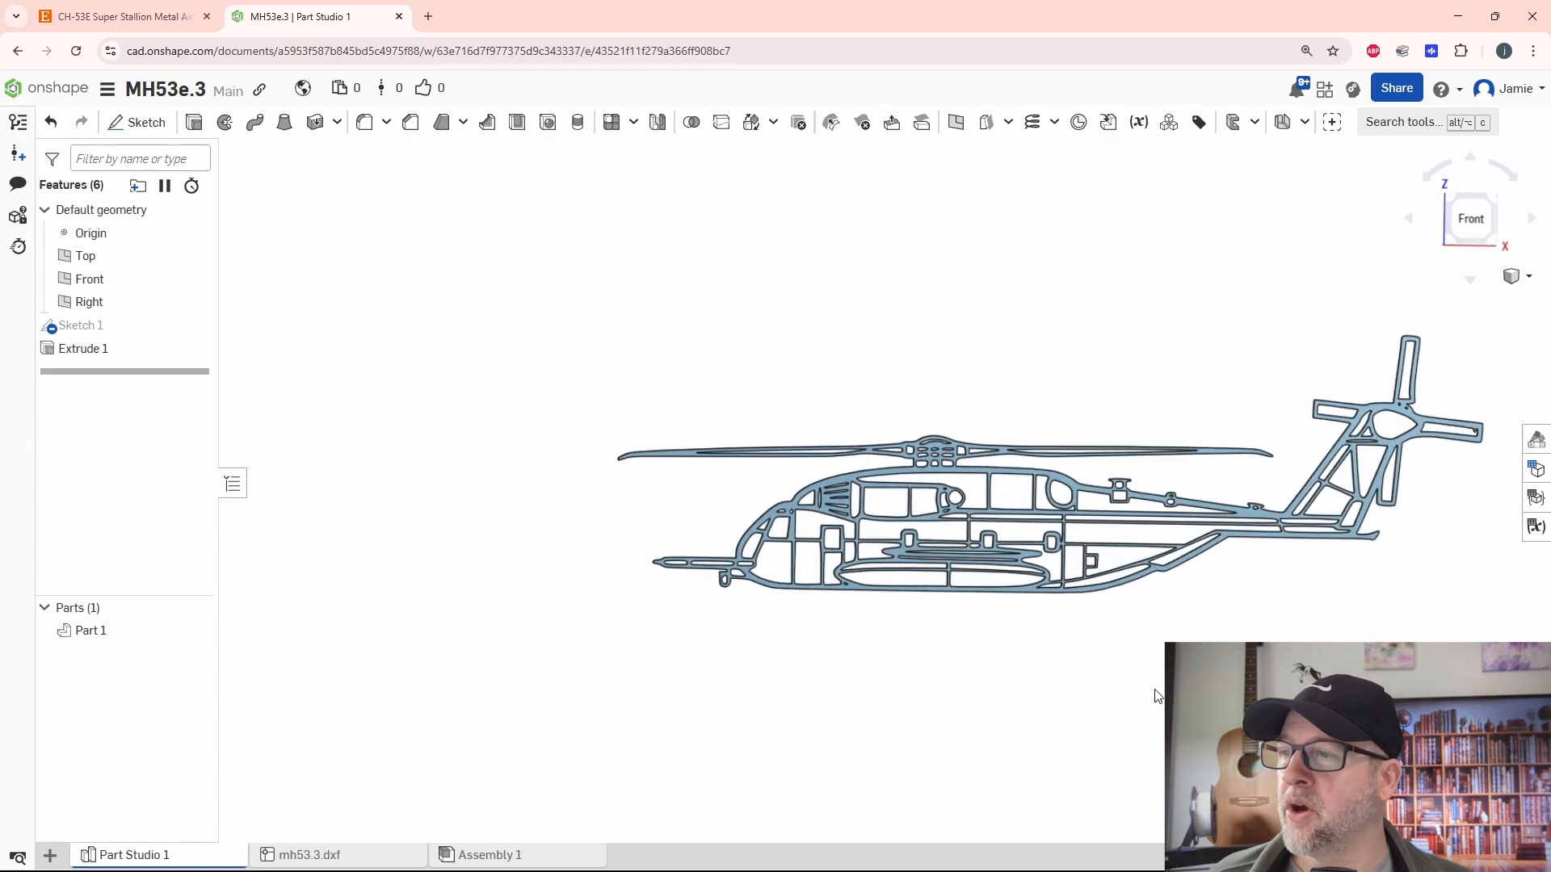
- Examine the extruded helicopter from the front and at an angle, including the rotor, fuselage openings and tail up close
mouse_move(1158, 696)
right_mouse_down()
mouse_move(1309, 686)
mouse_move(1171, 710)
mouse_move(1143, 677)
mouse_move(1142, 704)
right_mouse_up()
scroll(1308, 686, "up", 4)
scroll(959, 452, "down", 4)
scroll(1143, 677, "down", 2)
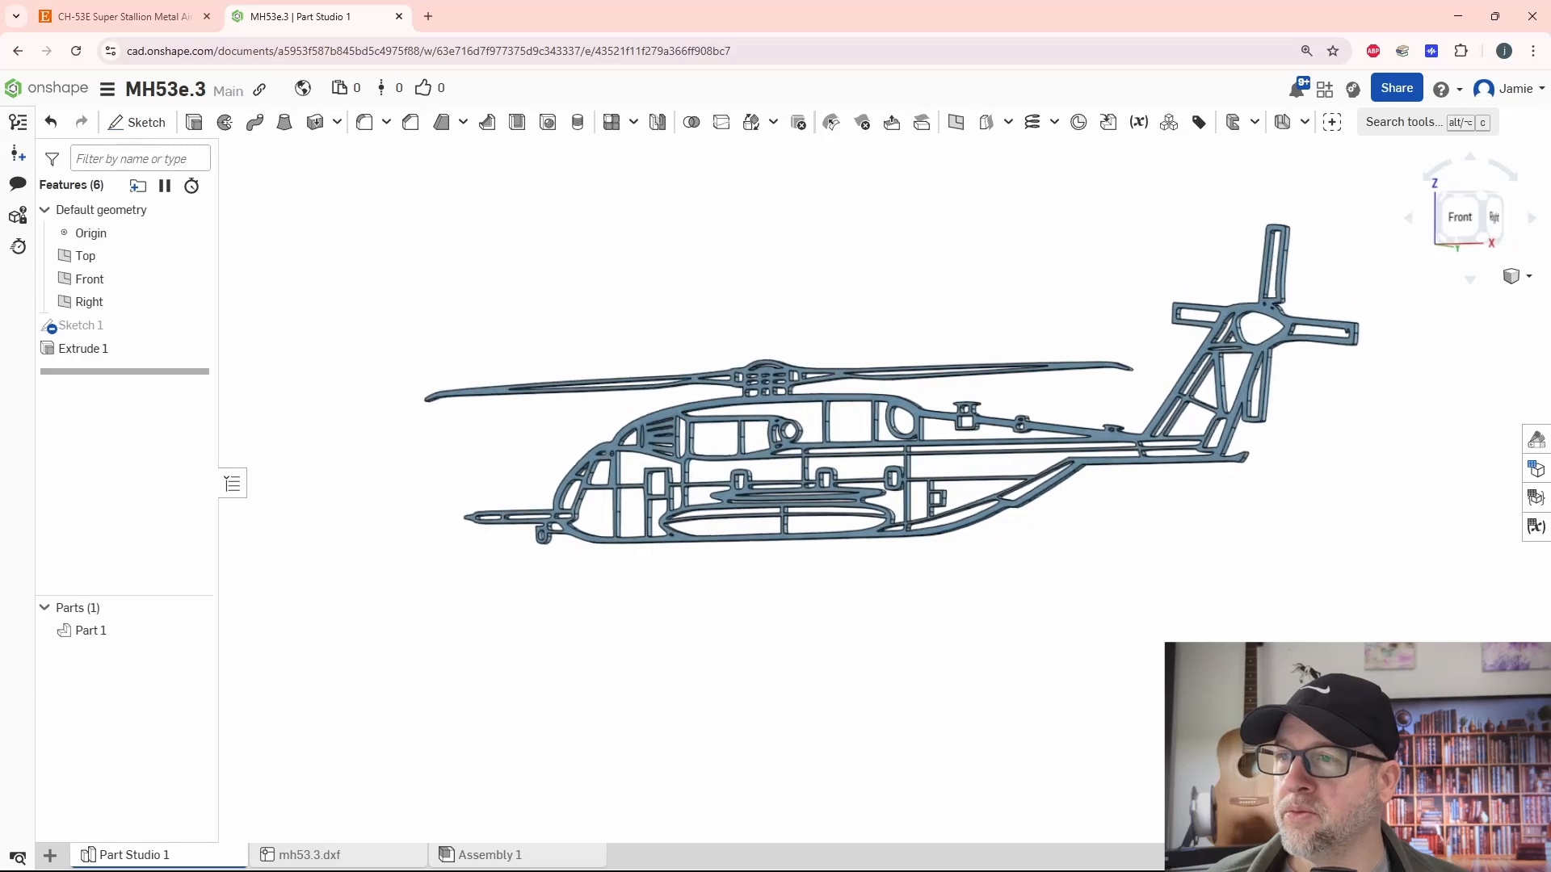
right_click_drag(1124, 521, 1180, 533)
scroll(1204, 460, "up", 5)
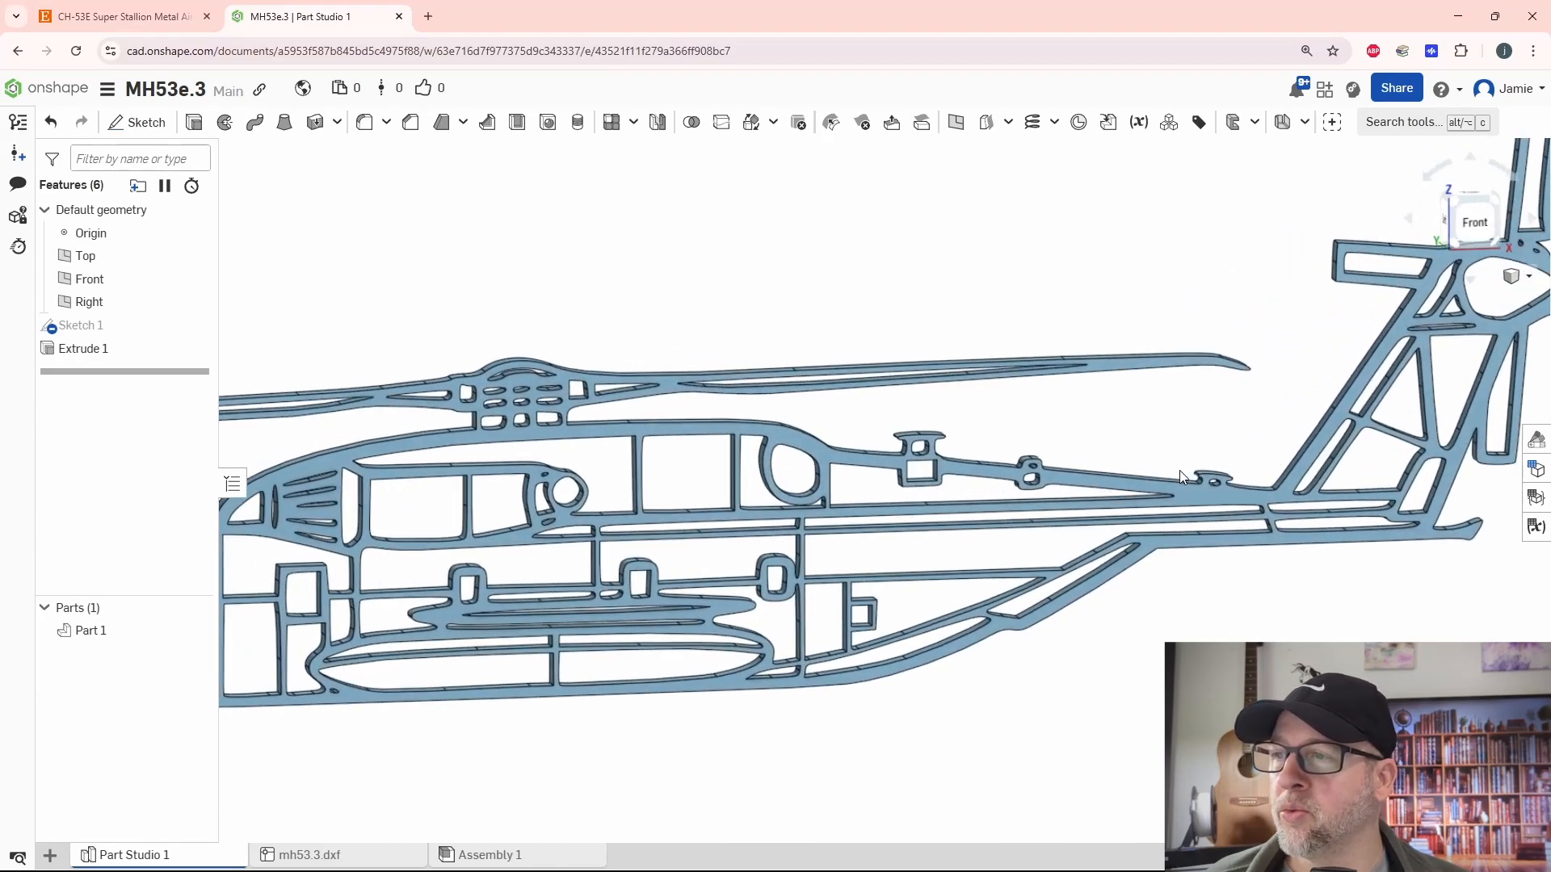
scroll(1179, 472, "up", 8)
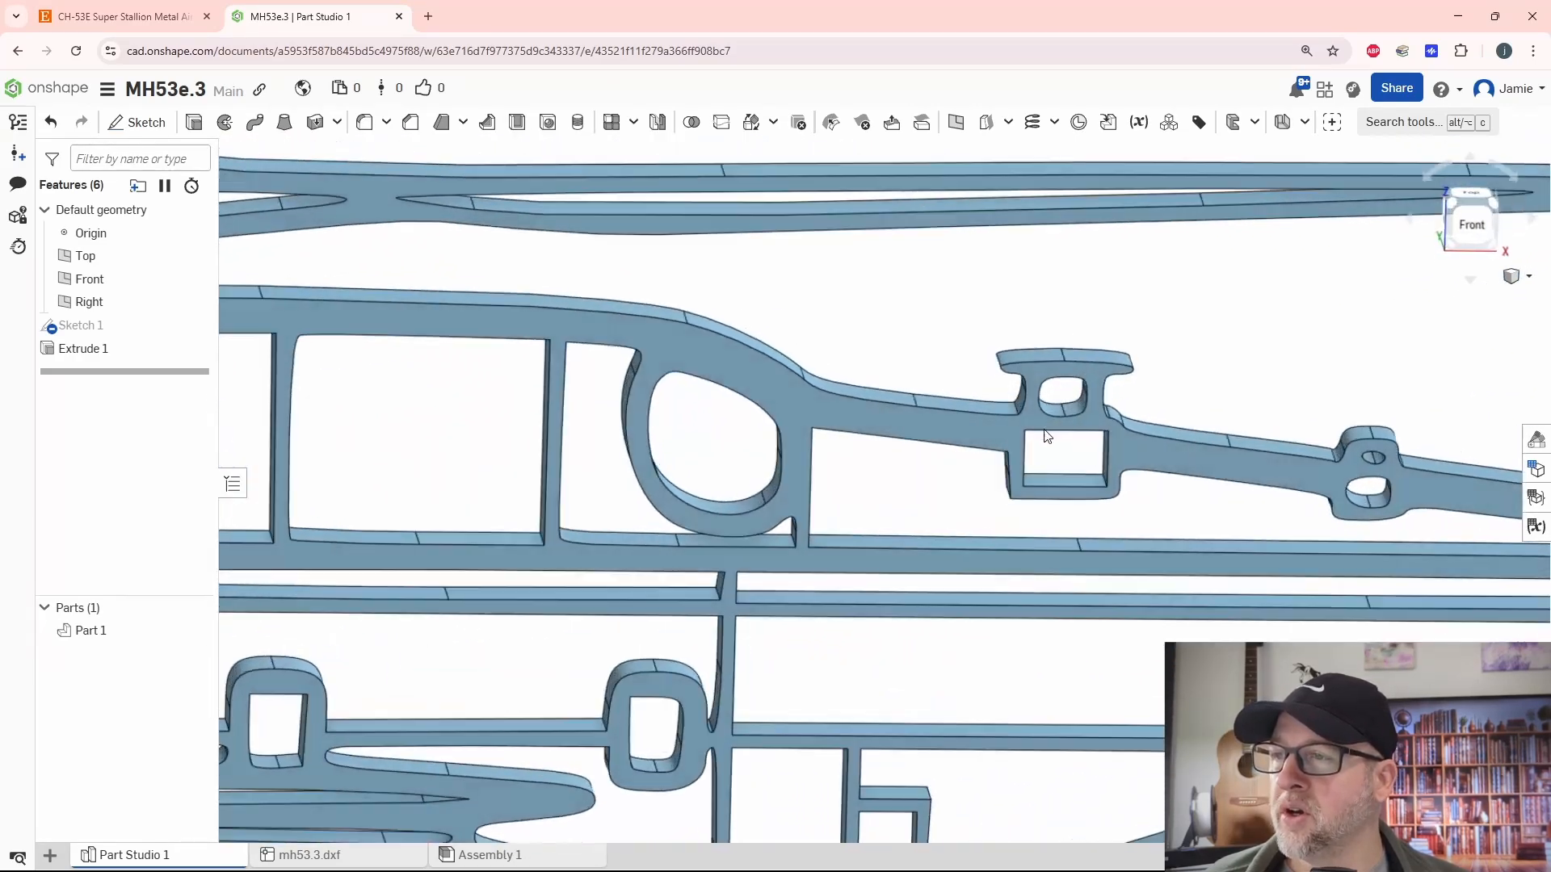
scroll(1047, 436, "down", 5)
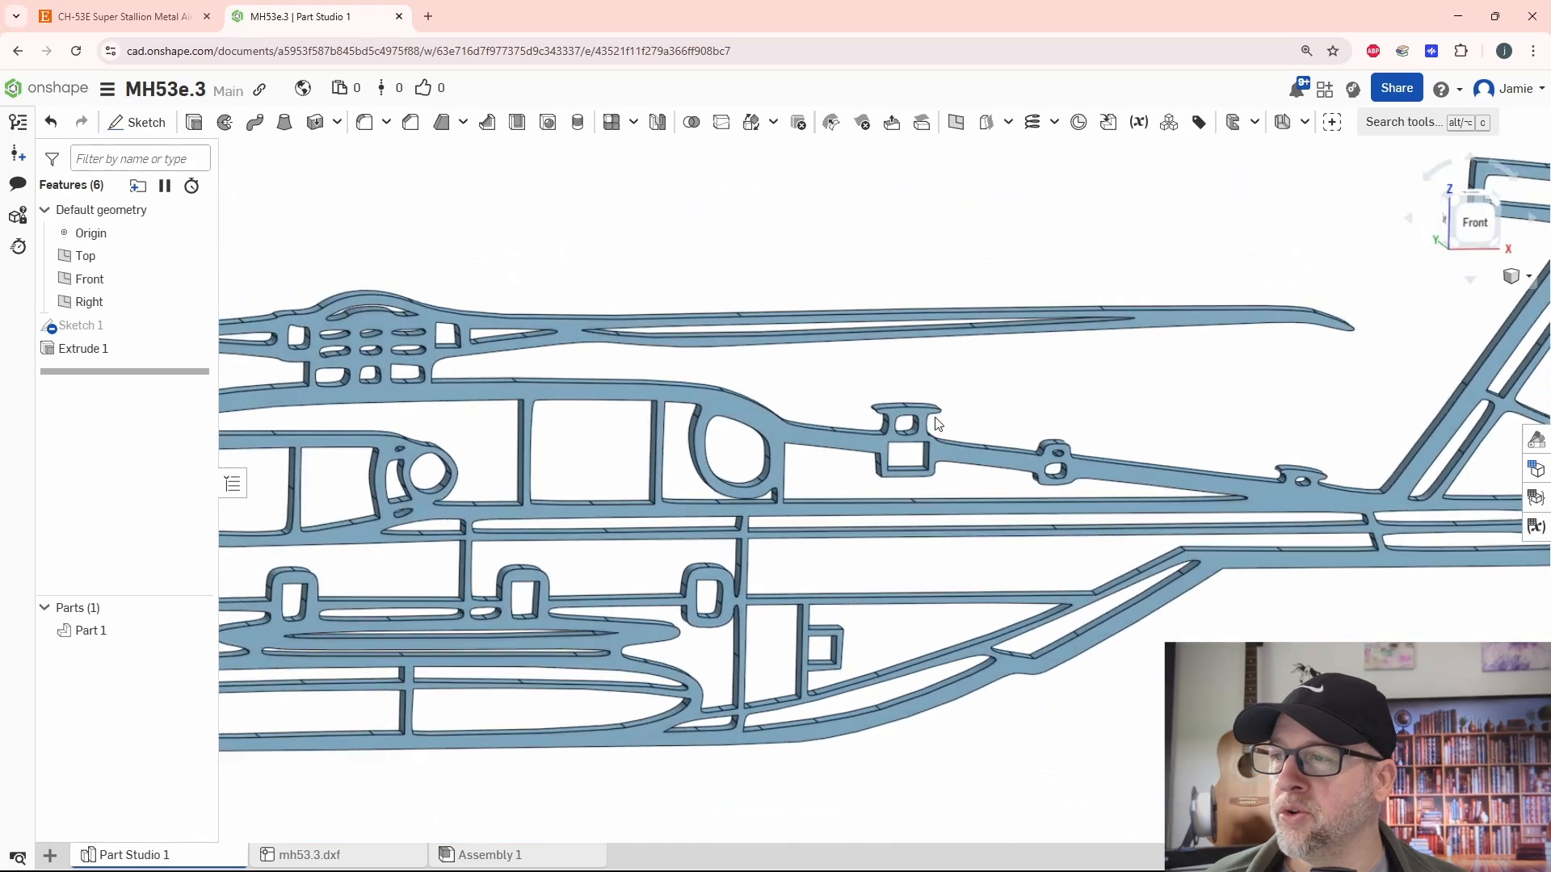
scroll(934, 412, "down", 3)
key("shift+1")
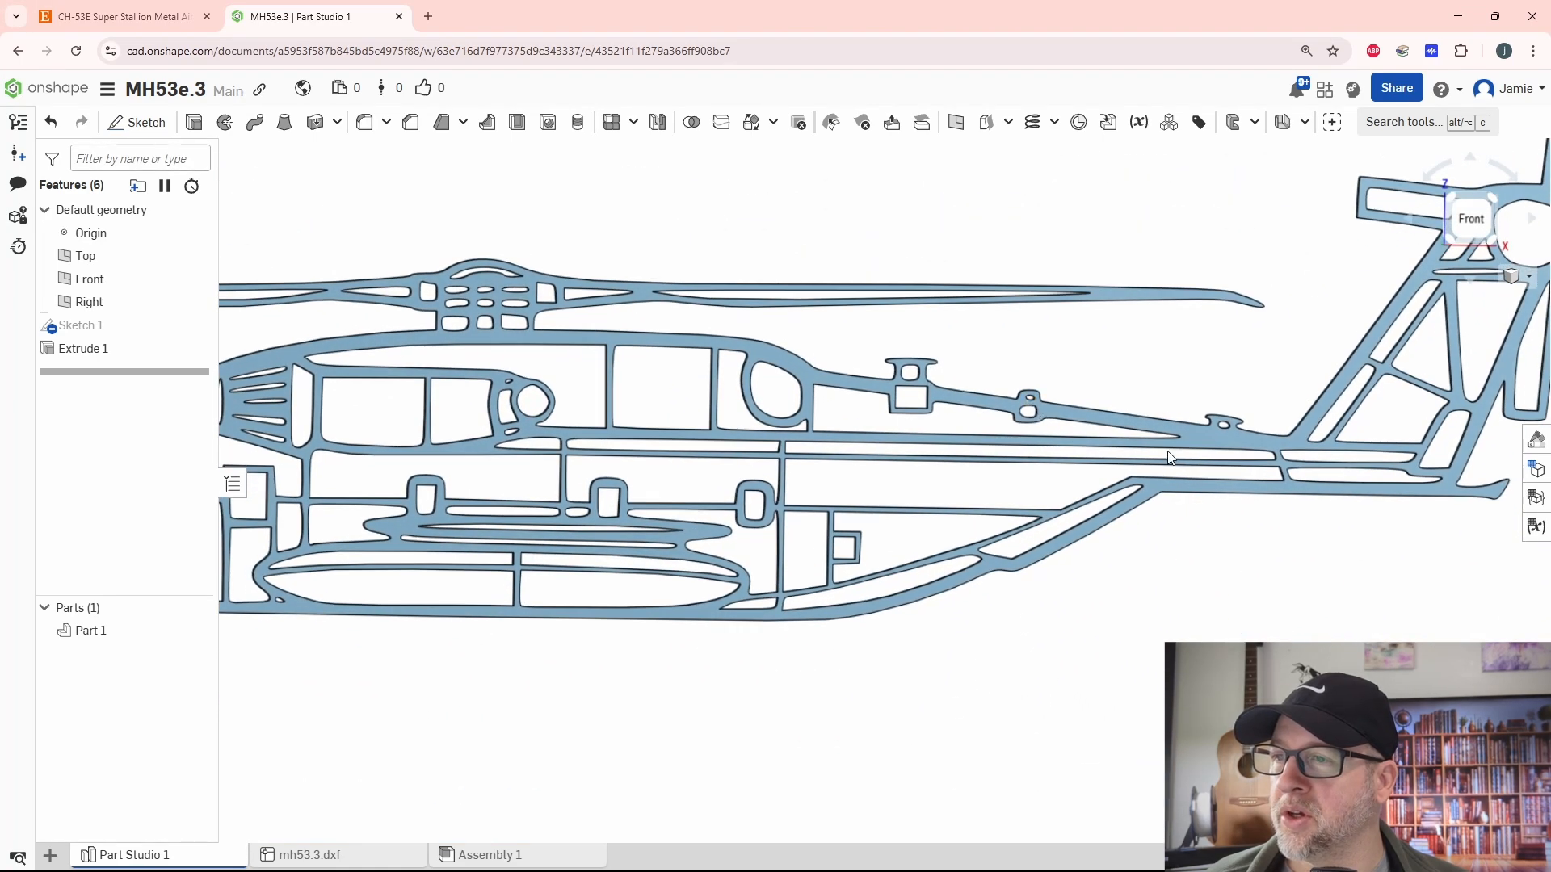
scroll(1171, 469, "down", 5)
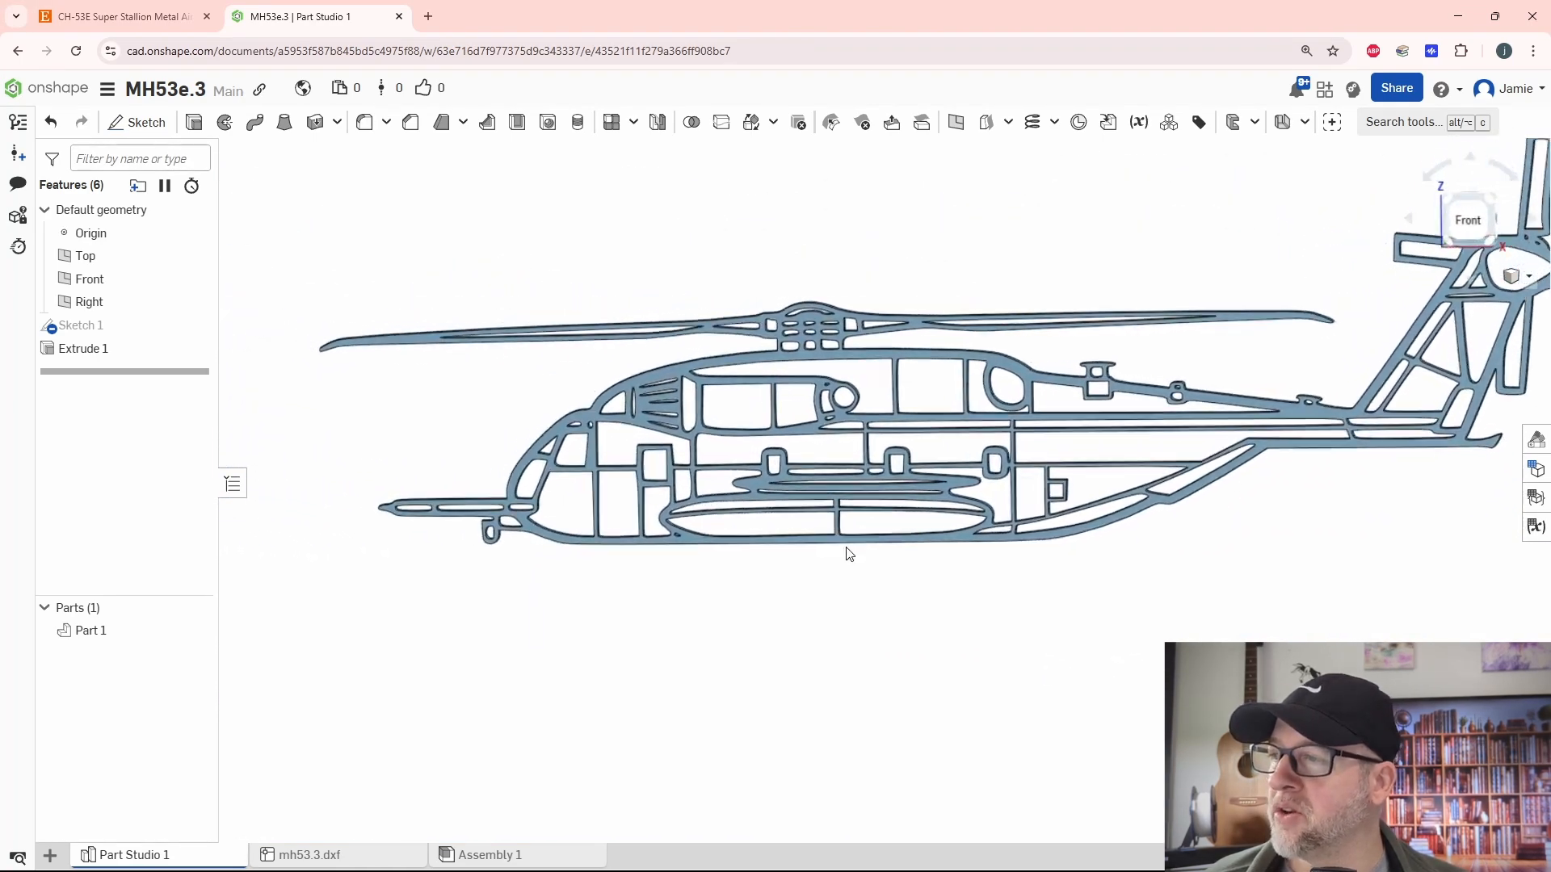
right_click_drag(848, 554, 949, 604)
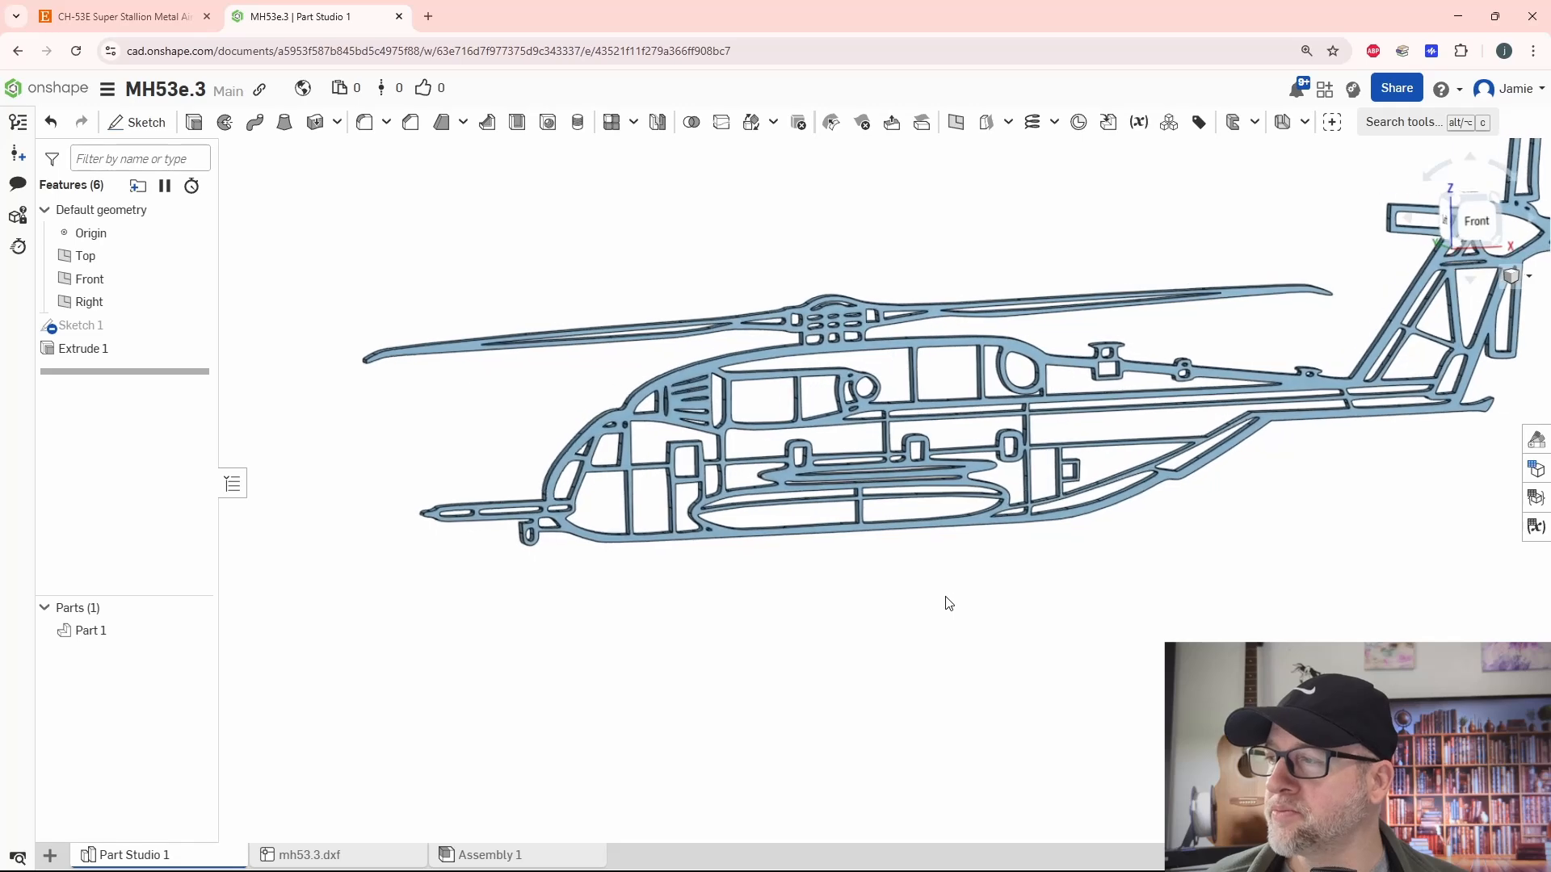
key("shift+1")
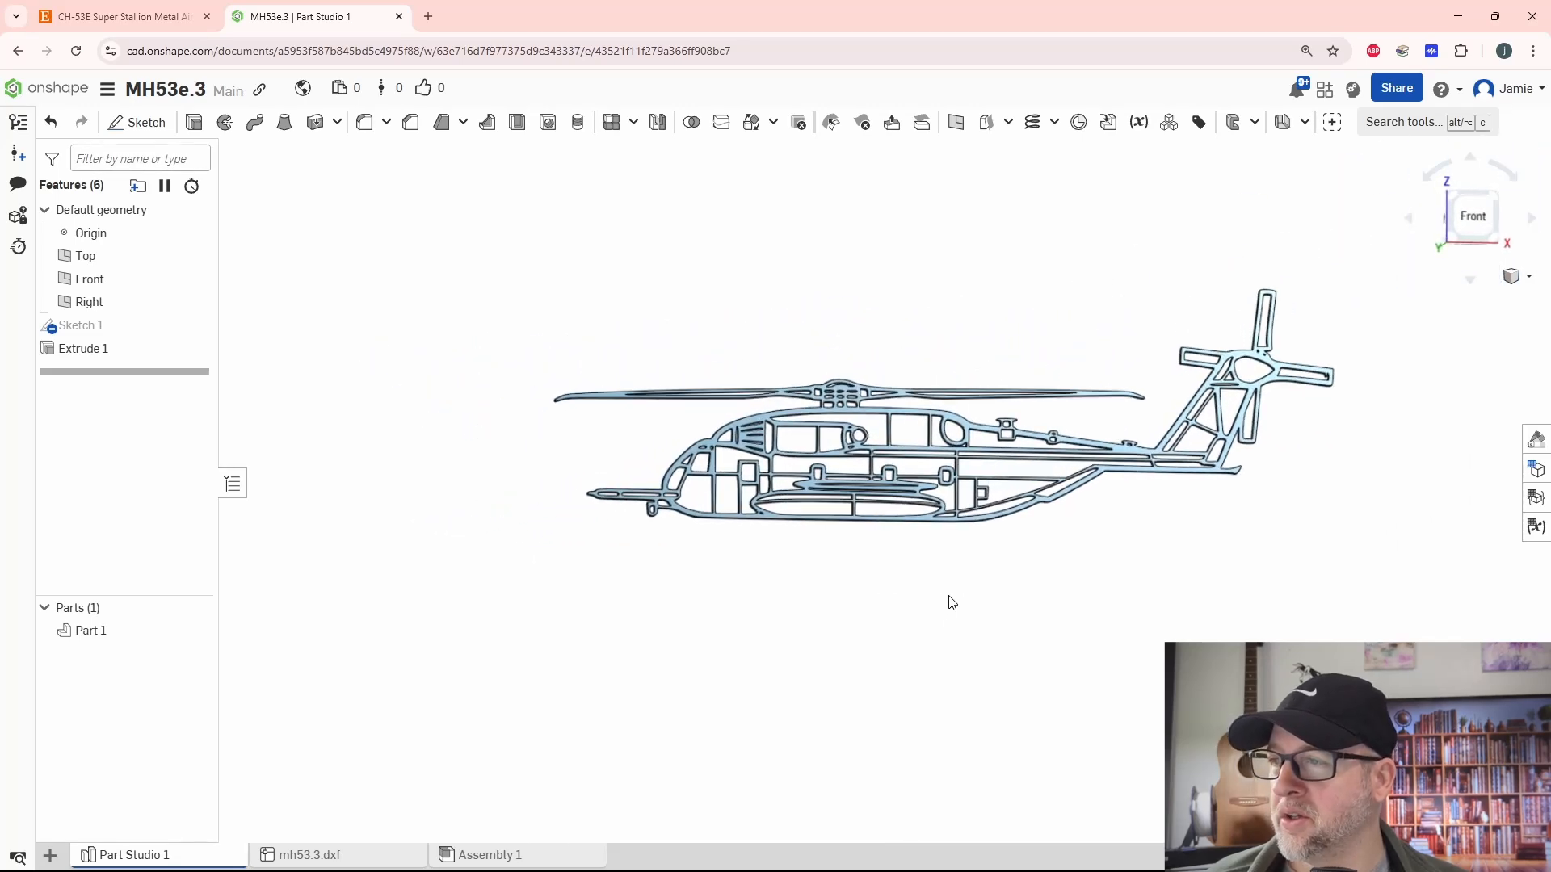
scroll(970, 597, "up", 5)
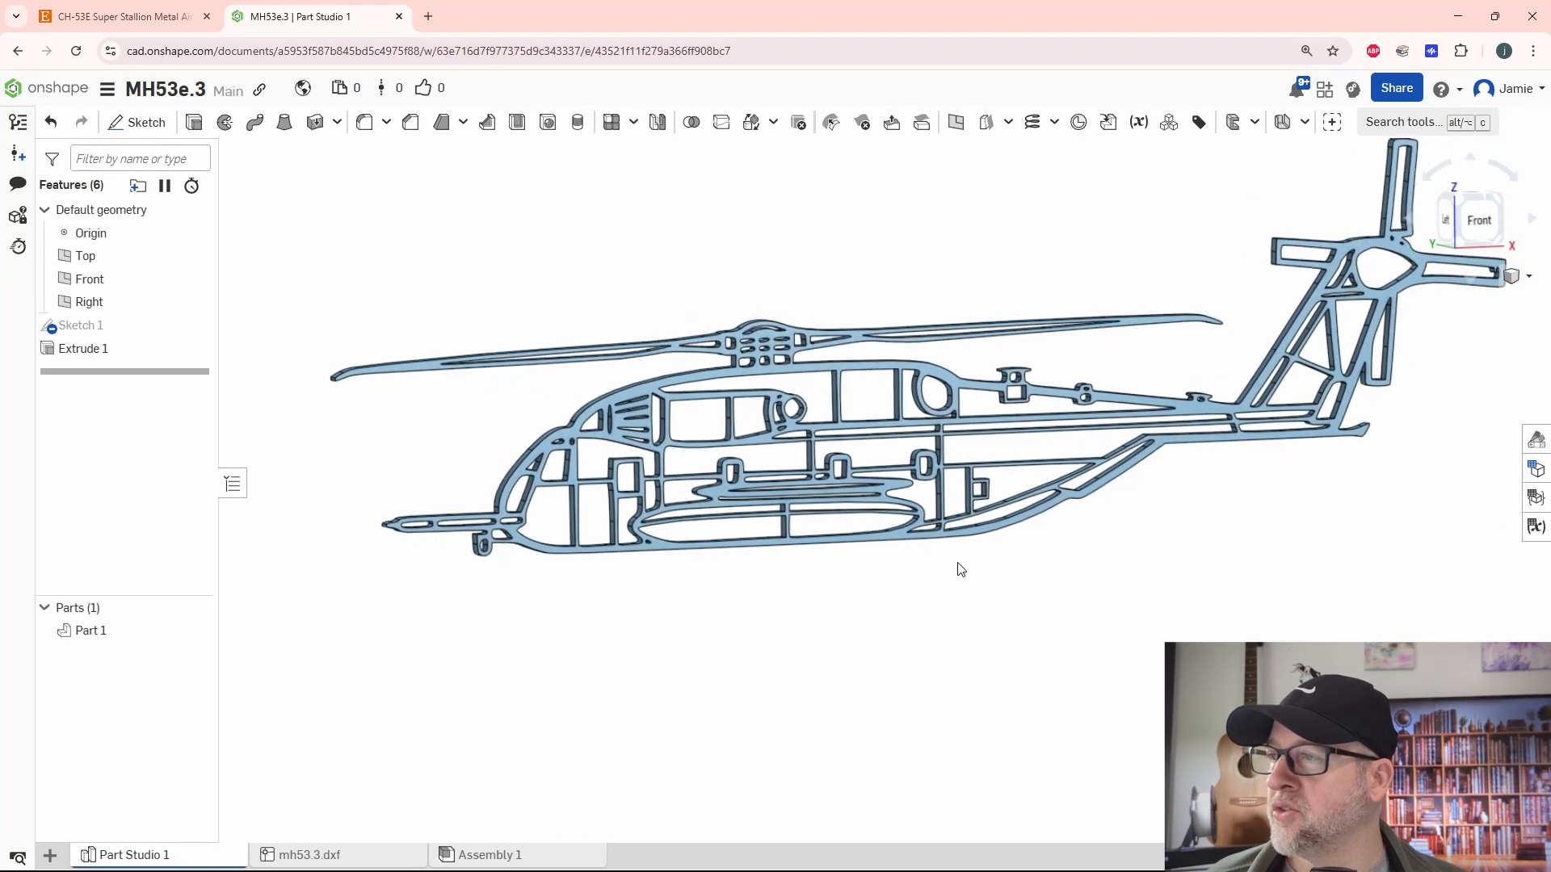
right_click_drag(958, 563, 968, 564)
scroll(799, 492, "down", 2)
middle_click_drag(798, 489, 725, 489)
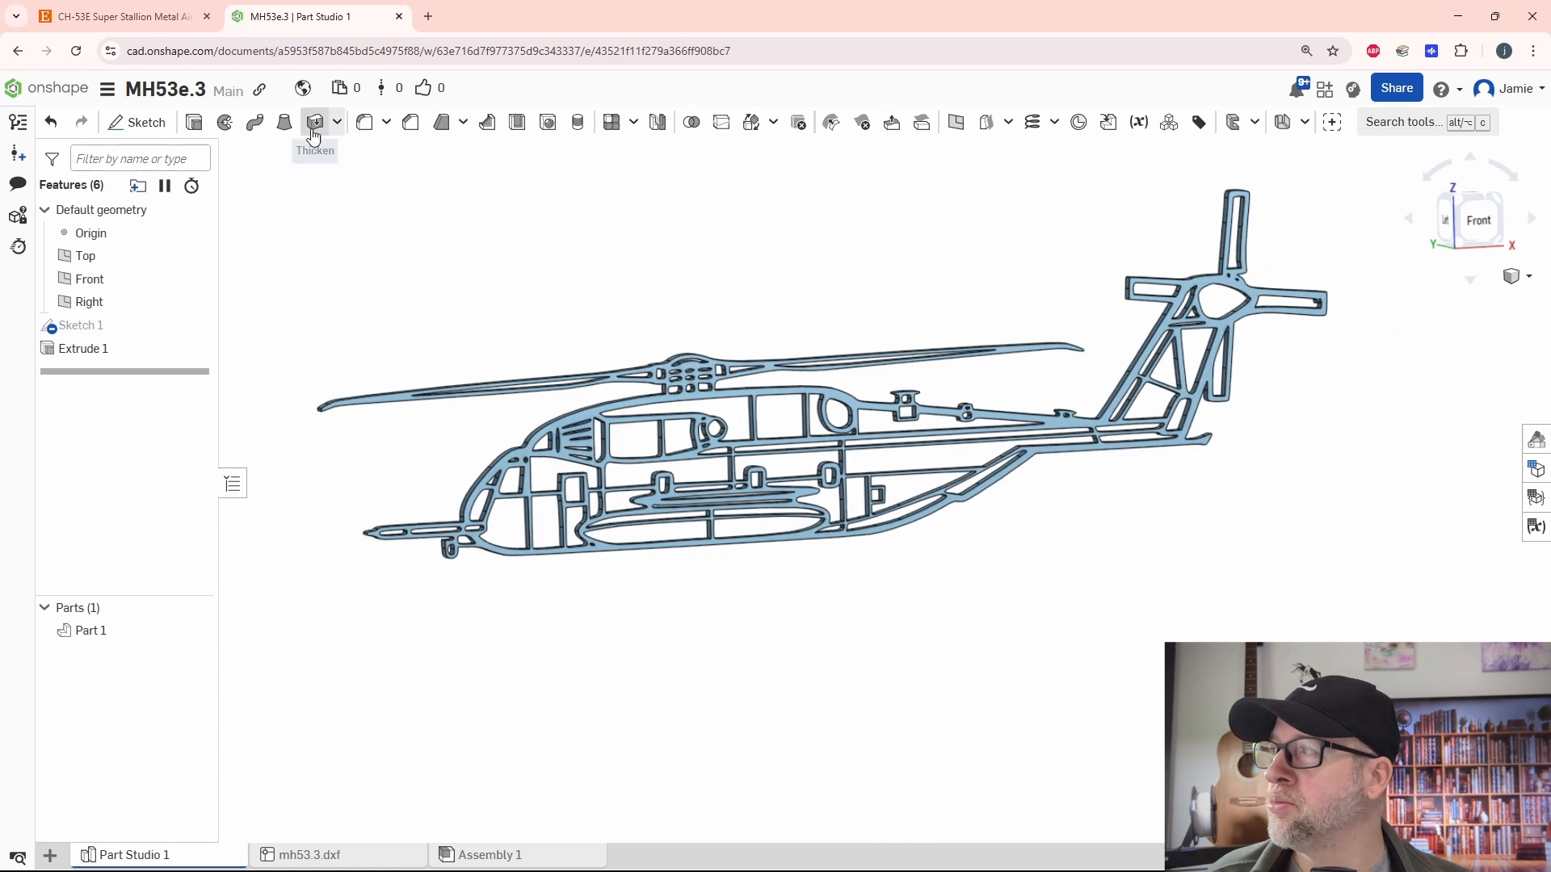
- Export the helicopter part as a binary STL named mh53e, in millimetres at fine resolution, as a download
left_click(107, 97)
left_click(549, 283)
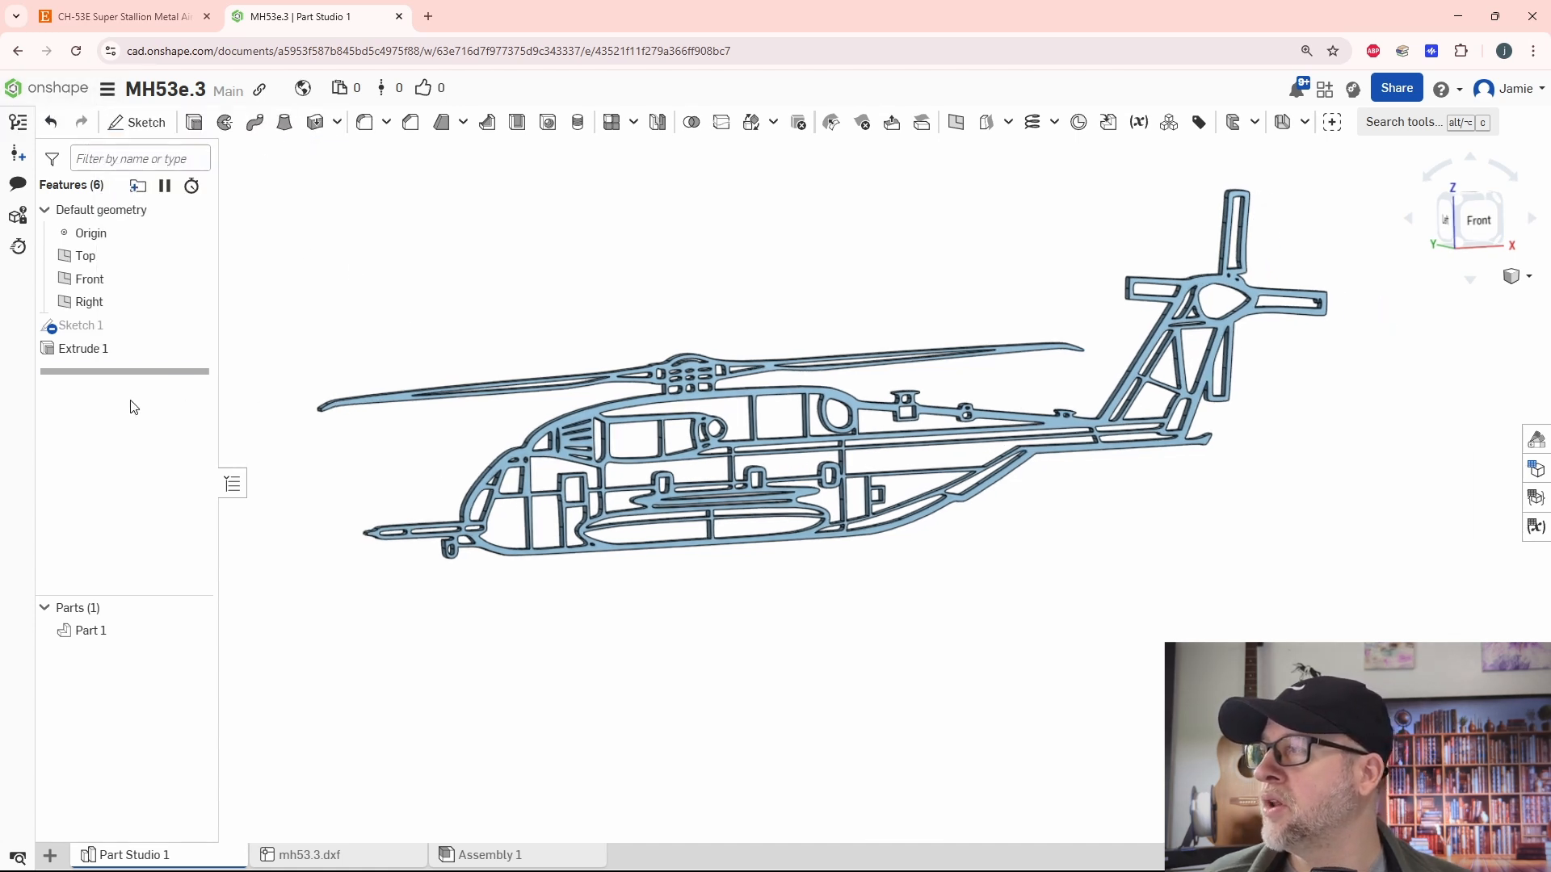
left_click(85, 632)
right_click(85, 634)
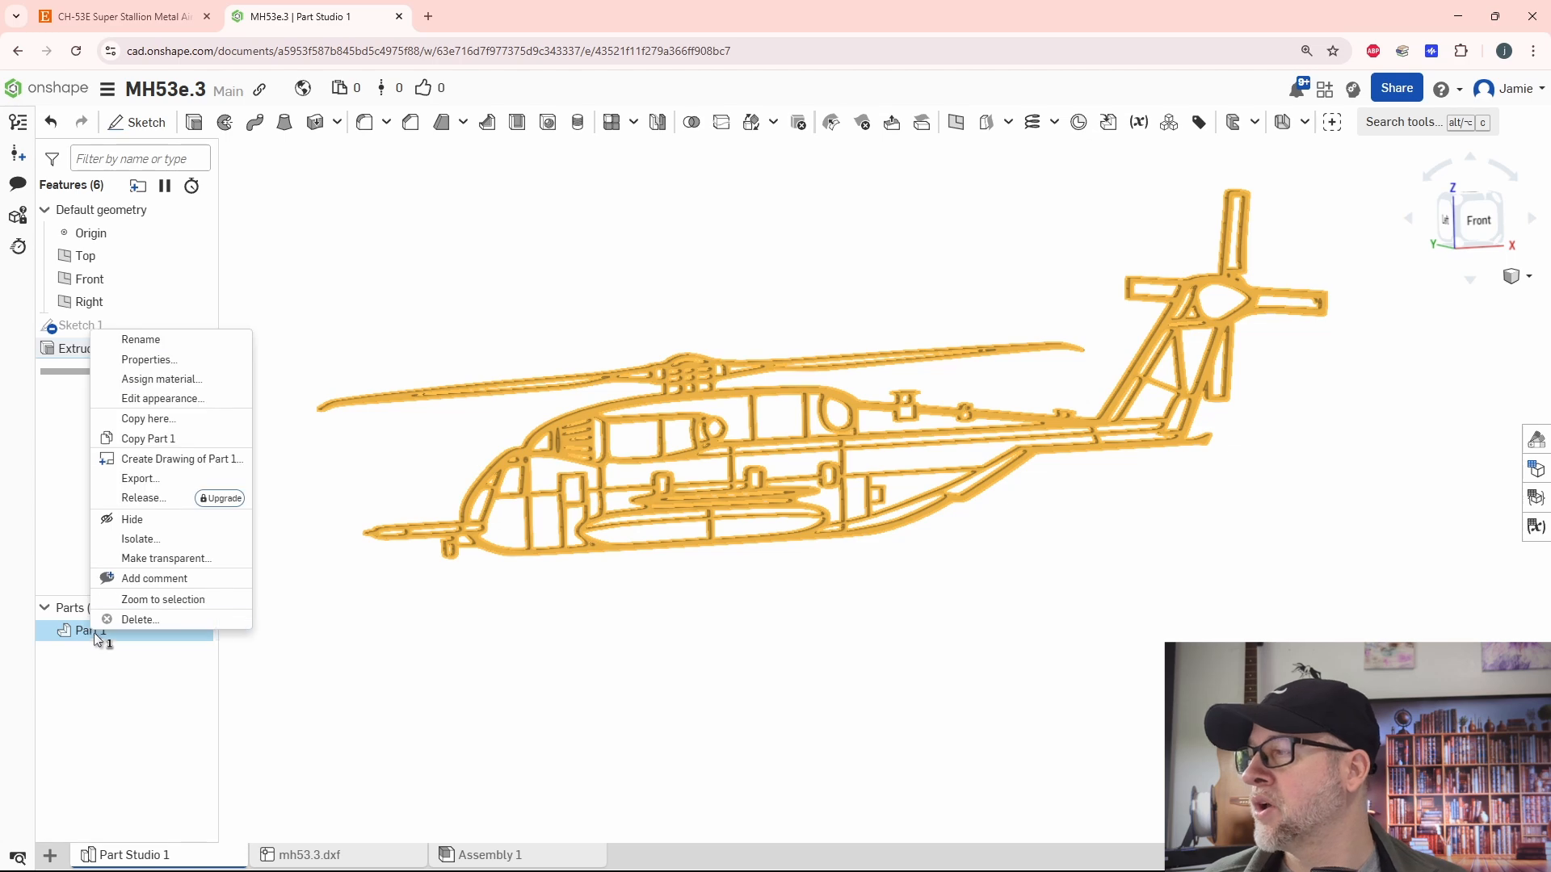
left_click(142, 479)
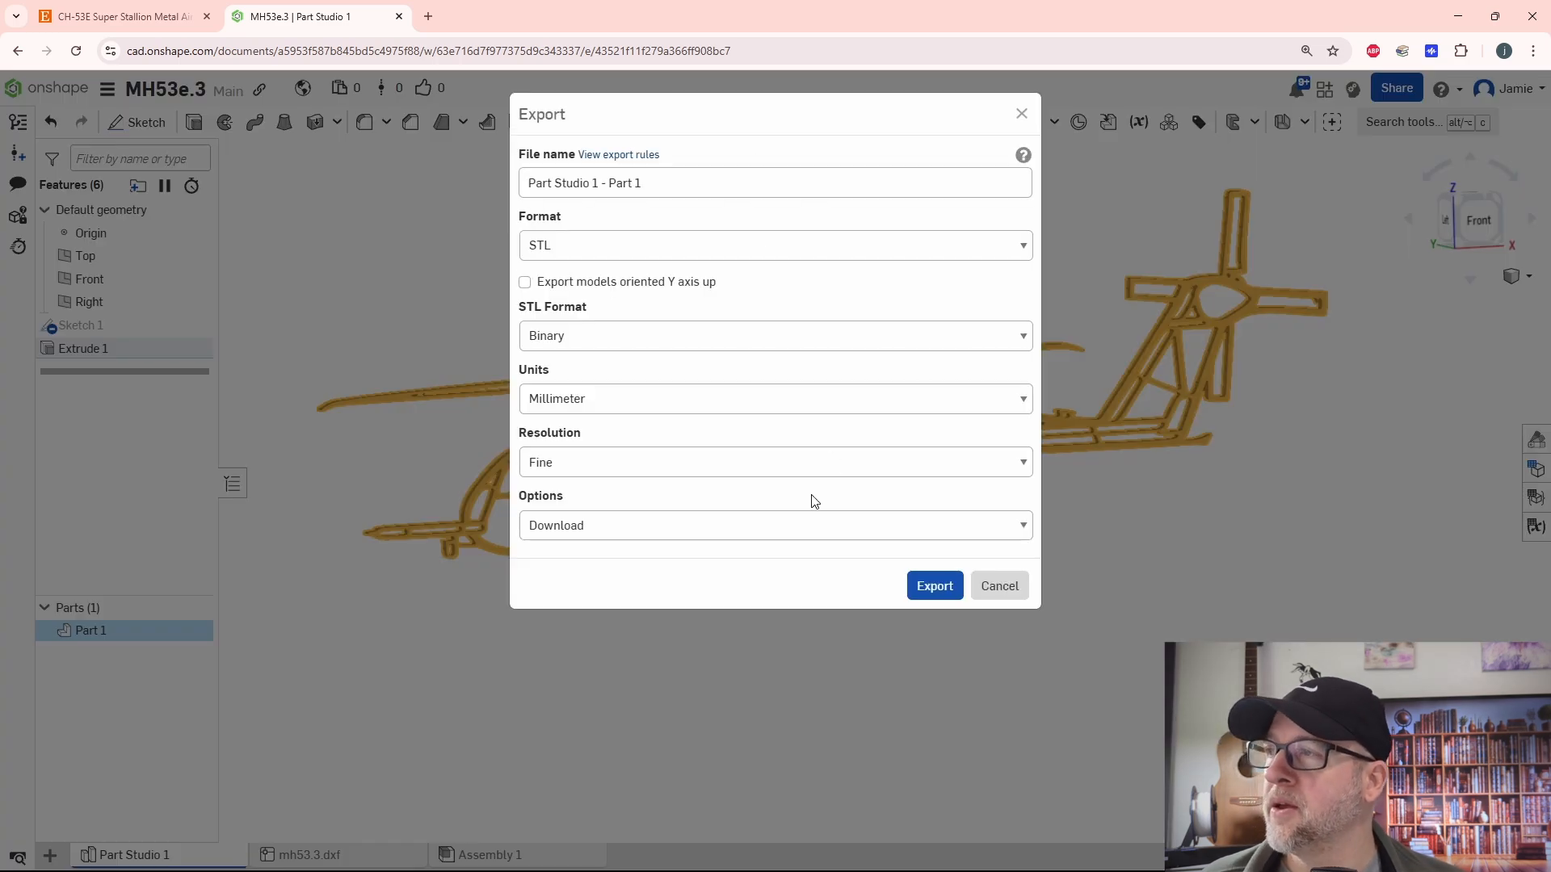
left_click_drag(669, 182, 527, 191)
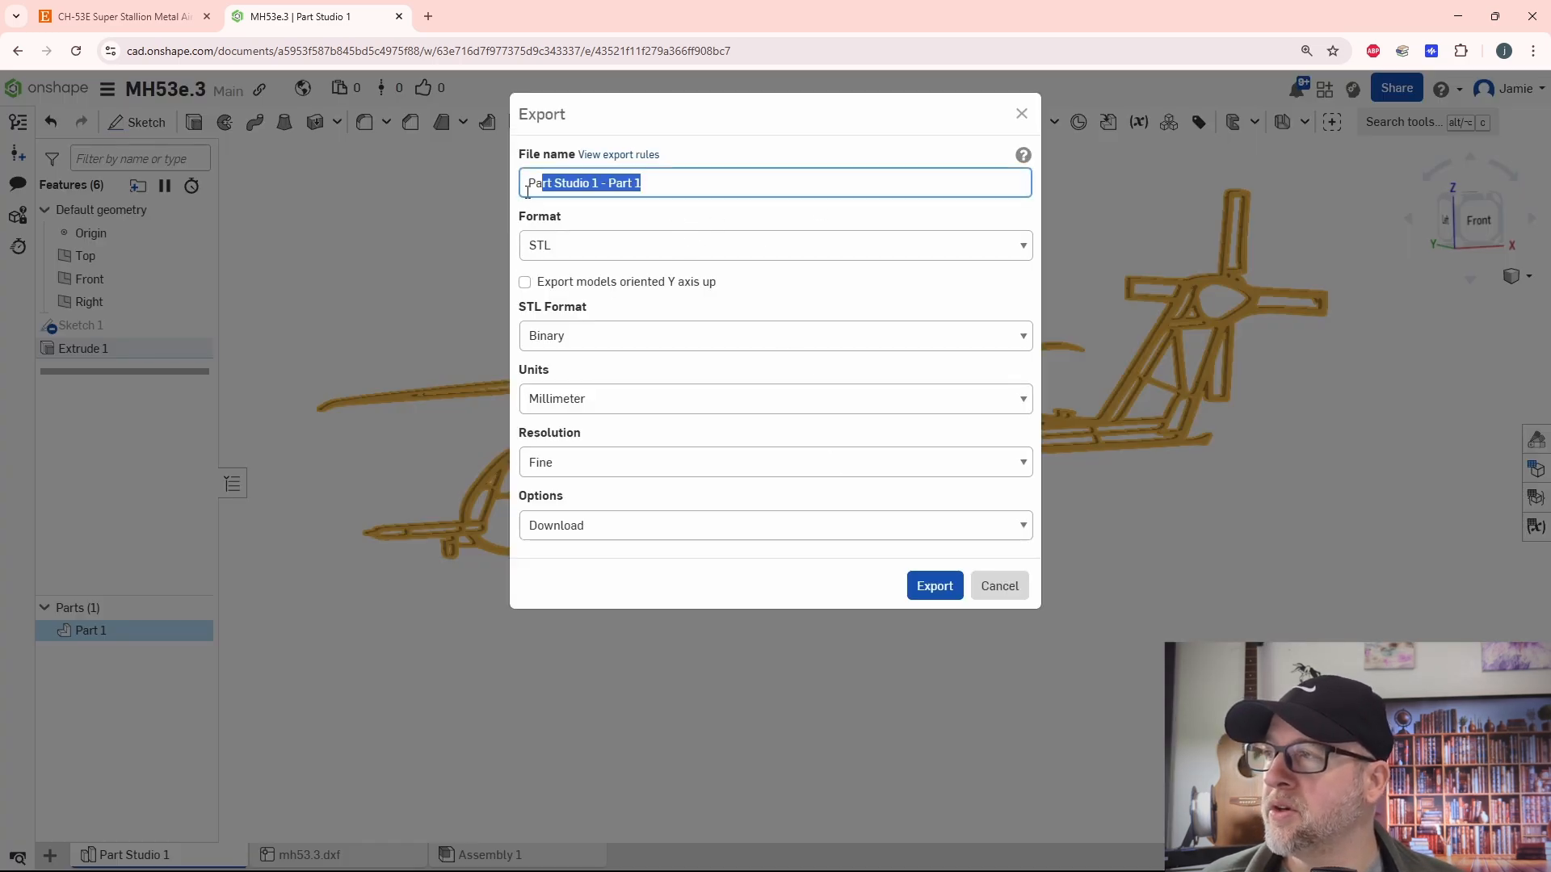
type("mh53e")
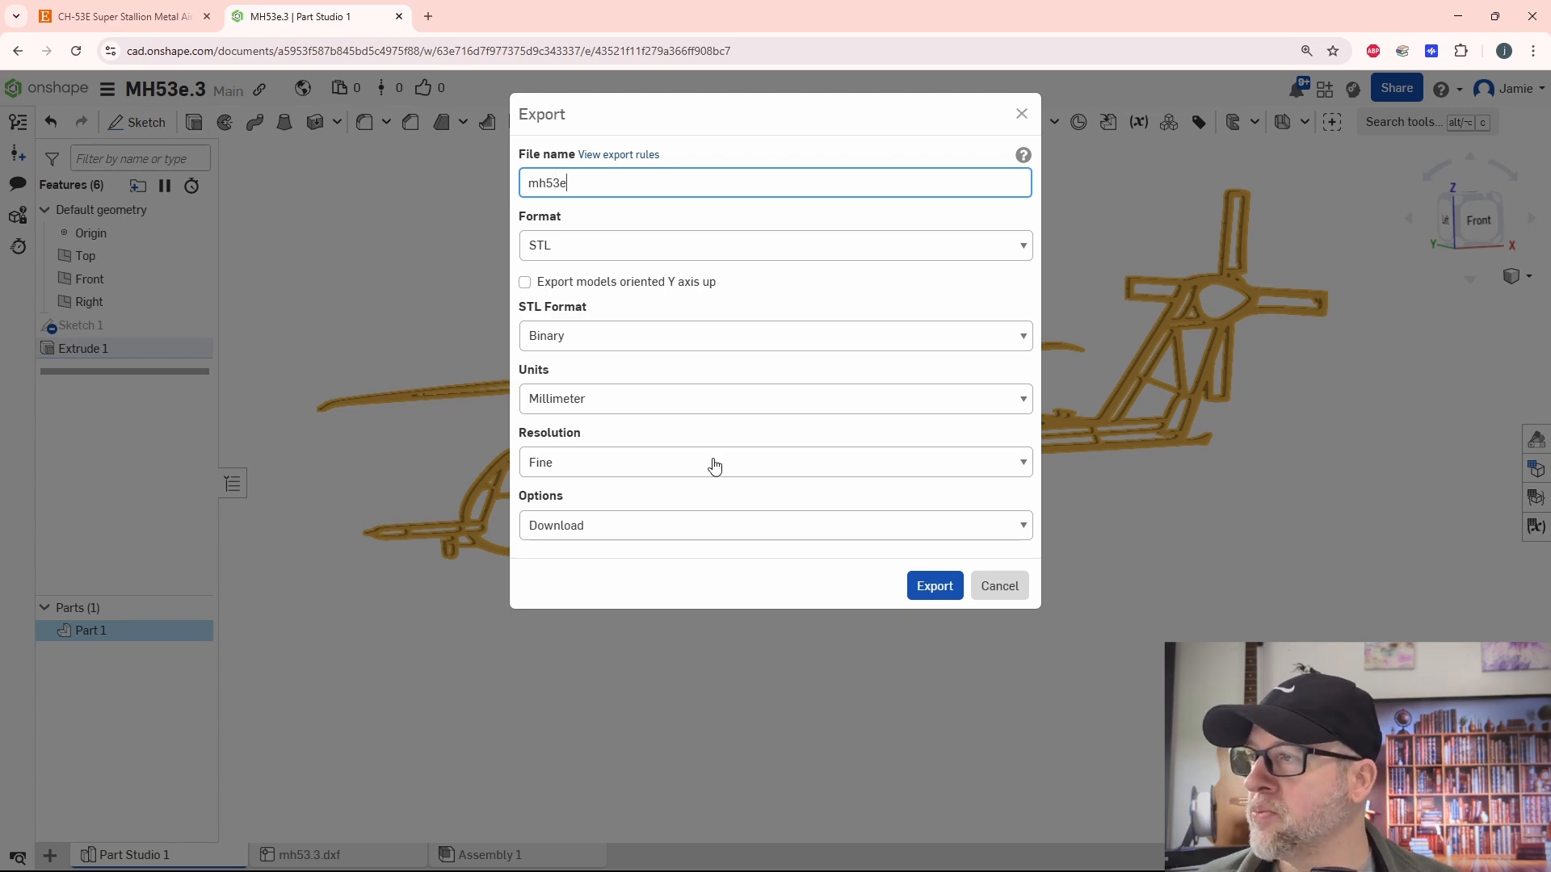
left_click(929, 585)
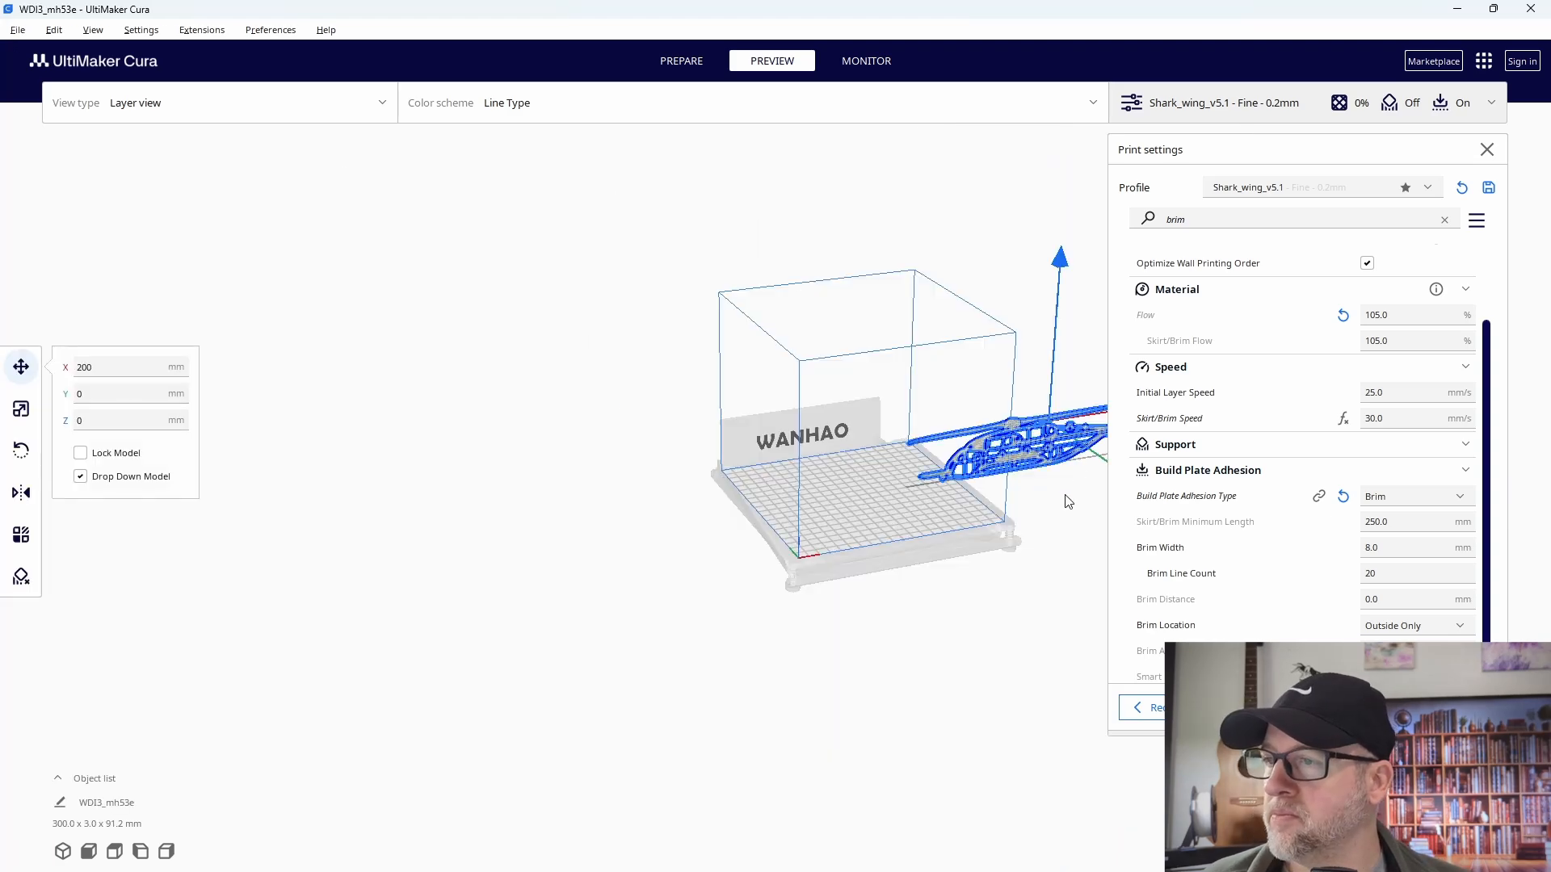
- Switch to UltiMaker Cura and move the imported helicopter along X onto the build plate, to about 26.8 mm
middle_click_drag(1064, 496, 777, 521)
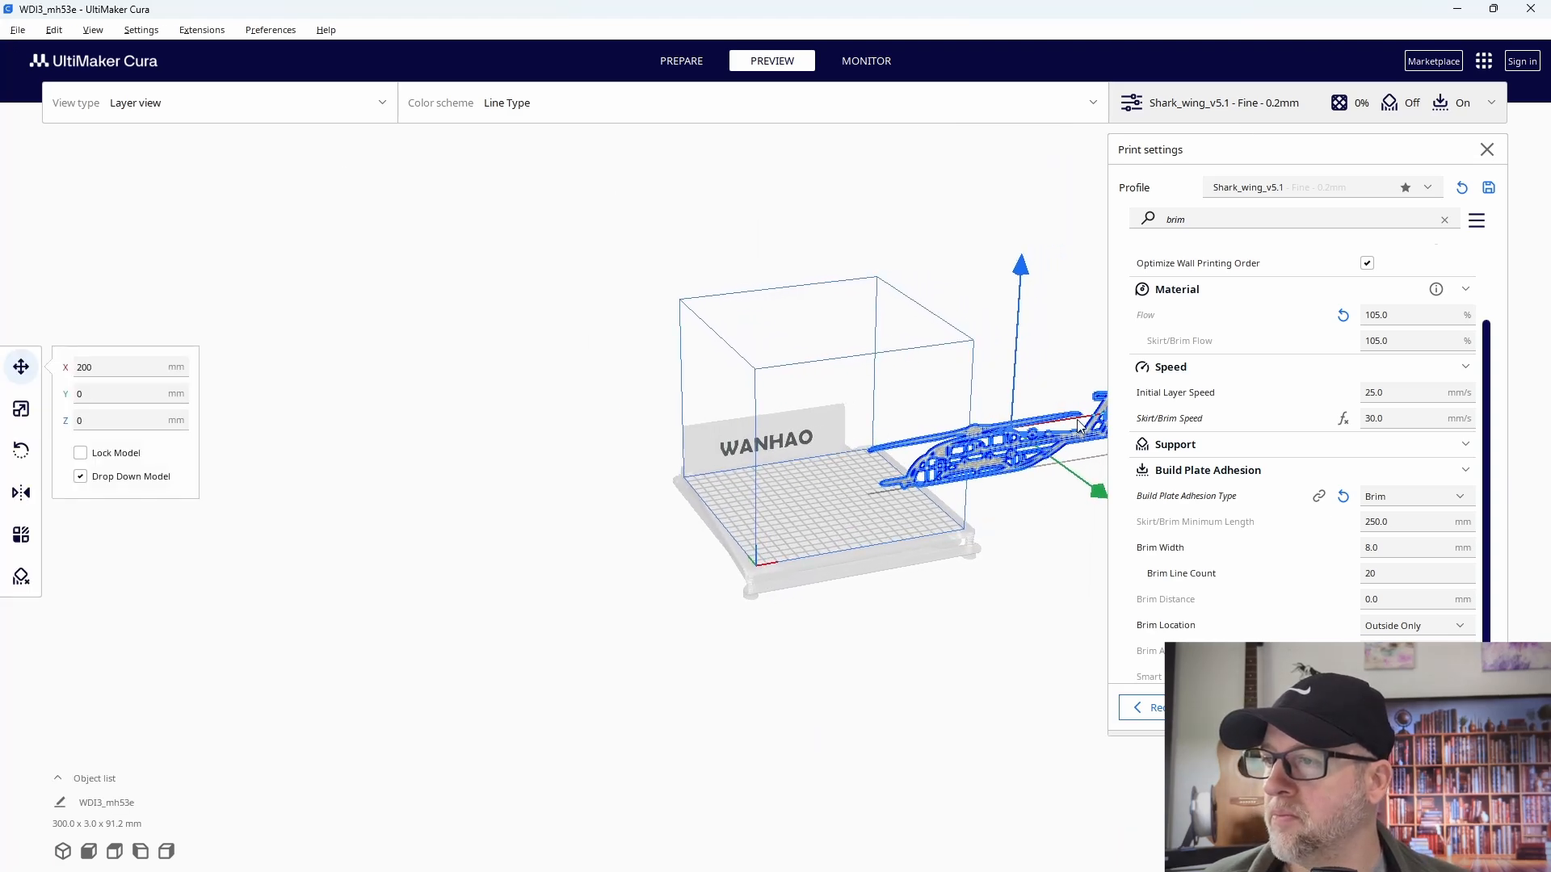
left_click(945, 447)
left_click(1027, 451)
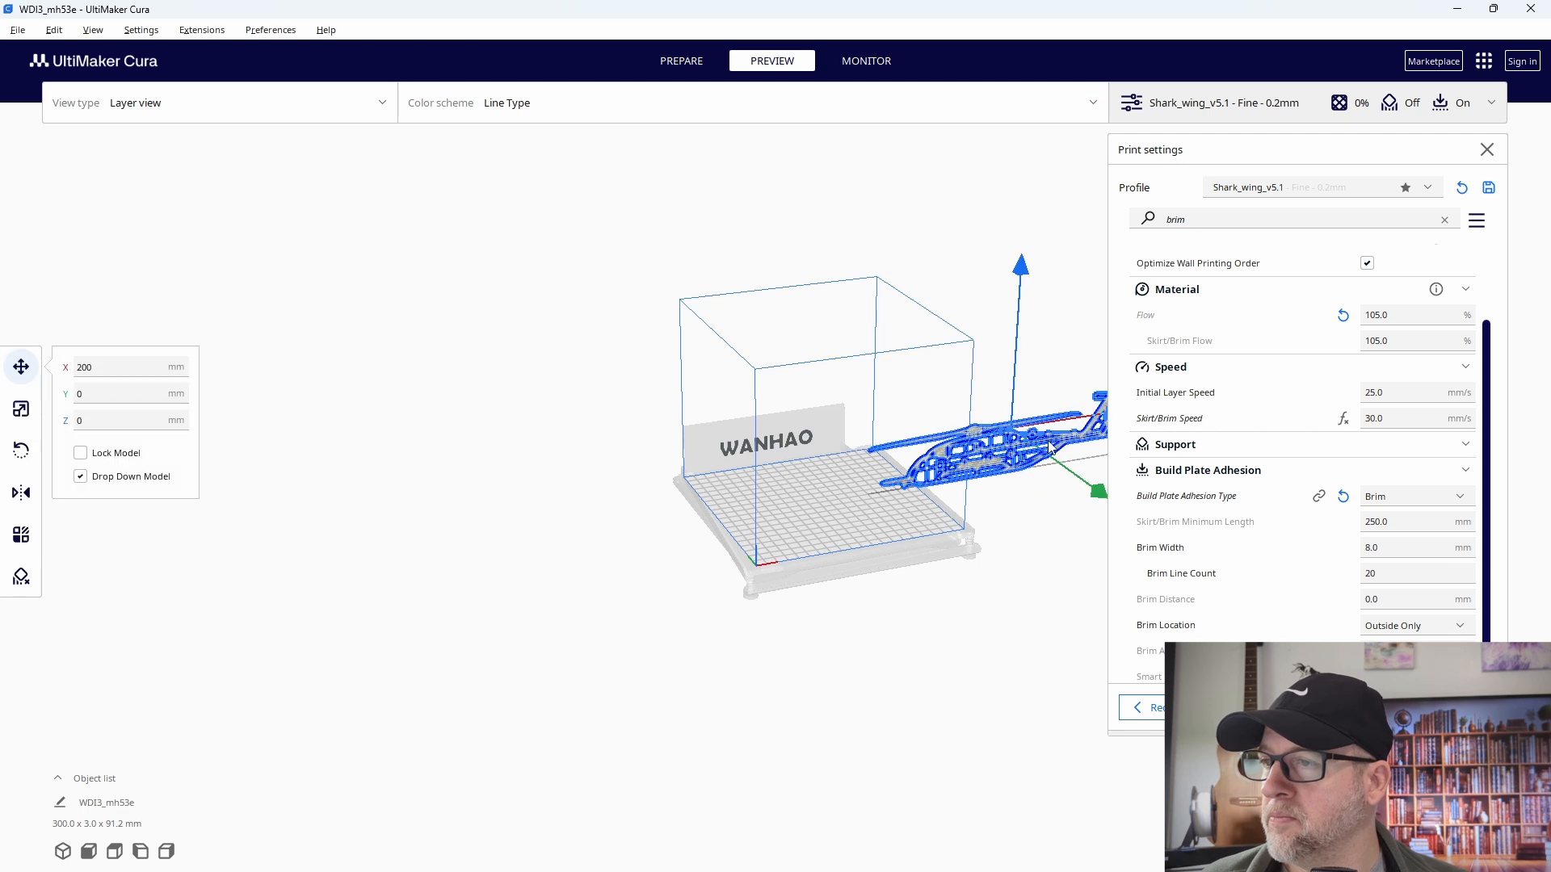
middle_click_drag(1053, 495, 936, 507)
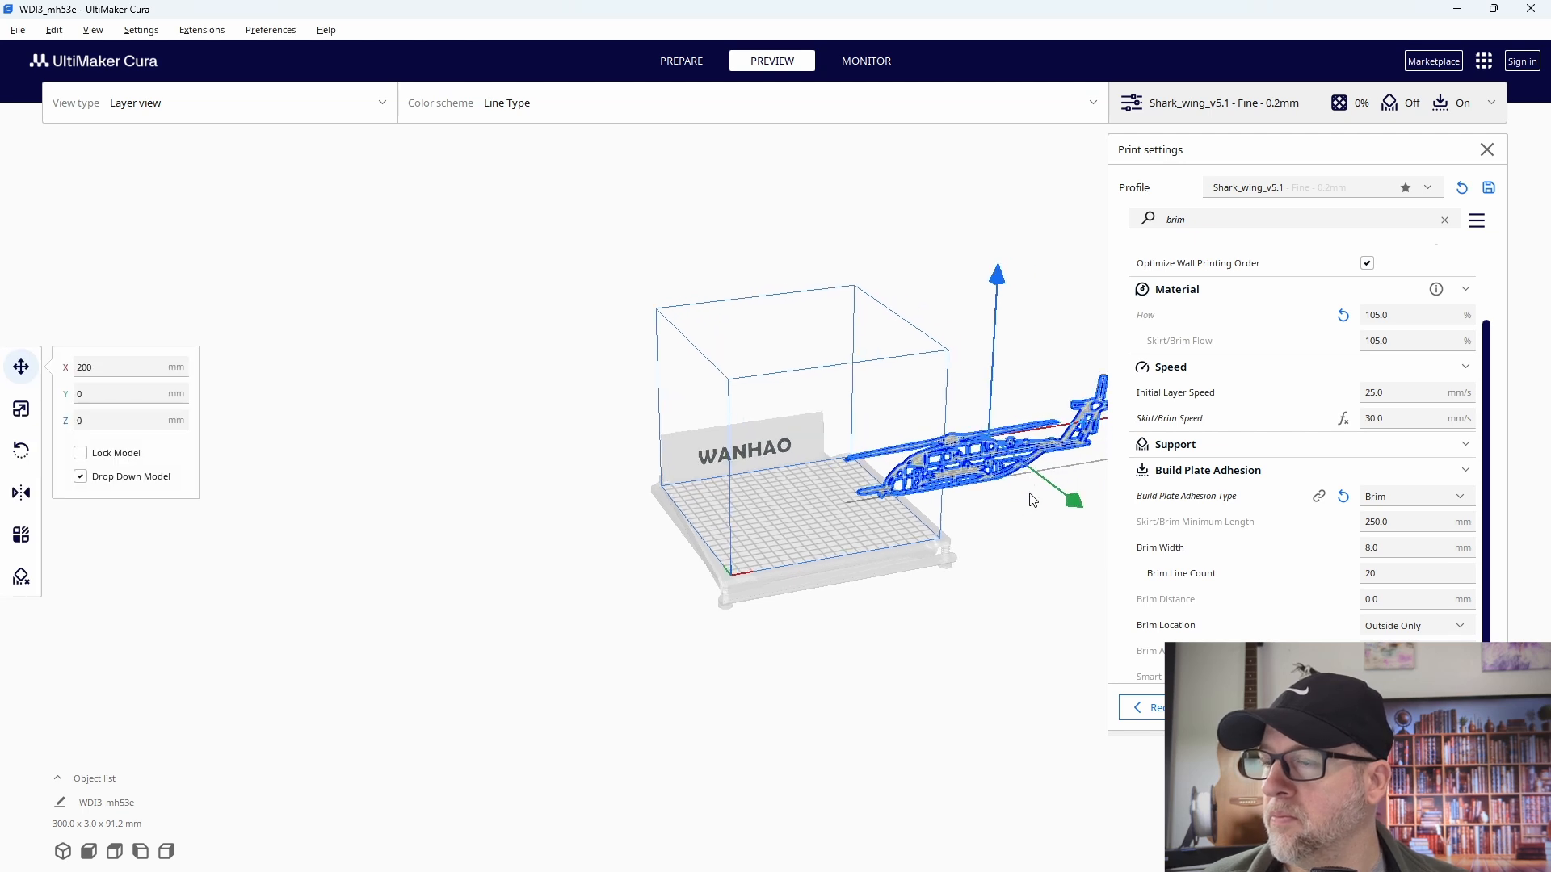
middle_click_drag(1029, 493, 707, 577)
left_click_drag(1086, 447, 842, 557)
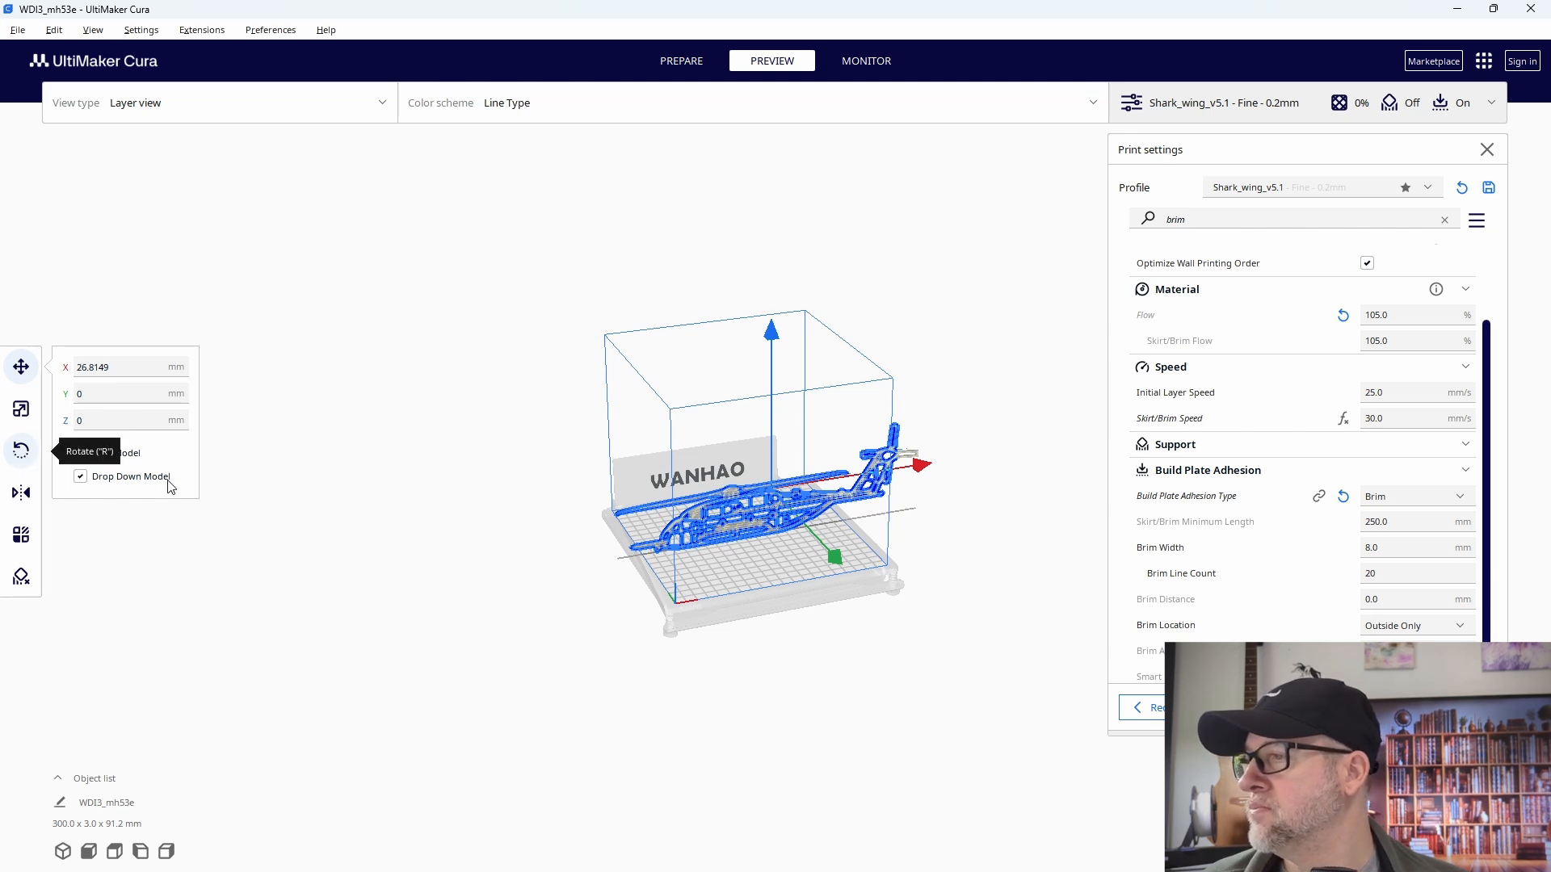
- Rotate the upright helicopter about the X axis onto its broad face and lay it flat on the build plate
key("r")
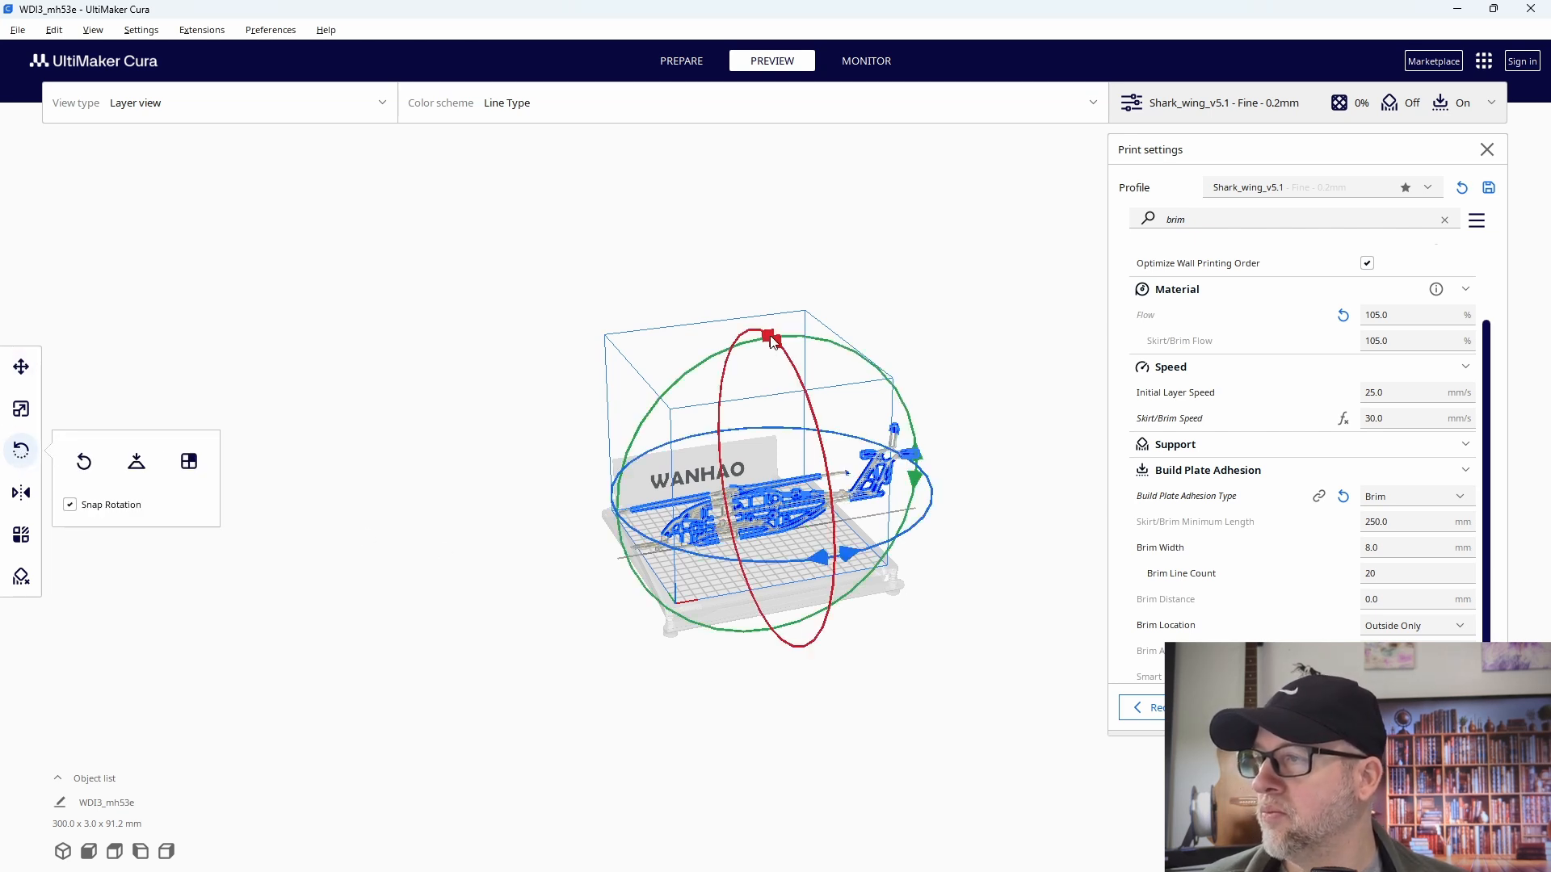
left_click_drag(771, 341, 589, 430)
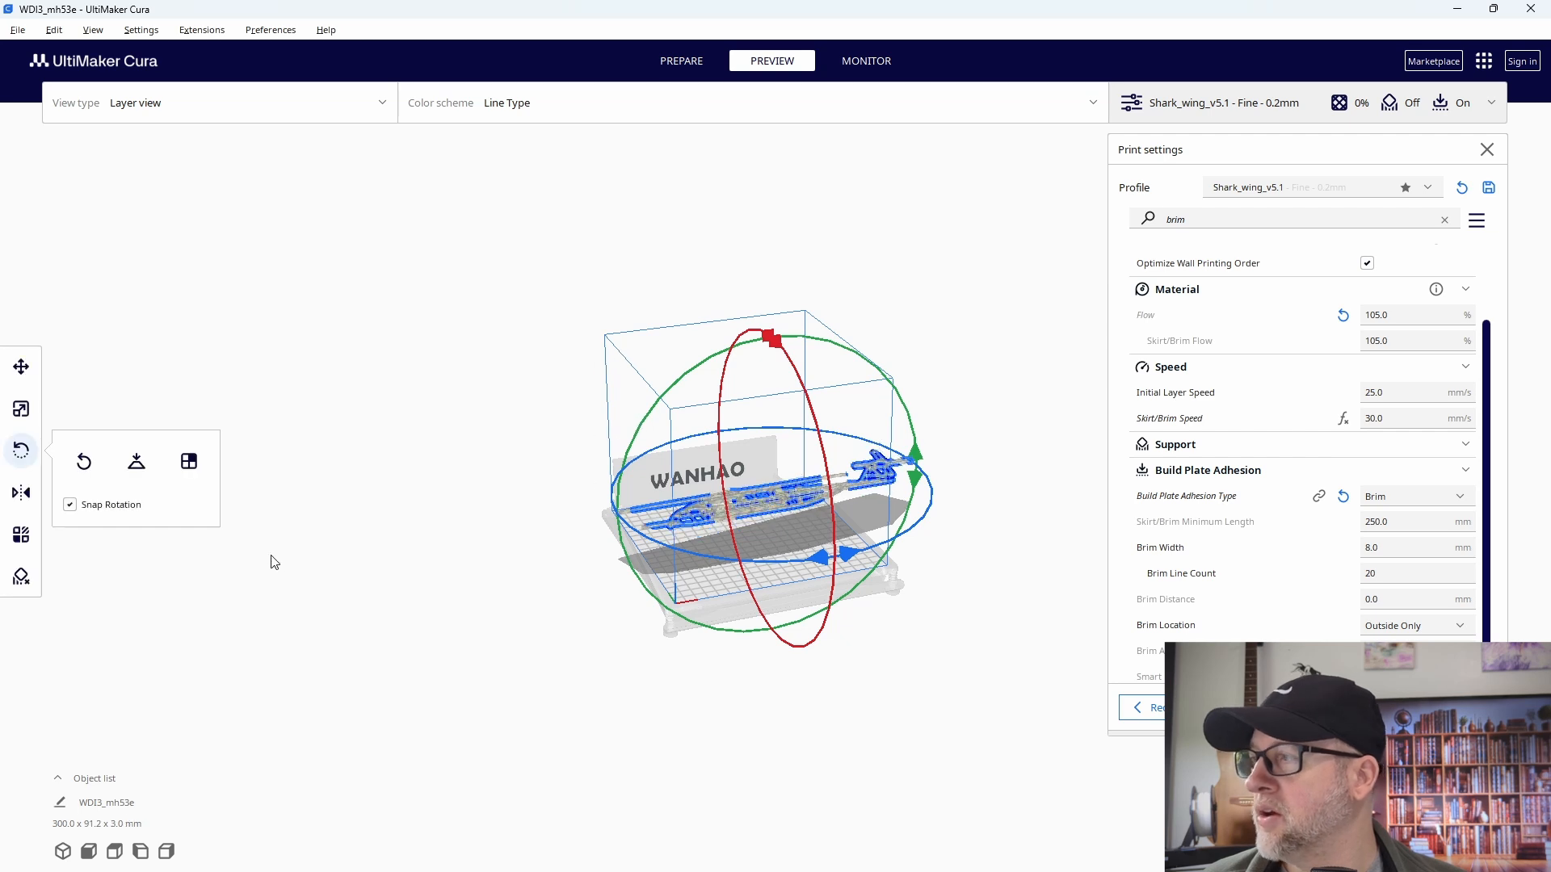
left_click(136, 462)
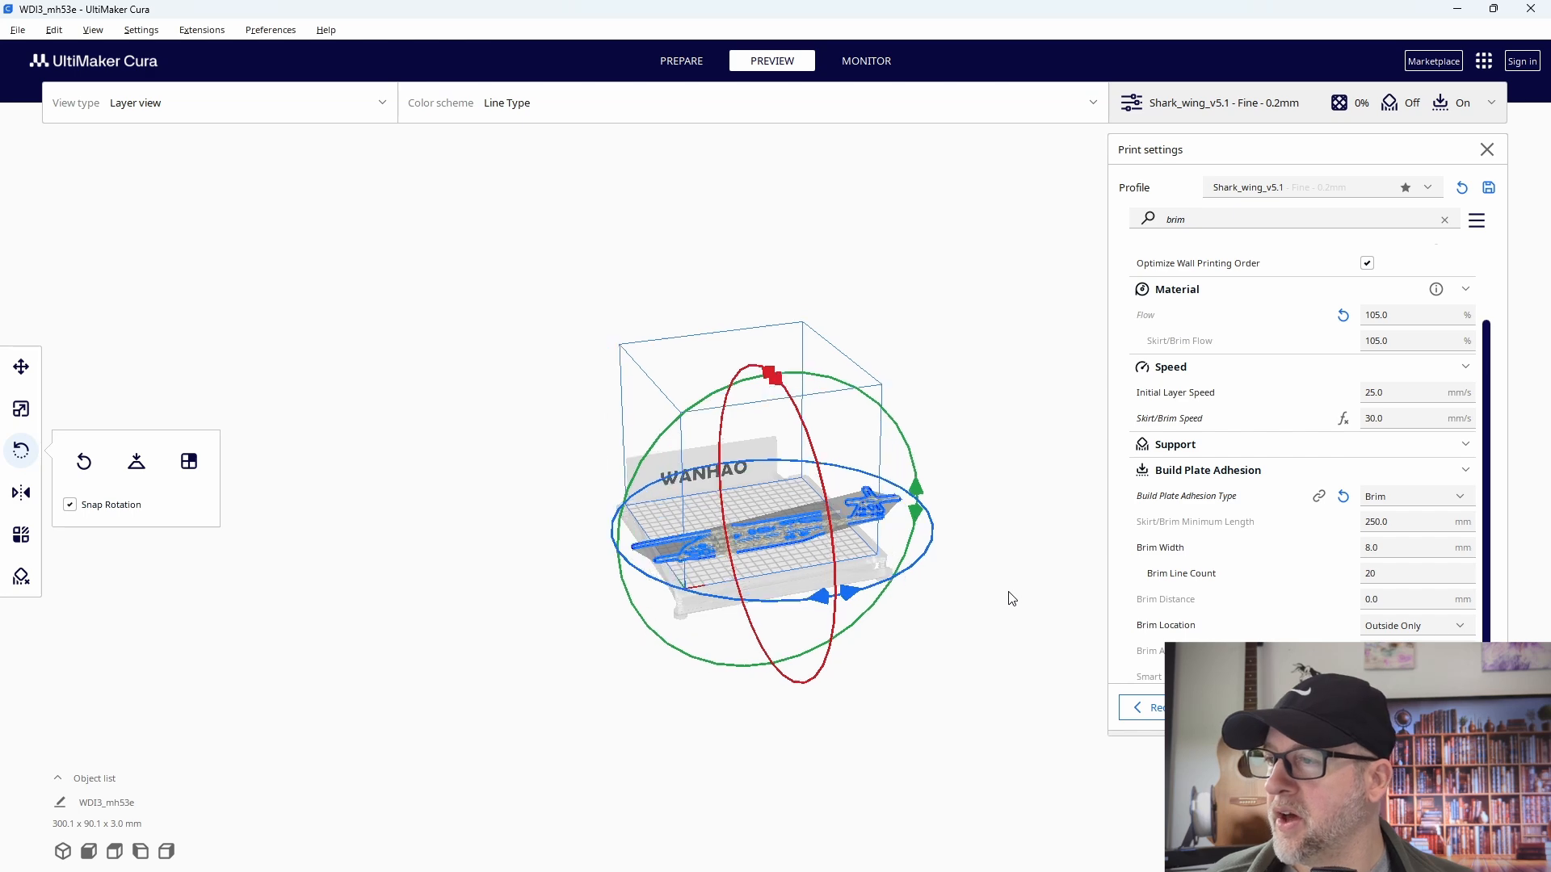
- Examine from above how the flat helicopter fits within the build plate's edges
right_click_drag(968, 575, 915, 665)
scroll(889, 650, "up", 5)
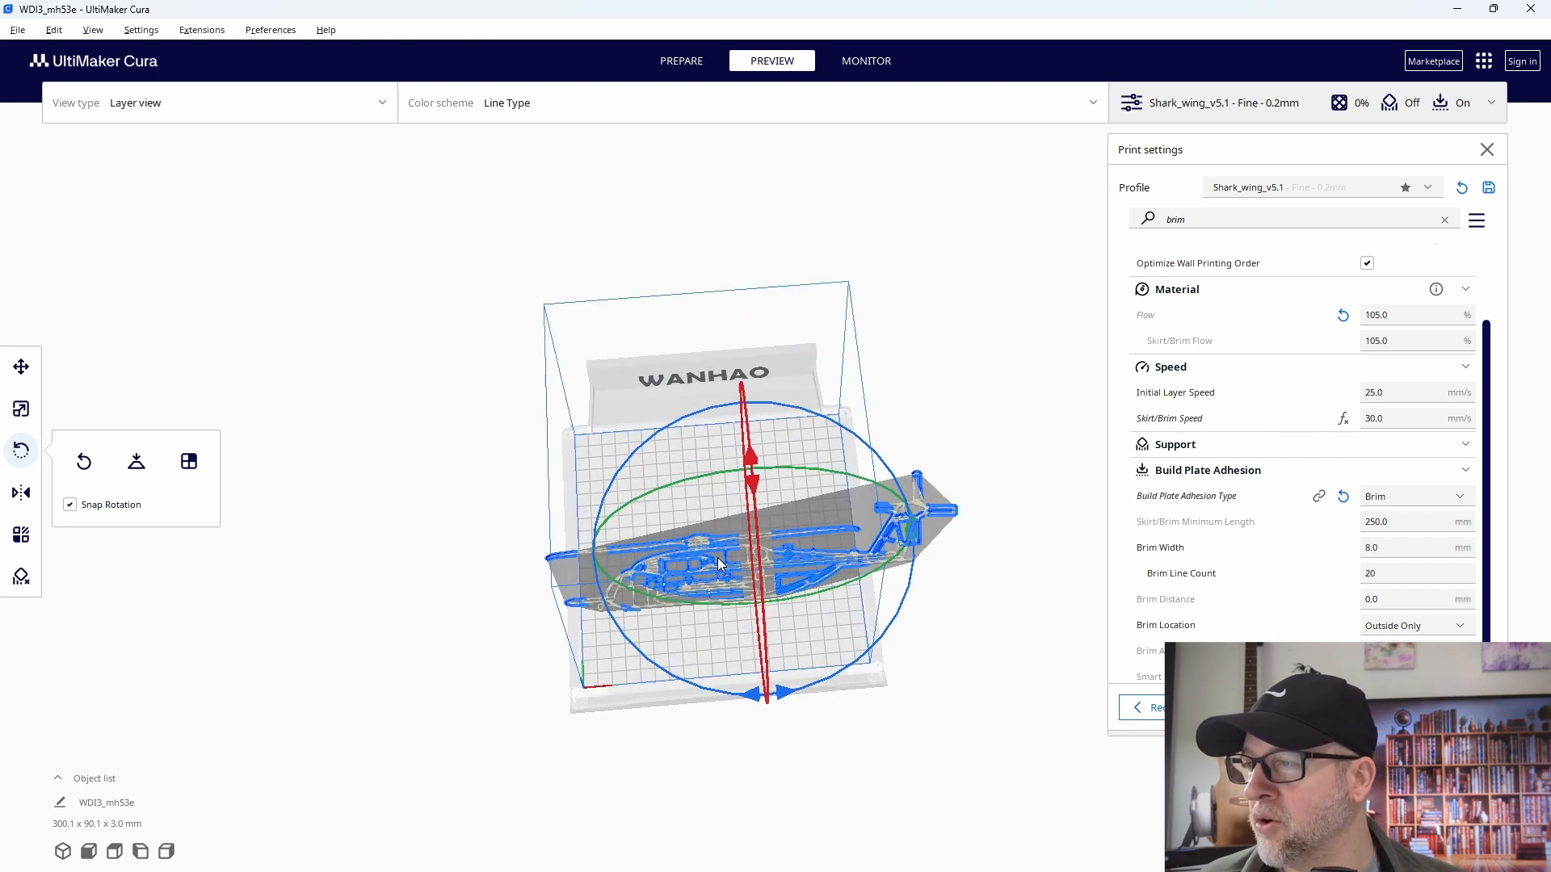
middle_click_drag(866, 647, 933, 410)
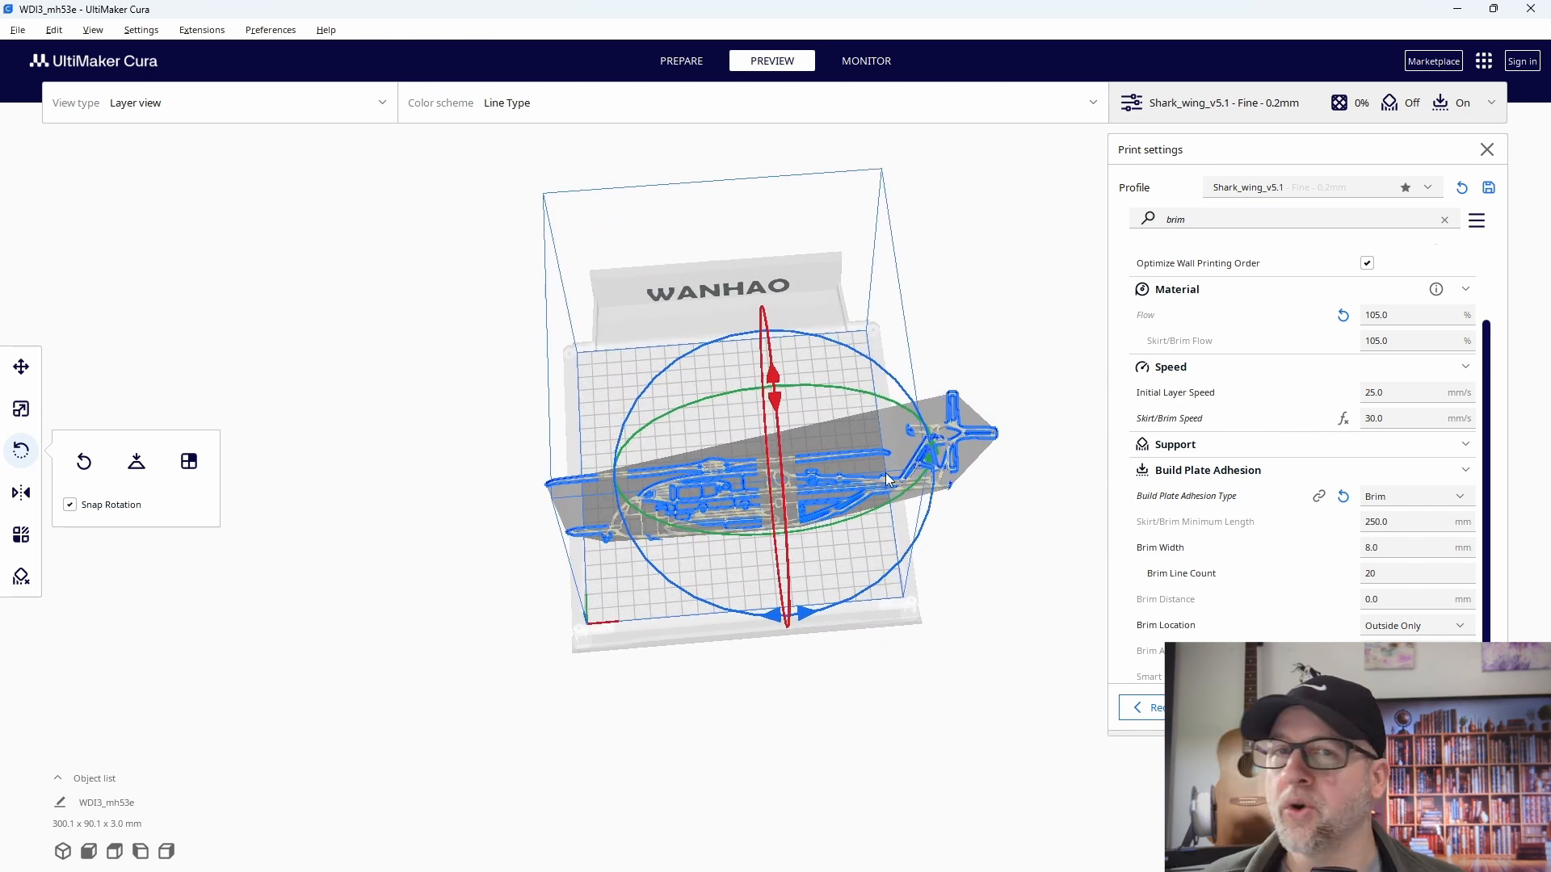
scroll(800, 547, "up", 6)
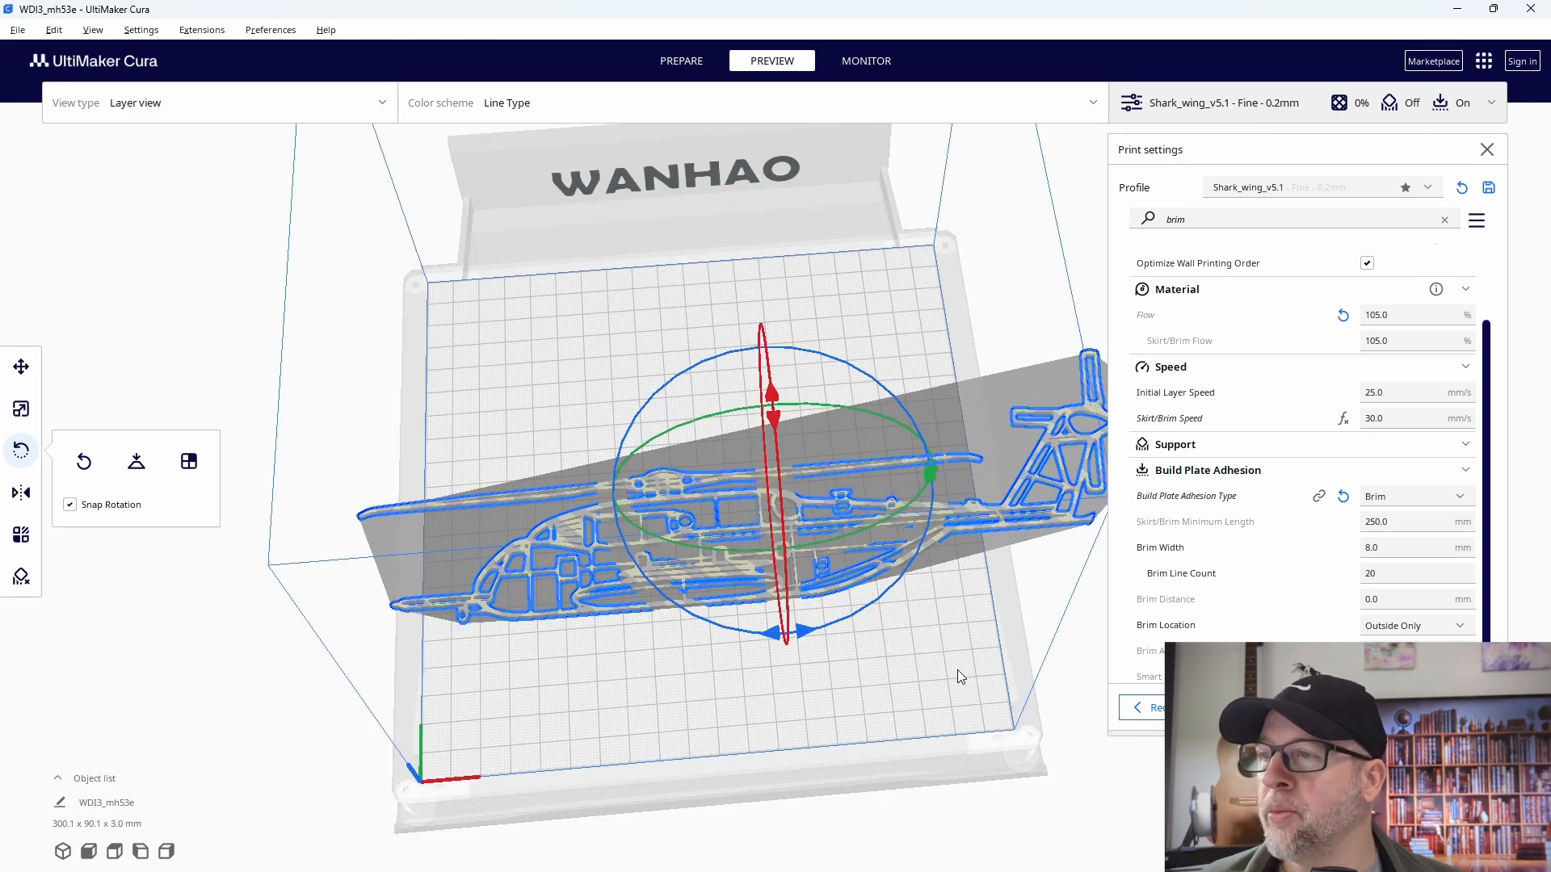
scroll(908, 609, "down", 2)
right_click_drag(958, 653, 816, 474)
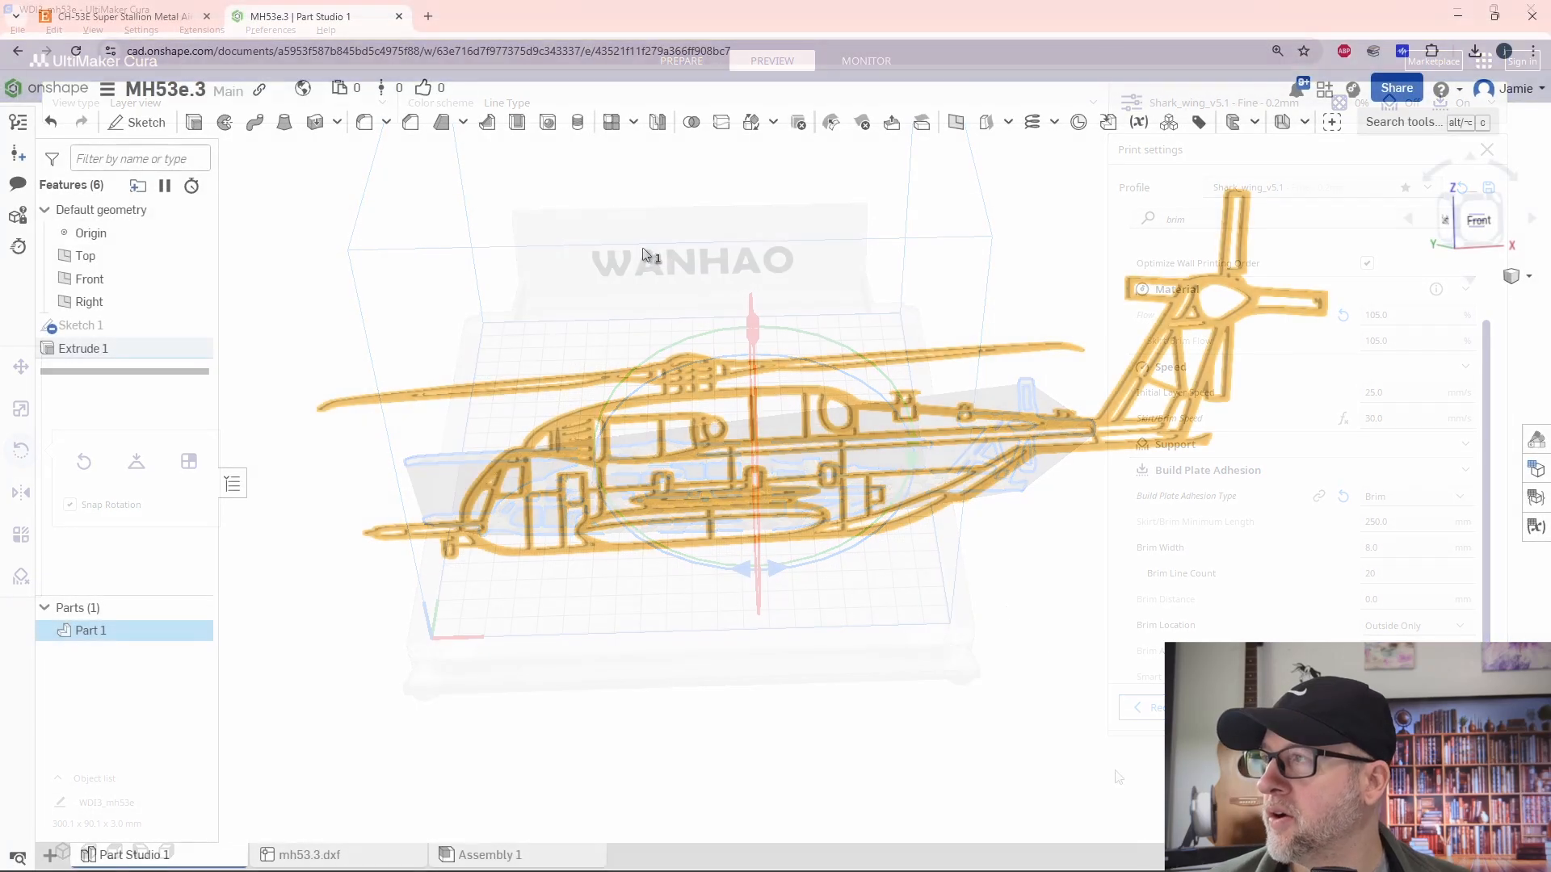
- Switch back to Onshape, clear the part selection, and examine the helicopter solid's rotor, fuselage and tail
left_click(643, 261)
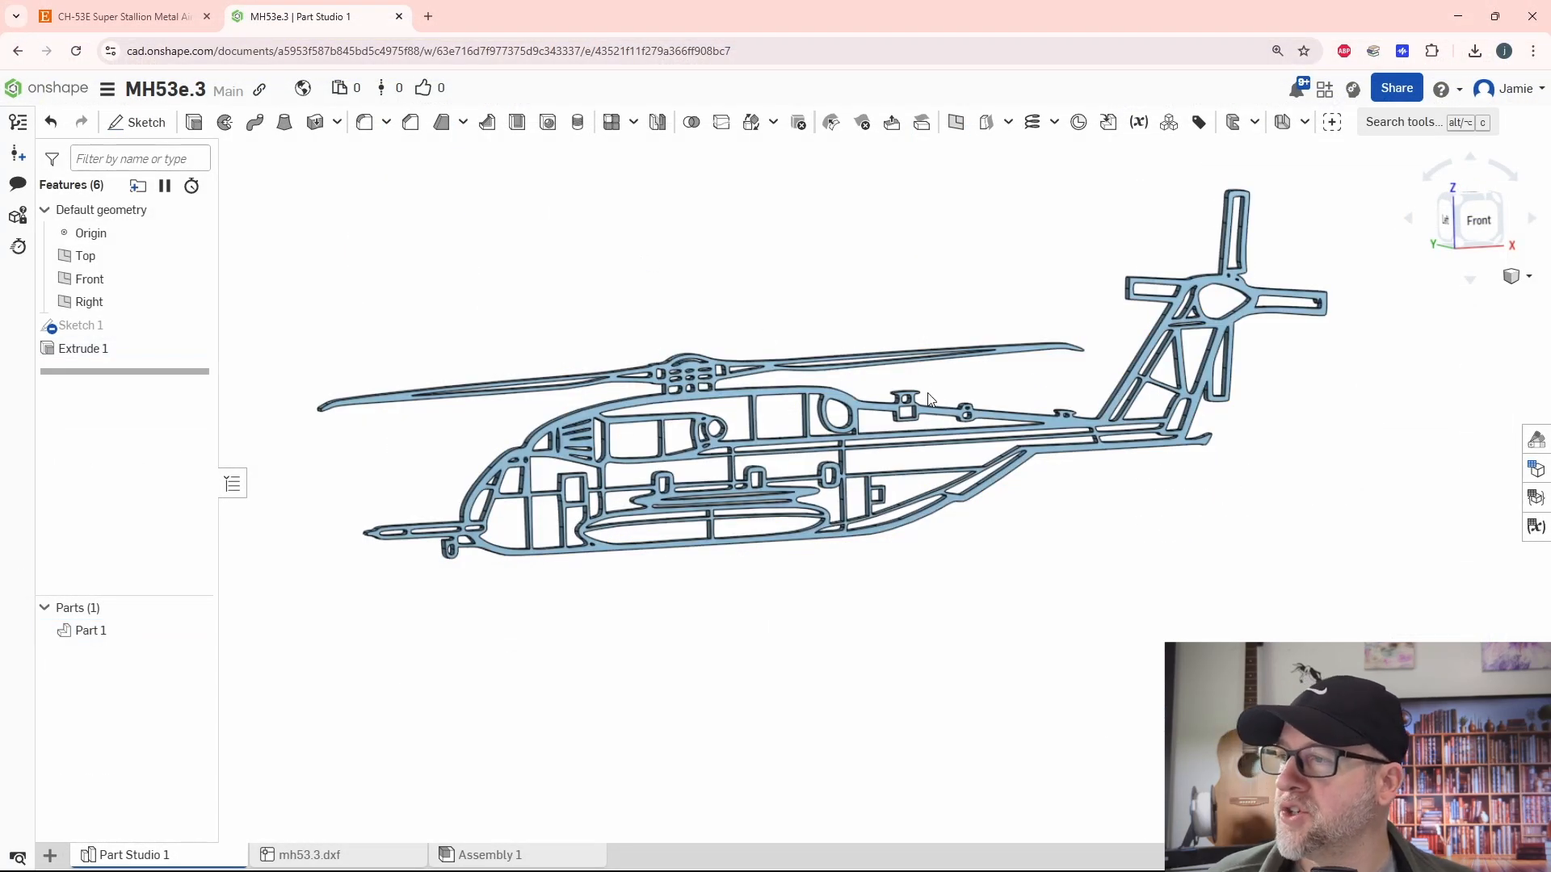
scroll(951, 387, "up", 1)
right_click_drag(951, 388, 966, 549)
scroll(981, 574, "down", 2)
scroll(981, 573, "up", 1)
scroll(981, 574, "up", 1)
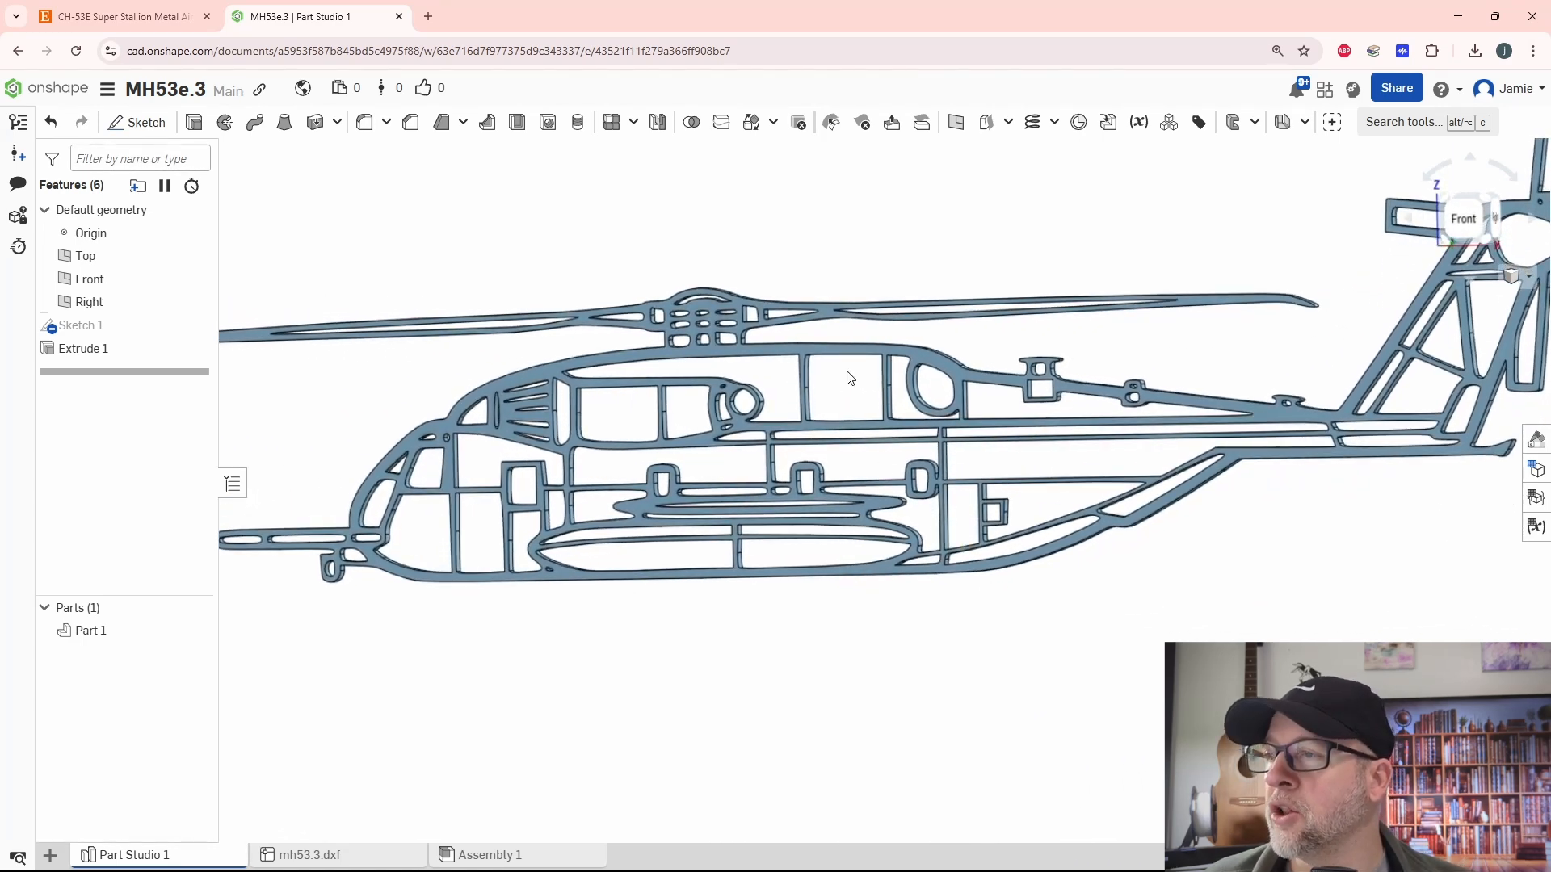
scroll(462, 294, "down", 3)
right_click_drag(462, 294, 440, 335)
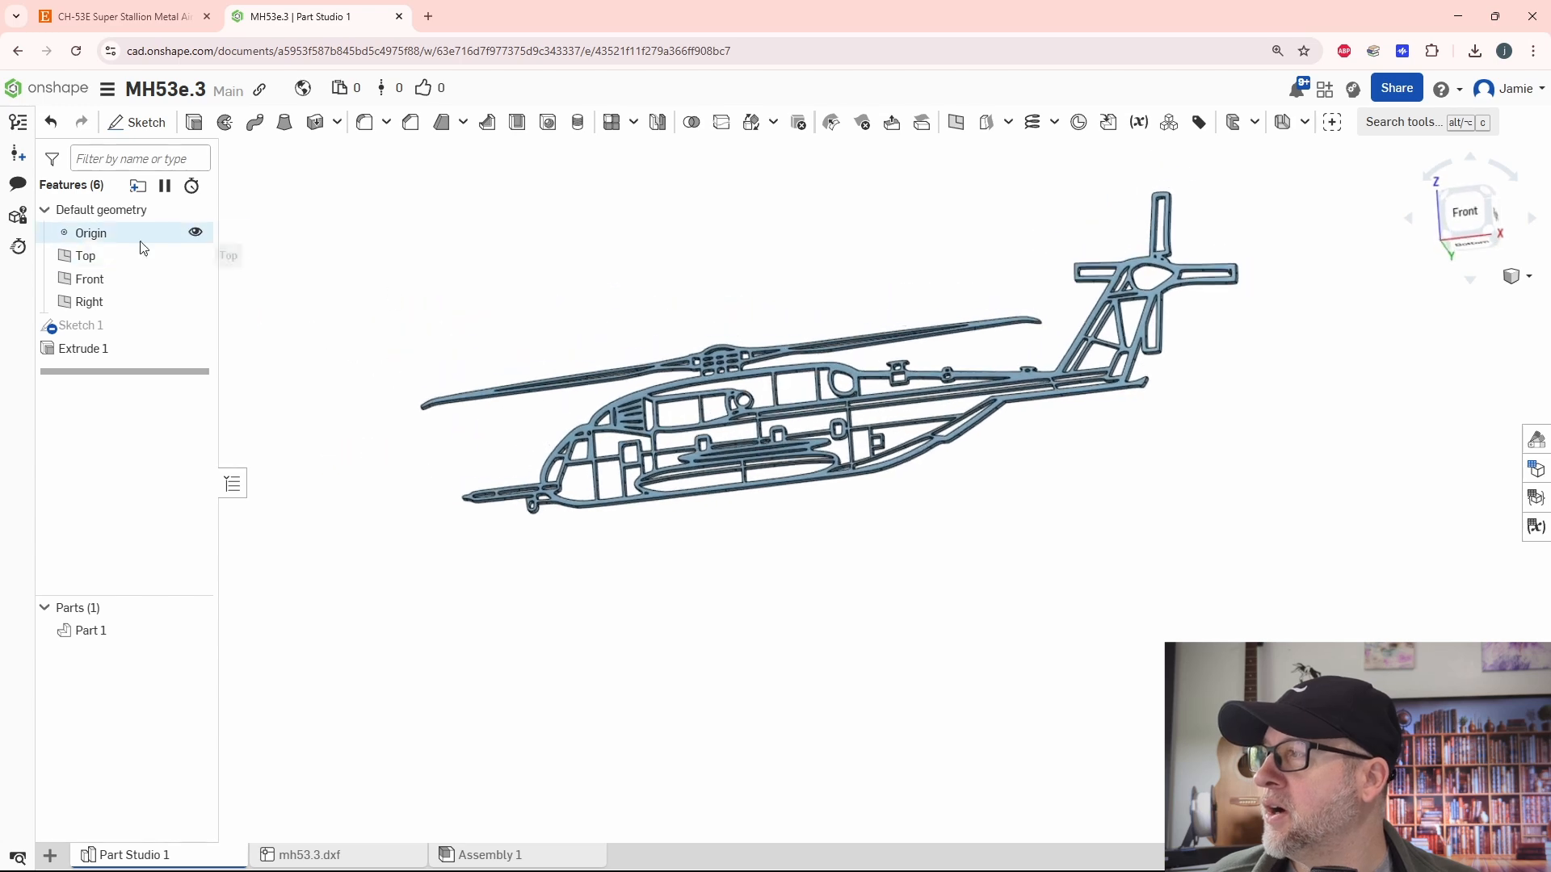
- Hide the Front plane and measure the distance from the Right plane to a vertex on the fuselage's upper edge near mid-length
left_click(195, 279)
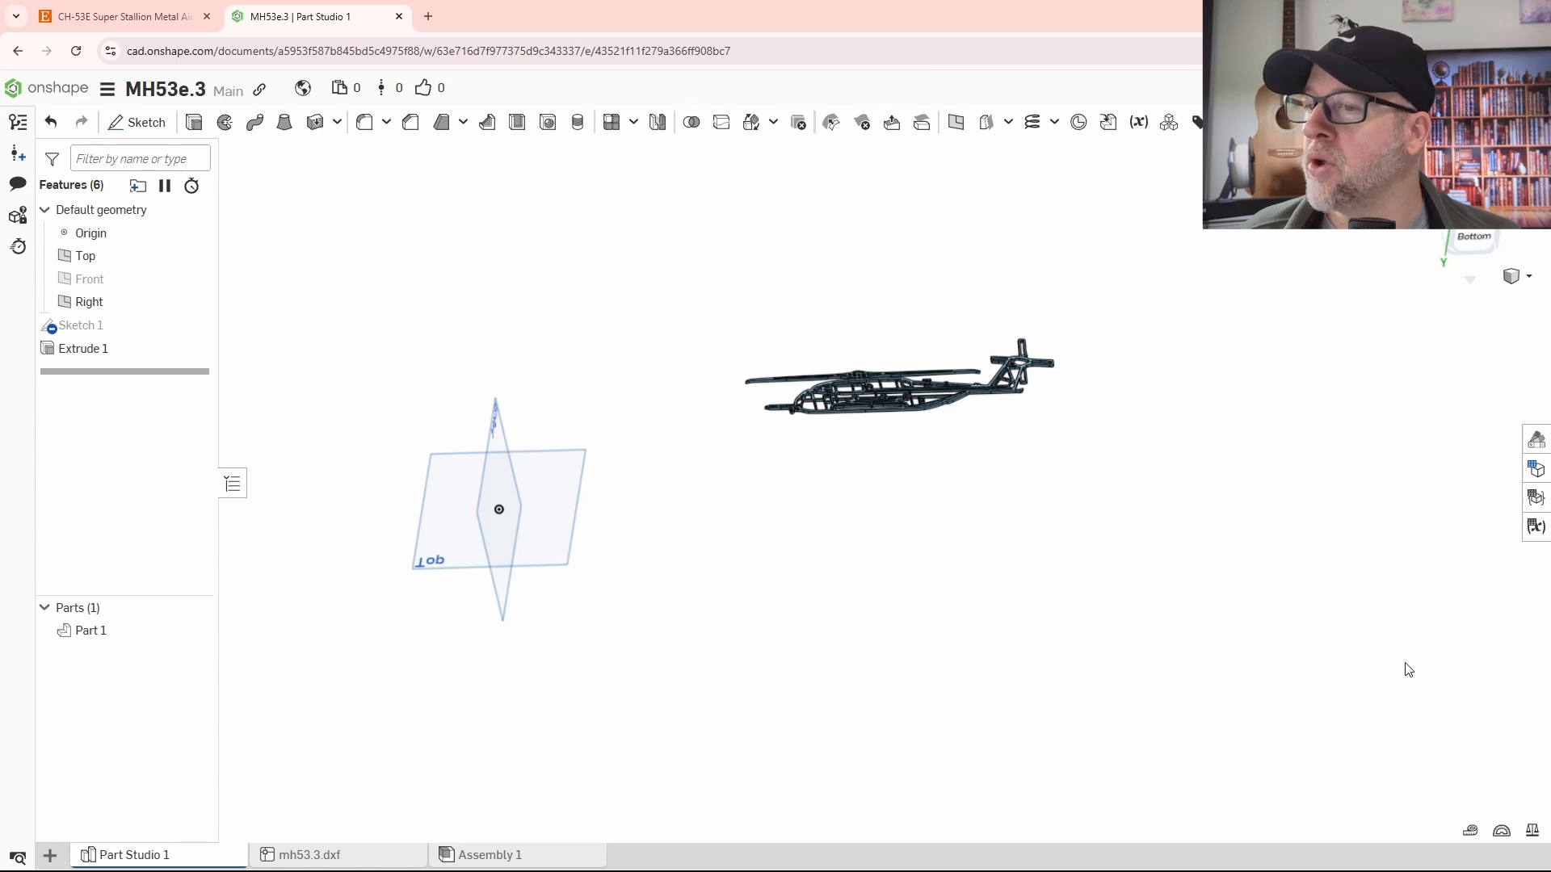
left_click(1470, 830)
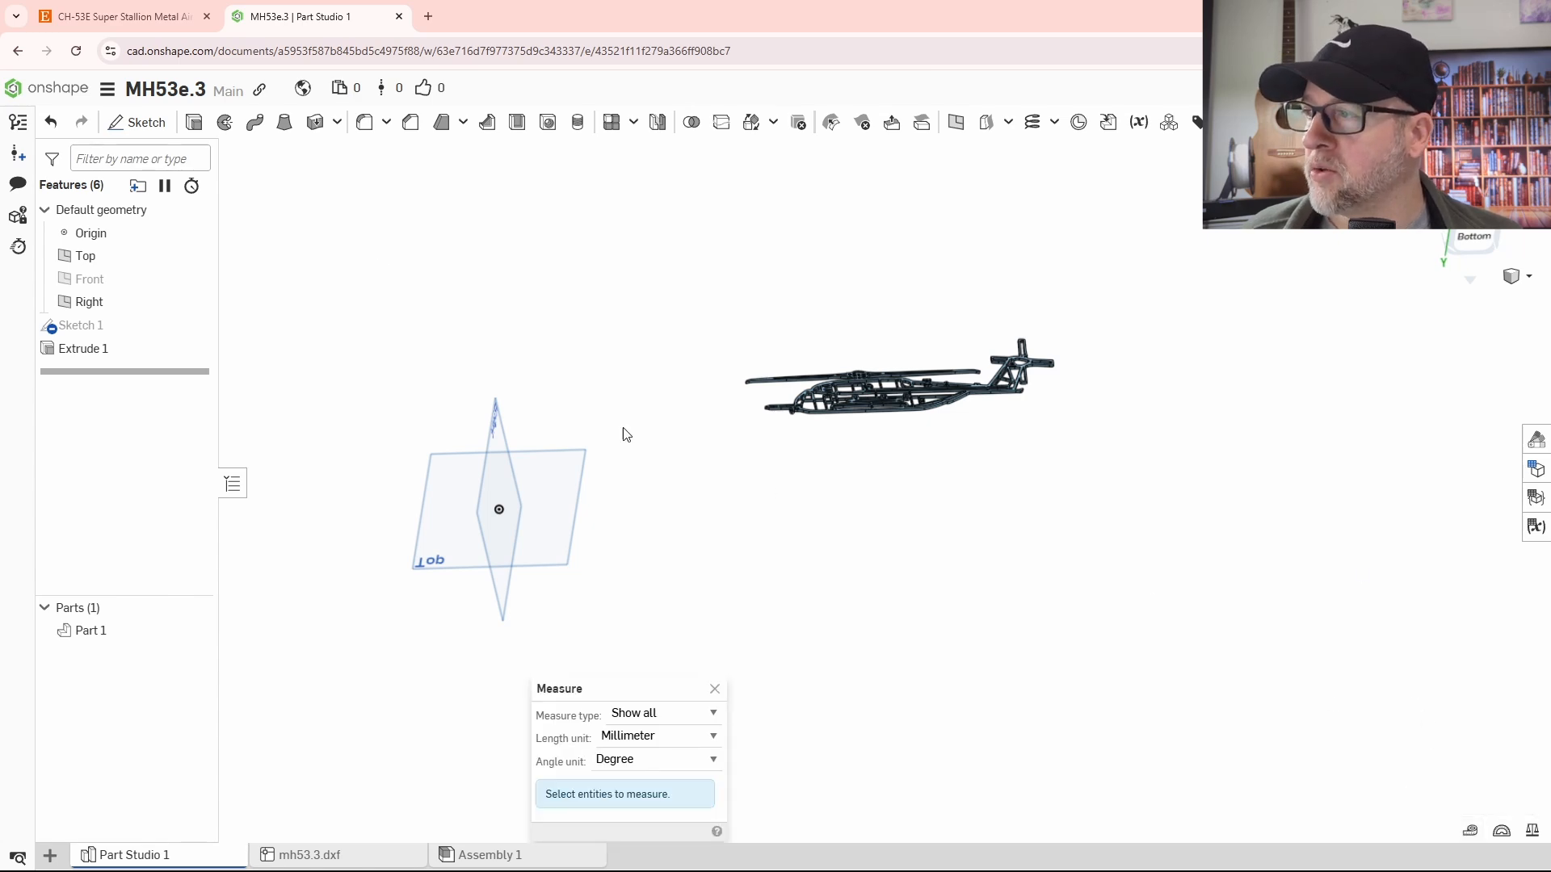
left_click(491, 422)
scroll(975, 429, "up", 8)
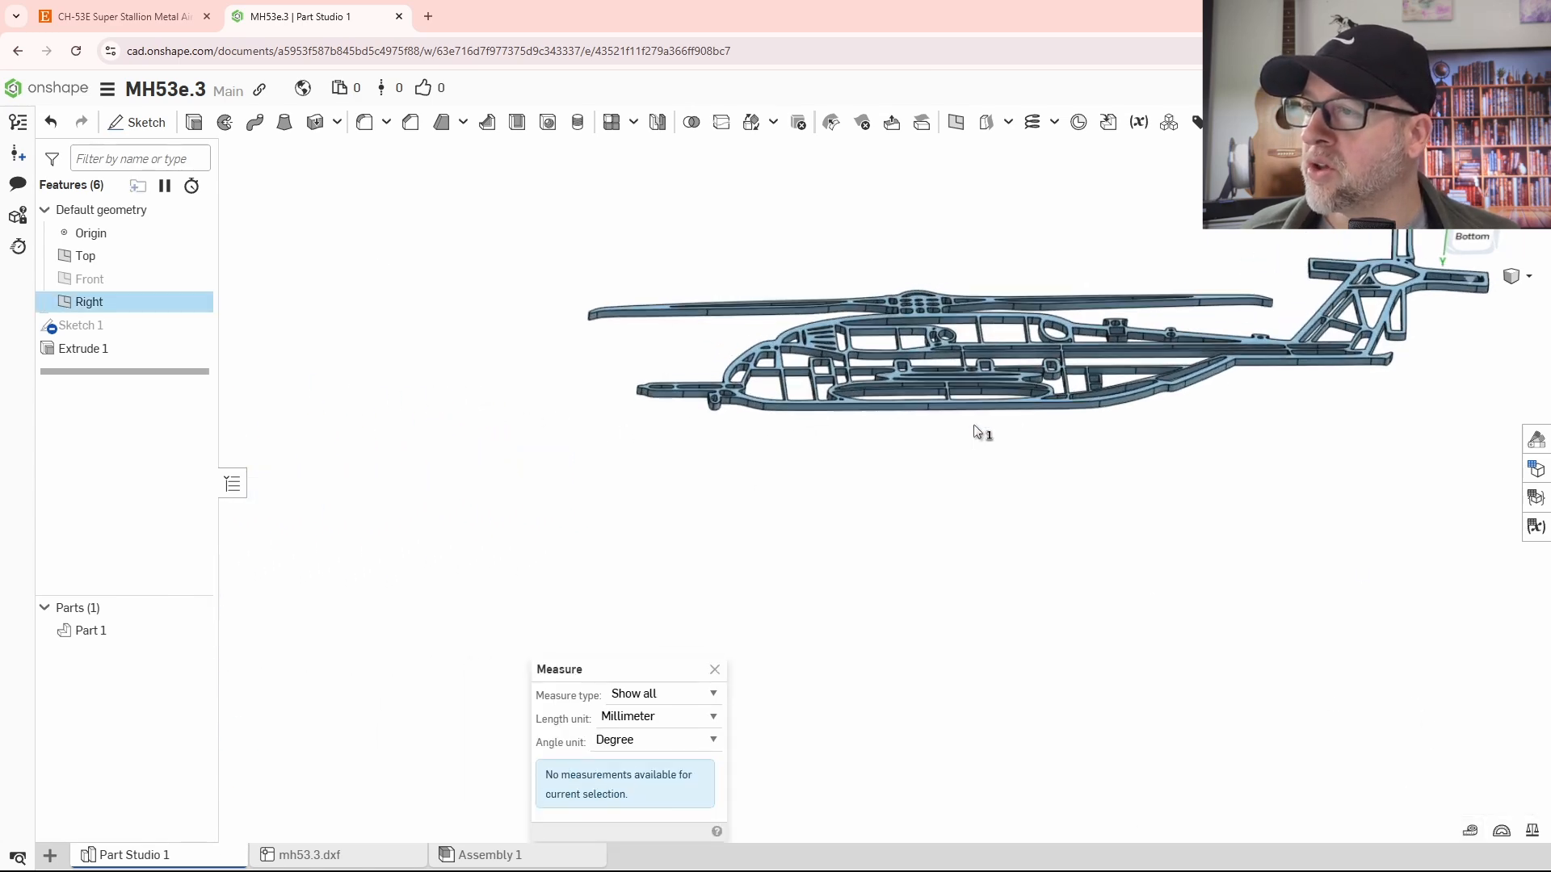
scroll(972, 424, "up", 5)
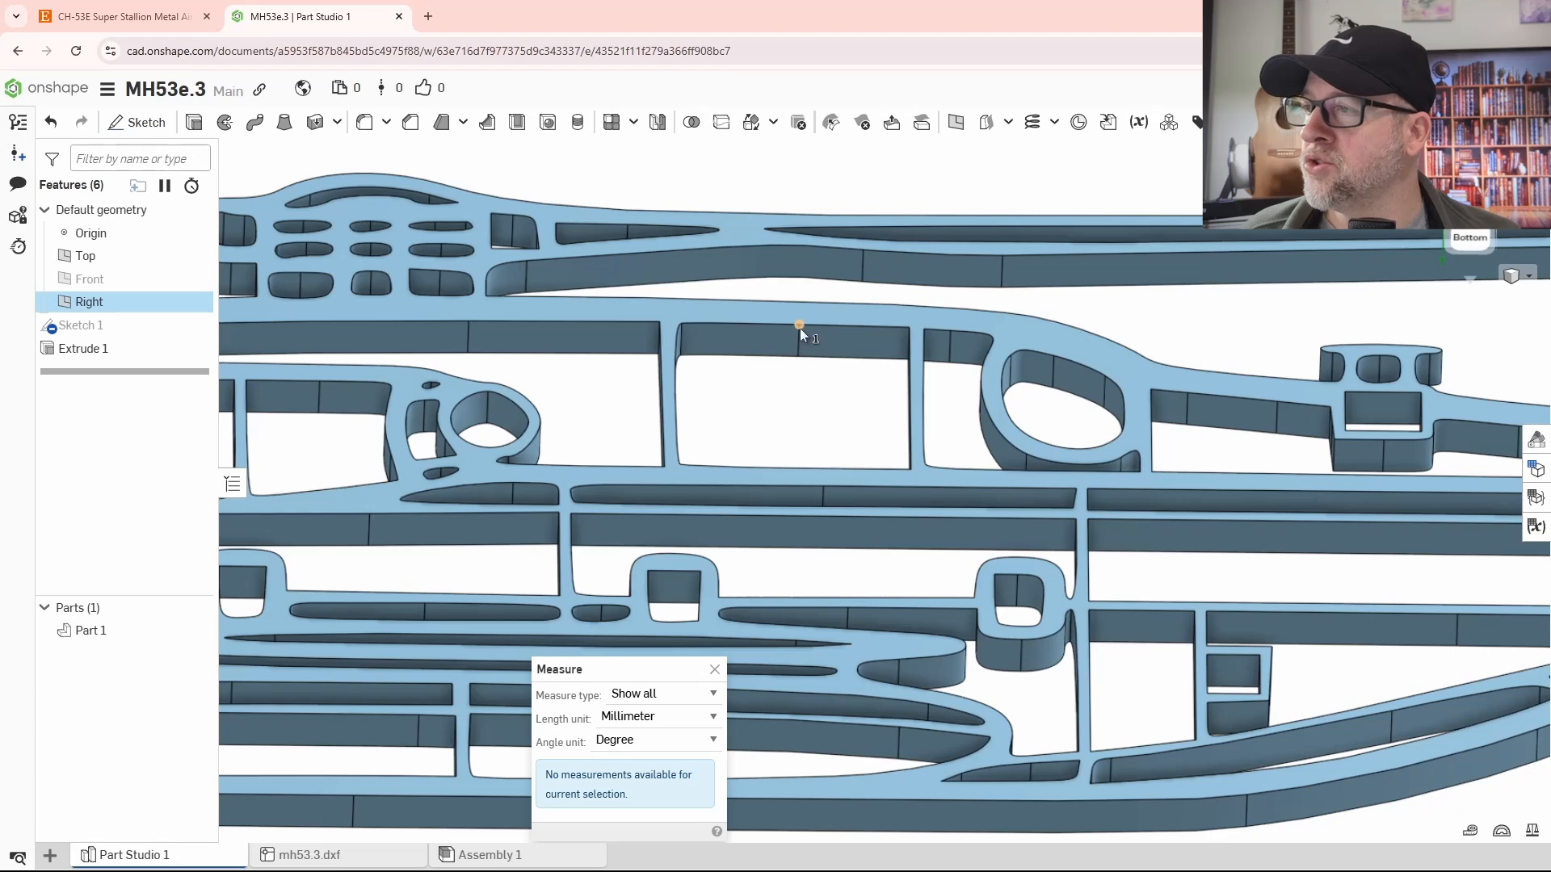
left_click(800, 325)
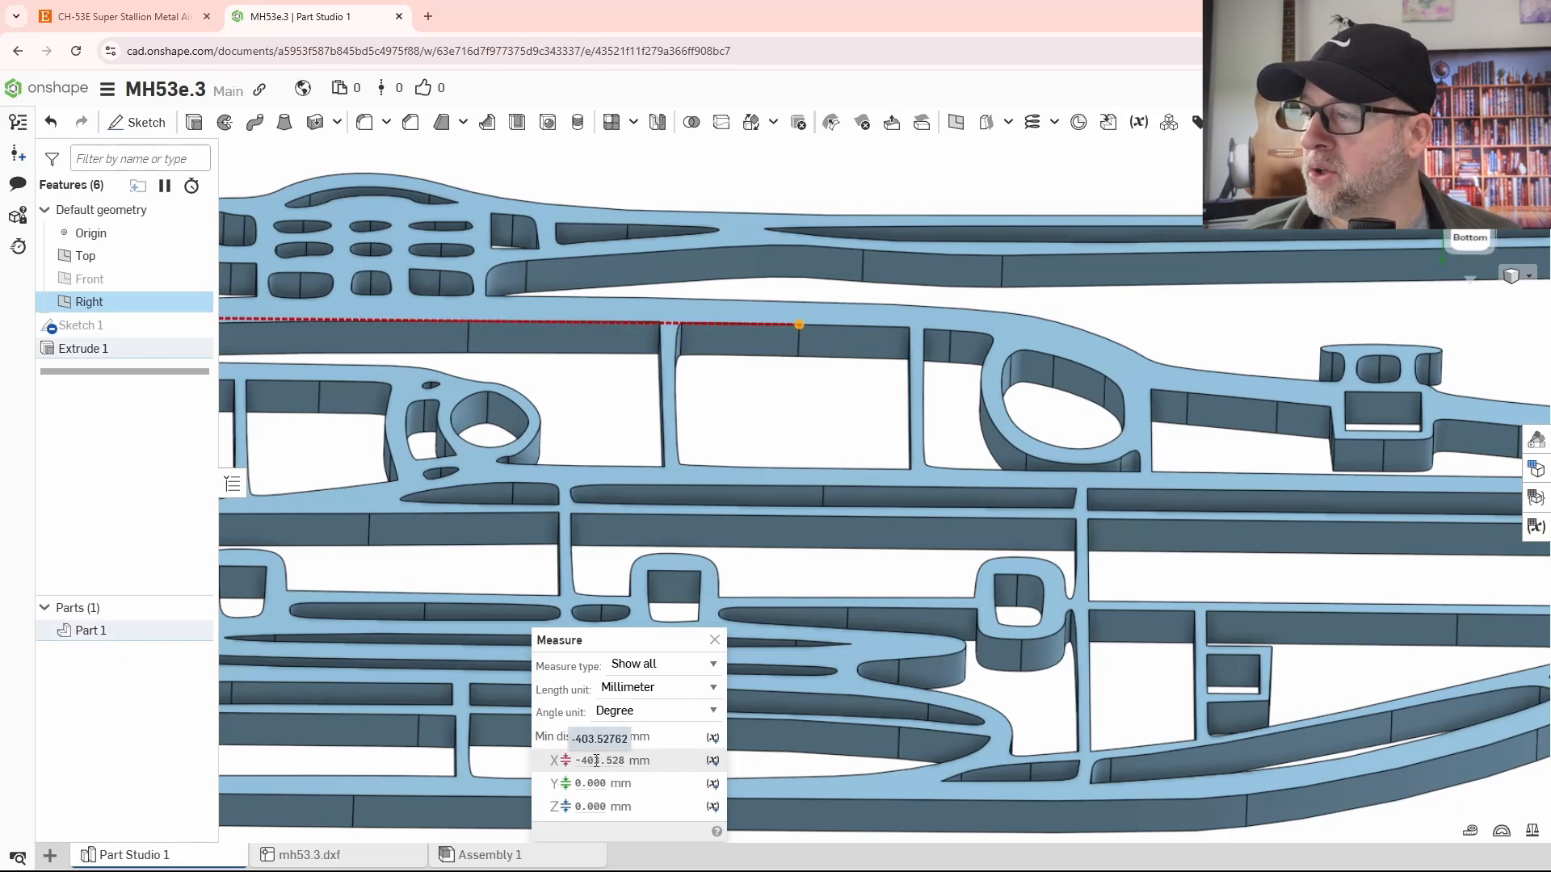
- Copy the measured X distance between the Right plane and the fuselage vertex, and close the measurement
key("f")
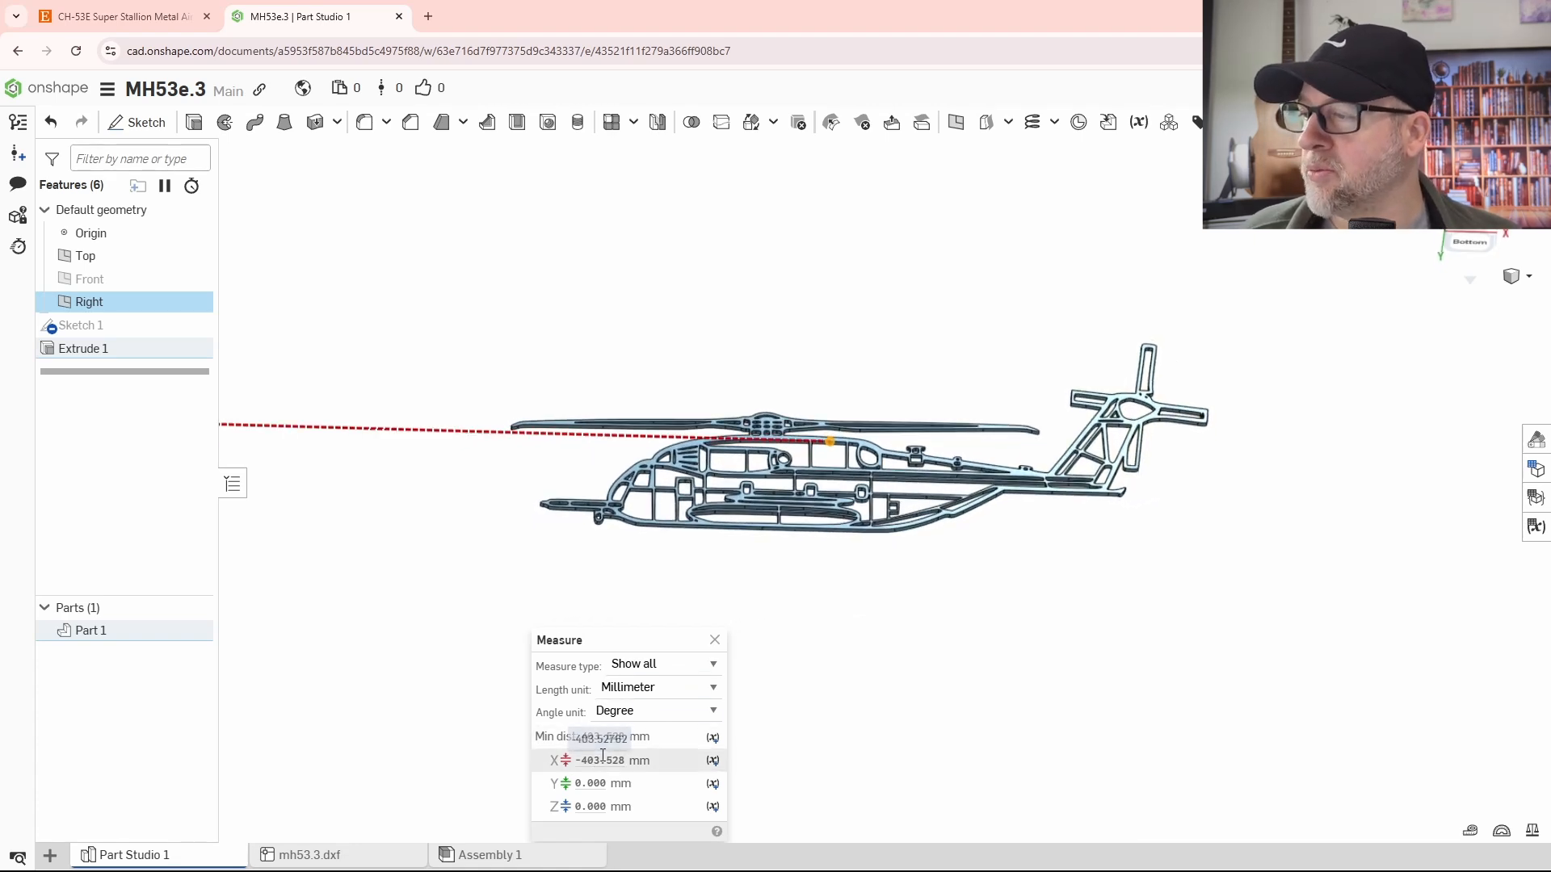
scroll(646, 696, "down", 6)
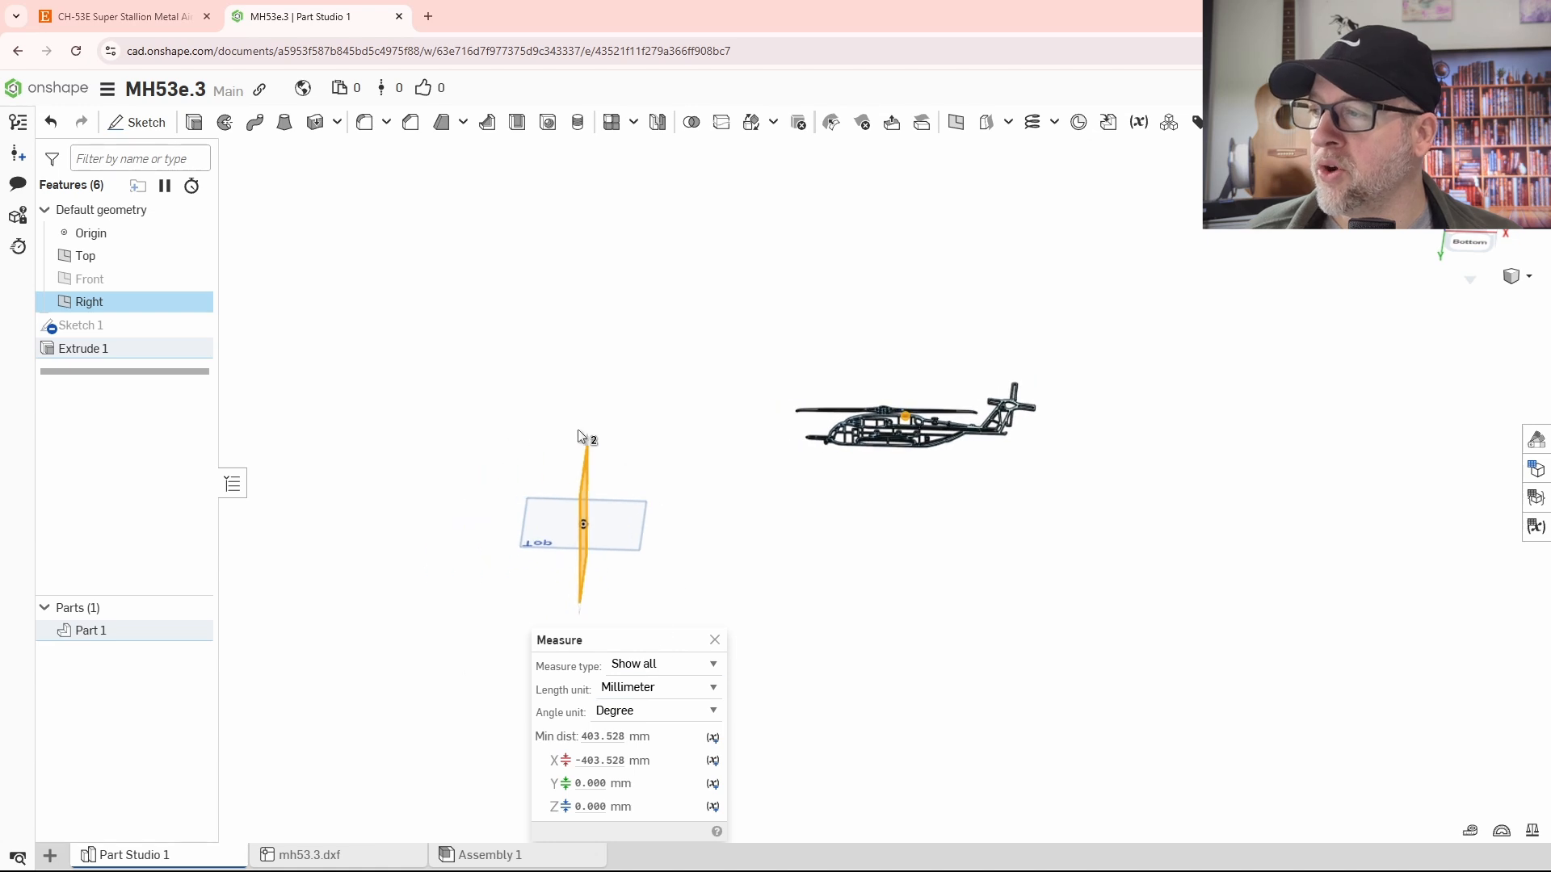
scroll(688, 460, "up", 1)
scroll(692, 456, "up", 2)
left_click(599, 760)
key("ctrl+c")
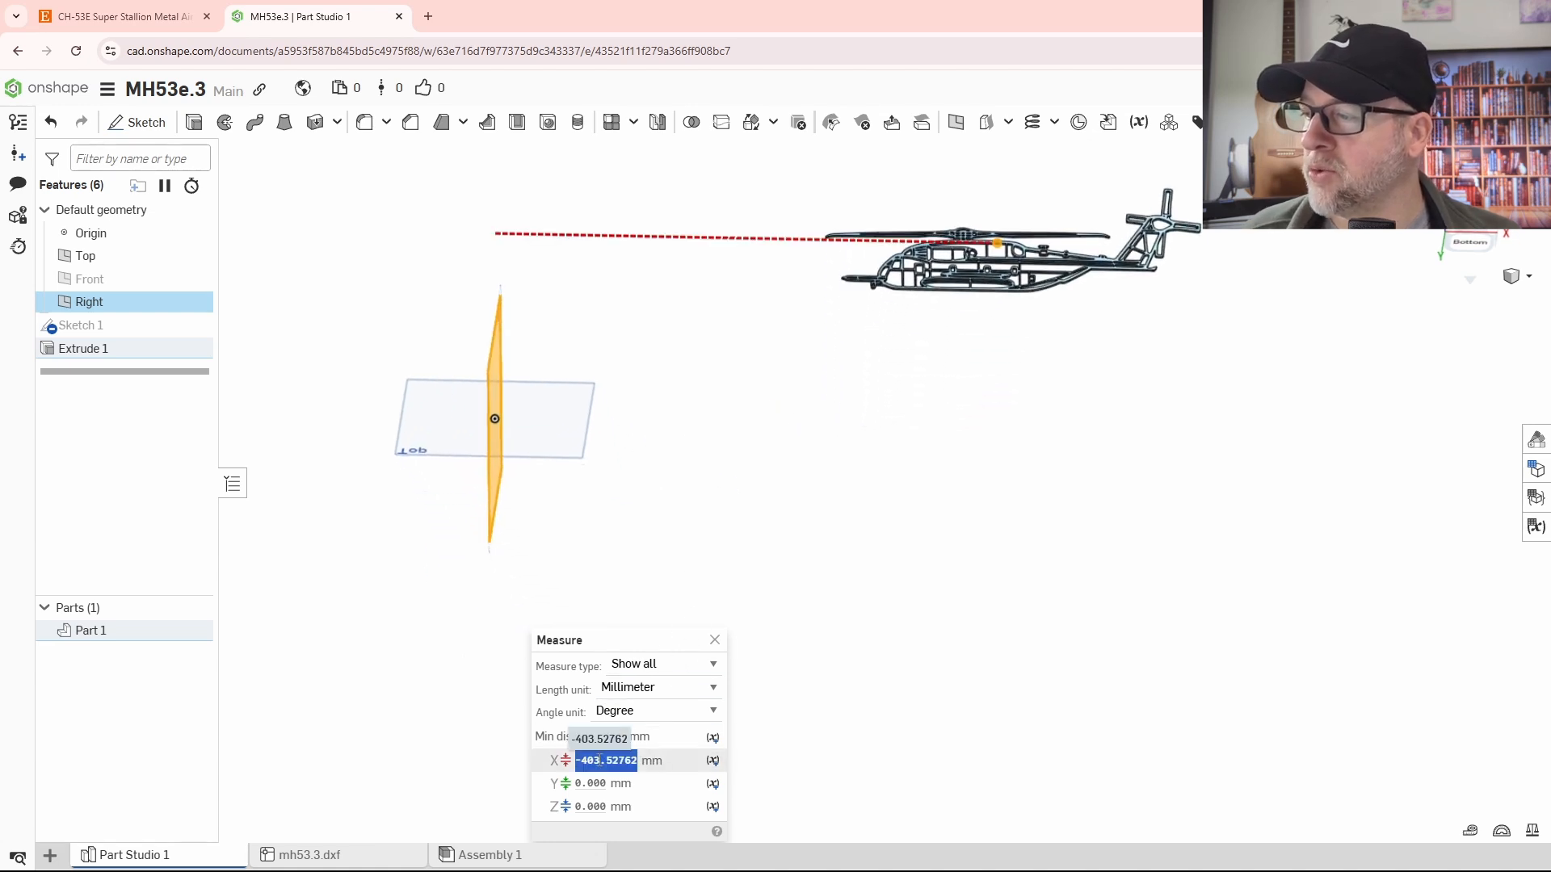
right_click(600, 762)
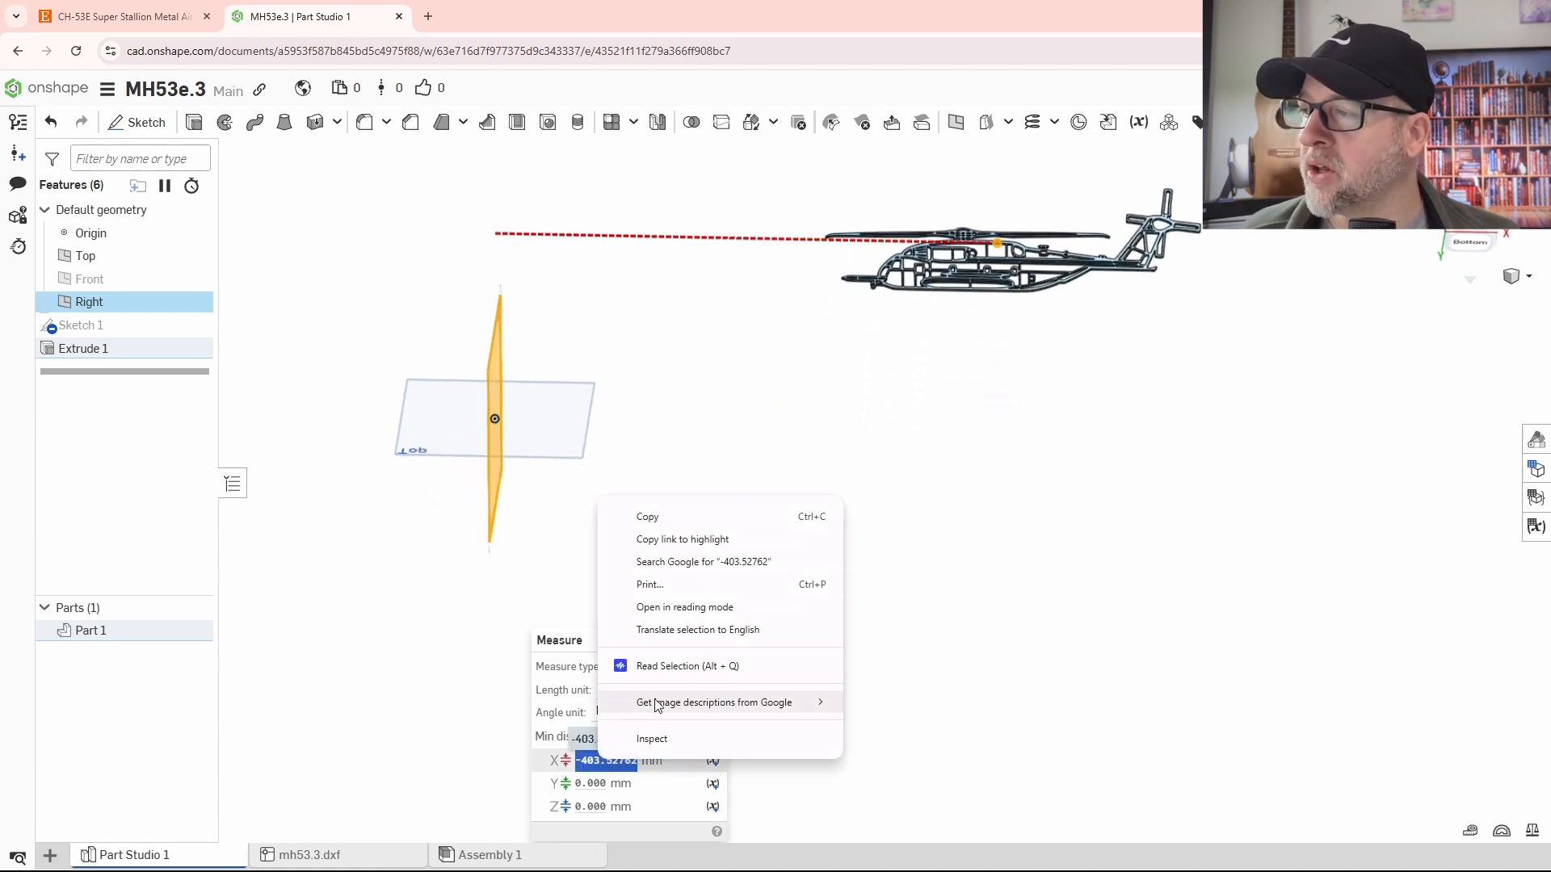
left_click(648, 517)
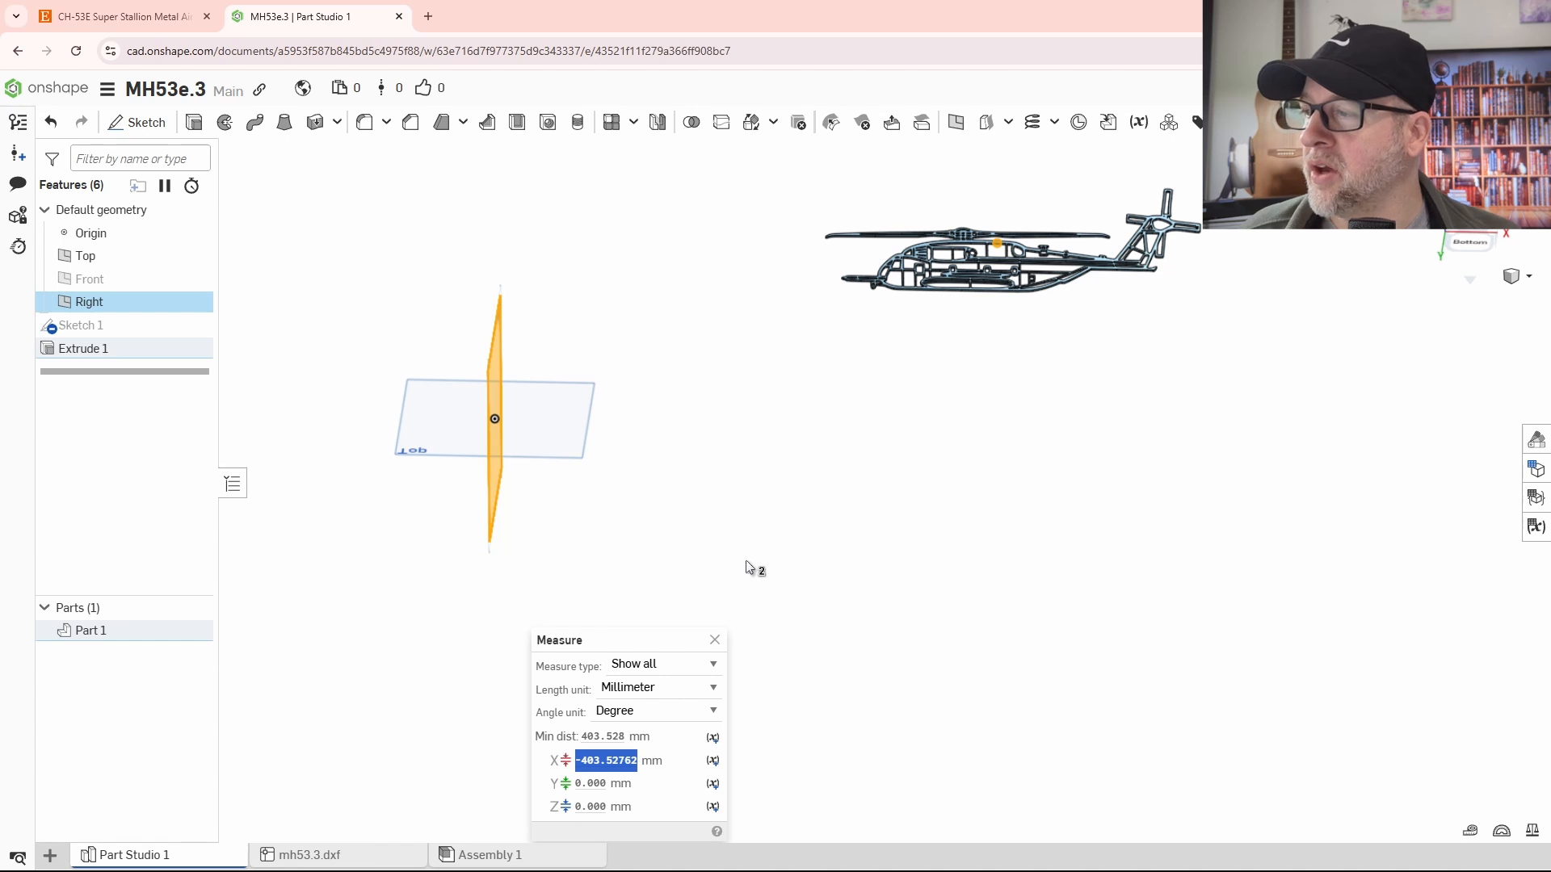
left_click(716, 643)
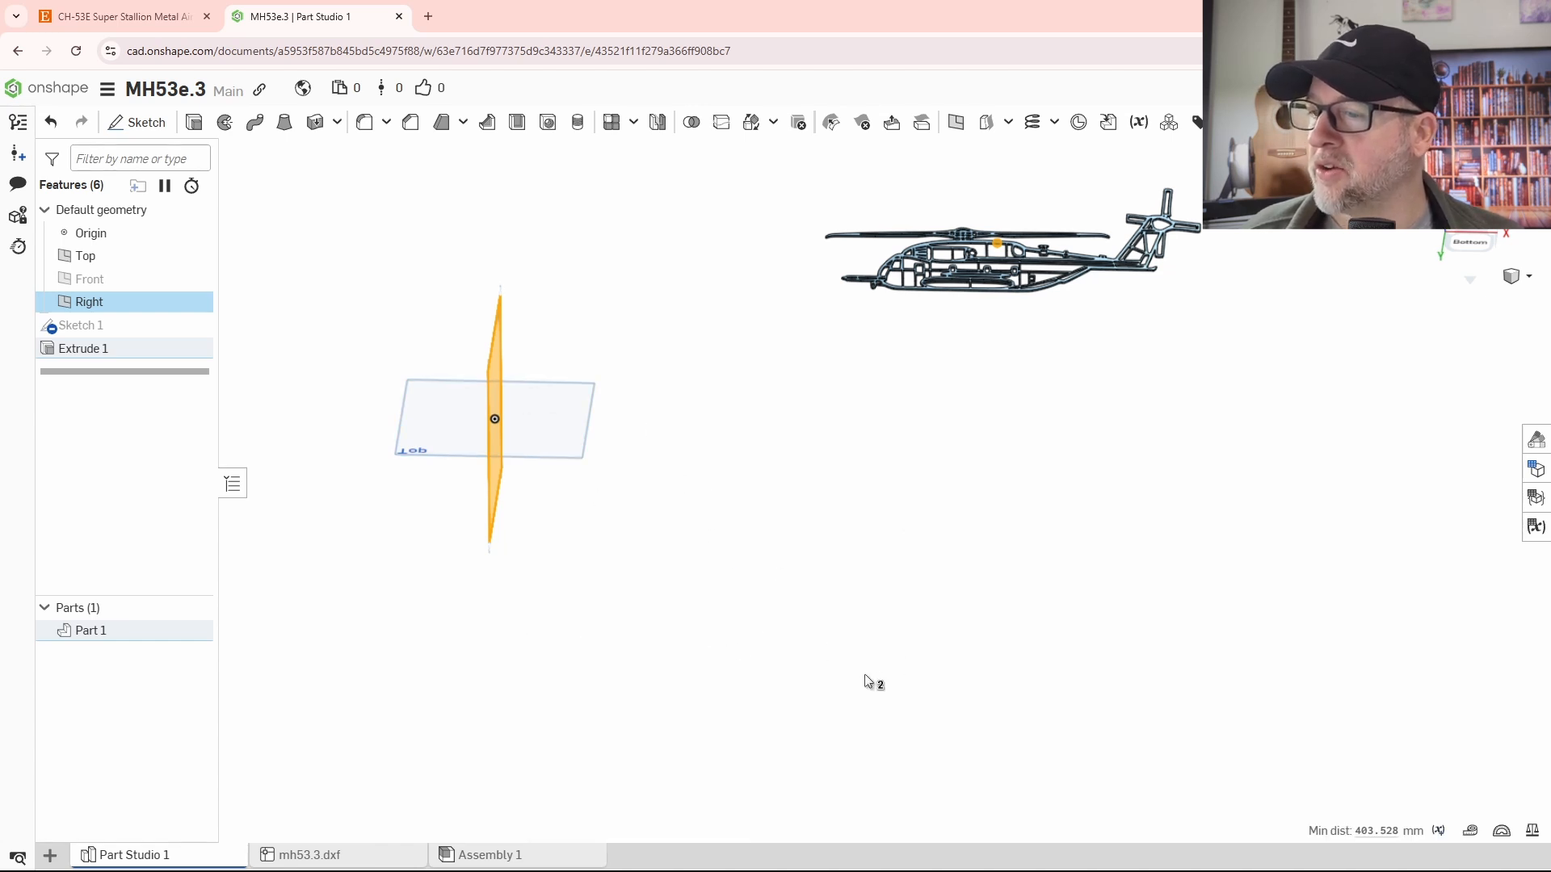
- Start a new reference plane from the Right plane, set its type to Offset and its offset distance to 403.52762 mm
scroll(865, 674, "down", 2)
right_click_drag(864, 674, 768, 581)
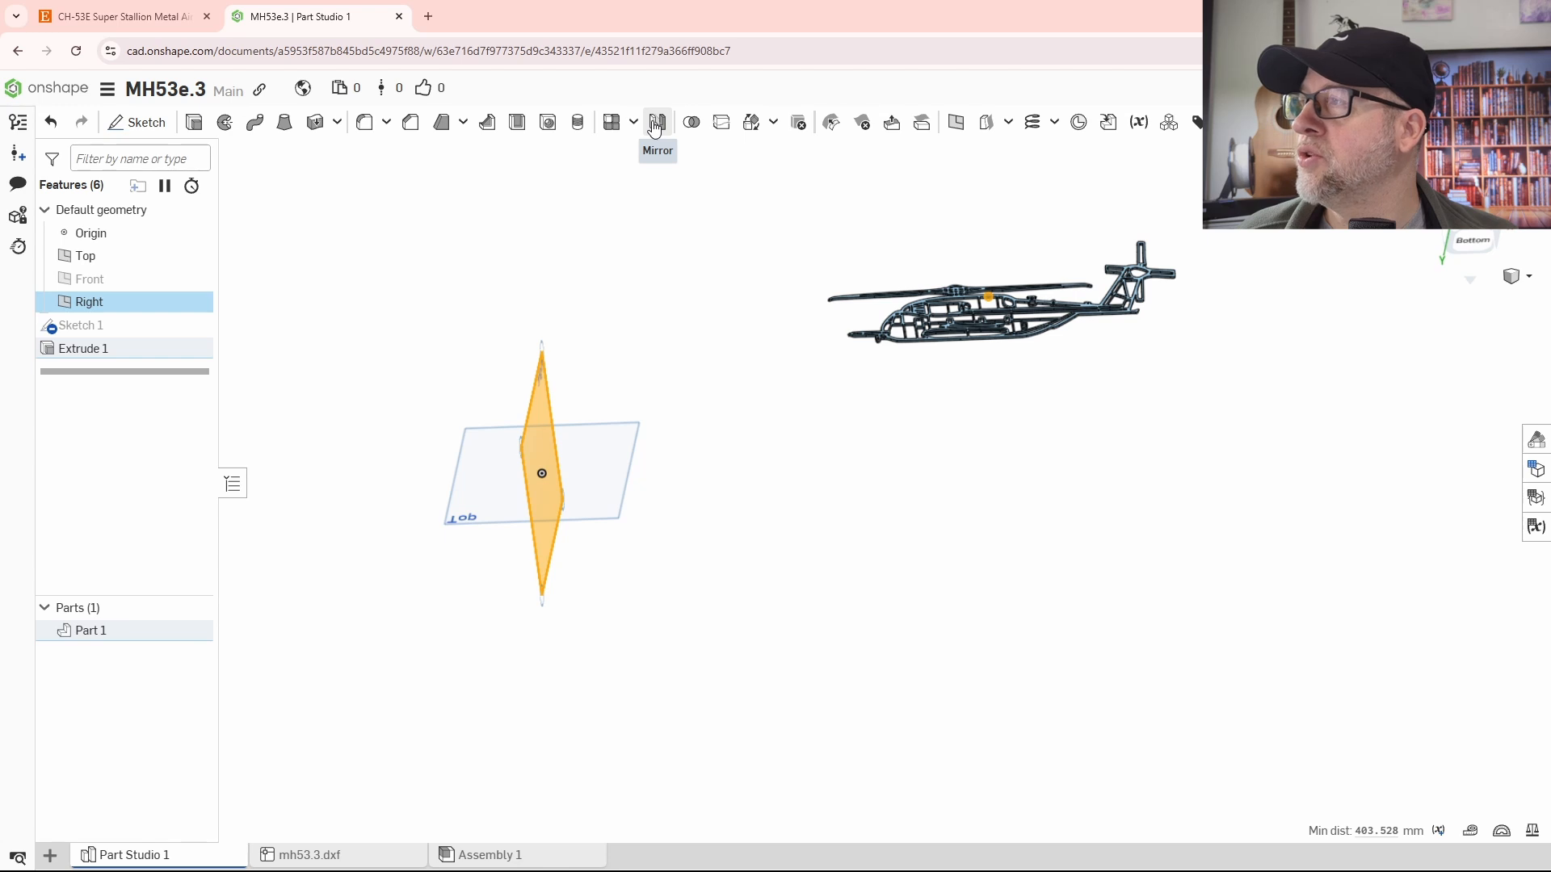
left_click(955, 122)
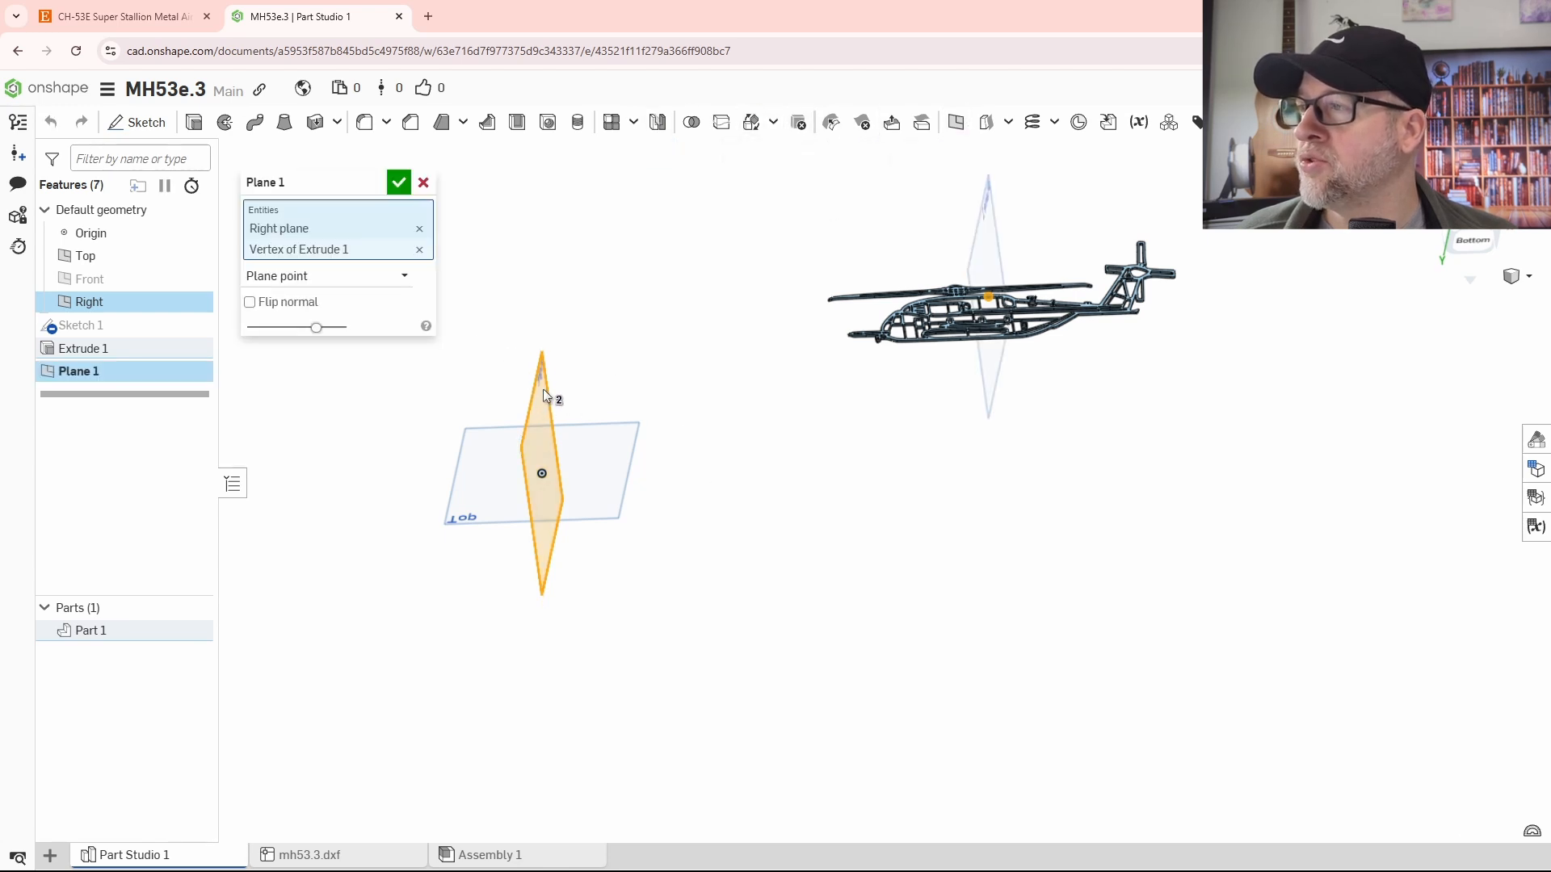
right_click_drag(614, 453, 1037, 413)
scroll(1037, 414, "up", 5)
scroll(949, 433, "down", 5)
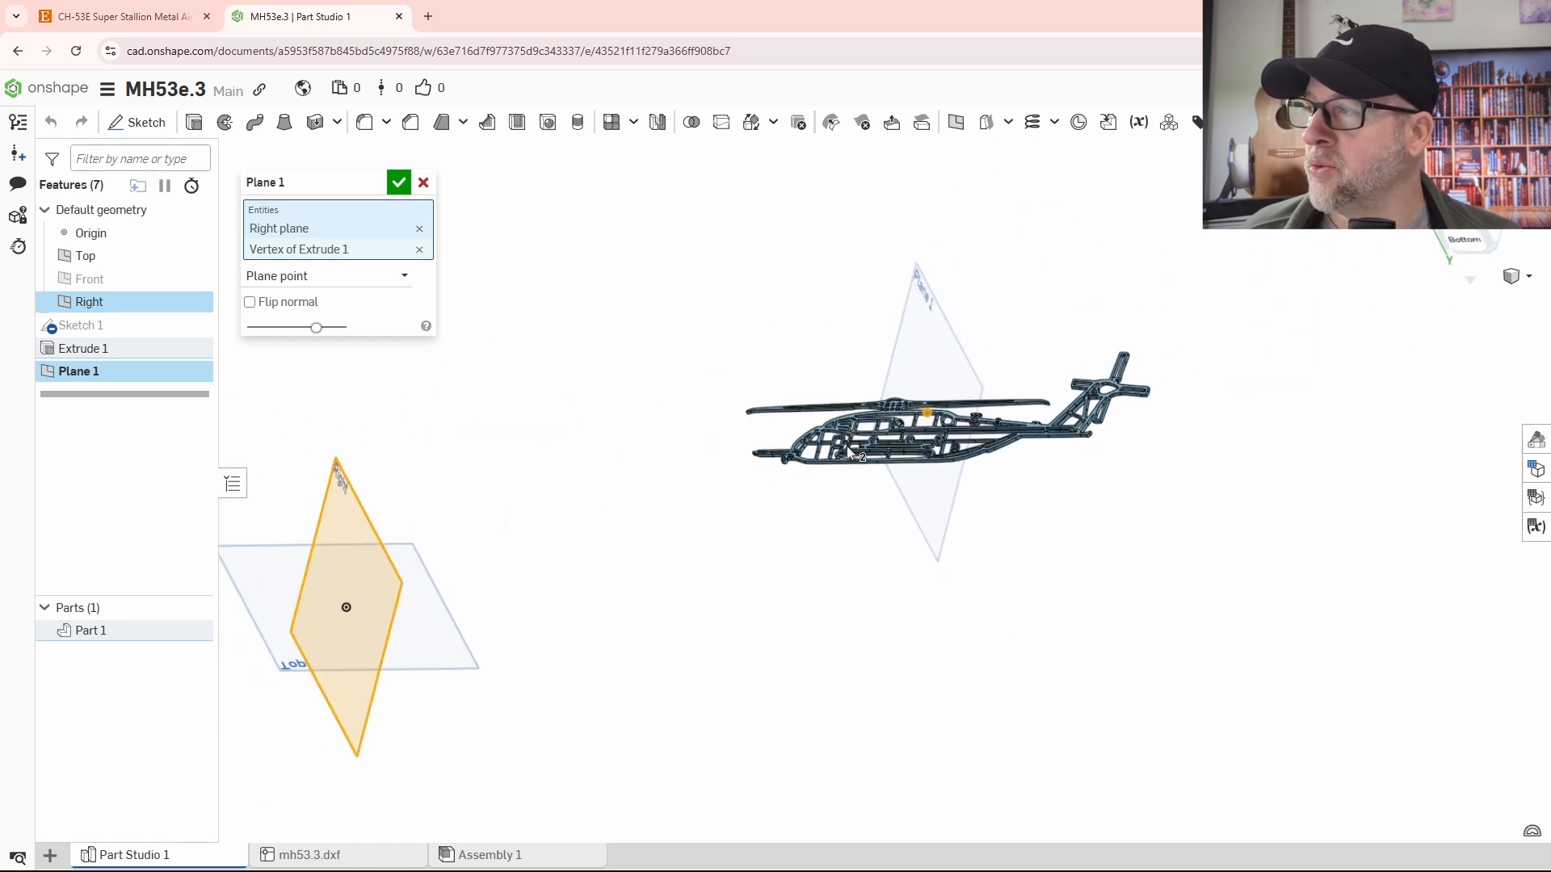
left_click(310, 292)
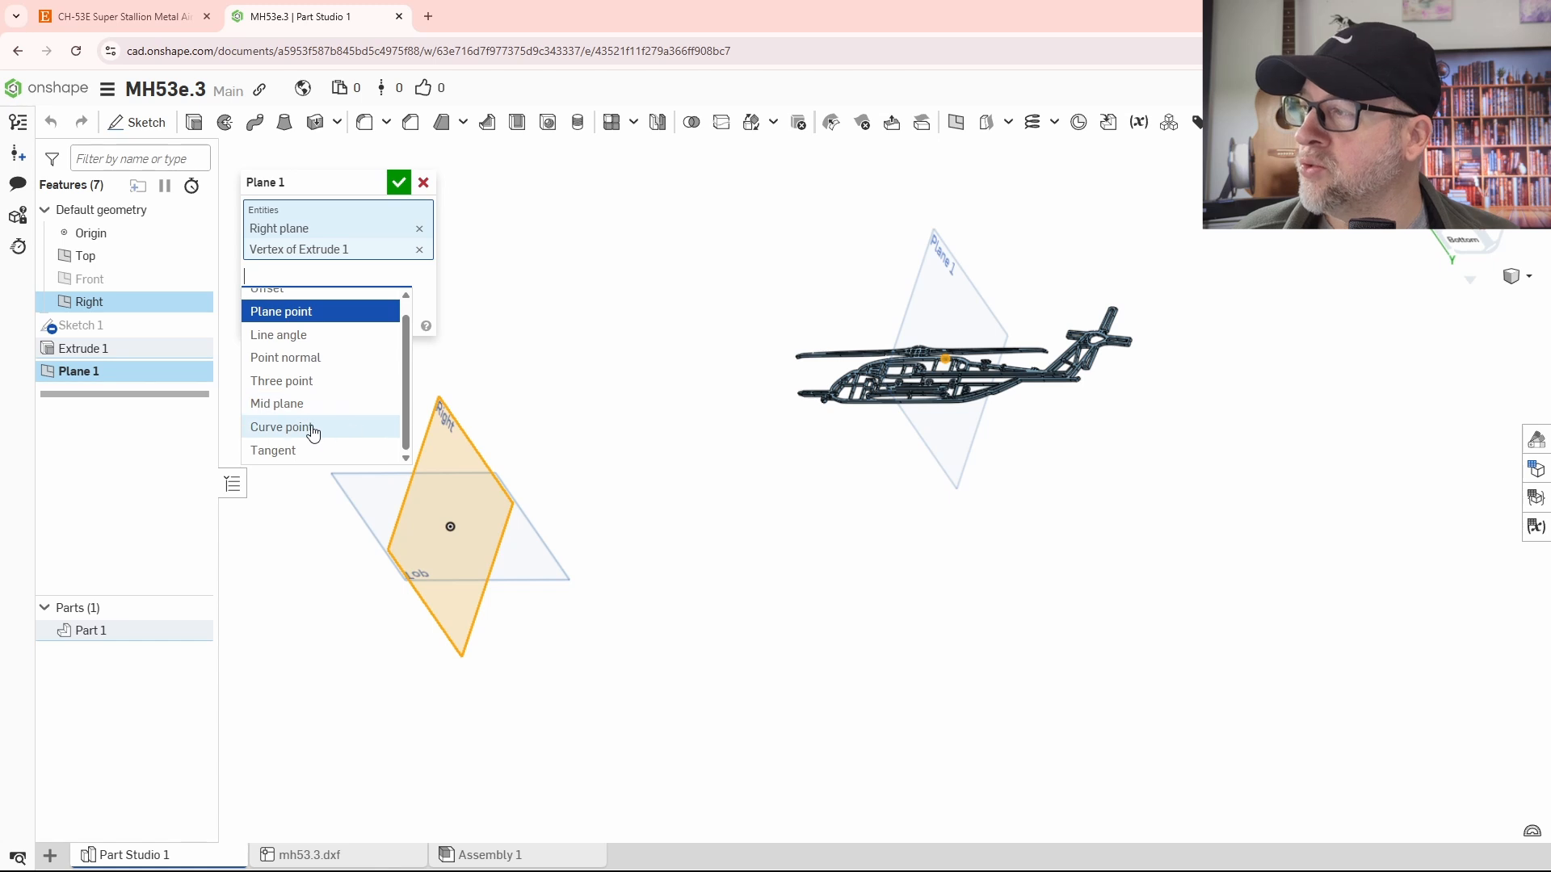
scroll(299, 339, "up", 1)
left_click(288, 301)
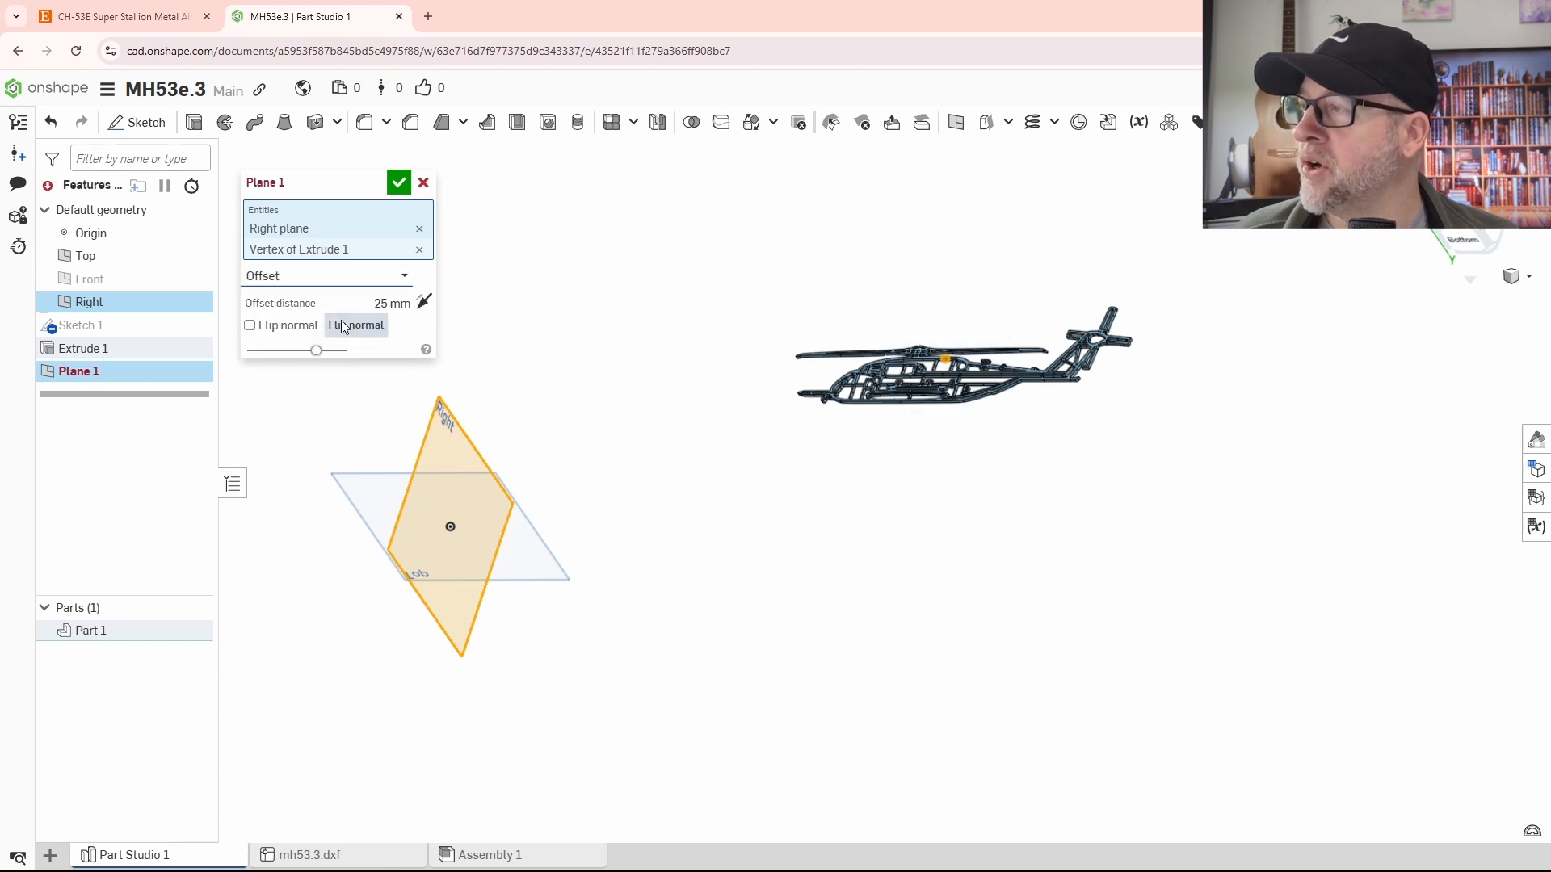
key("ctrl+v")
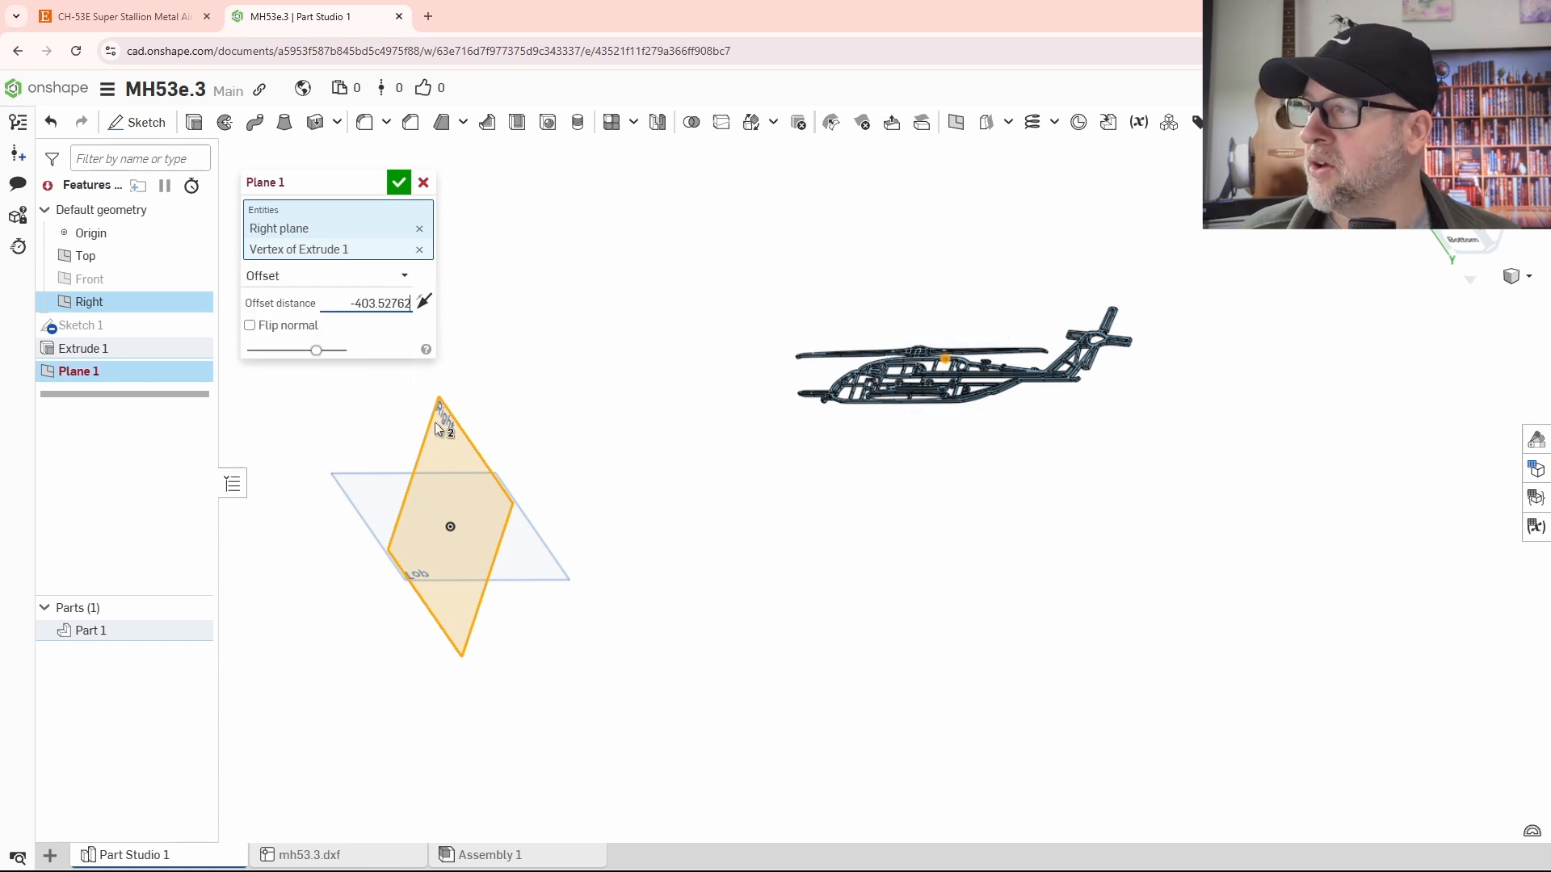
left_click(357, 312)
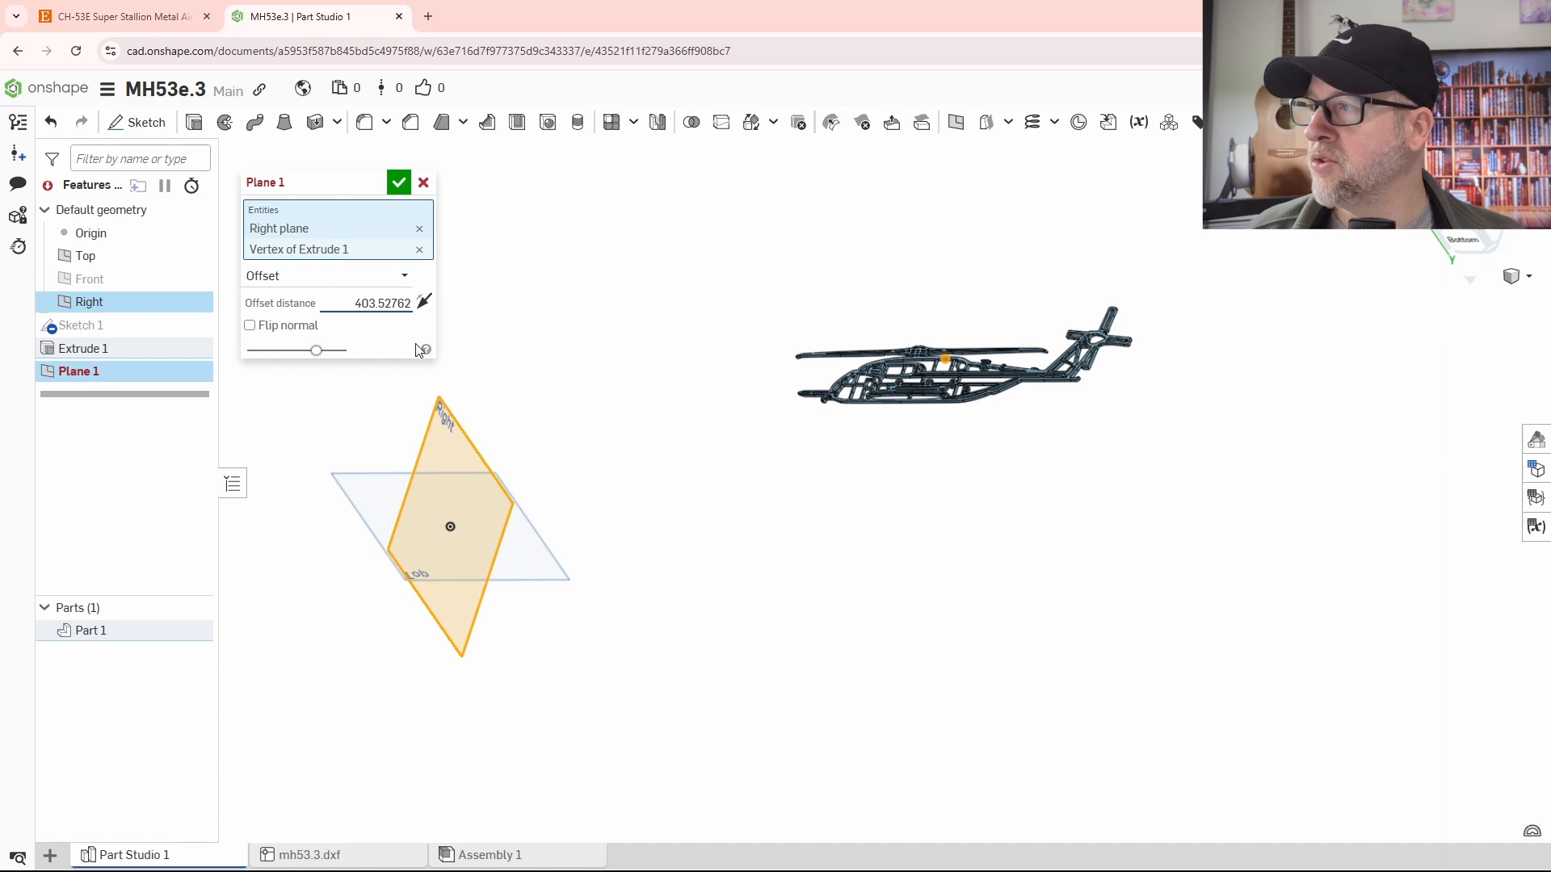
key("BackSpace")
- Remove the helicopter vertex from the plane's references, check the offset plane against the fuselage in straight-on views, and accept it
left_click(425, 310)
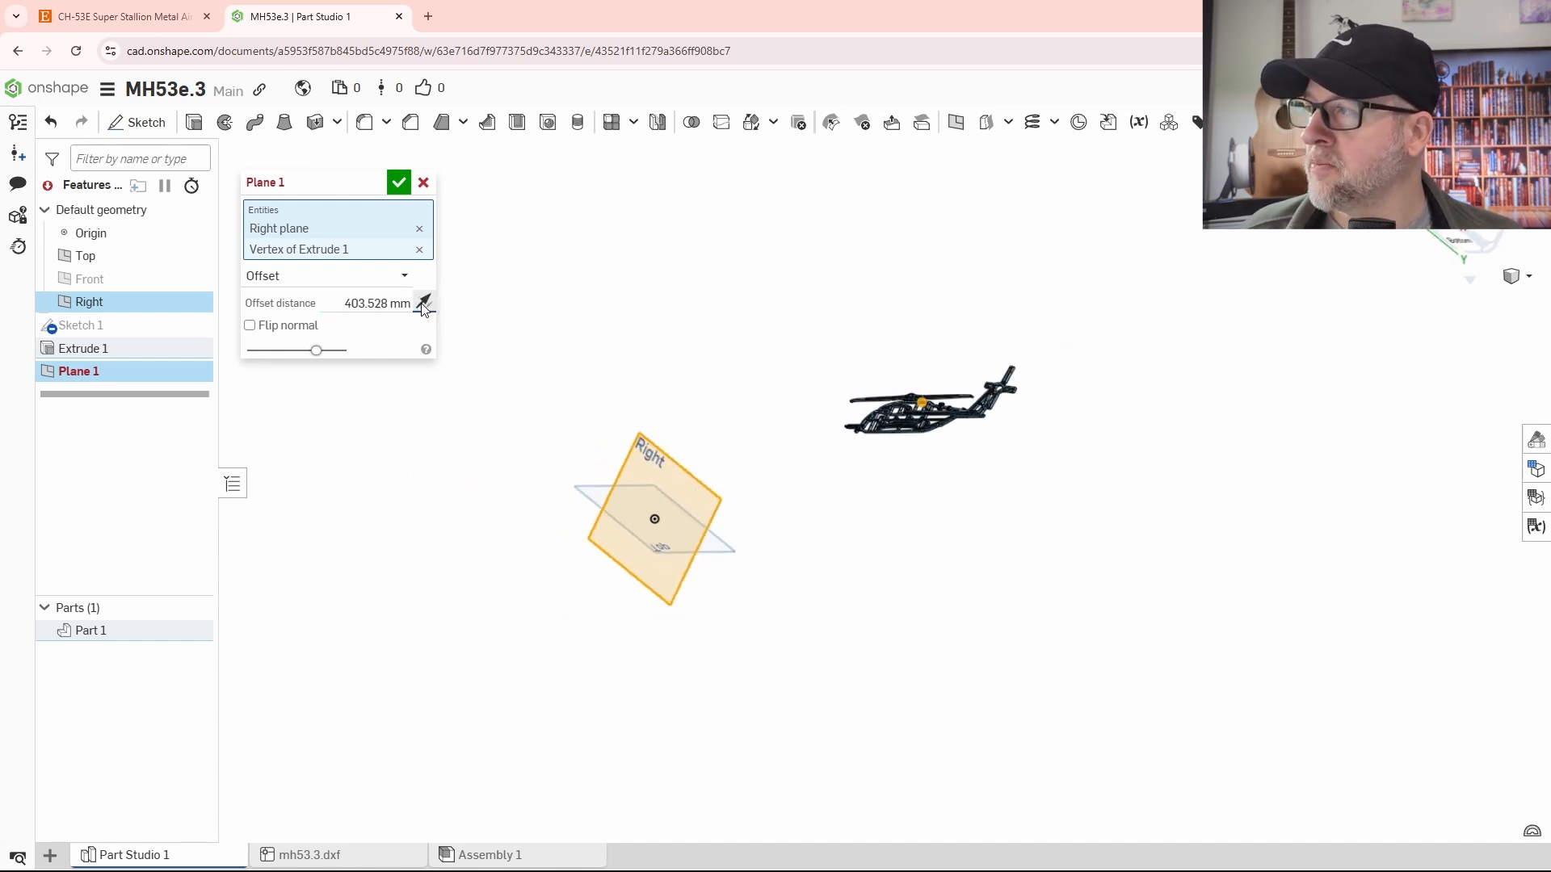
left_click(419, 249)
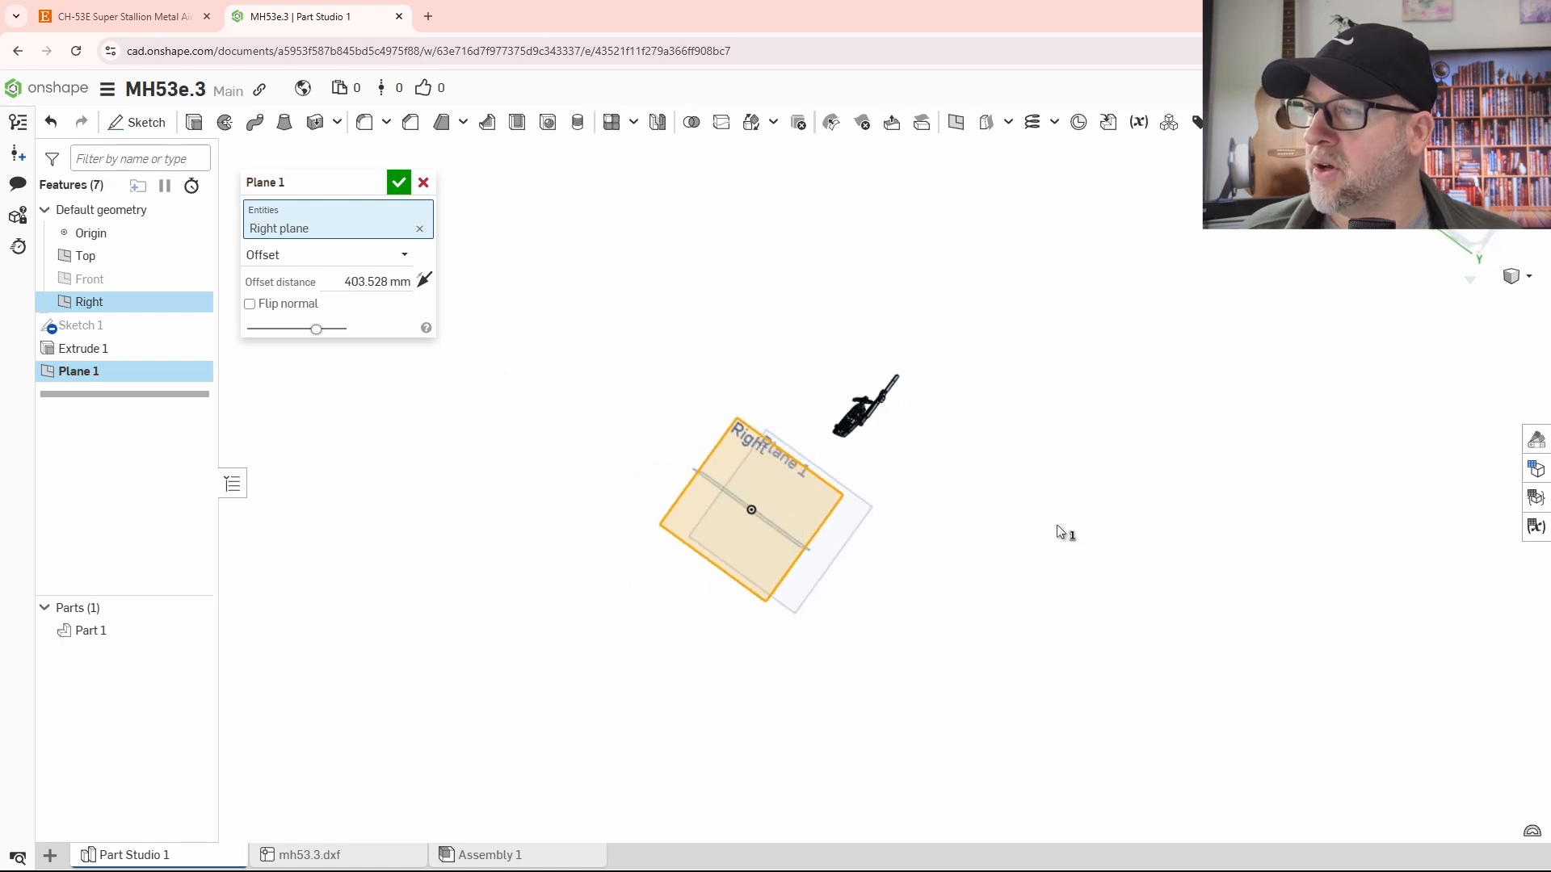
right_click_drag(1058, 527, 958, 489)
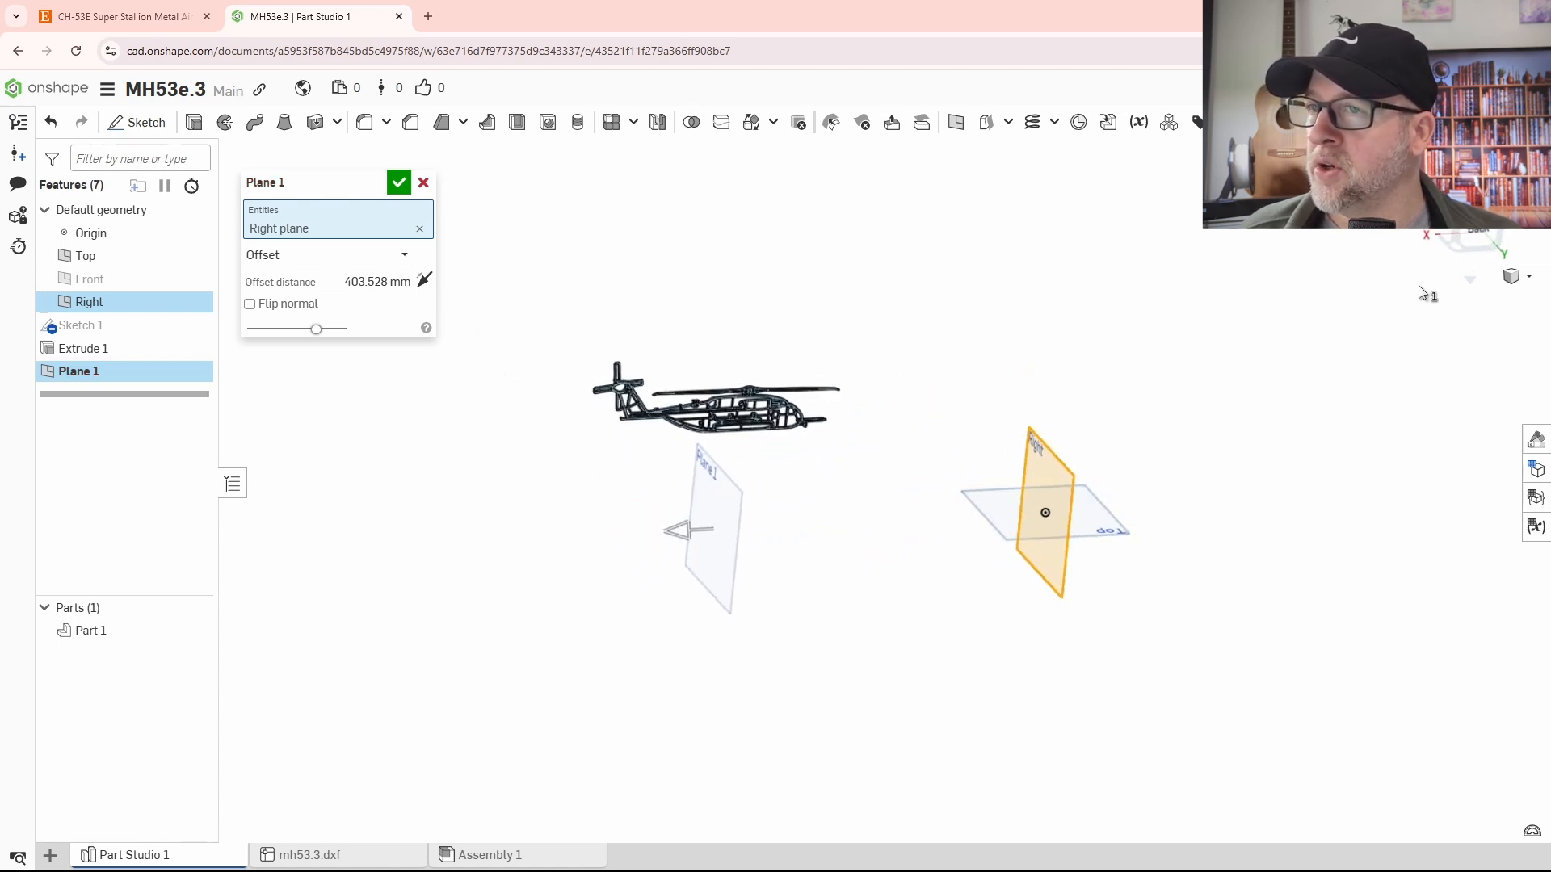
left_click(1478, 231)
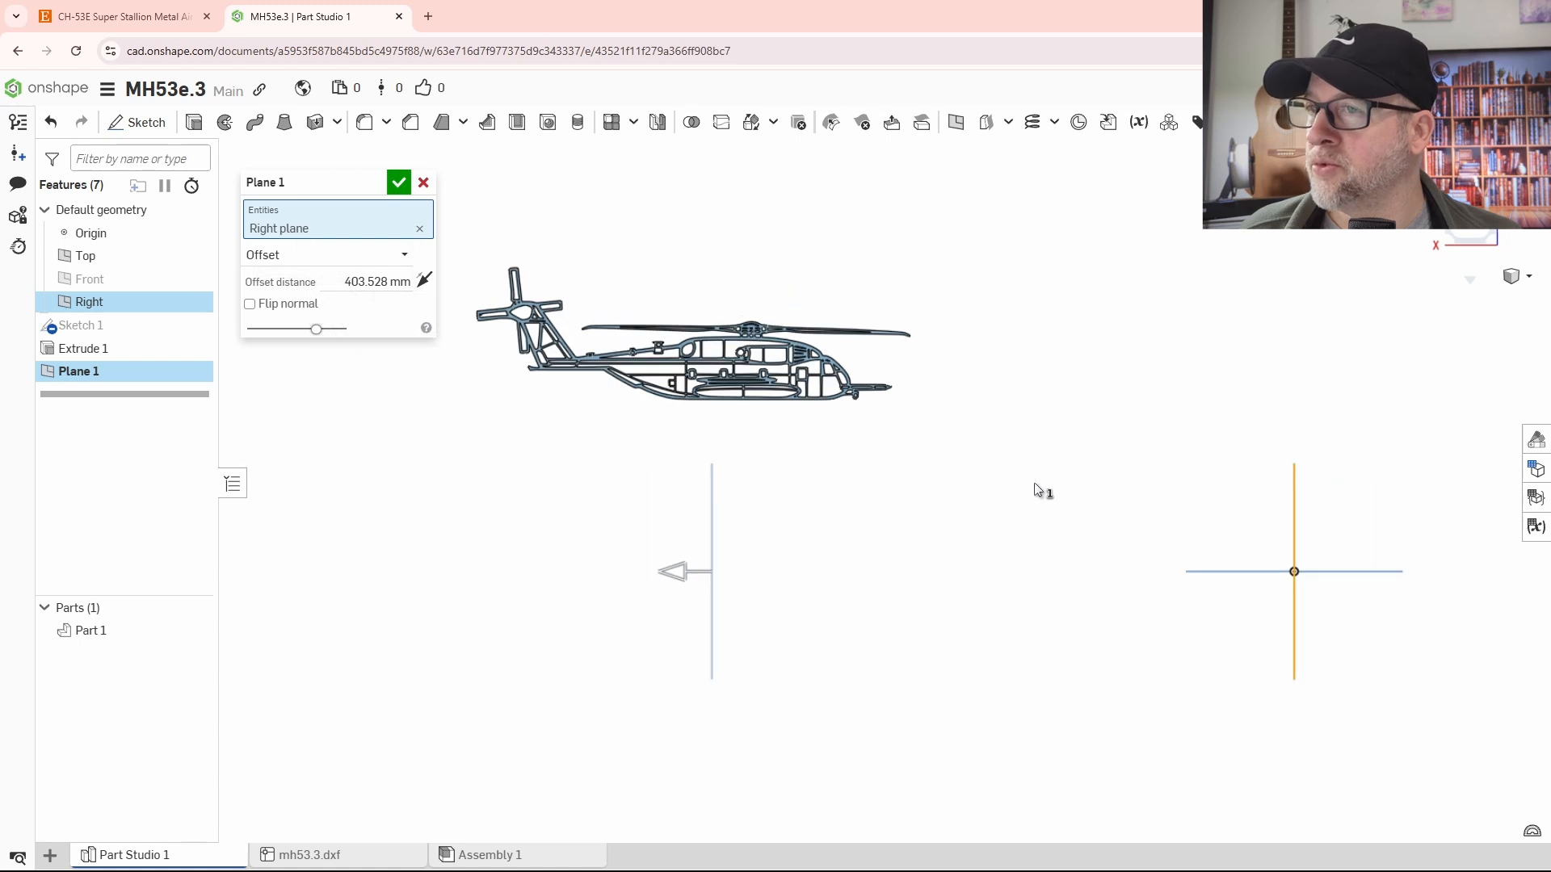
left_click(1460, 231)
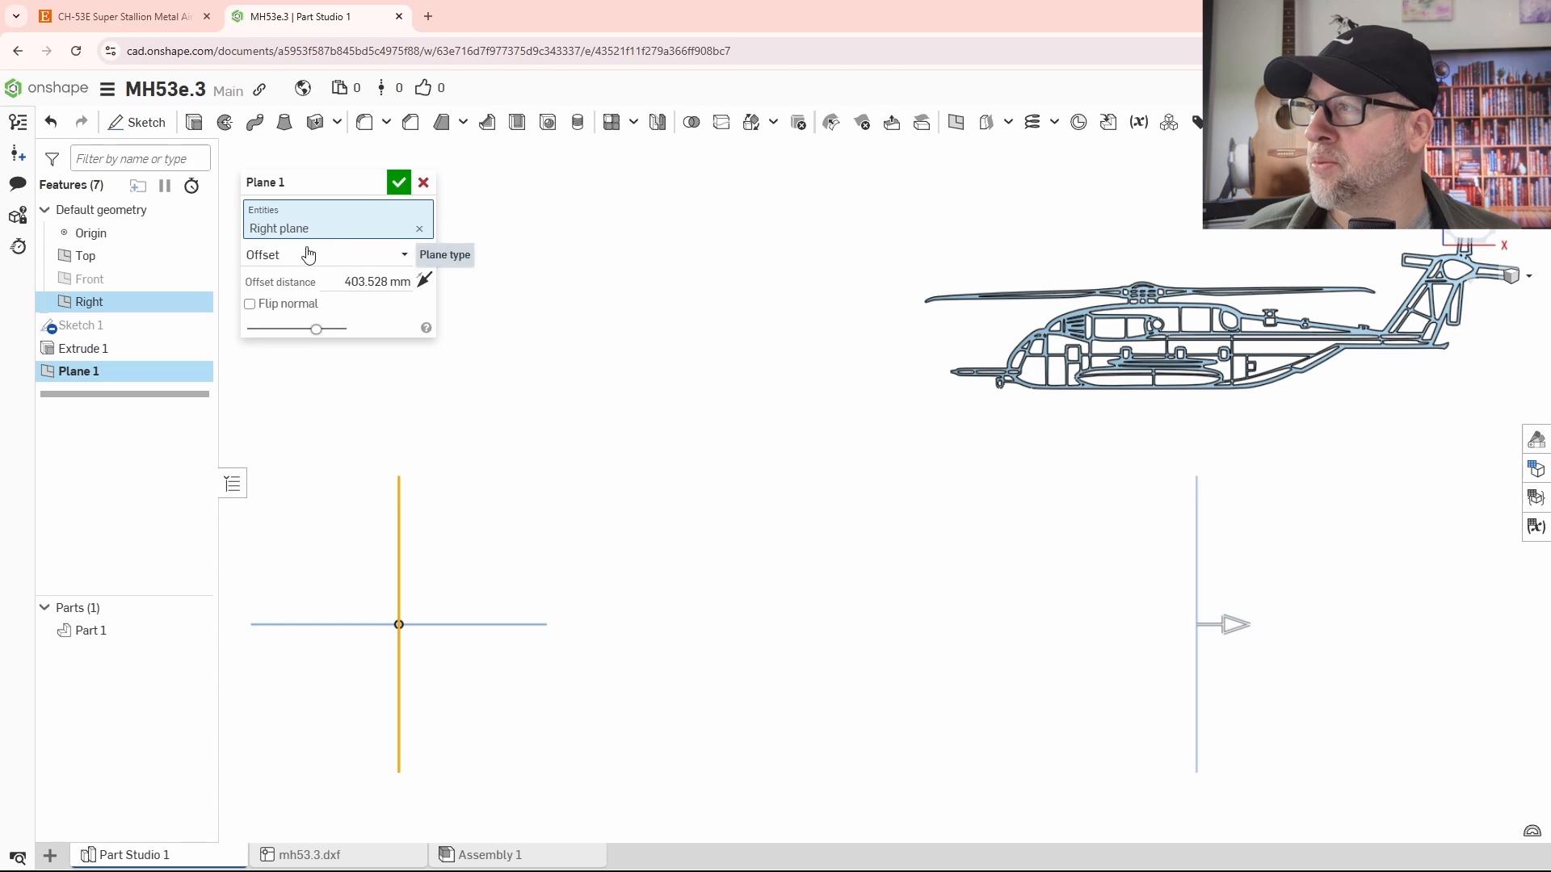
left_click(398, 182)
- Try to split the helicopter part without specifying an entity to split with
right_click_drag(731, 511, 1047, 623)
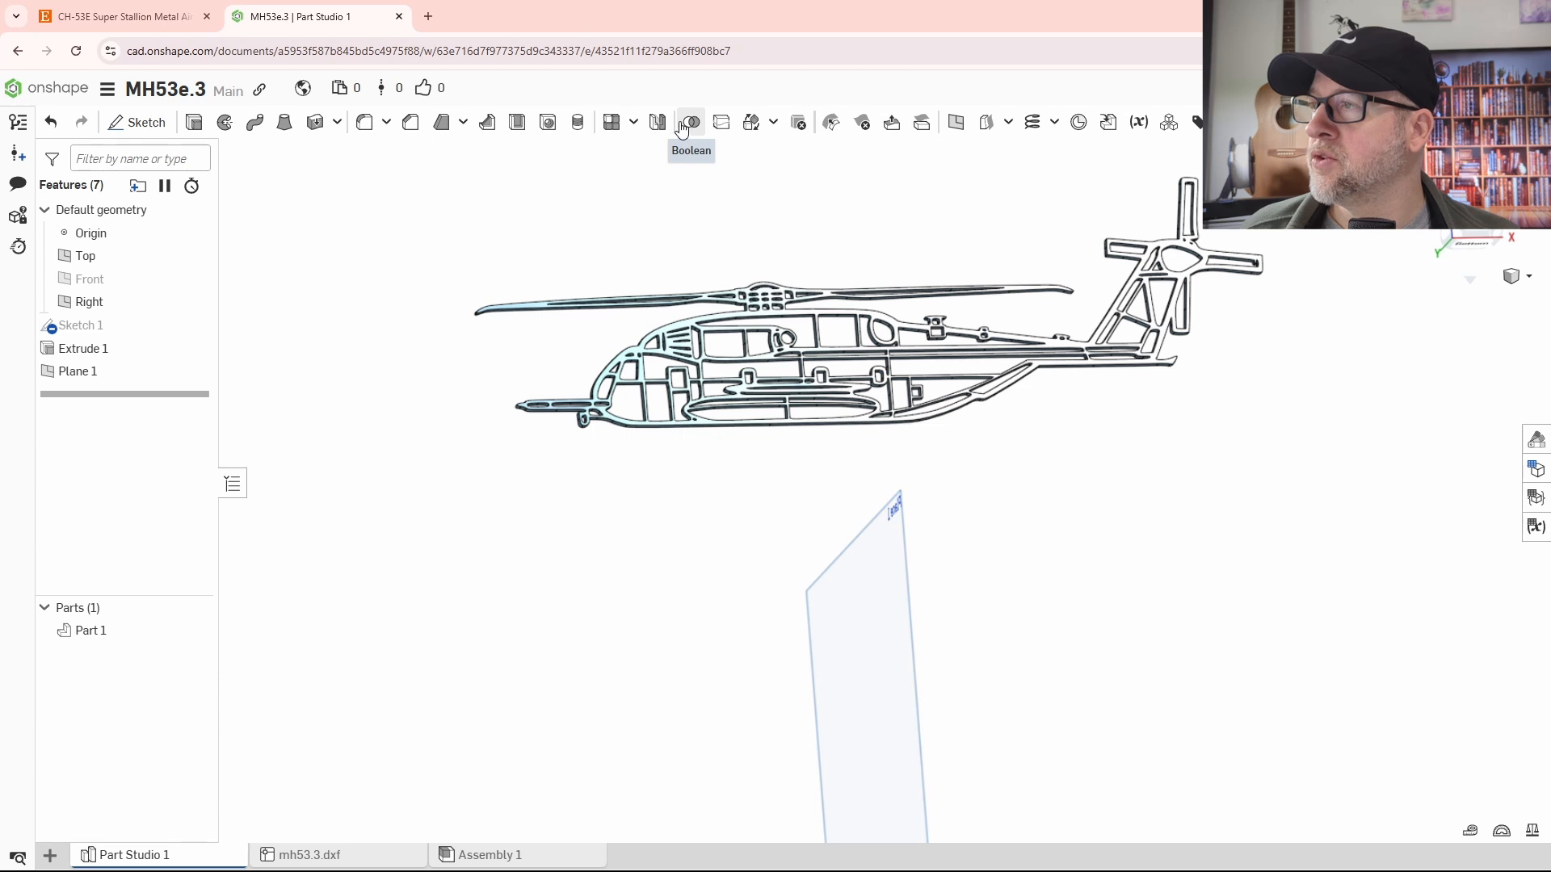
left_click(722, 123)
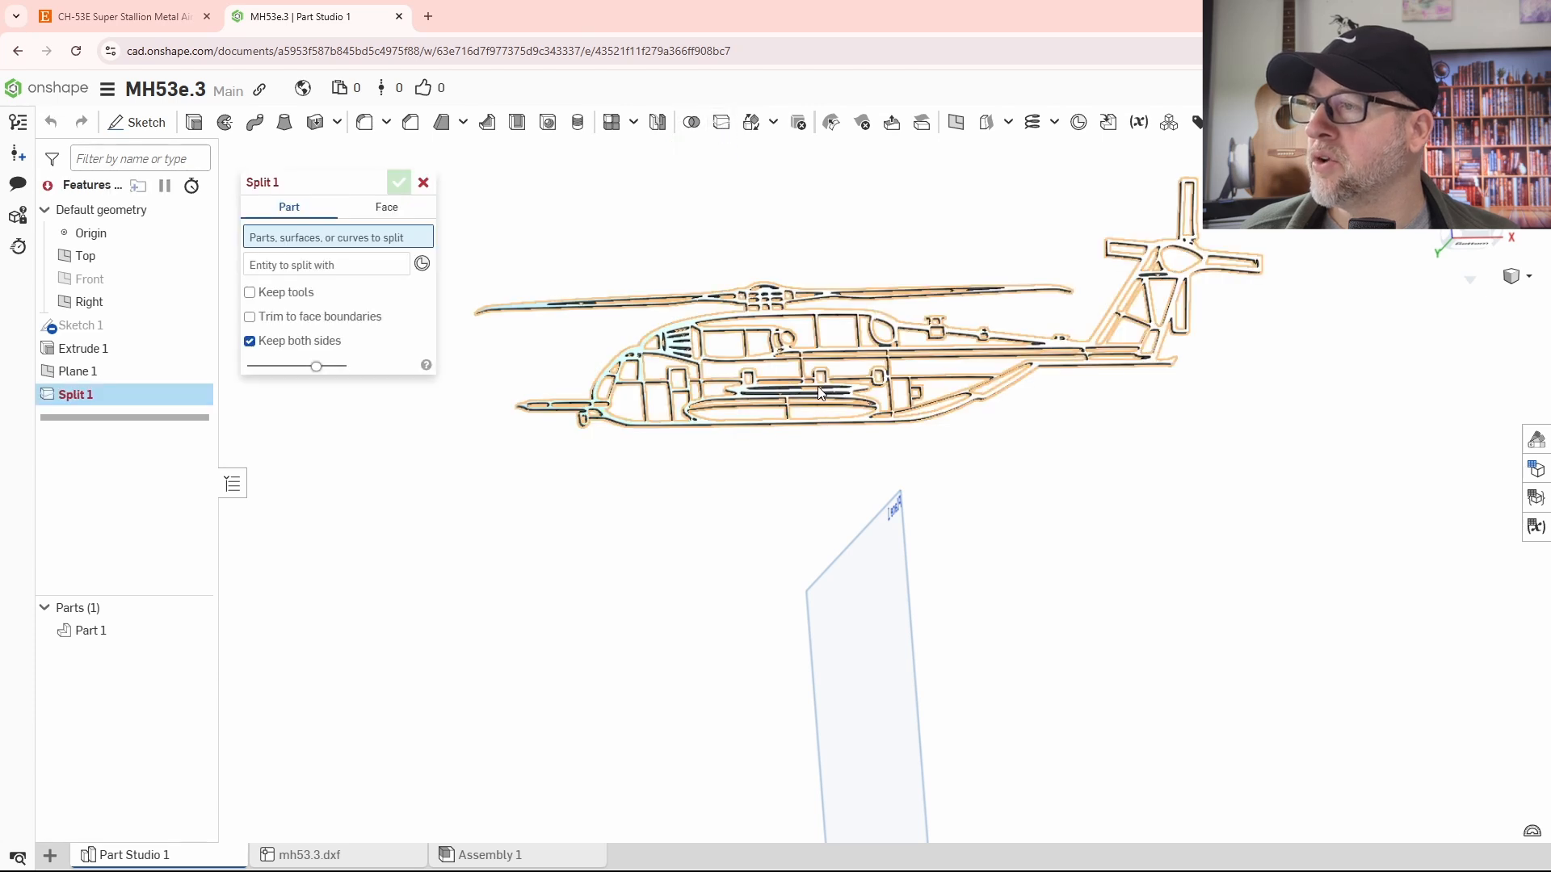
scroll(821, 393, "up", 3)
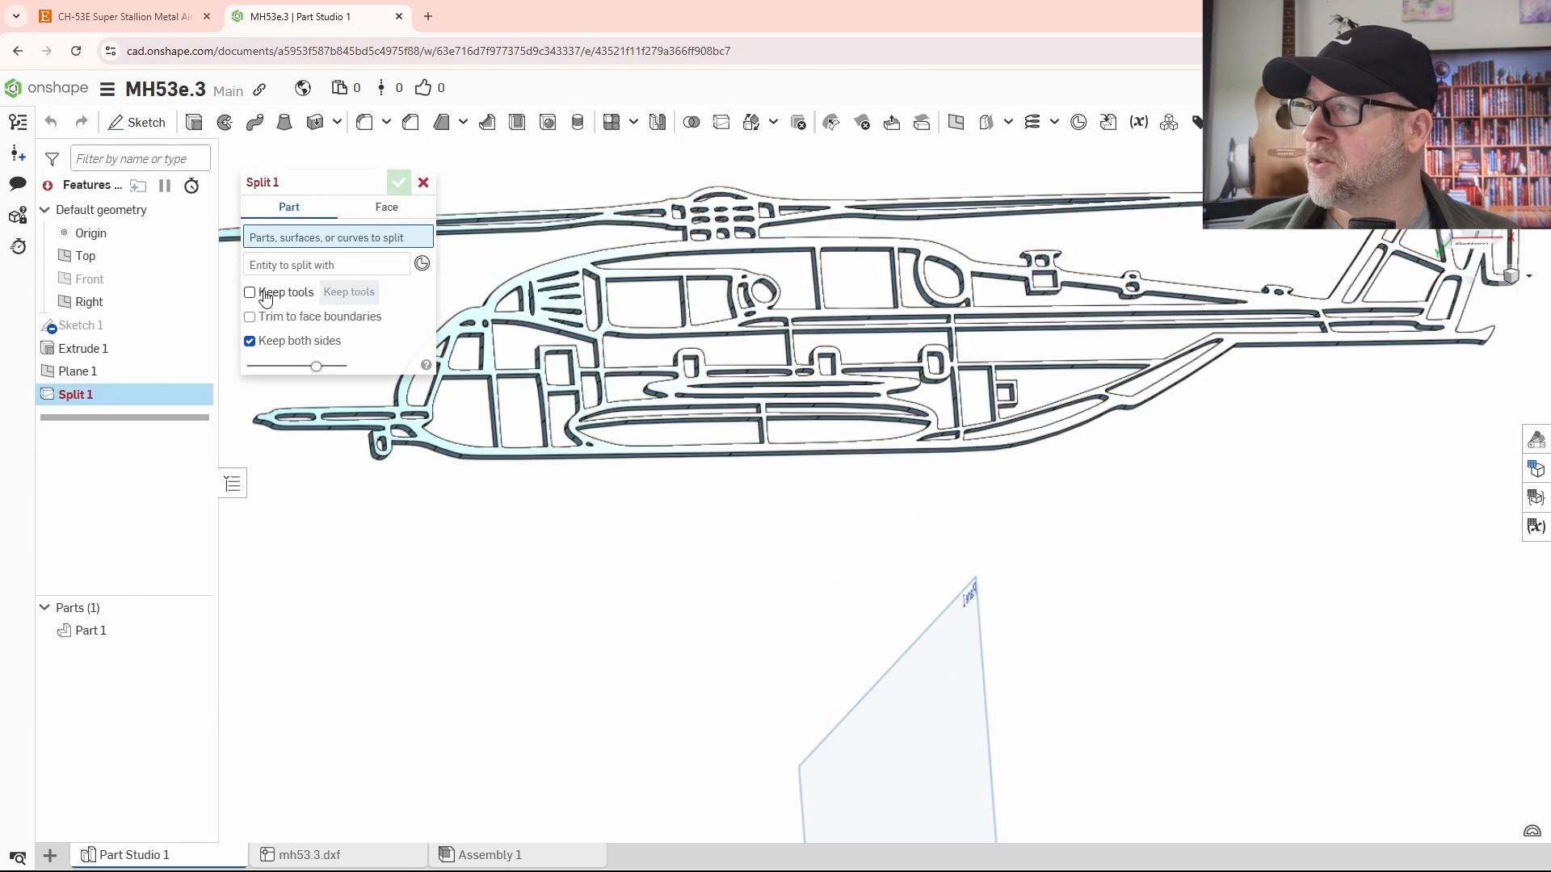
left_click(871, 389)
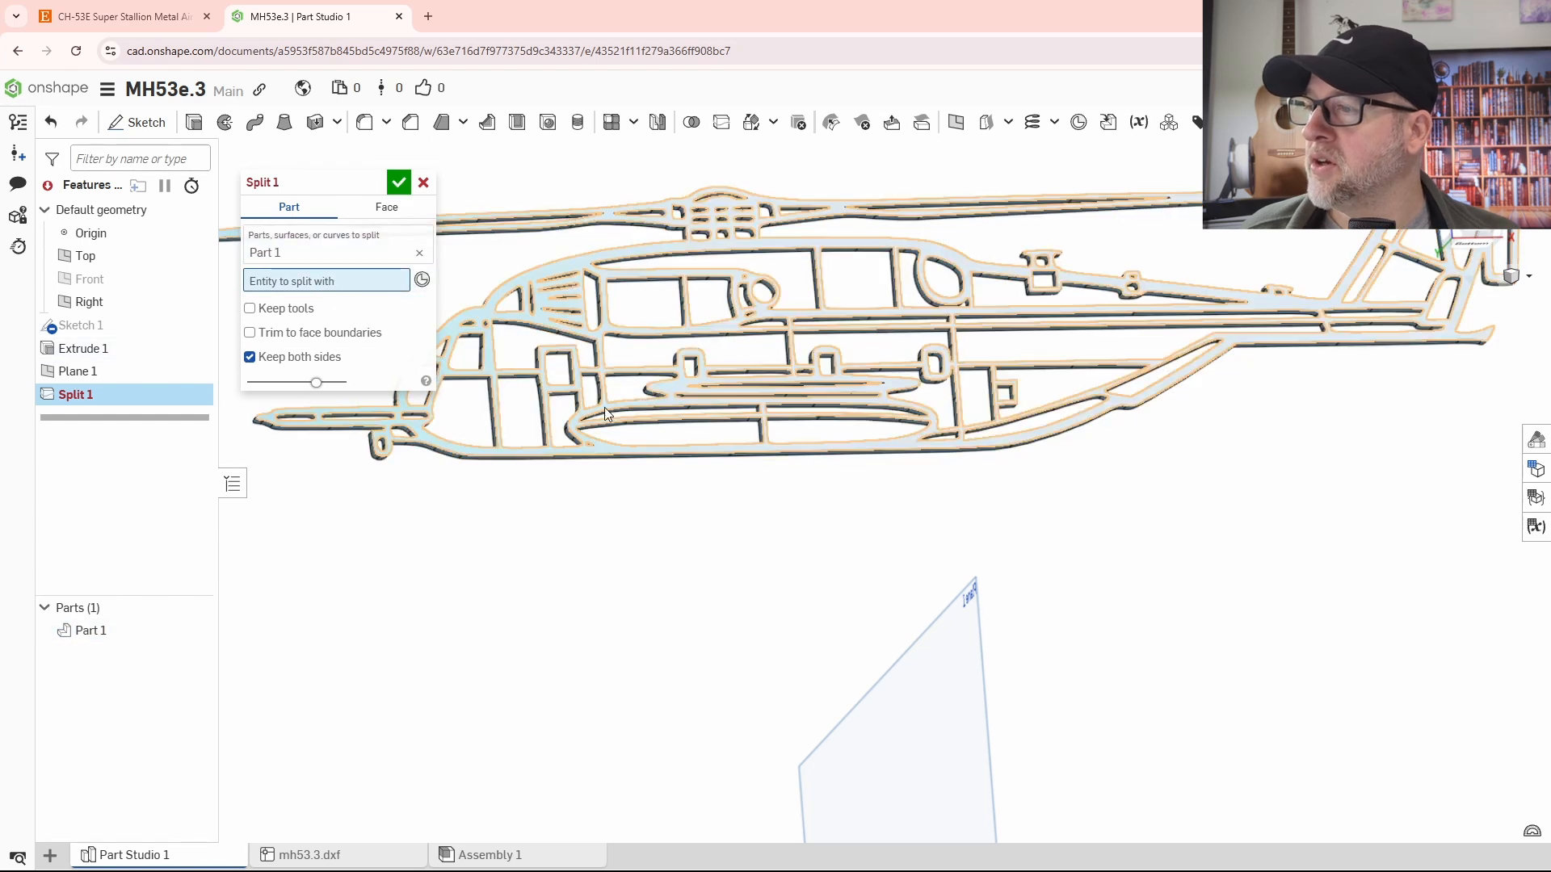
left_click(398, 182)
scroll(618, 480, "down", 2)
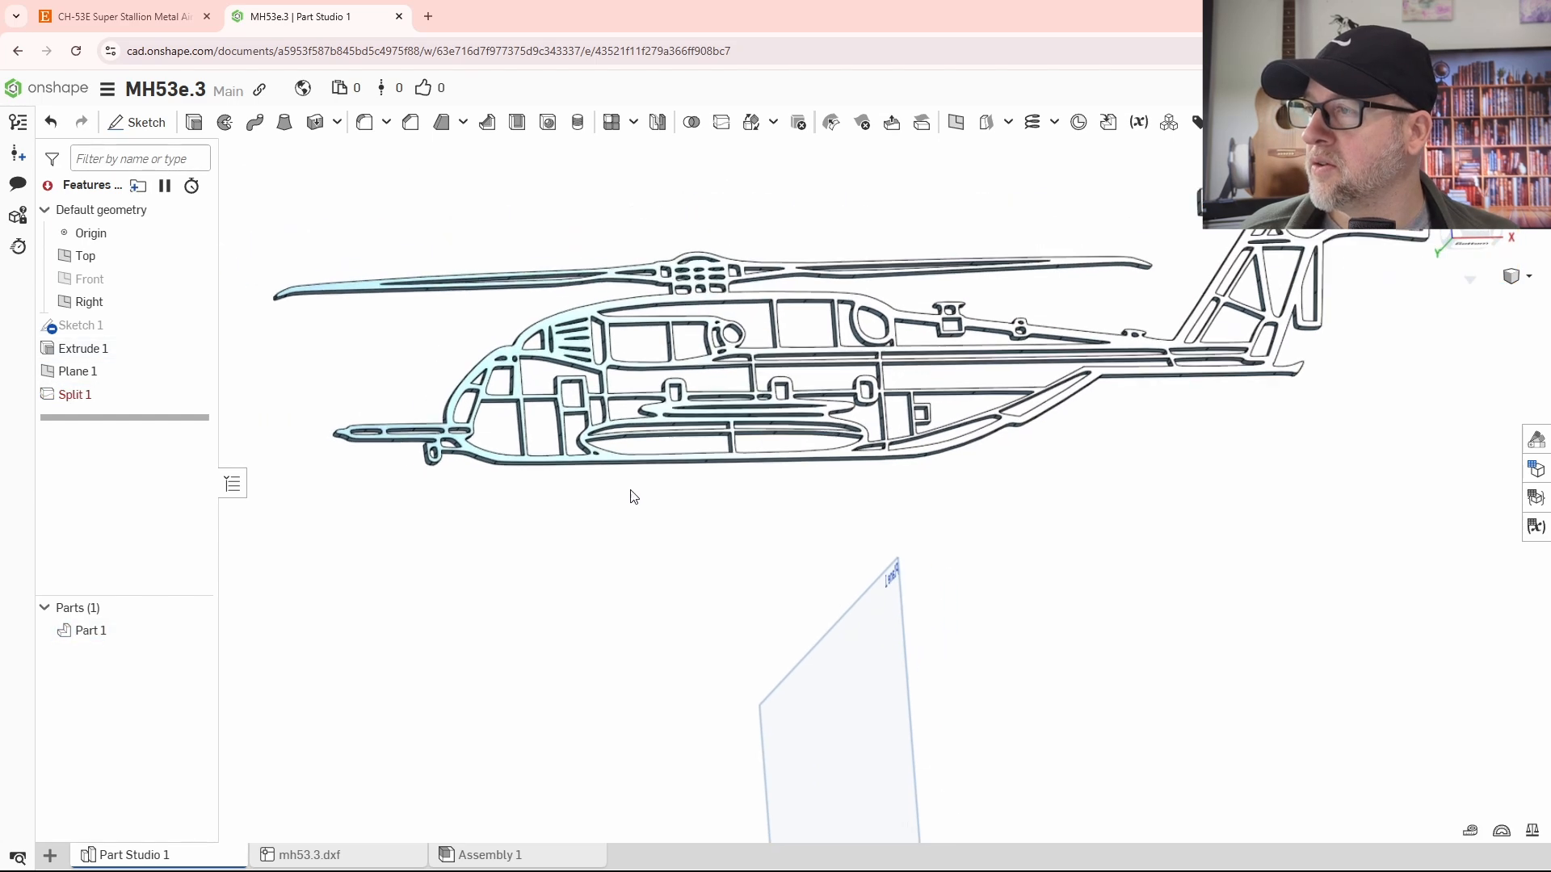
right_click_drag(634, 495, 831, 568)
scroll(865, 436, "up", 5)
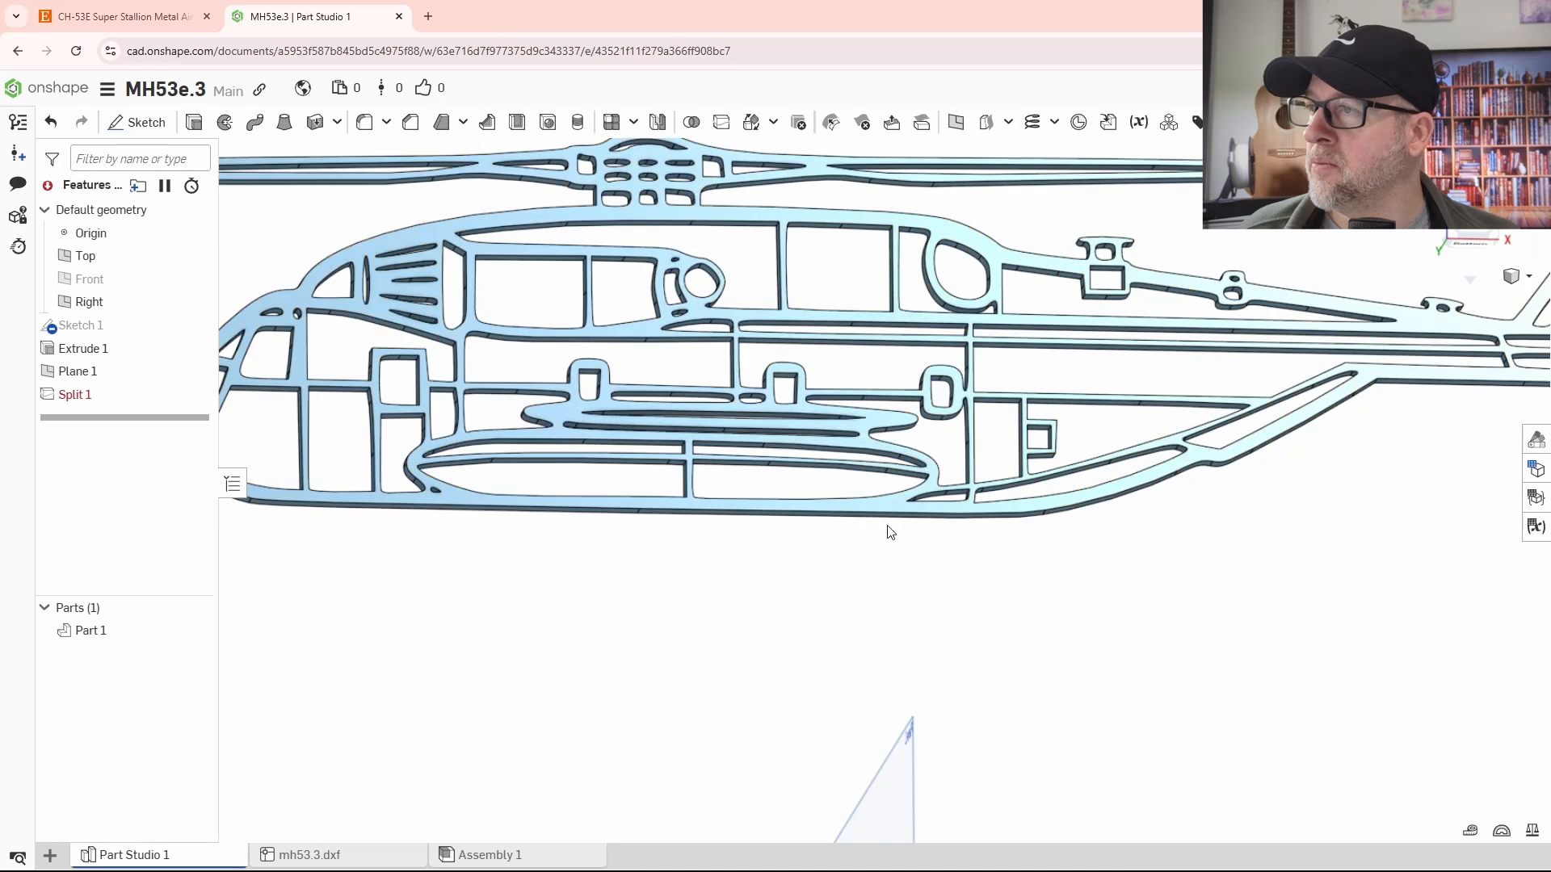
scroll(848, 579, "down", 3)
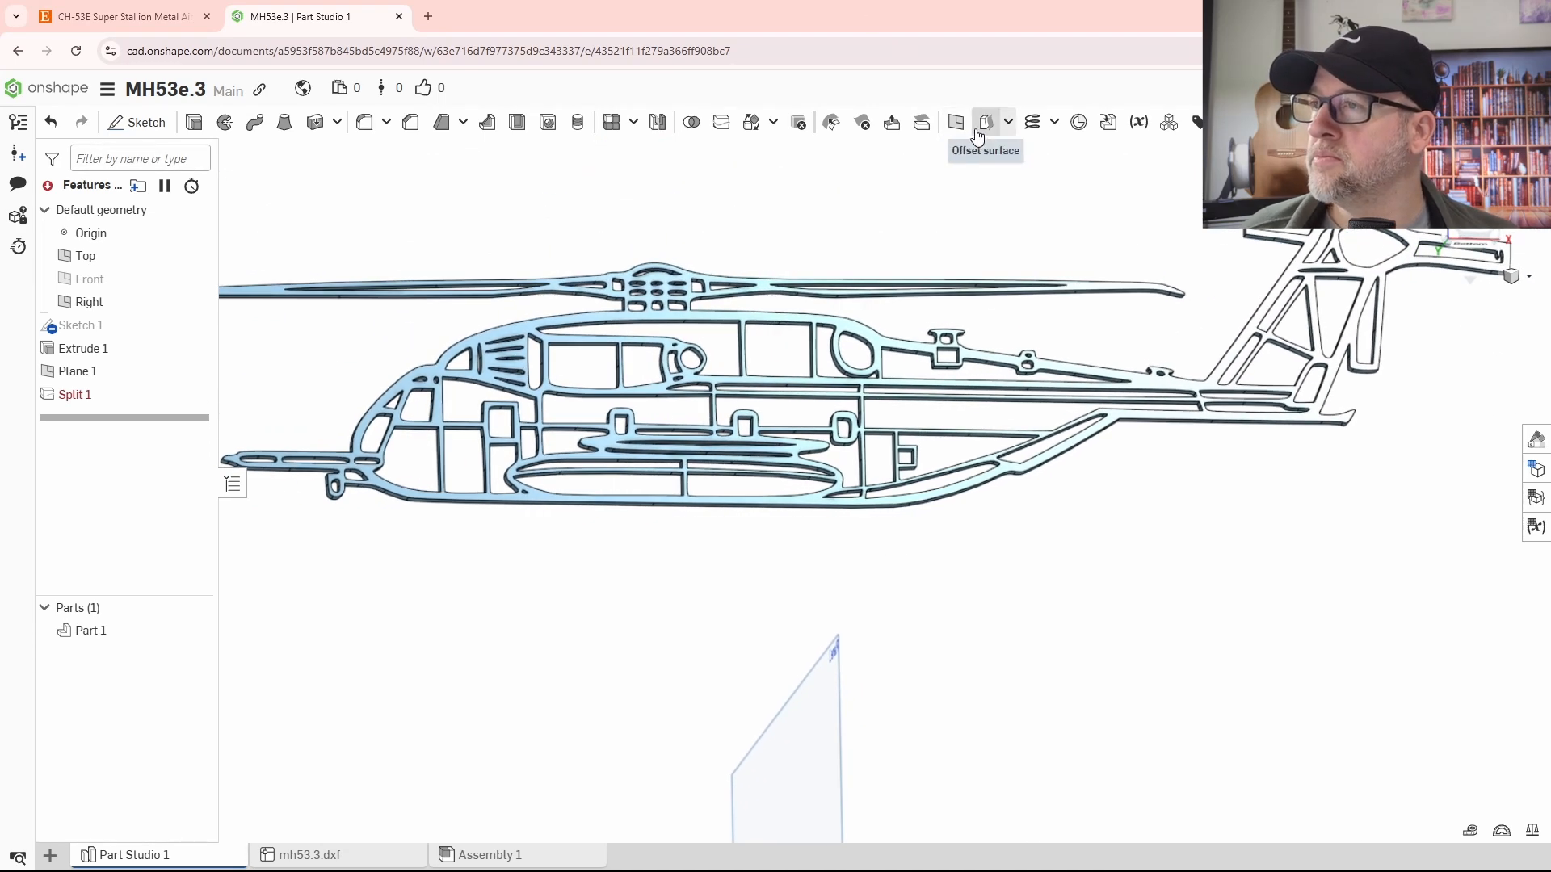
- Split the helicopter part with the offset plane through the mid-fuselage, keeping both sides
left_click(721, 122)
left_click(768, 323)
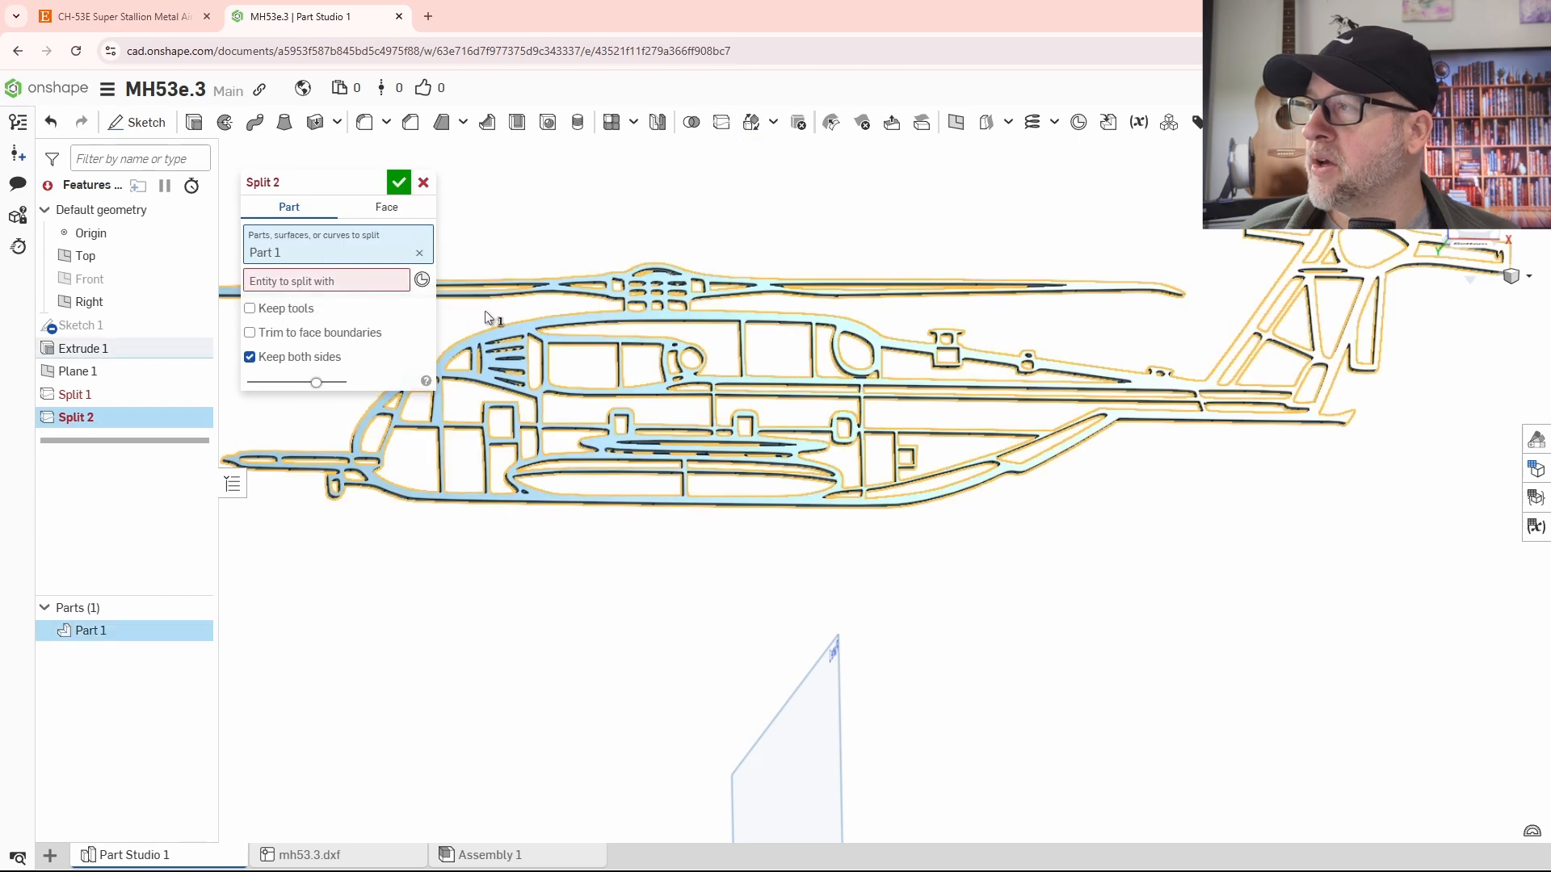
left_click(380, 281)
left_click(764, 731)
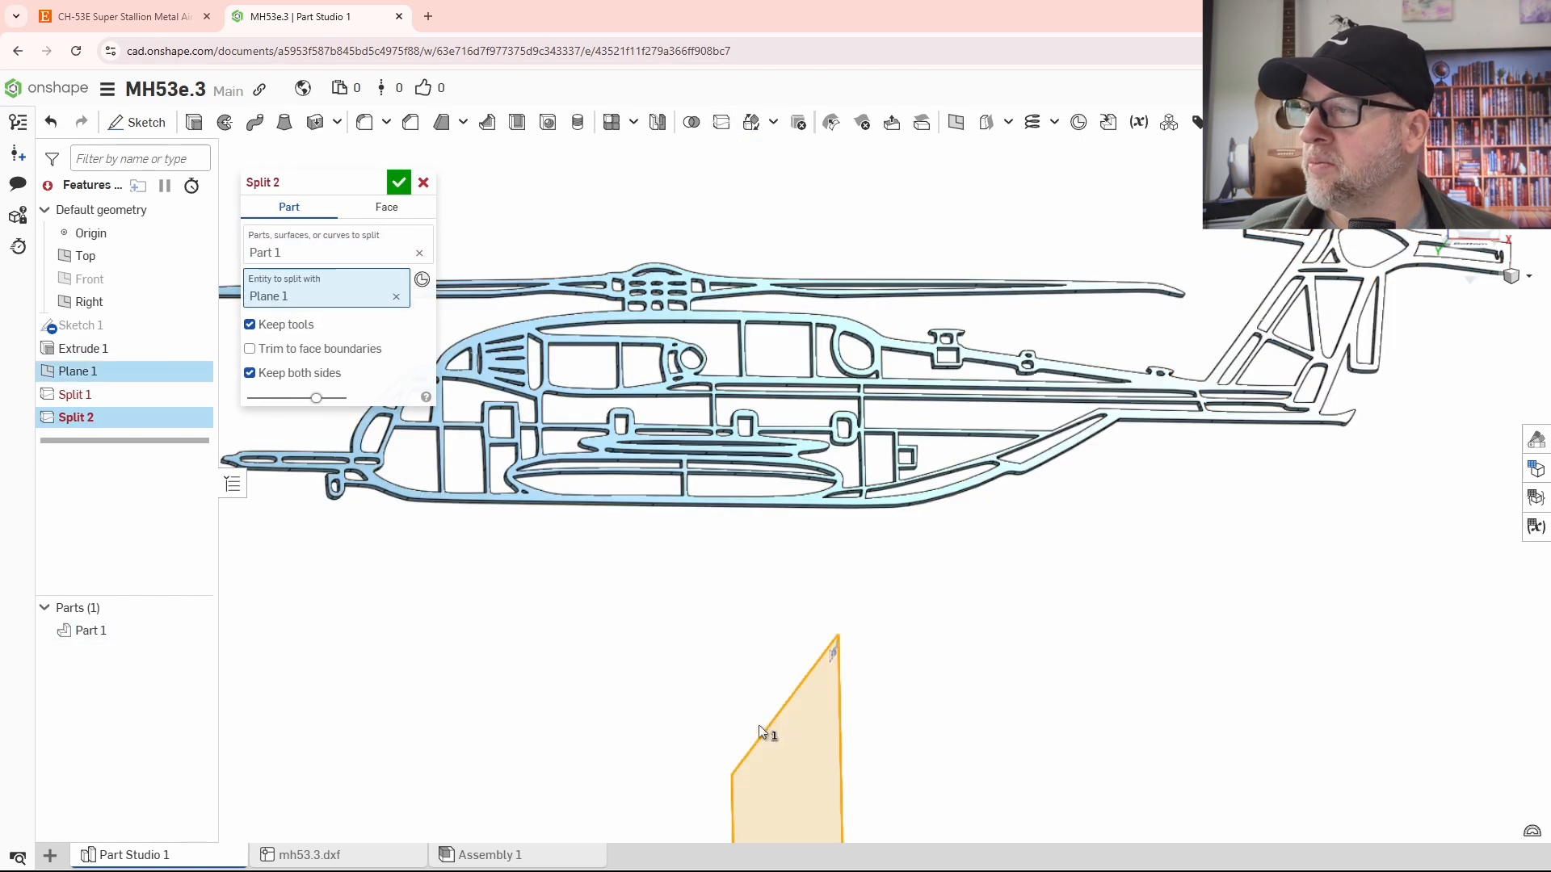
left_click(398, 182)
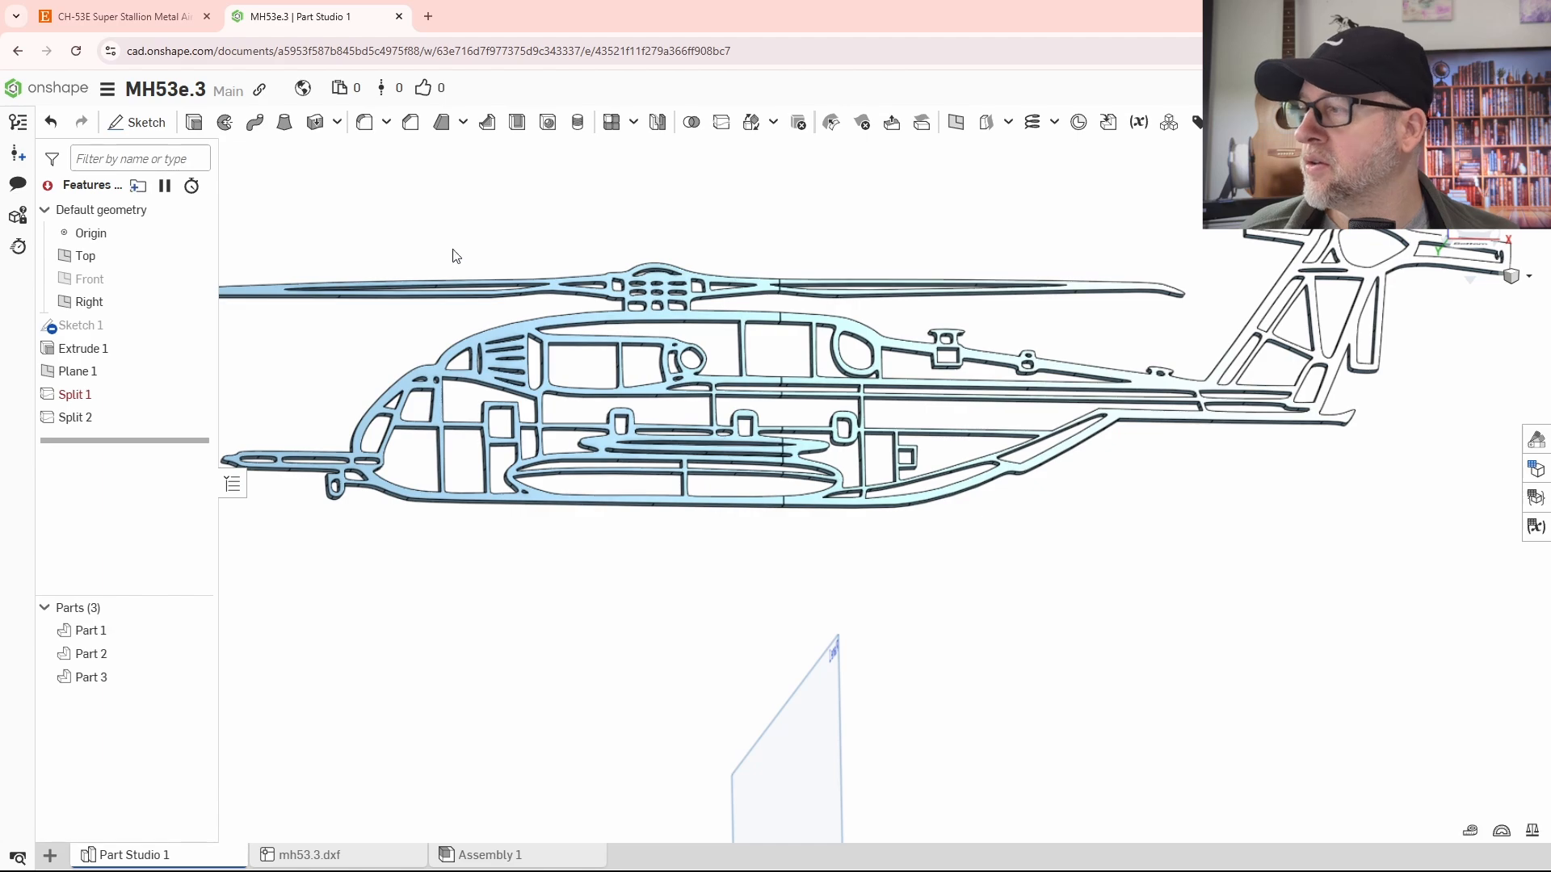
scroll(796, 450, "up", 5)
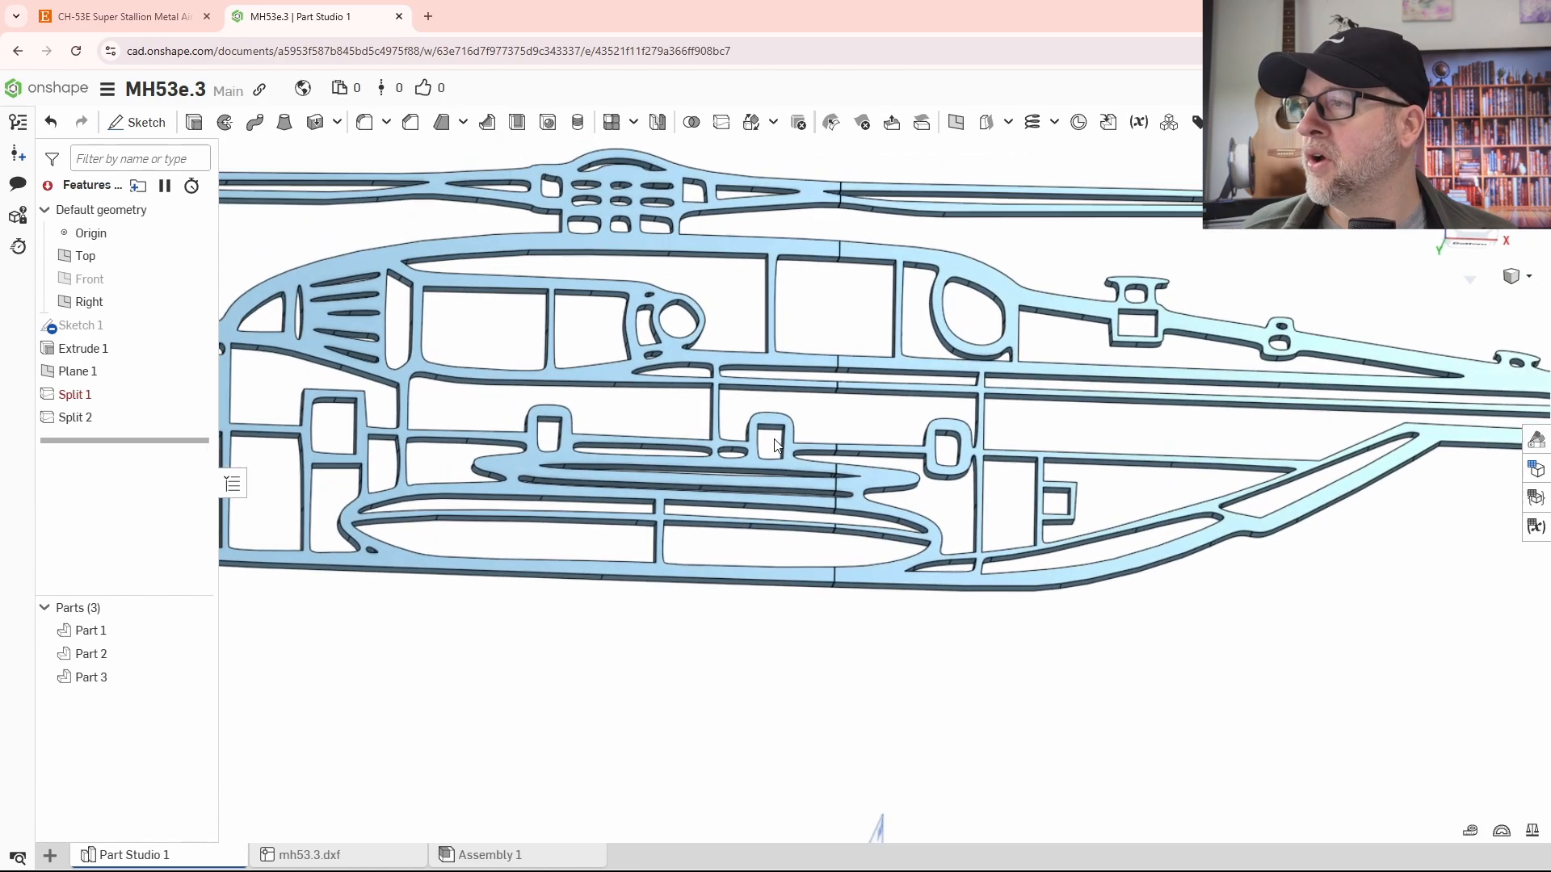
scroll(871, 454, "down", 2)
right_click_drag(869, 457, 952, 551)
scroll(940, 576, "down", 3)
scroll(941, 575, "down", 2)
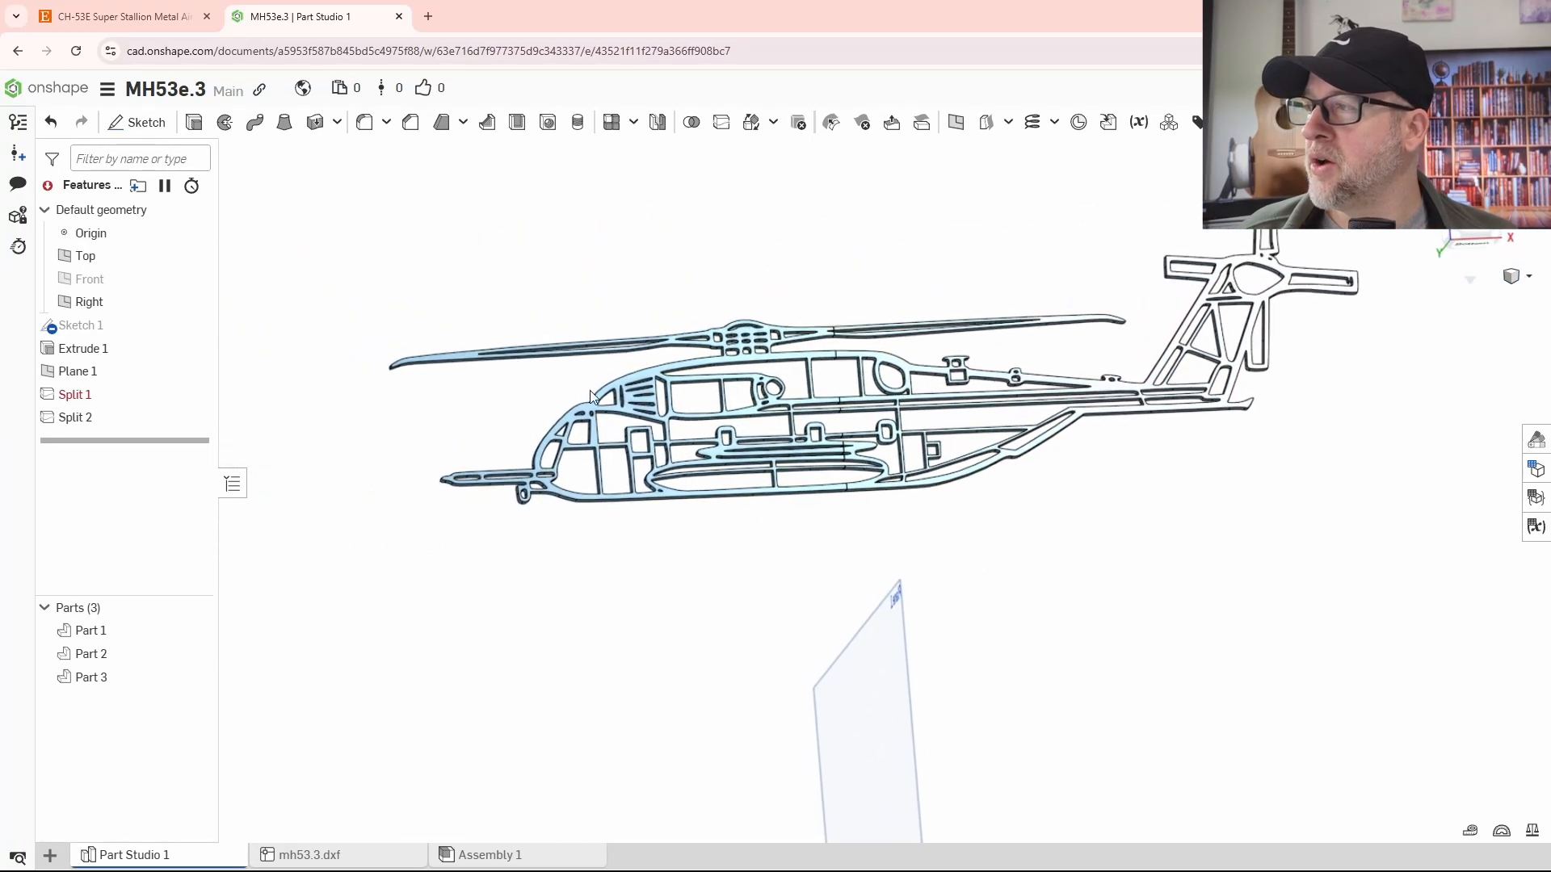
- Highlight Part 1 and Part 2 to check which helicopter sections the split produced, and clear the selection
left_click(109, 631)
left_click(106, 654)
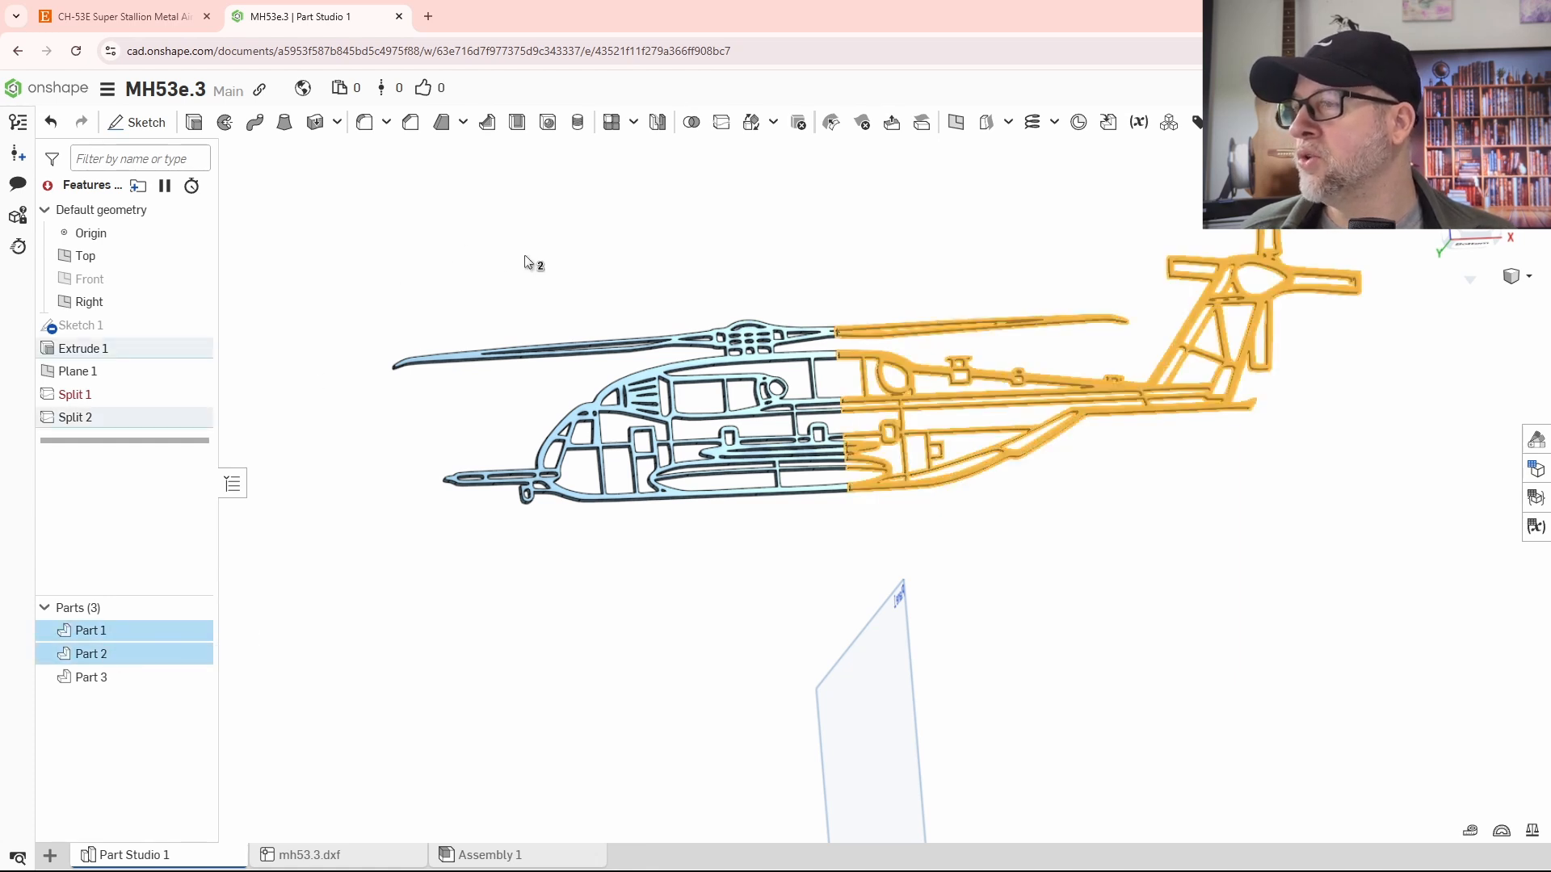
scroll(536, 321, "up", 1)
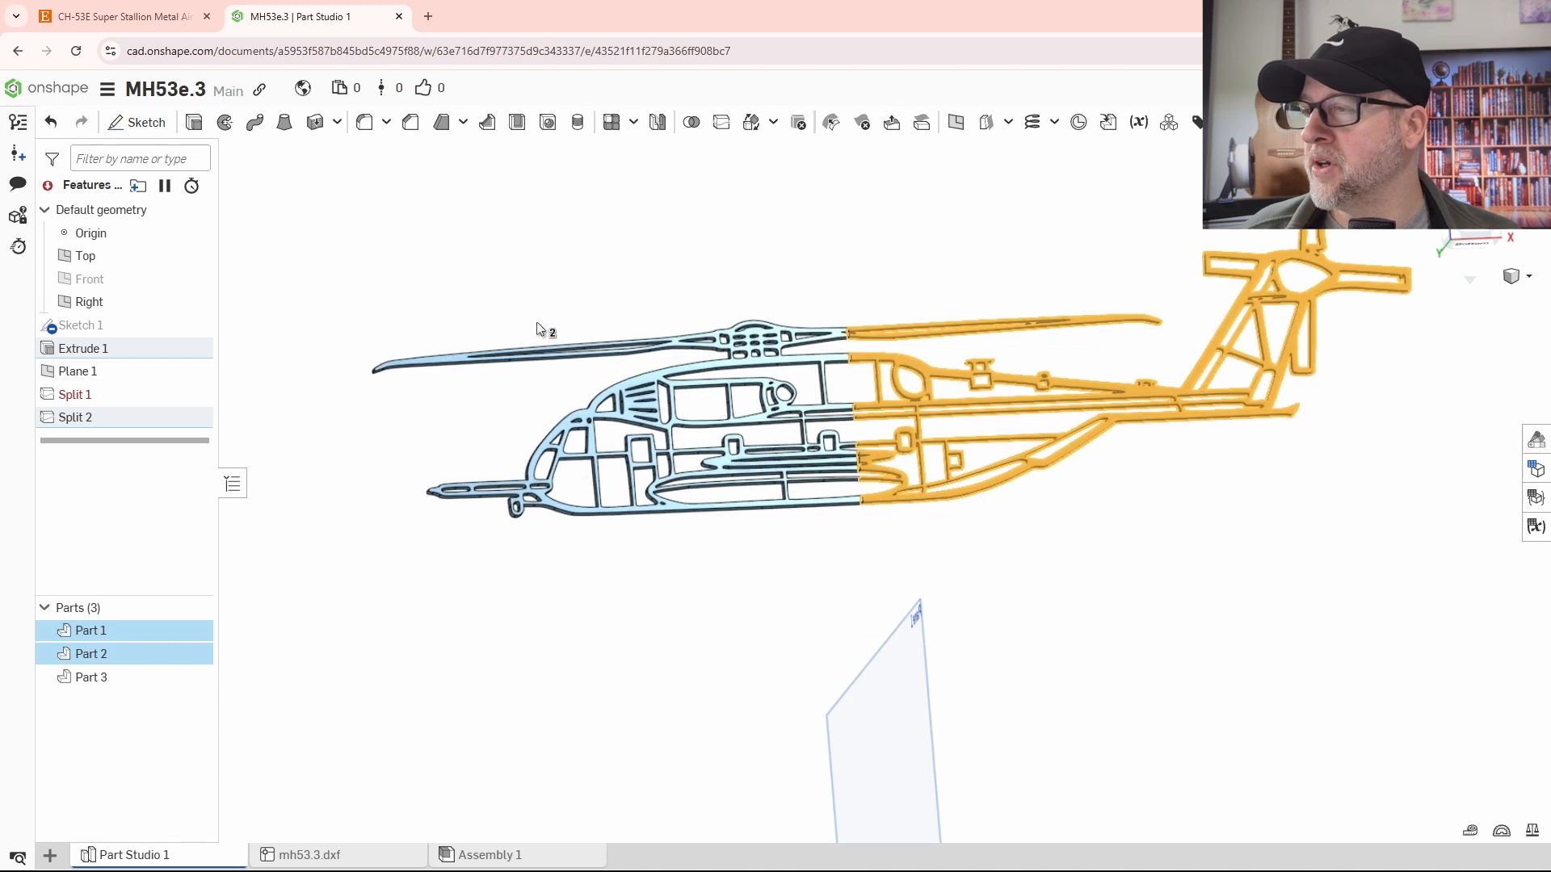
scroll(550, 372, "down", 1)
scroll(568, 404, "down", 1)
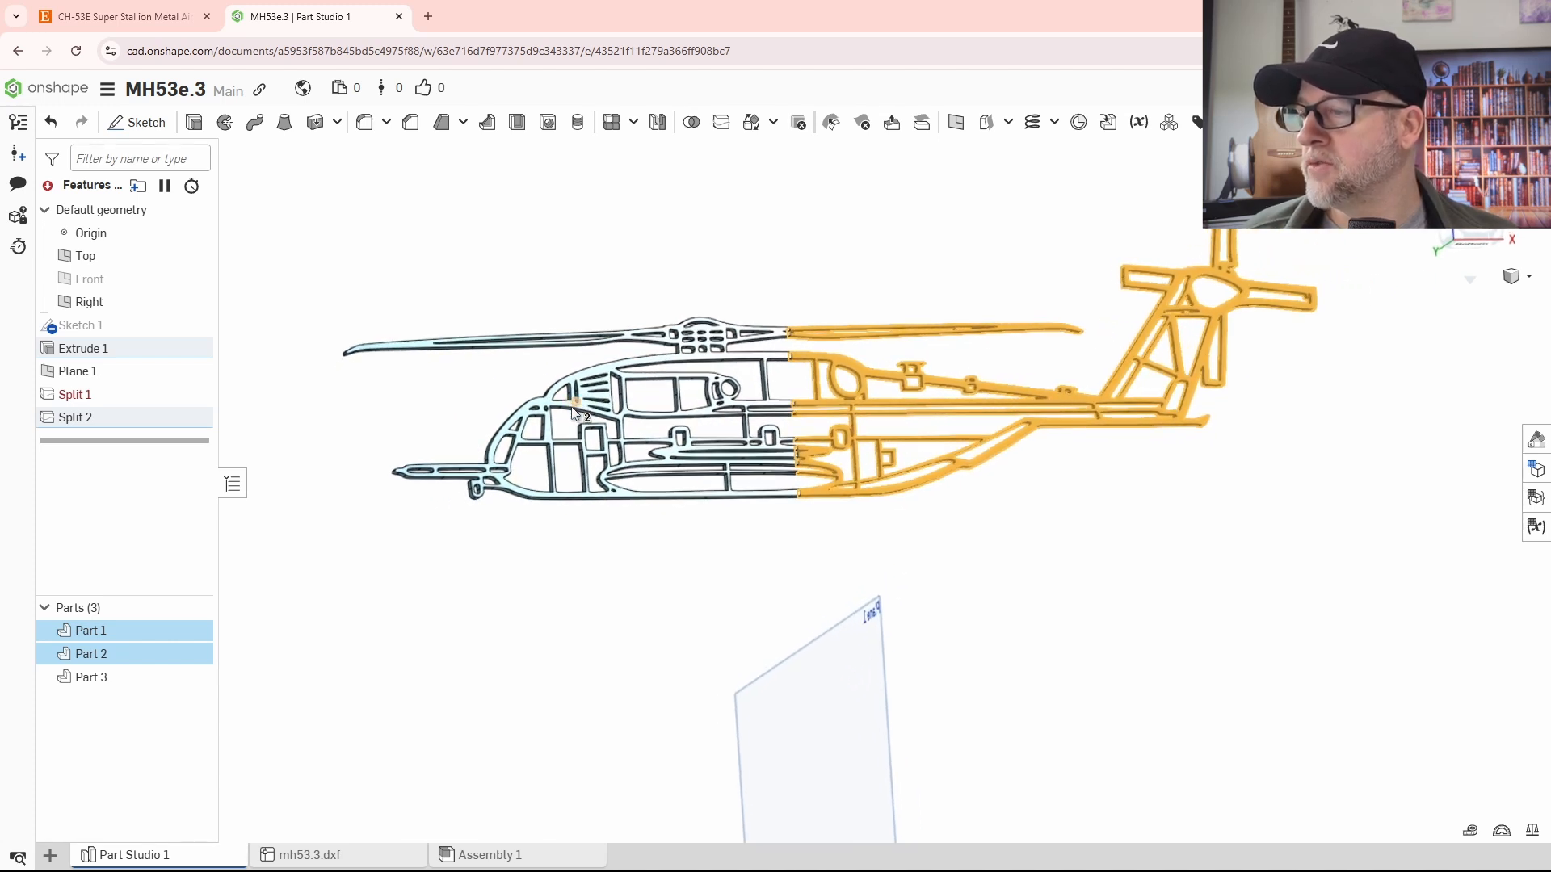
scroll(495, 533, "down", 1)
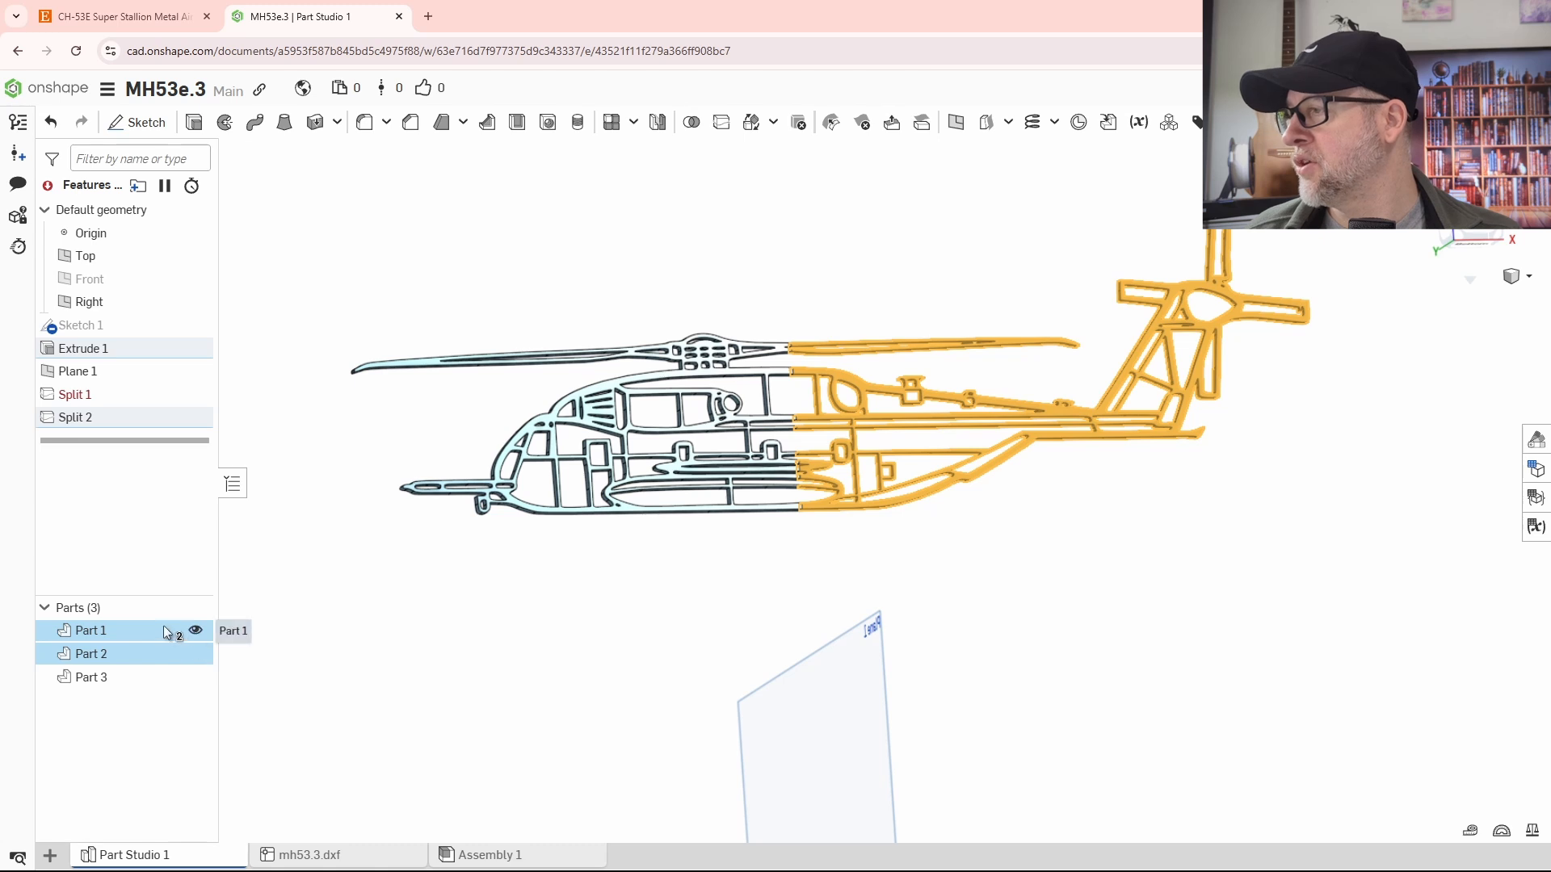
left_click(402, 610)
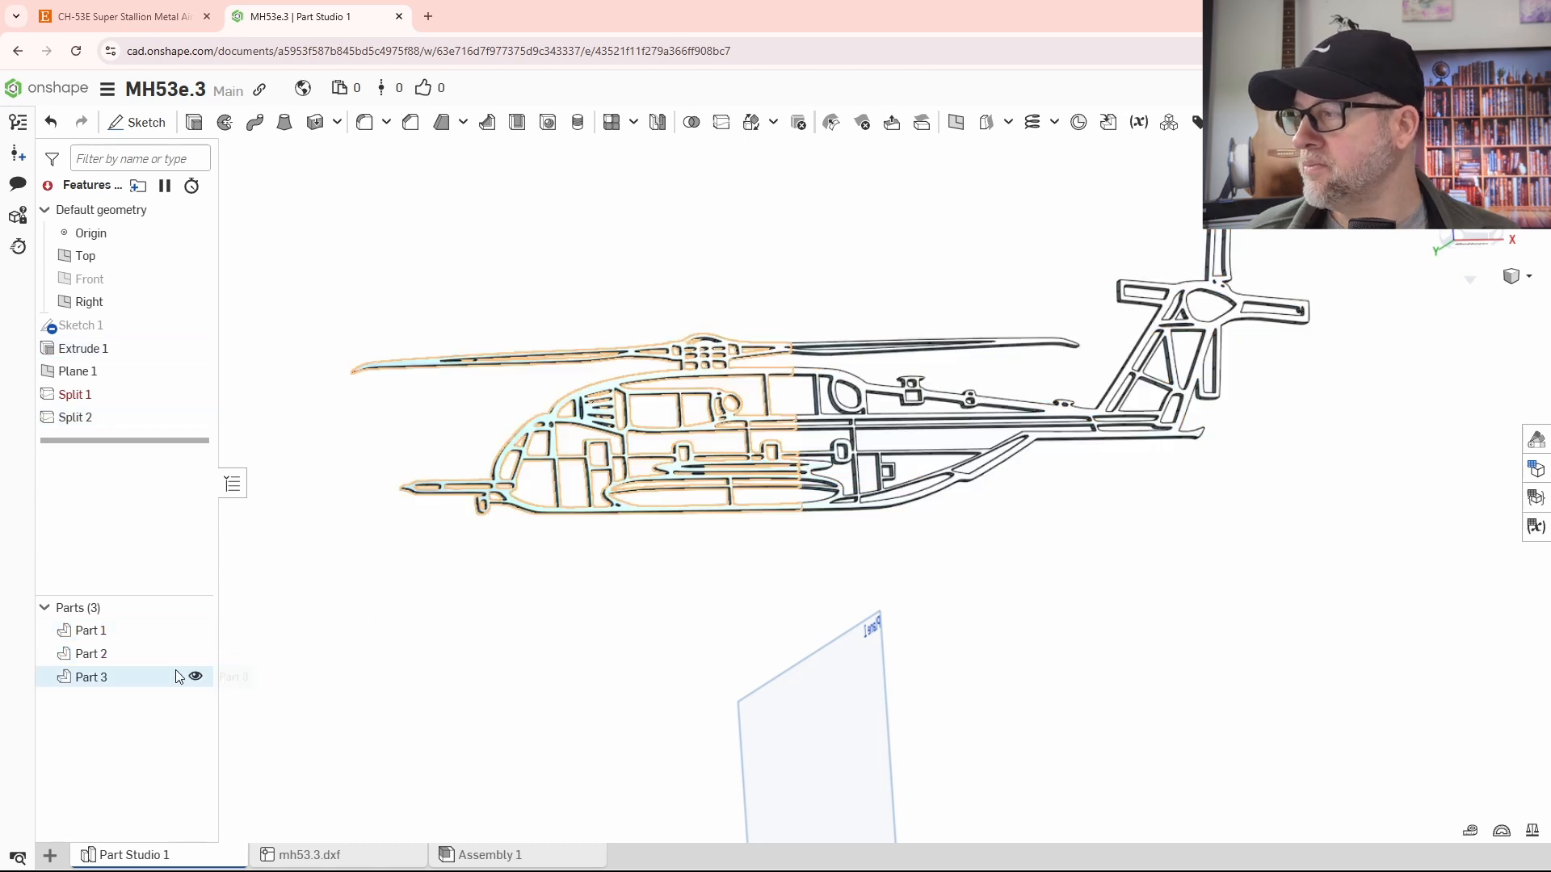
- Export Part 2, the tail section, as a binary STL in millimetres at fine resolution, with the file name "mh53- Part 2"
left_click(110, 658)
right_click(111, 660)
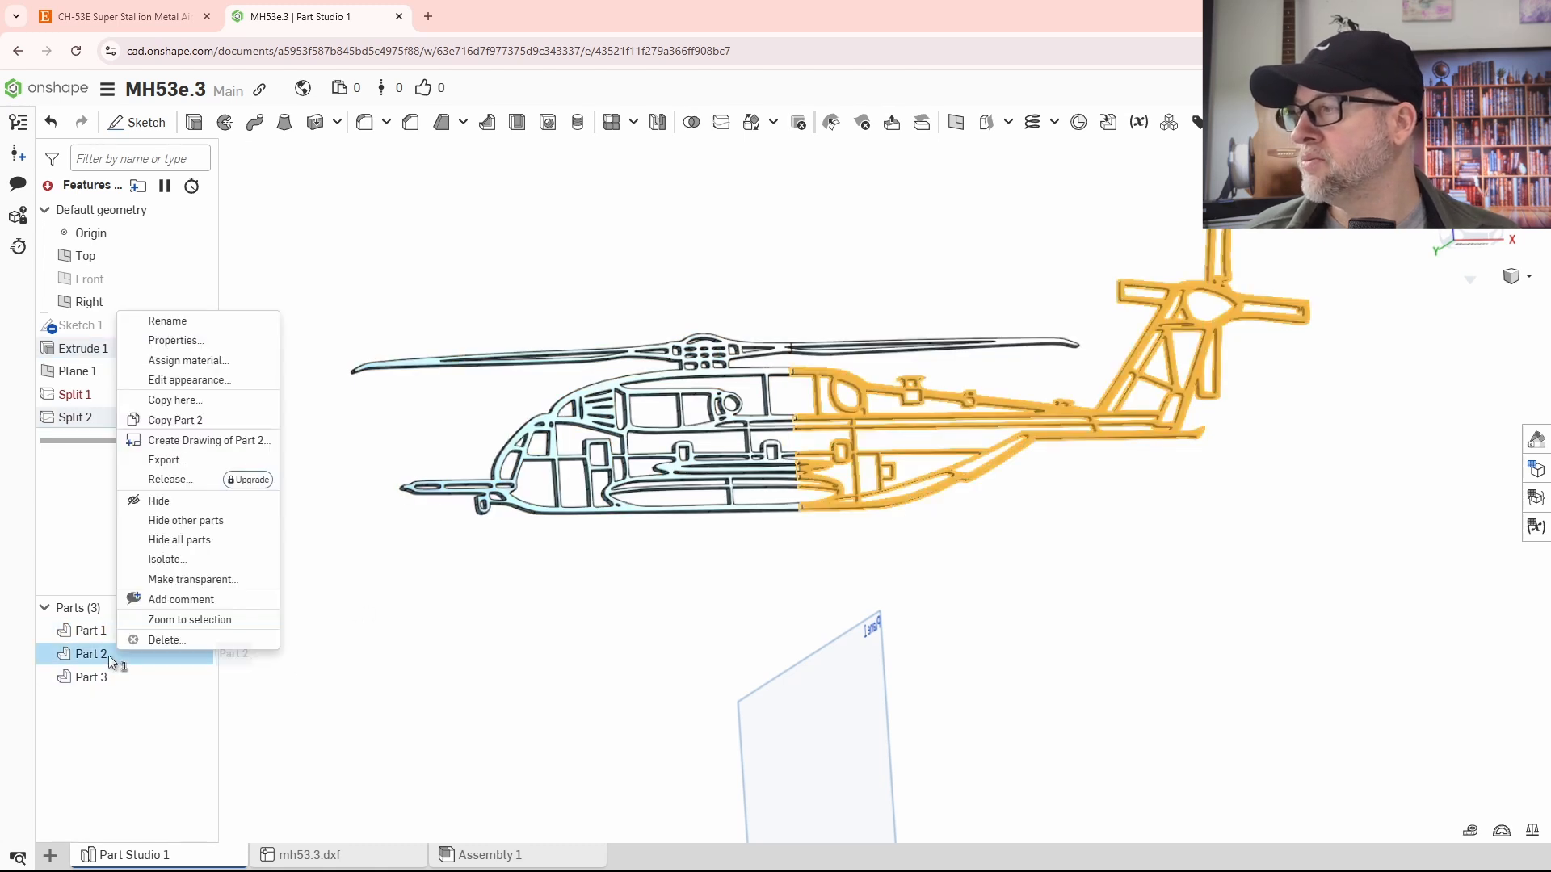
left_click(215, 461)
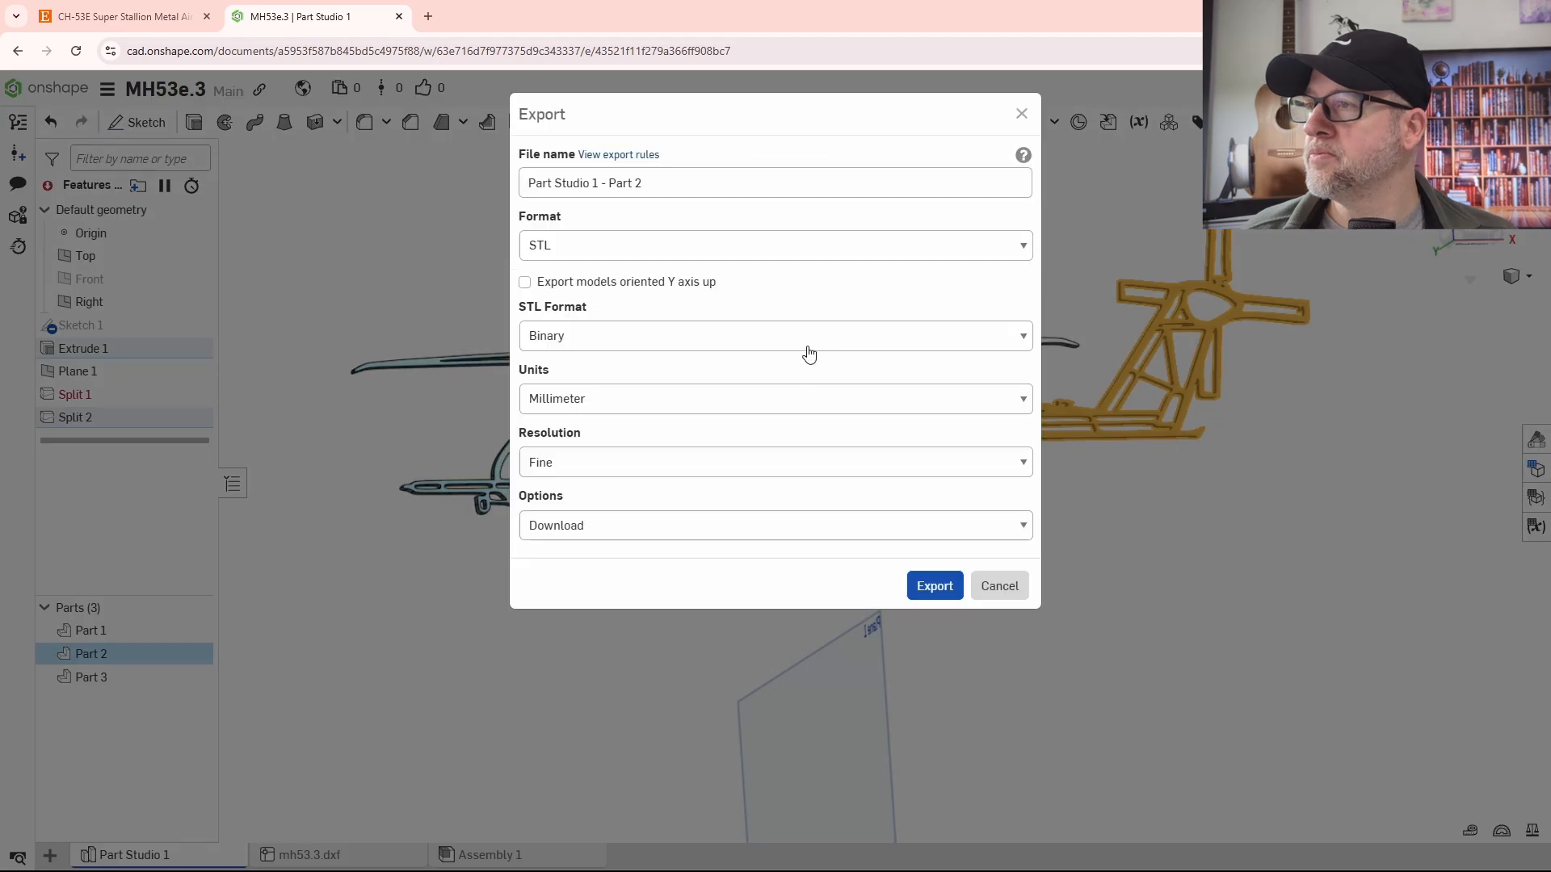
left_click_drag(598, 185, 433, 188)
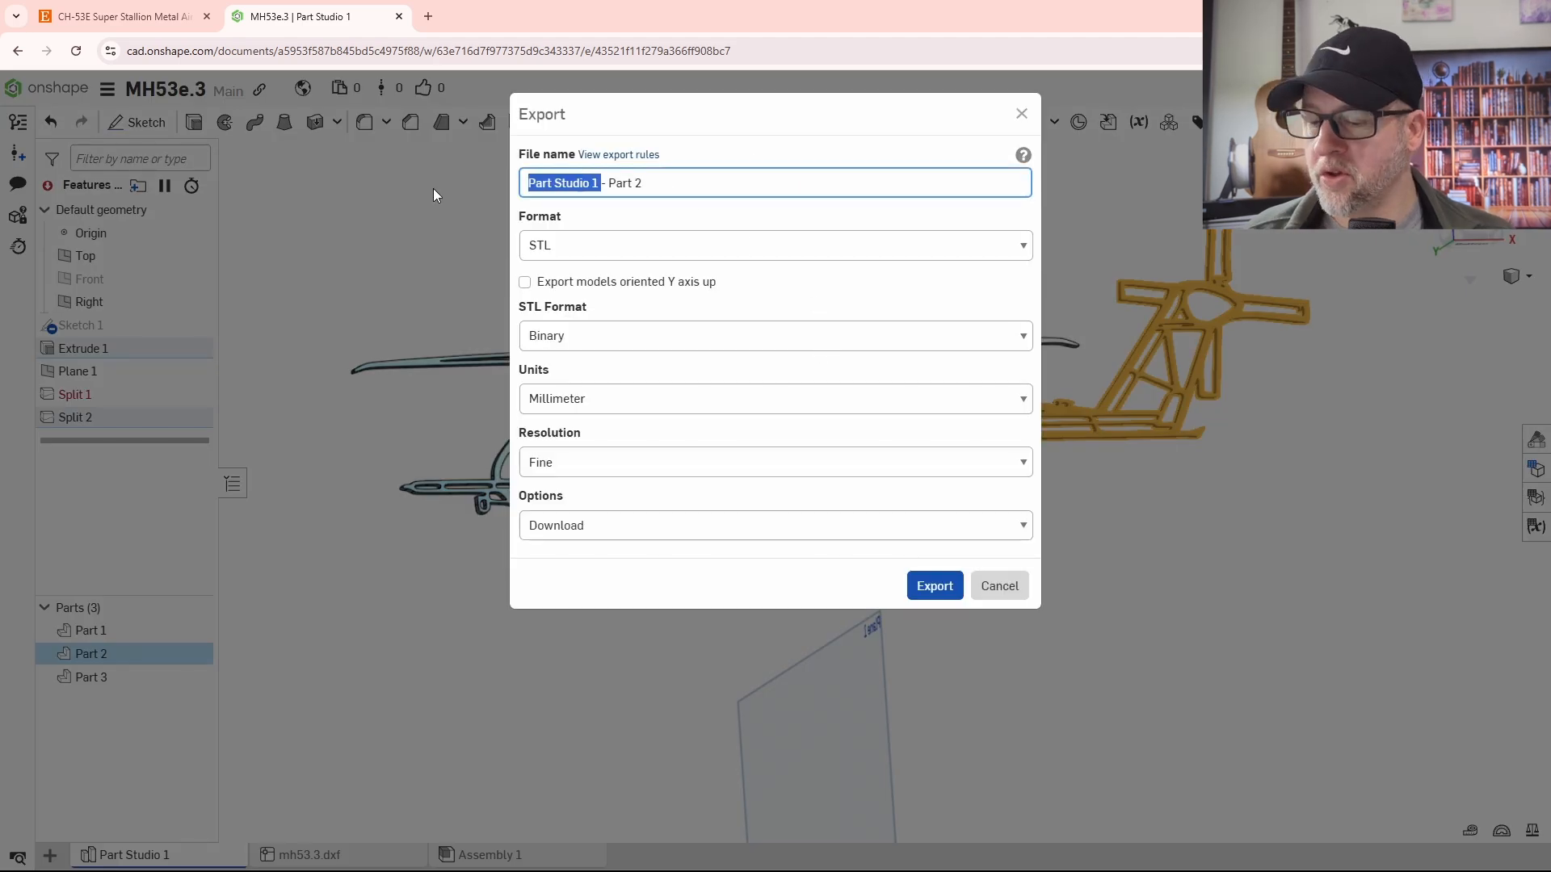
type("mh53")
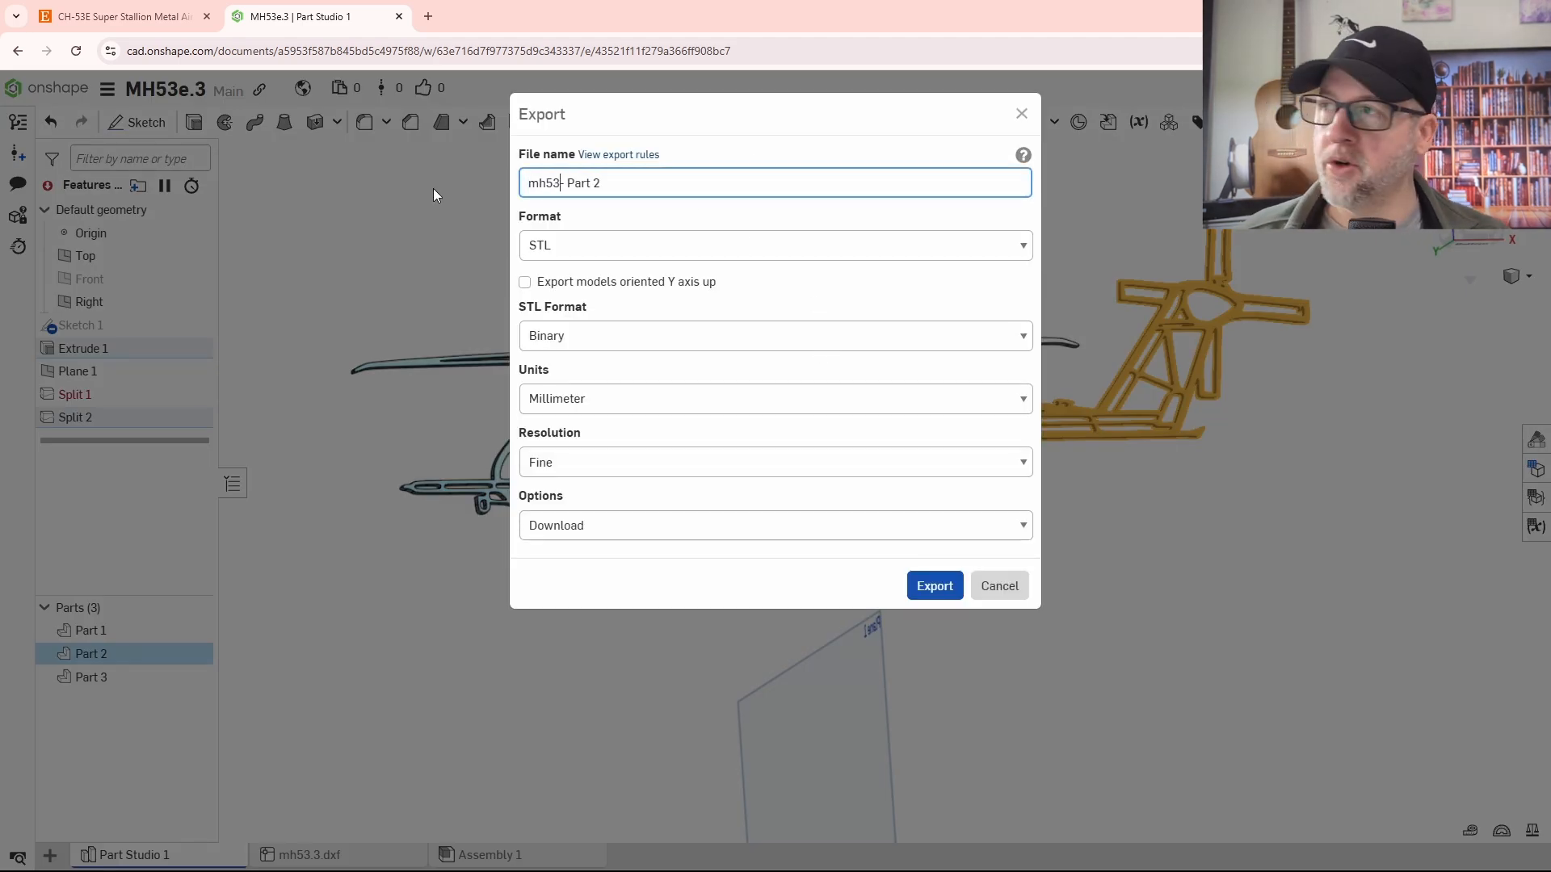
key("Return")
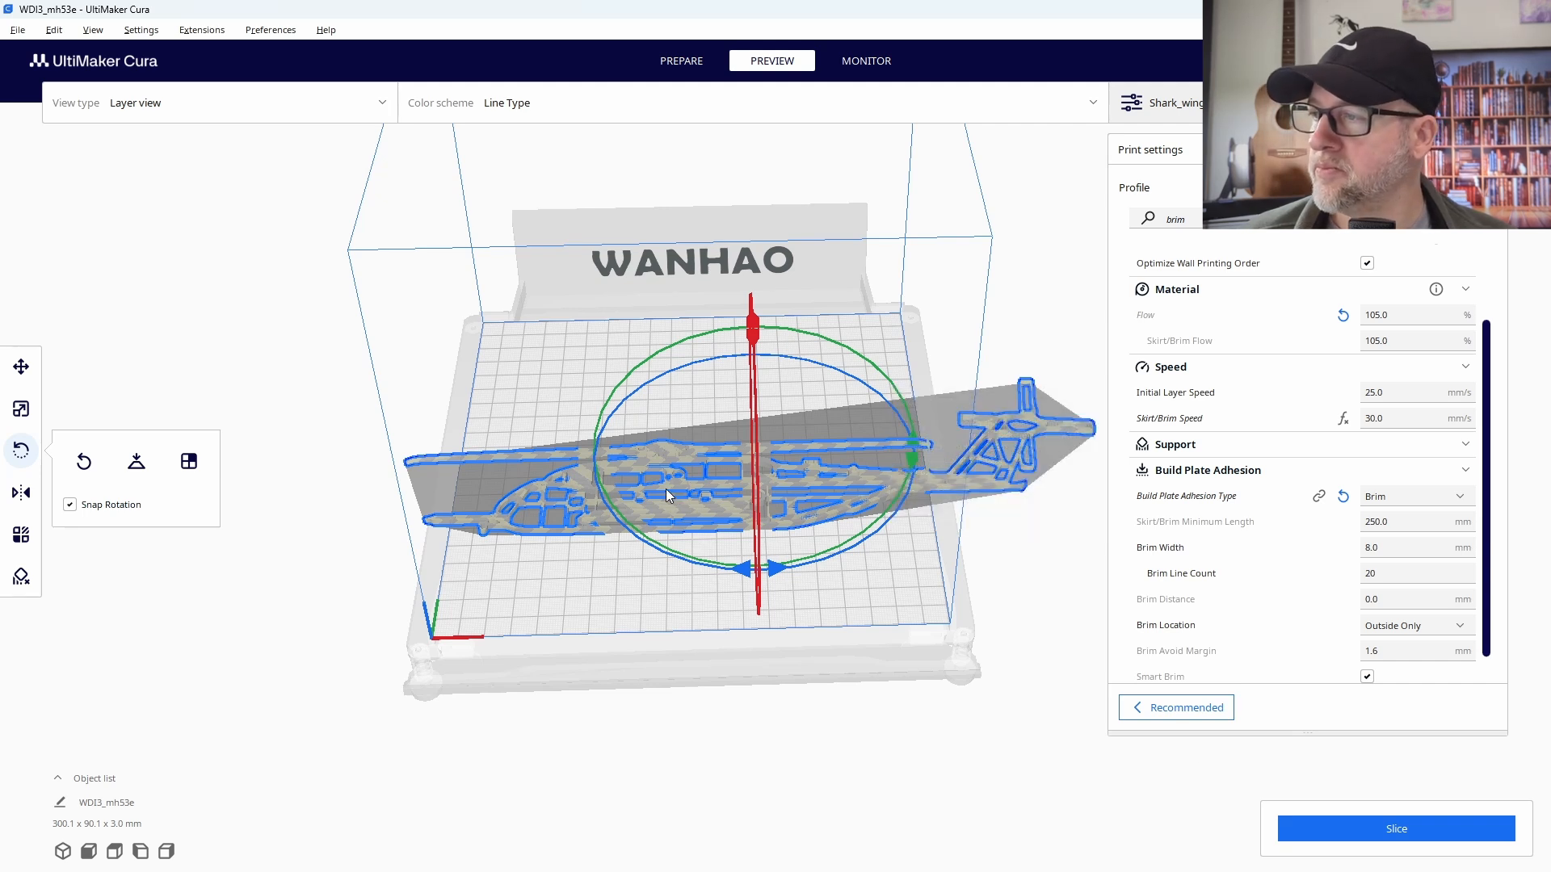
- Switch to UltiMaker Cura, delete the full helicopter model from the build plate and open the "mh53- Part 2" STL from Downloads
key("Delete")
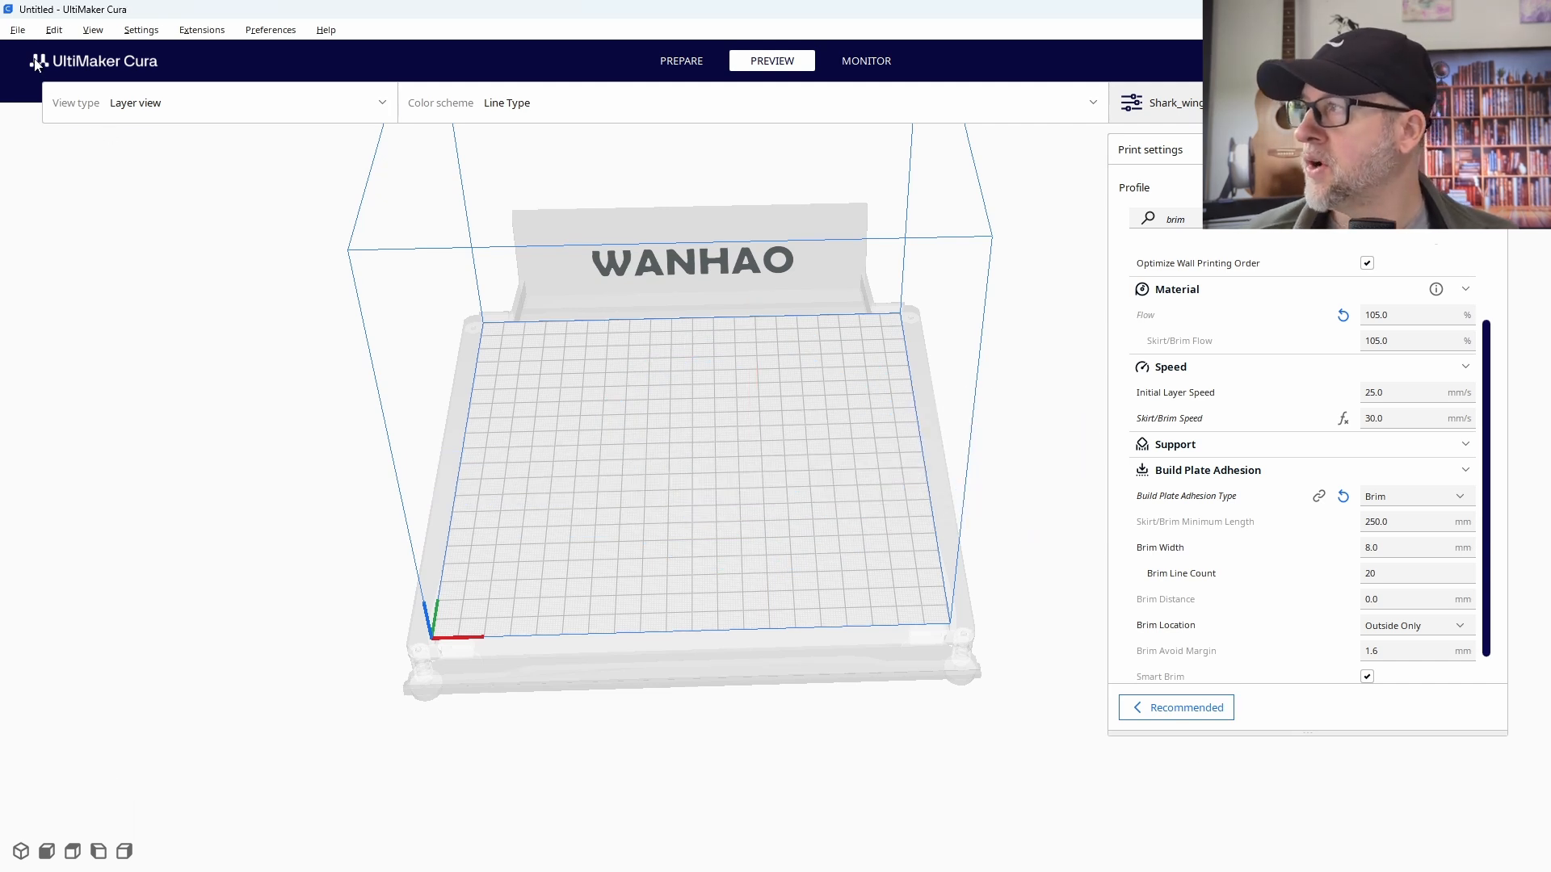
left_click(18, 31)
left_click(26, 79)
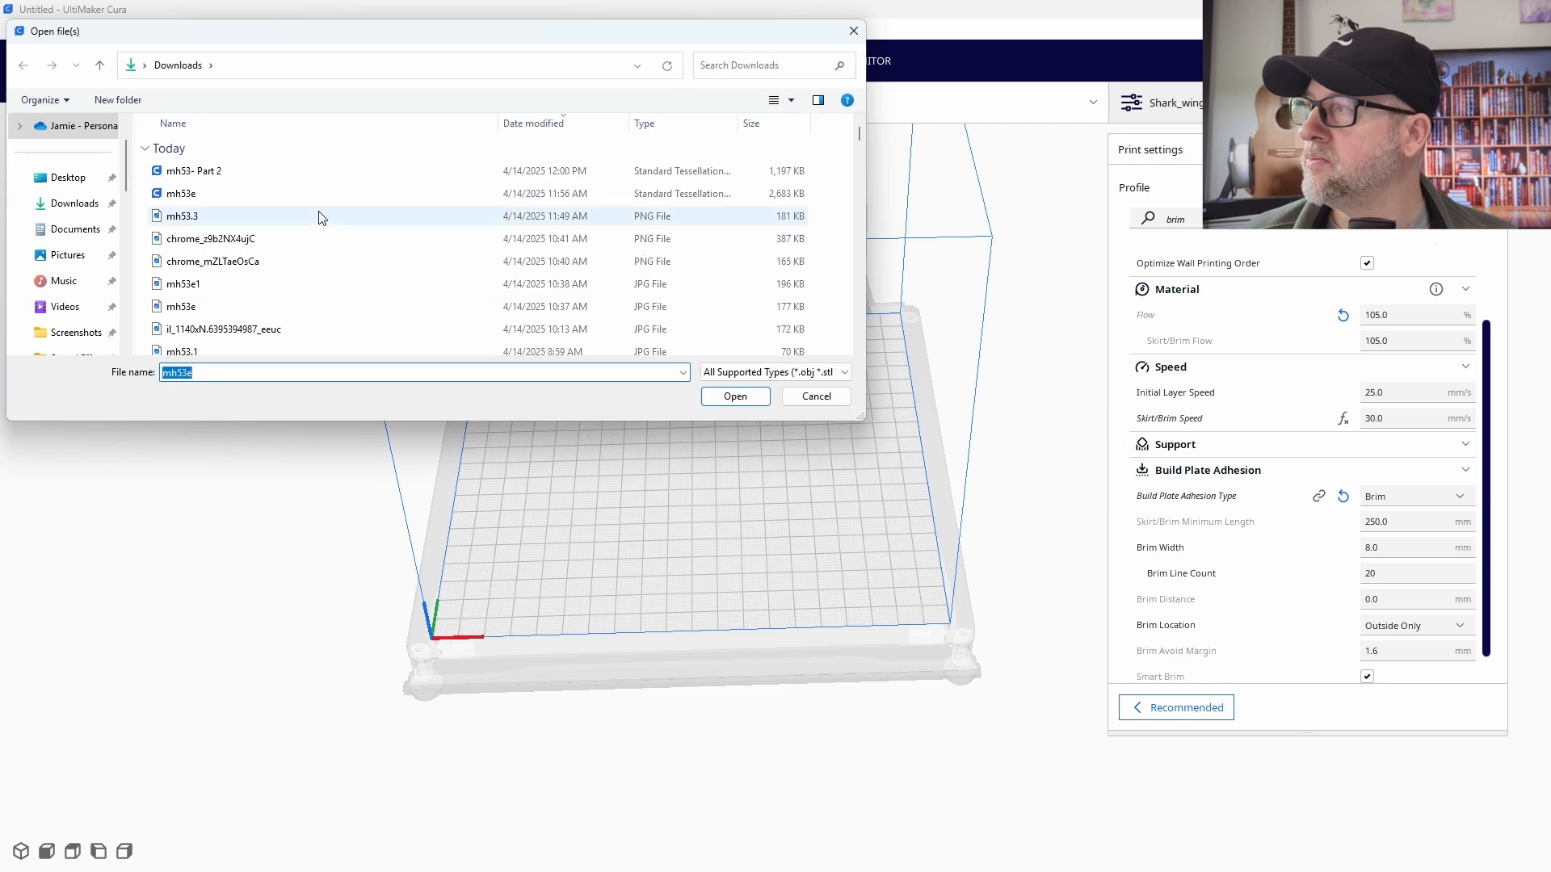
left_click(232, 170)
left_click(733, 396)
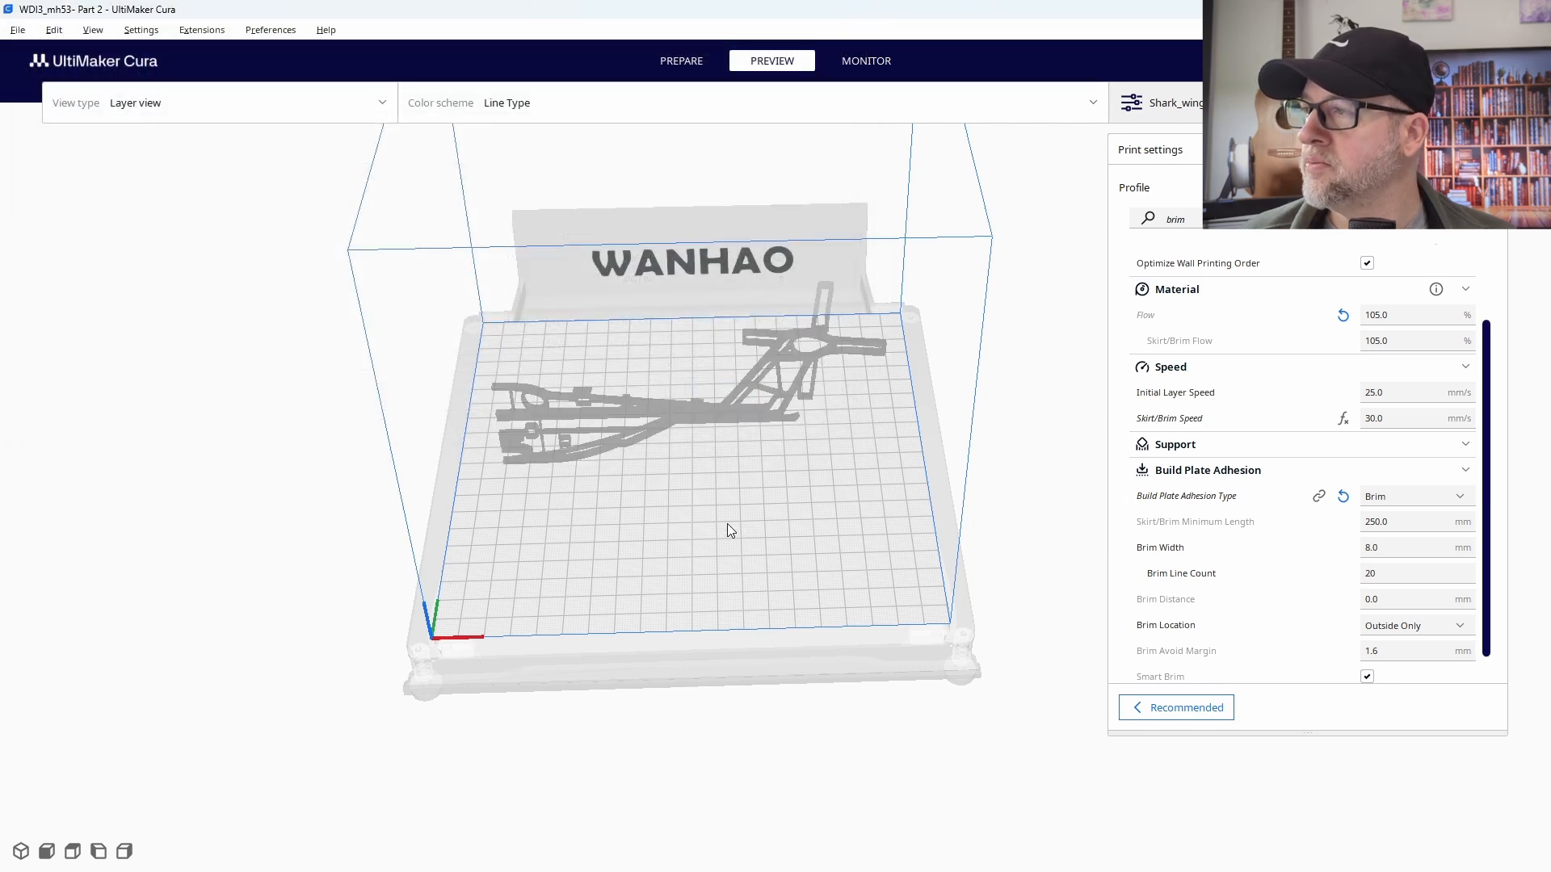
- Rotate the upright tail section so it lies flat on the build plate, and slice it
left_click(667, 419)
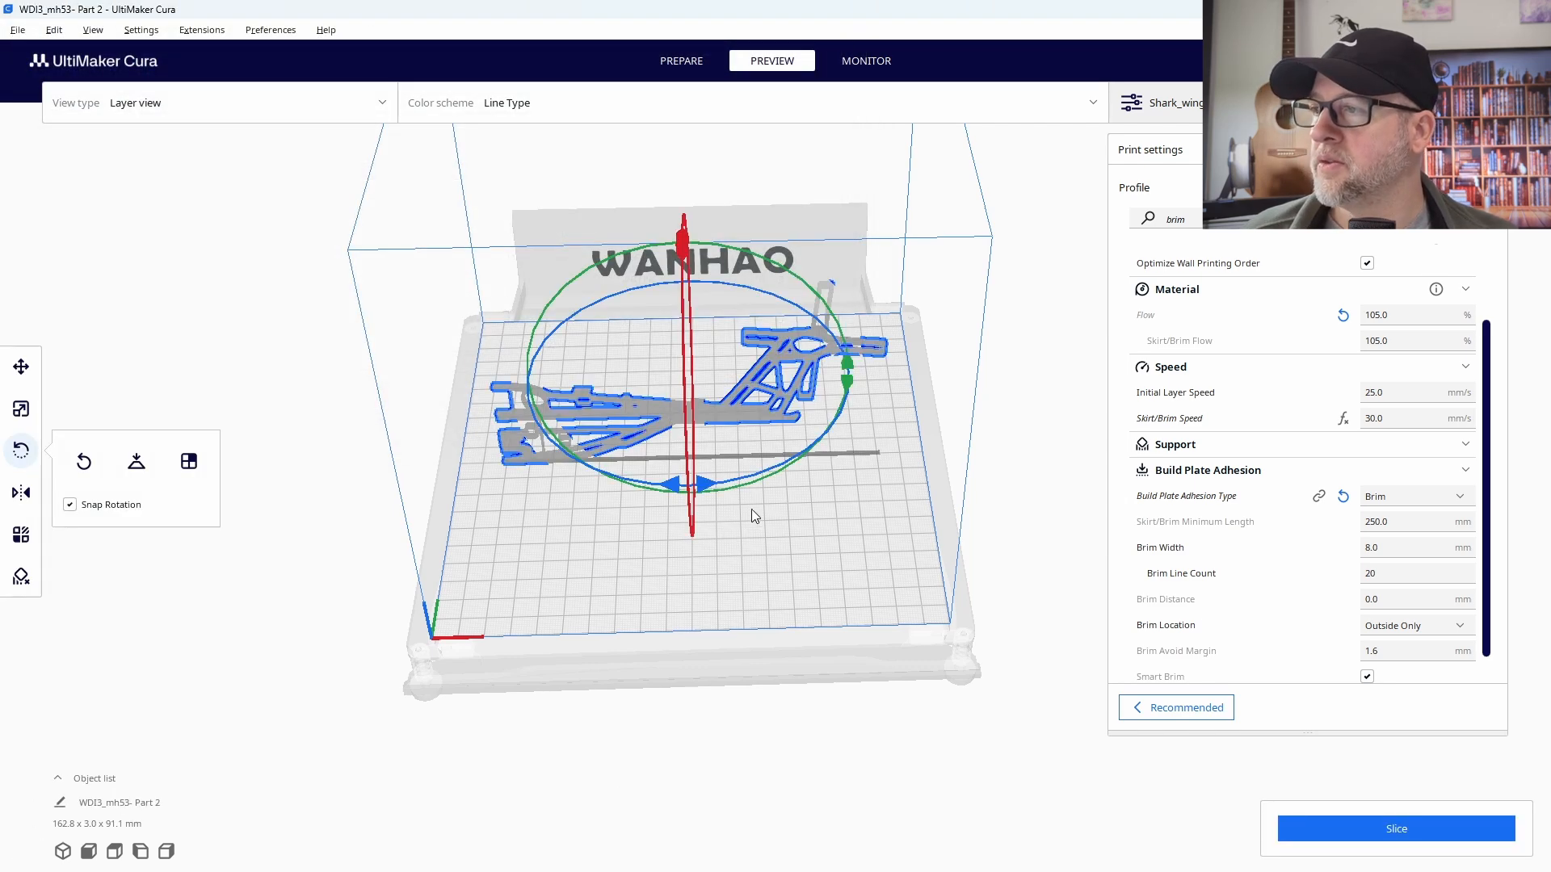
right_click_drag(759, 508, 739, 361)
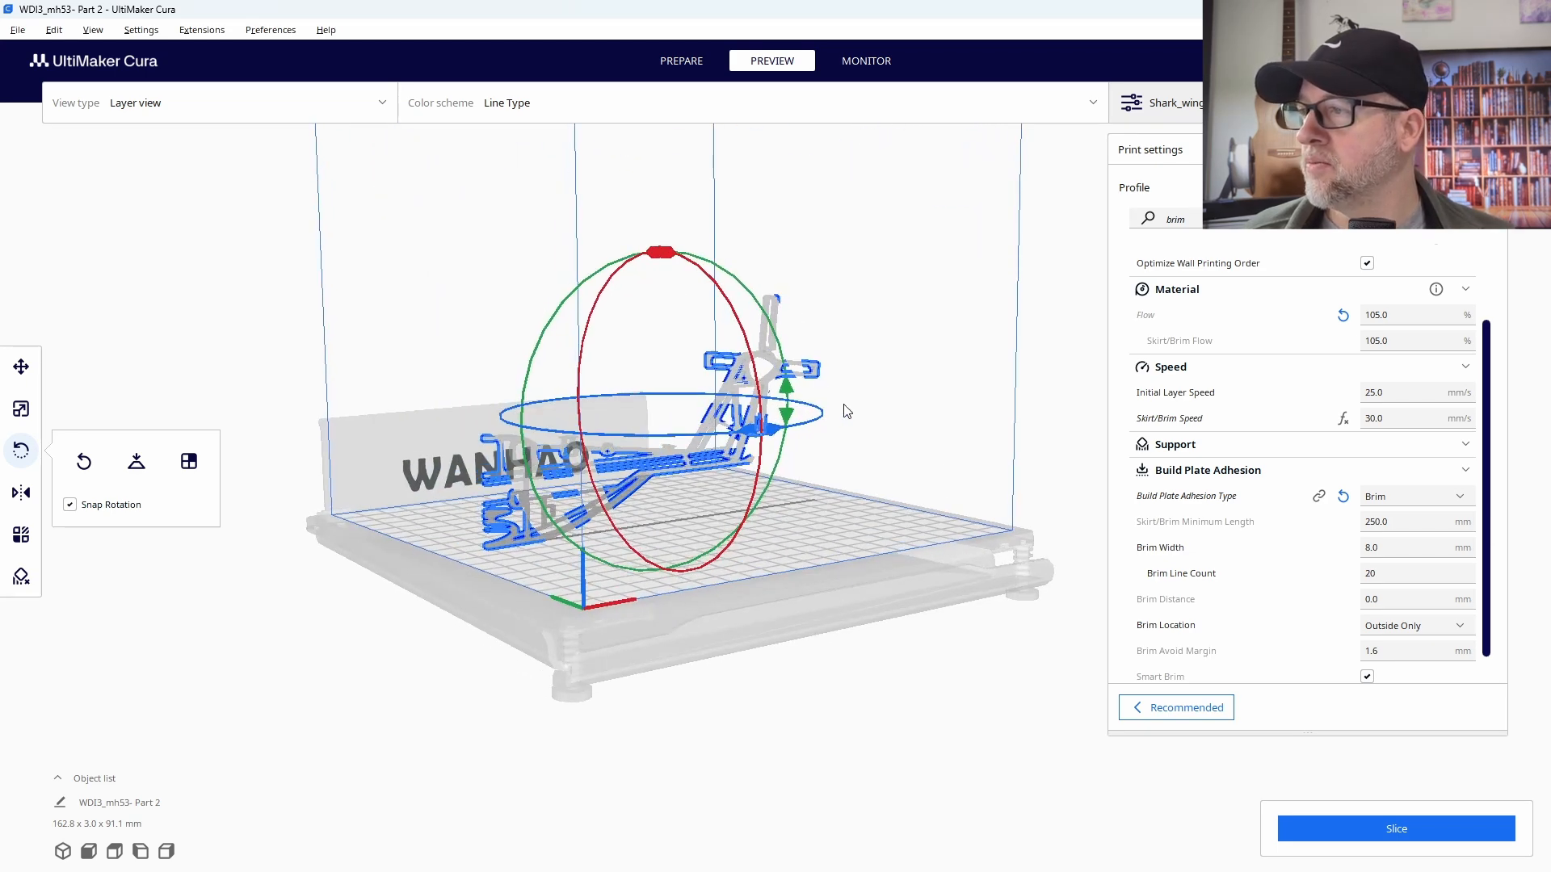
left_click_drag(631, 253, 482, 424)
right_click_drag(967, 575, 835, 682)
left_click(1377, 837)
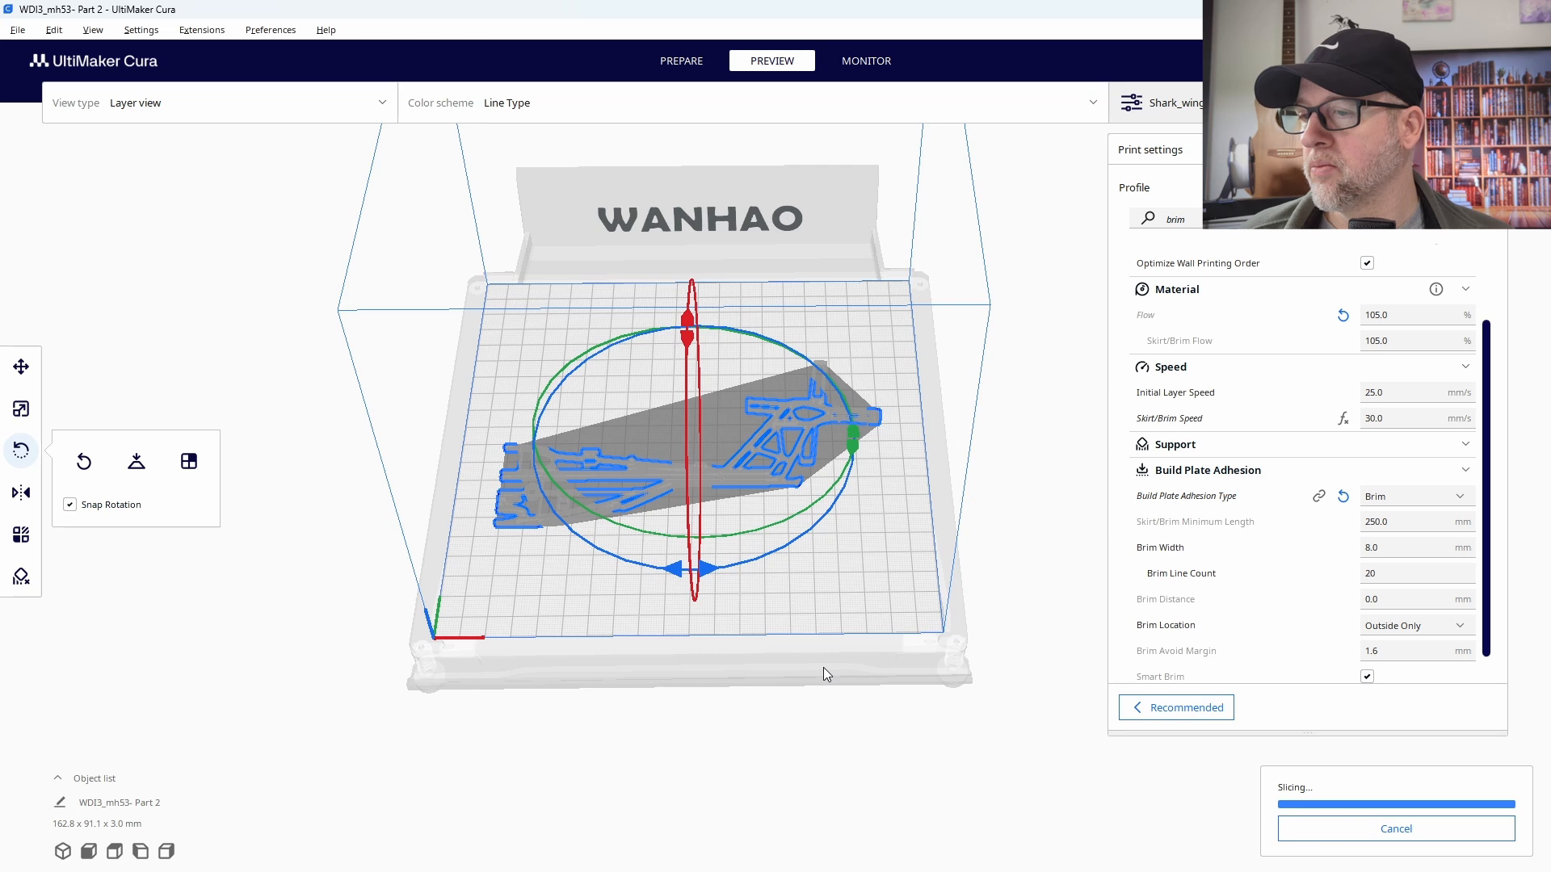
scroll(808, 467, "up", 1)
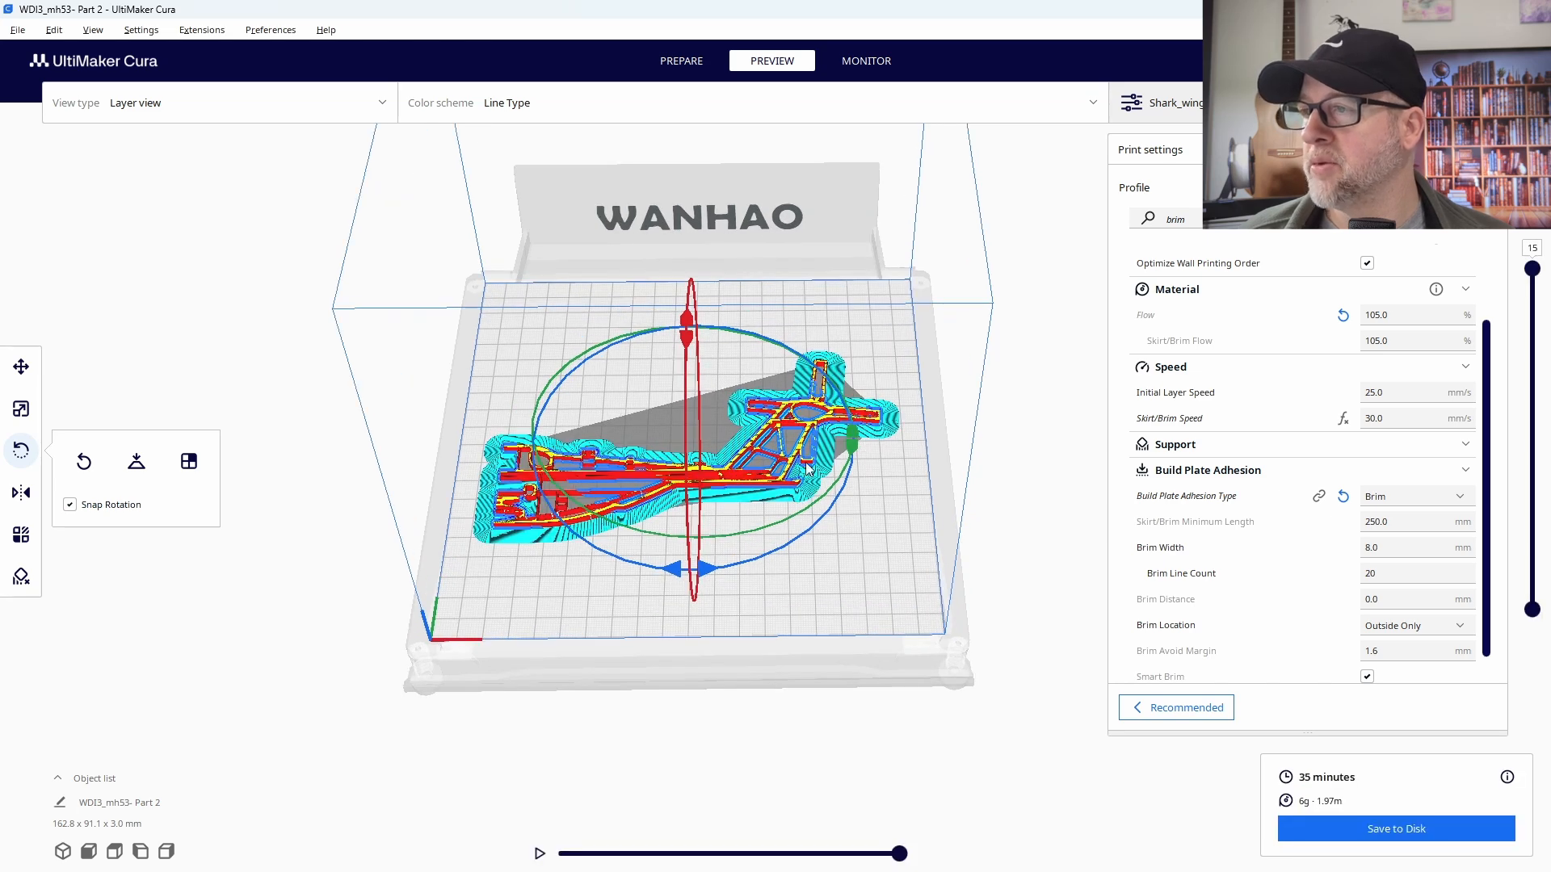
- Set the build plate adhesion type to None, slice the tail section again and inspect its layer preview from several angles
left_click(1420, 497)
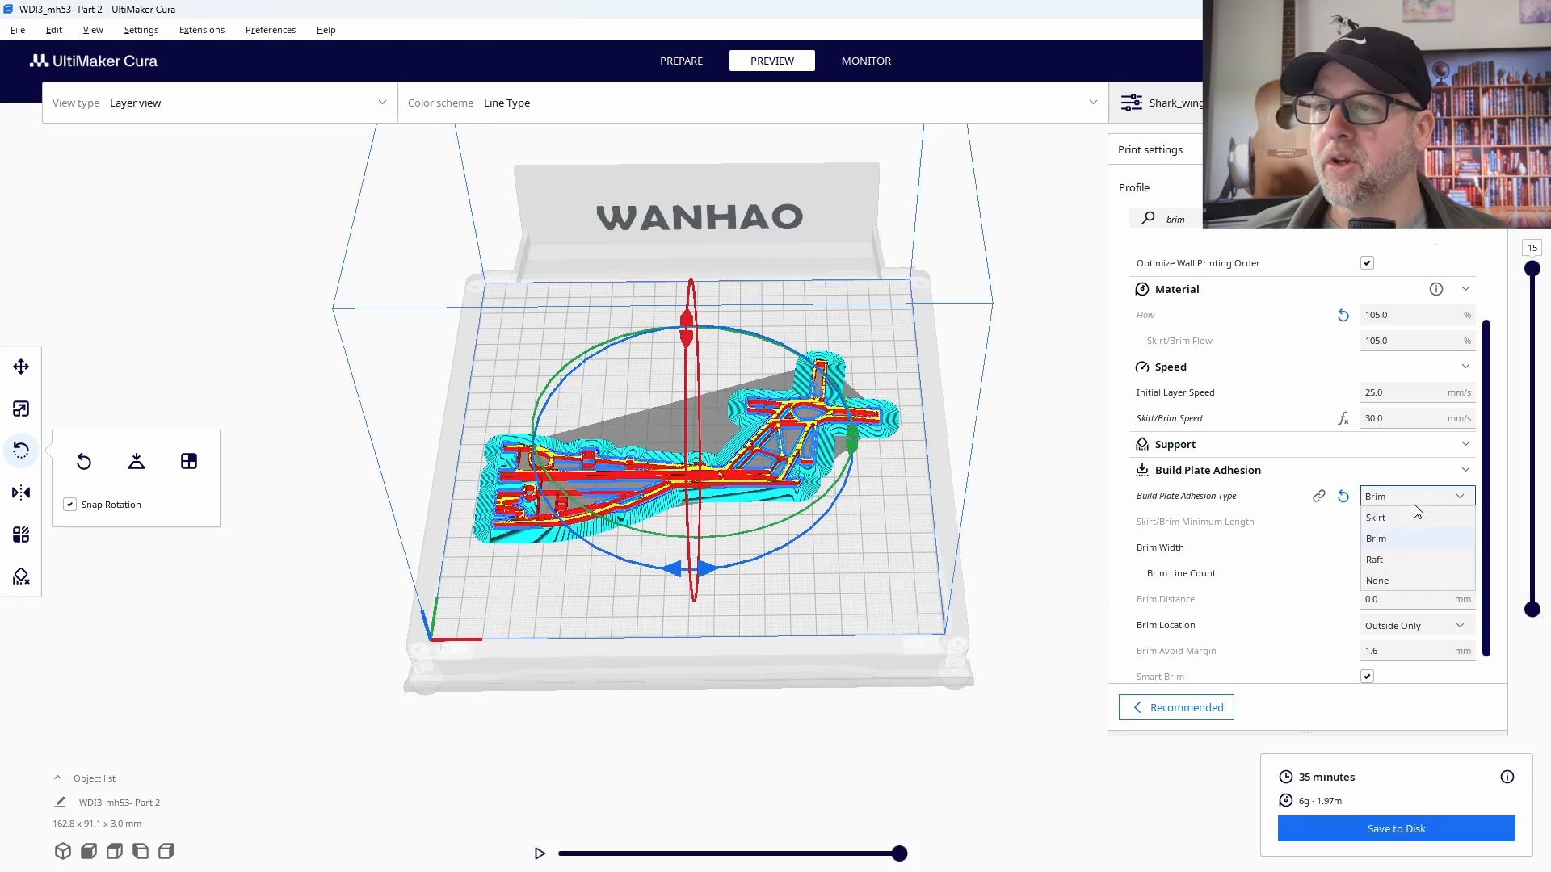
left_click(1392, 580)
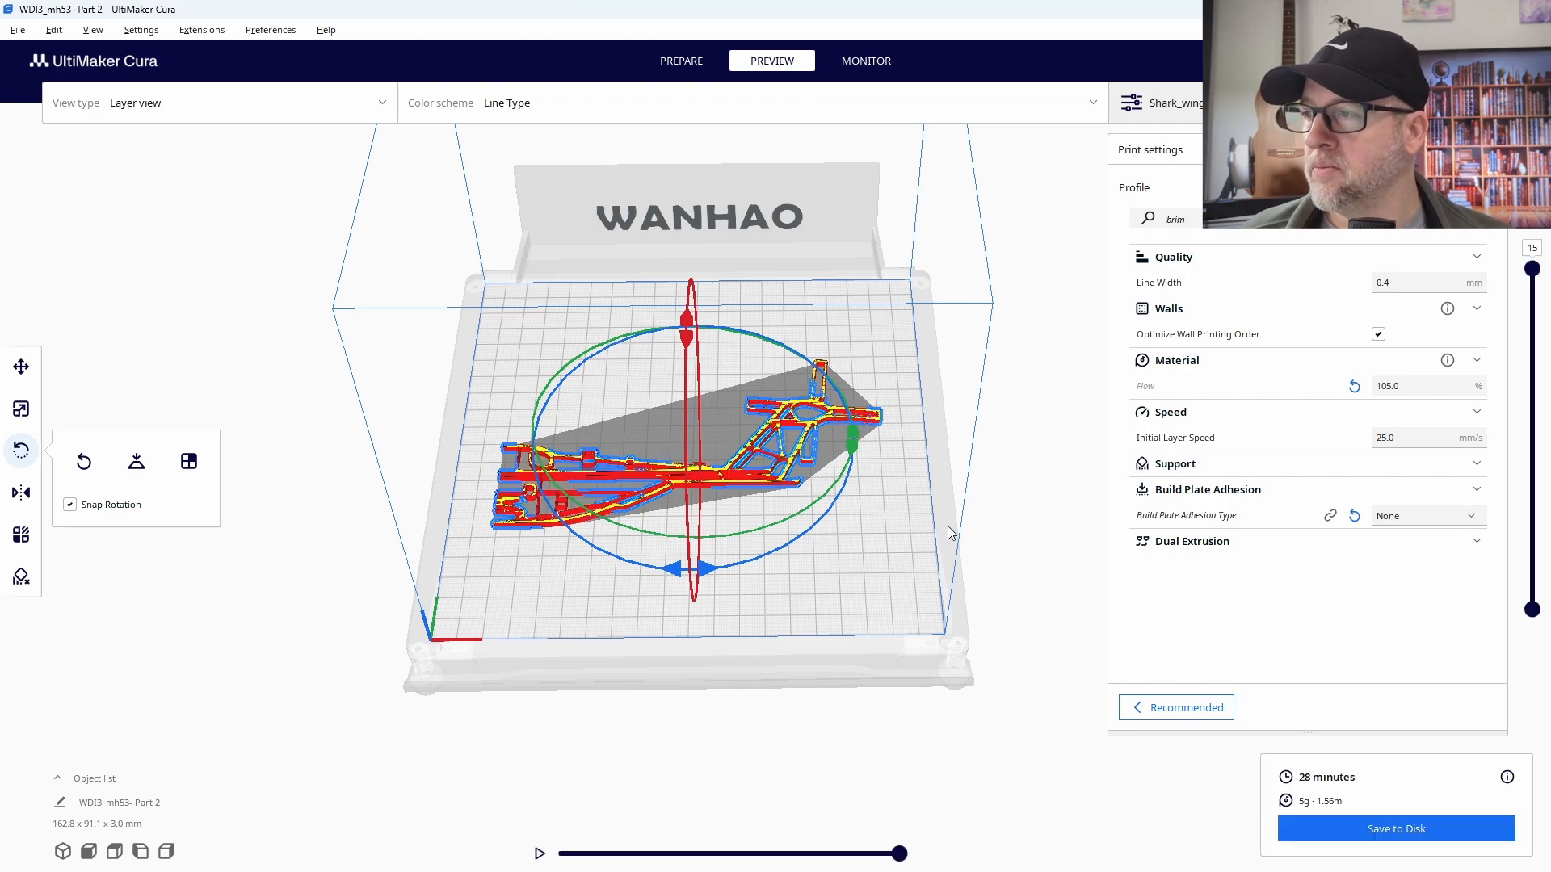
scroll(548, 448, "up", 3)
scroll(666, 612, "down", 3)
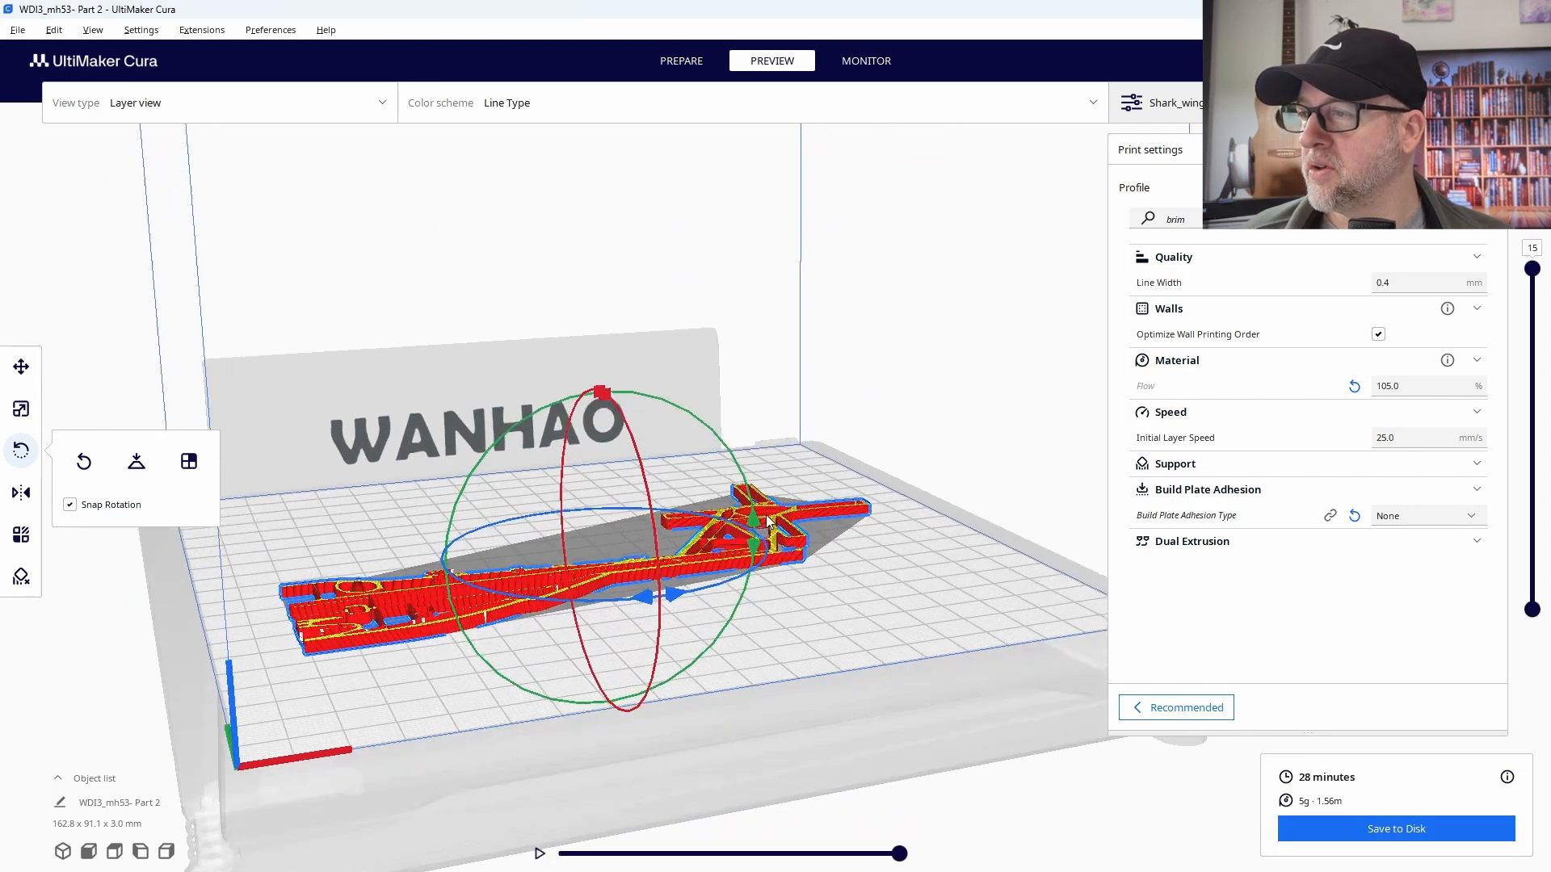
scroll(723, 539, "up", 3)
scroll(660, 614, "down", 5)
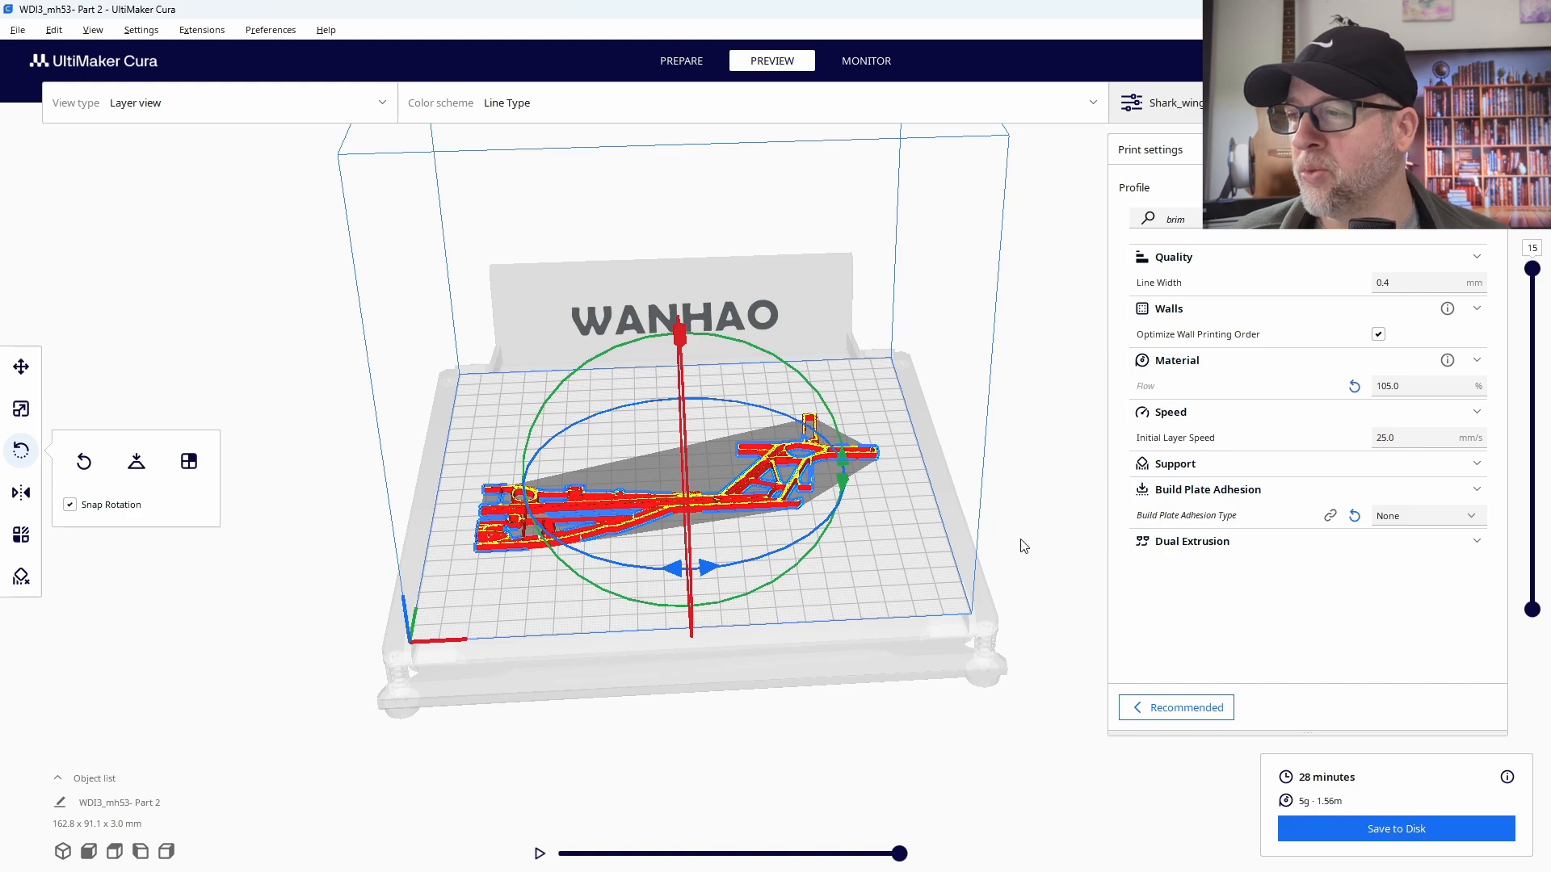
right_click_drag(1023, 546, 1045, 590)
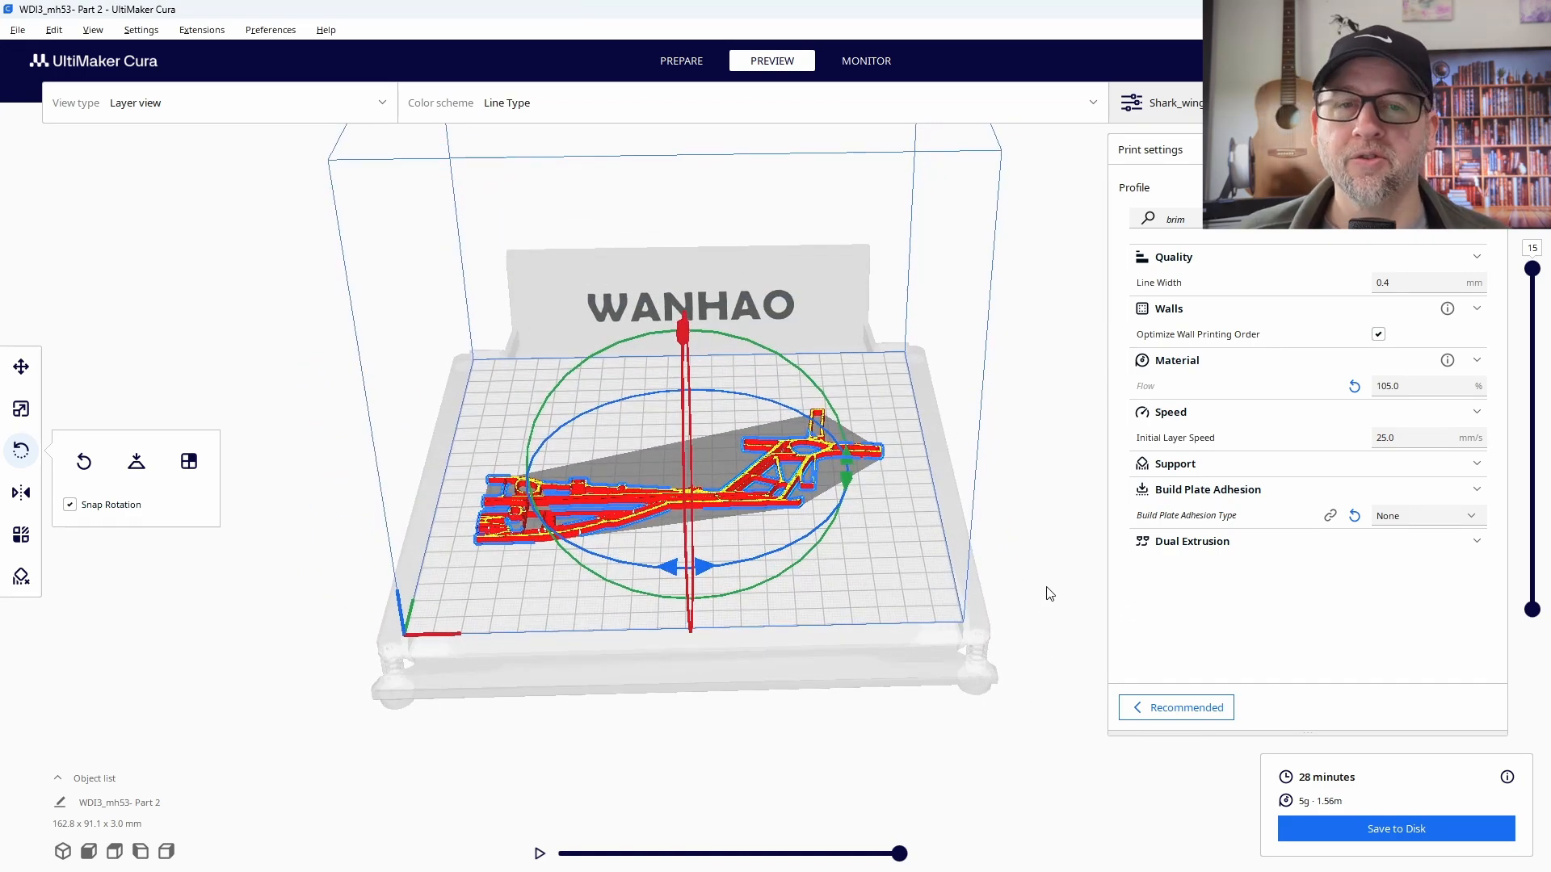